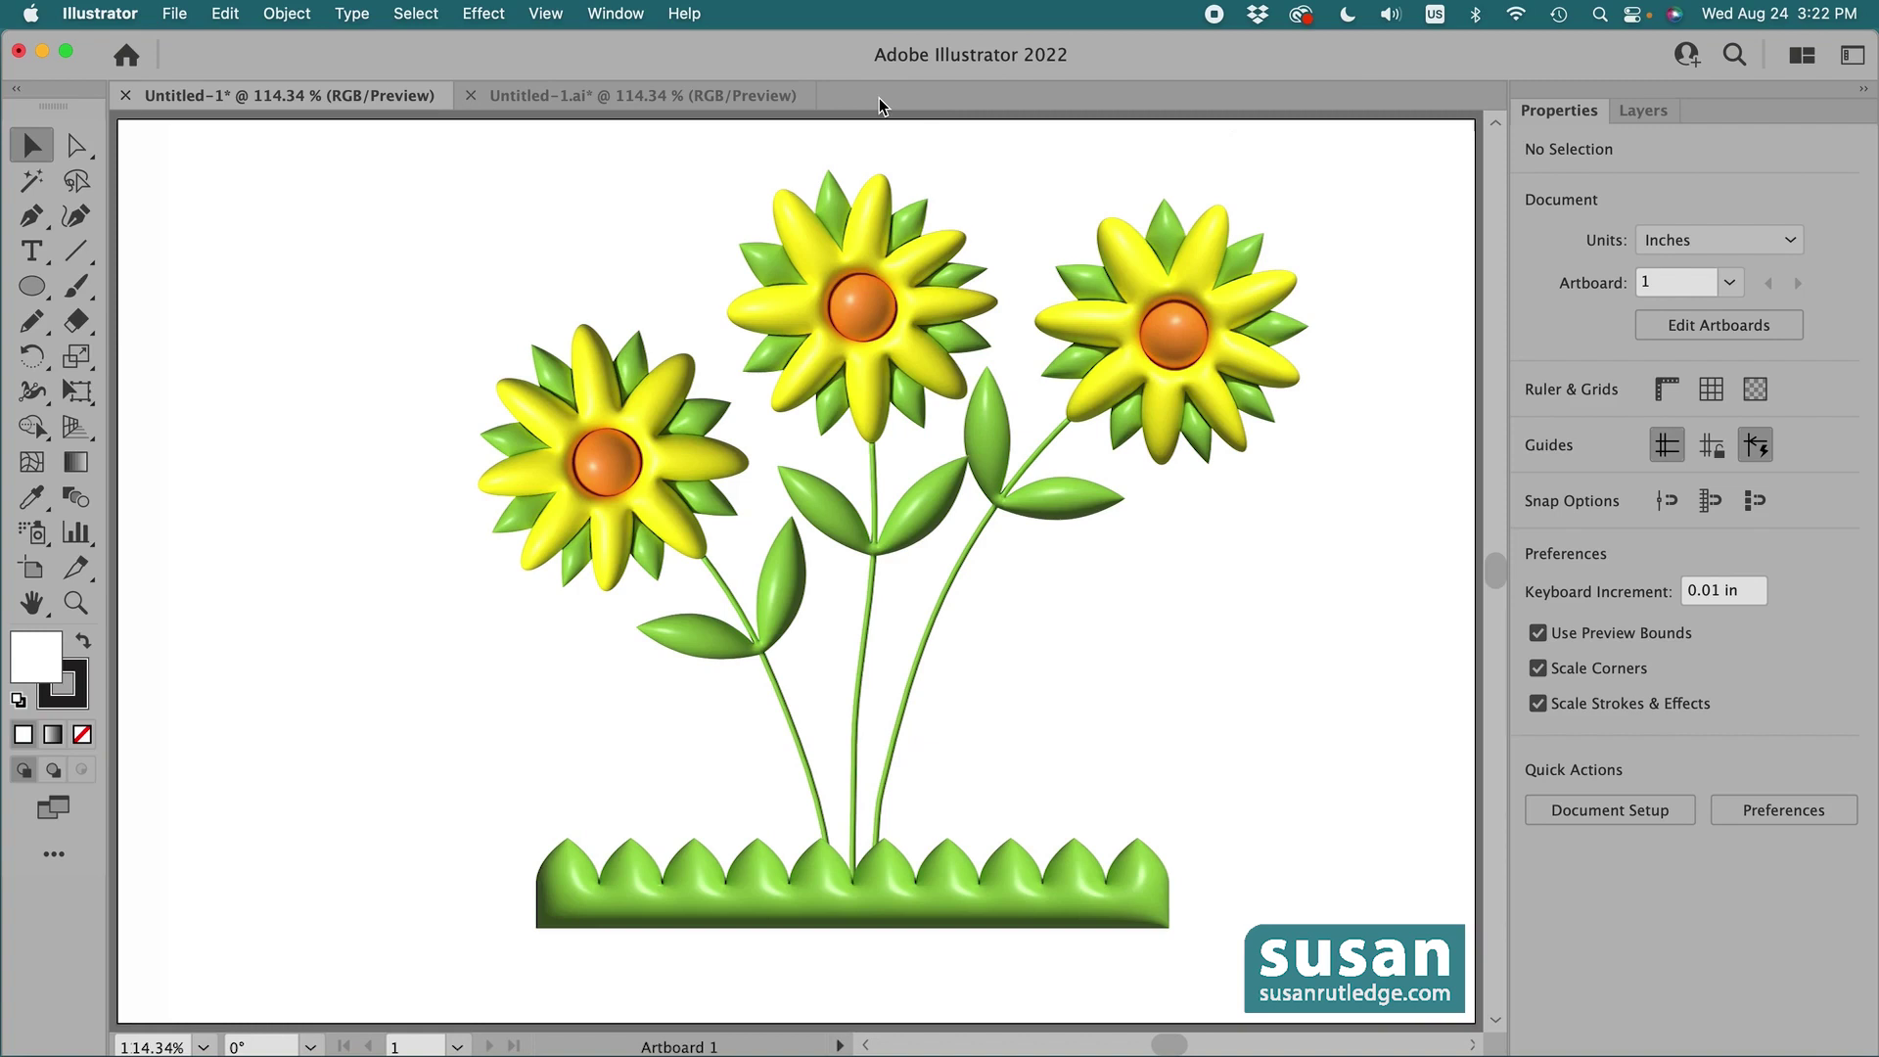
Switch to the Untitled-1.ai practice document holding the stroke, rectangle and ellipse samples
left_click(773, 95)
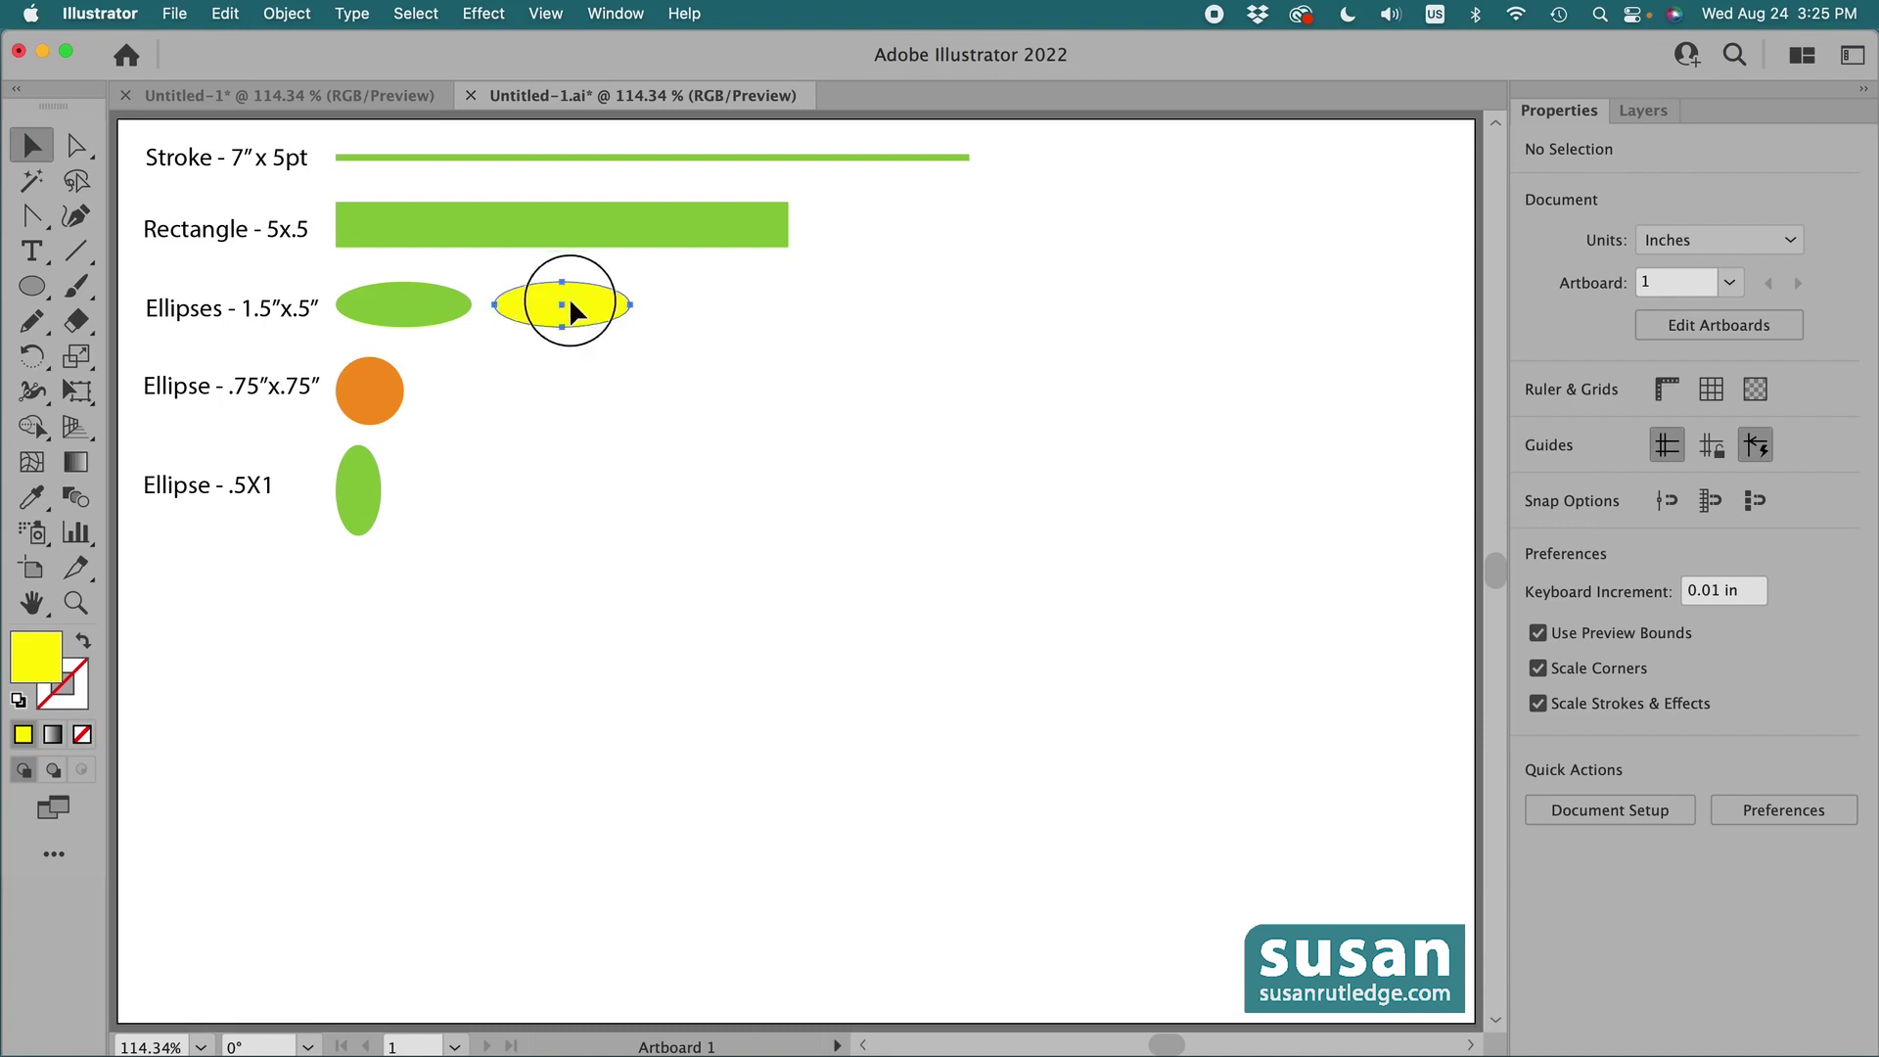
Move the yellow ellipse onto open canvas and open Effect > Distort & Transform > Transform
left_click_drag(570, 302, 876, 644)
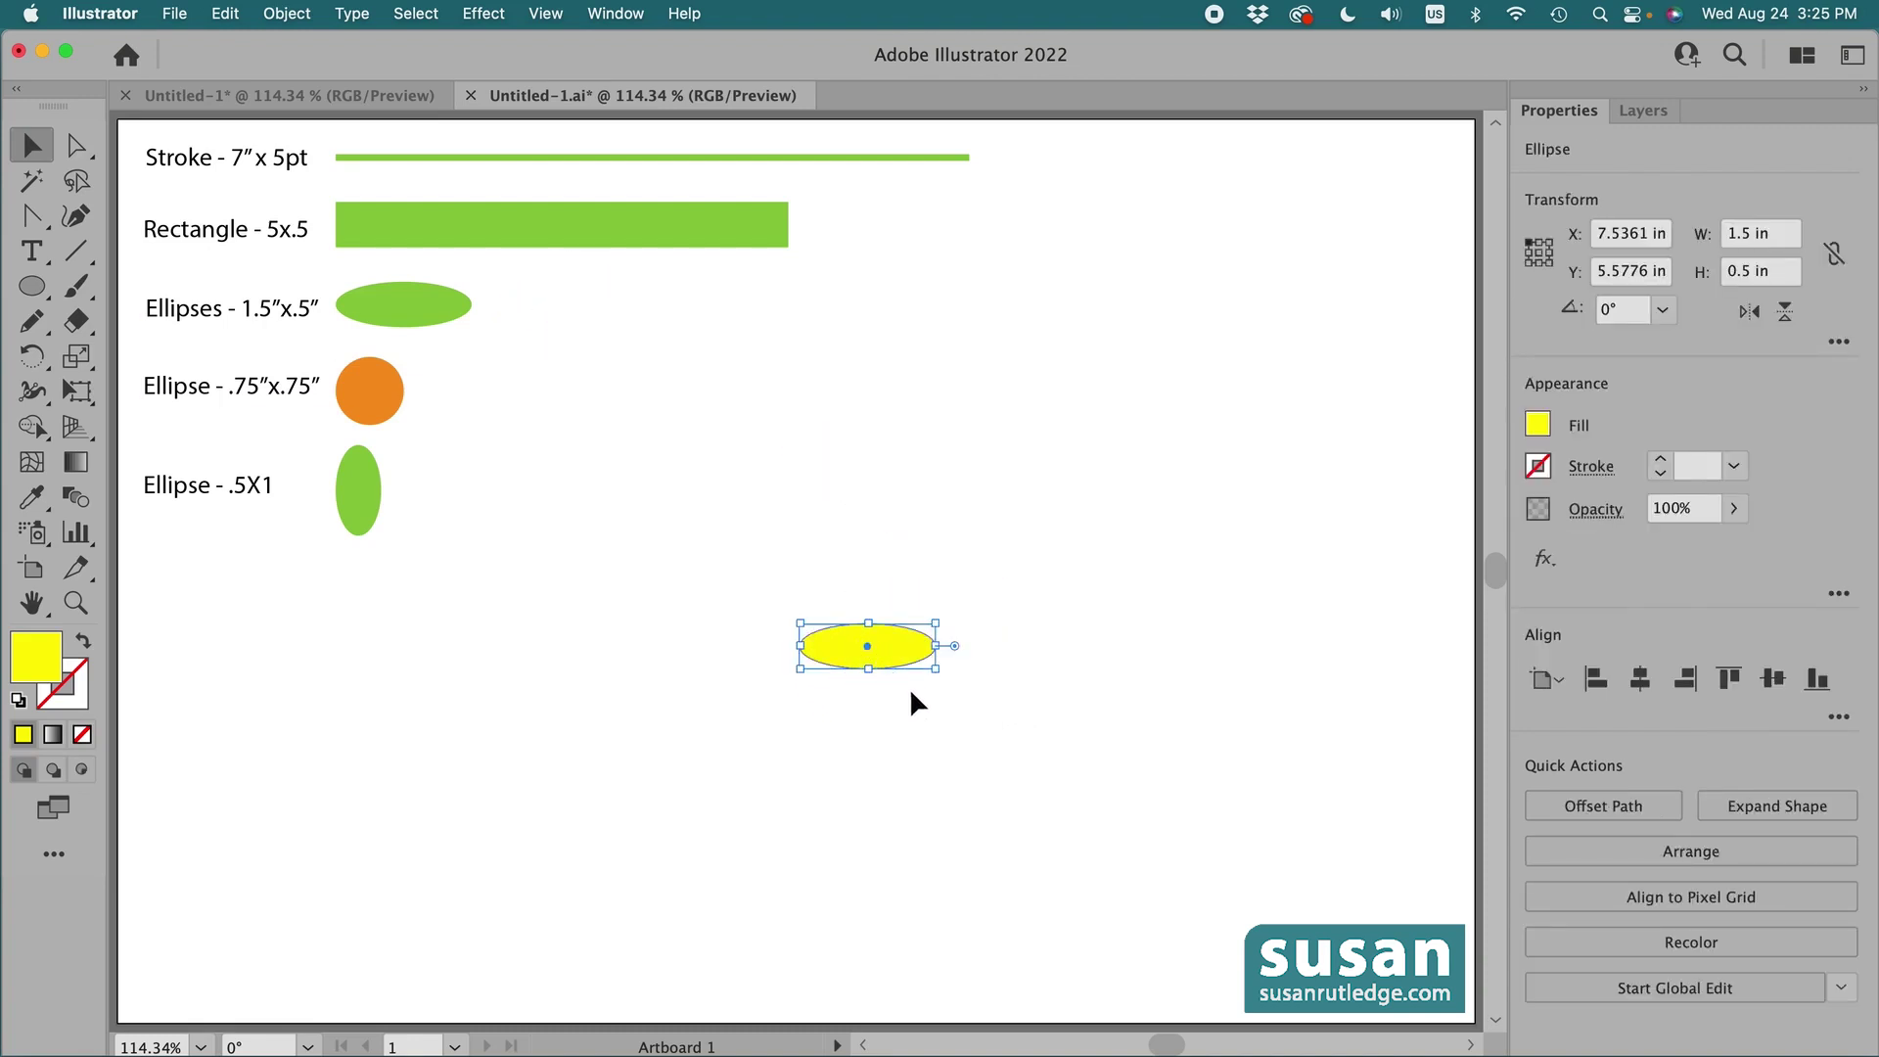
left_click(483, 14)
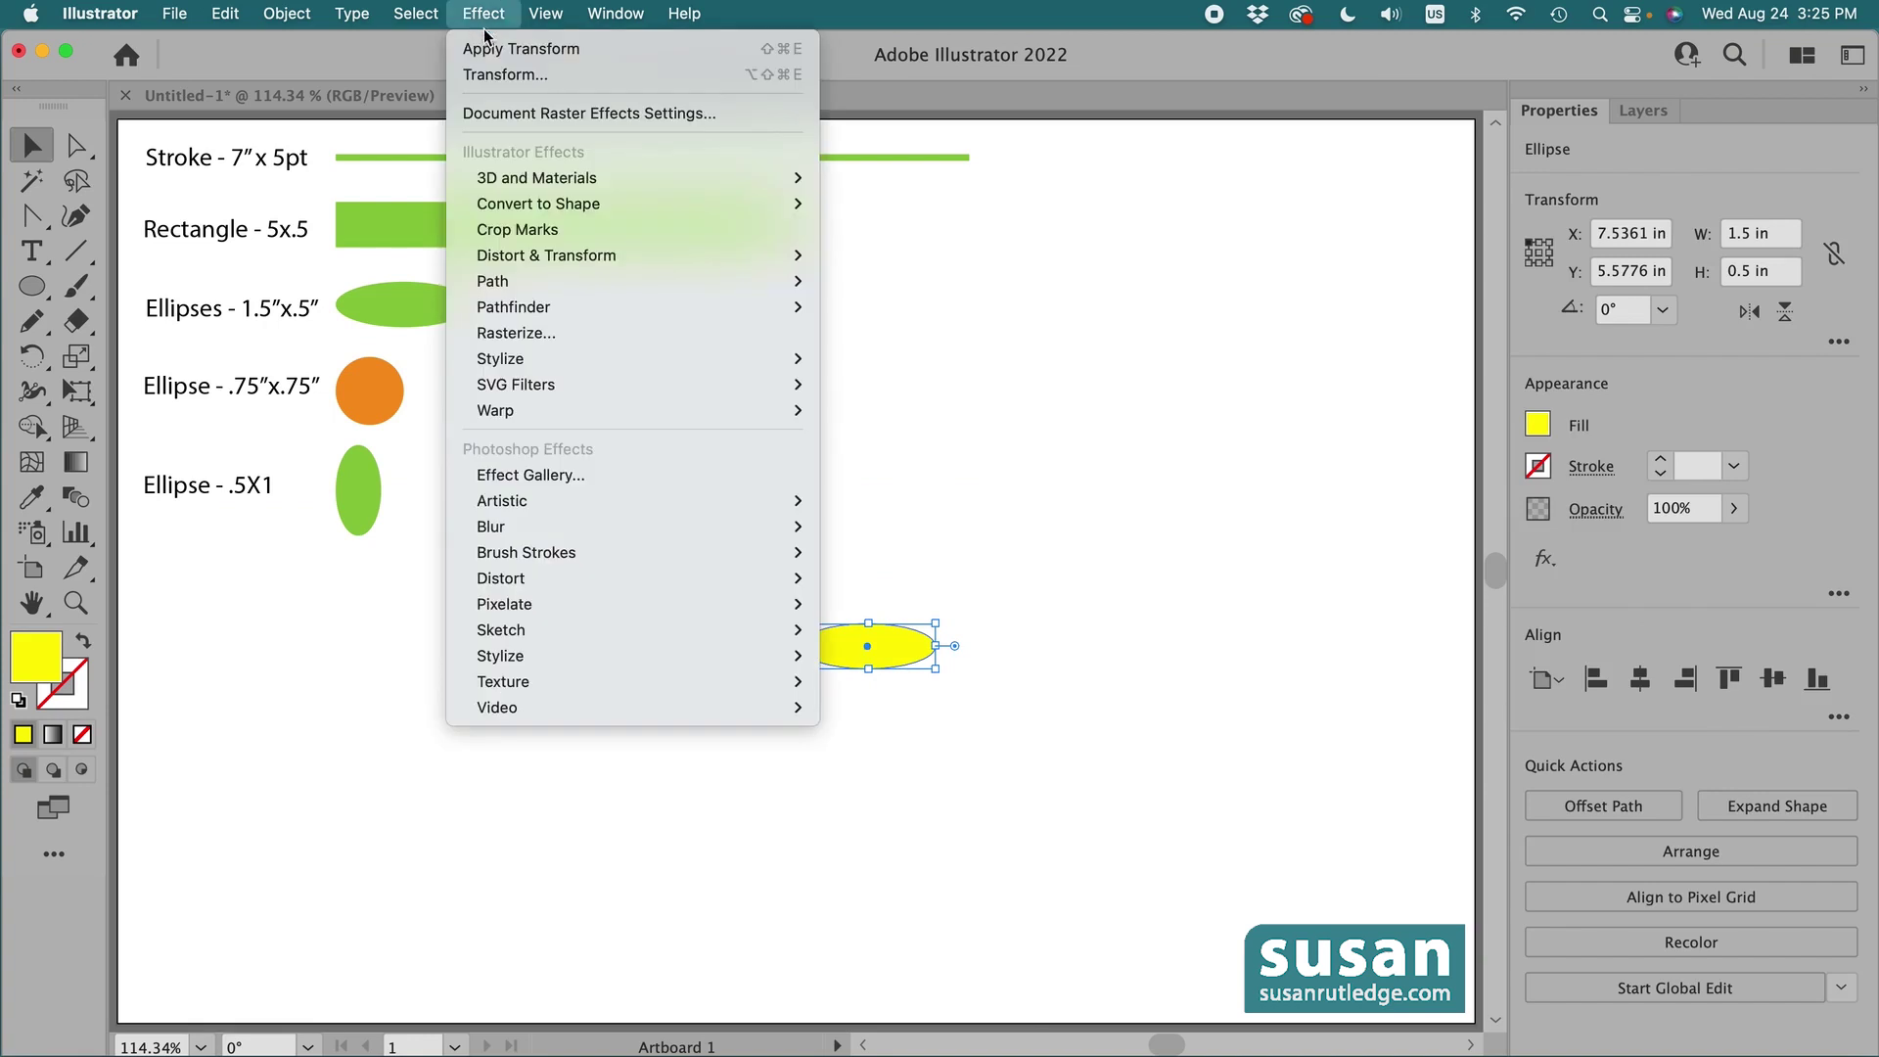
mouse_move(528, 255)
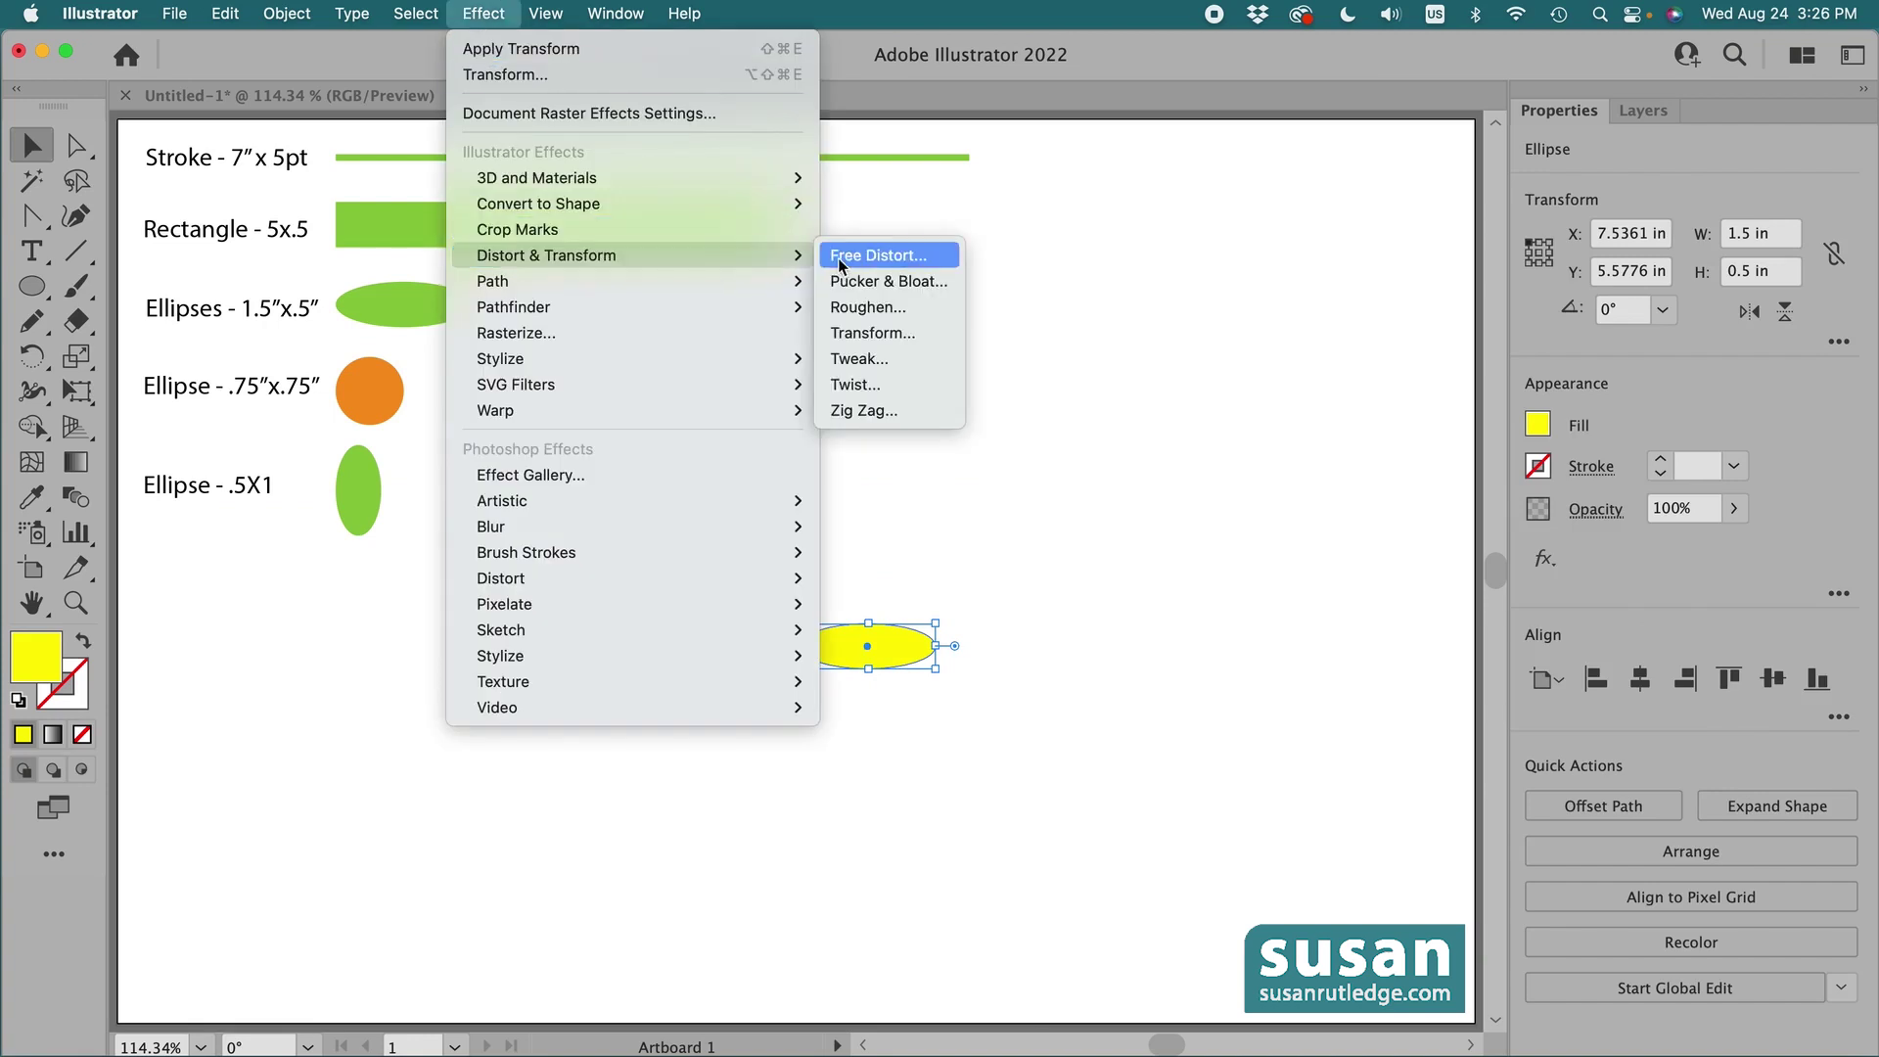
left_click(870, 334)
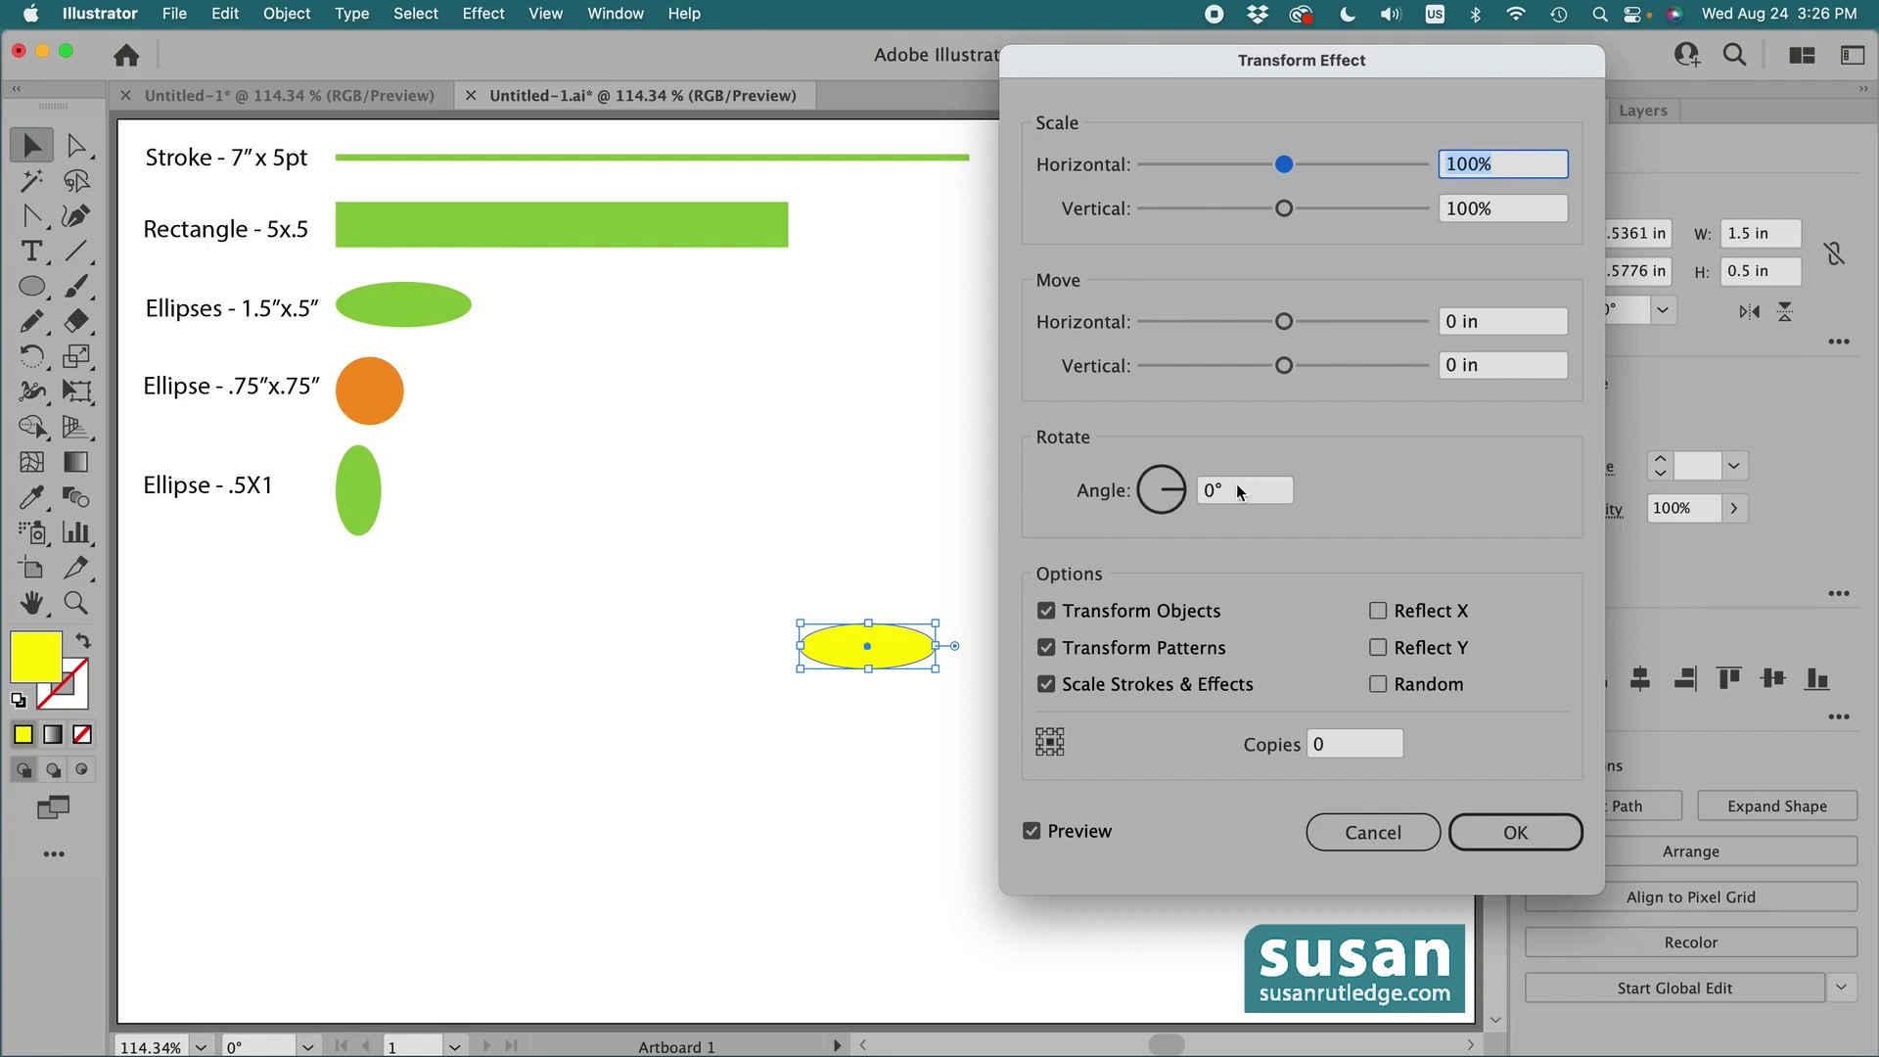
Apply the Transform effect with angle 360/8 (45°) and 7 copies to the yellow ellipse
left_click(1203, 492)
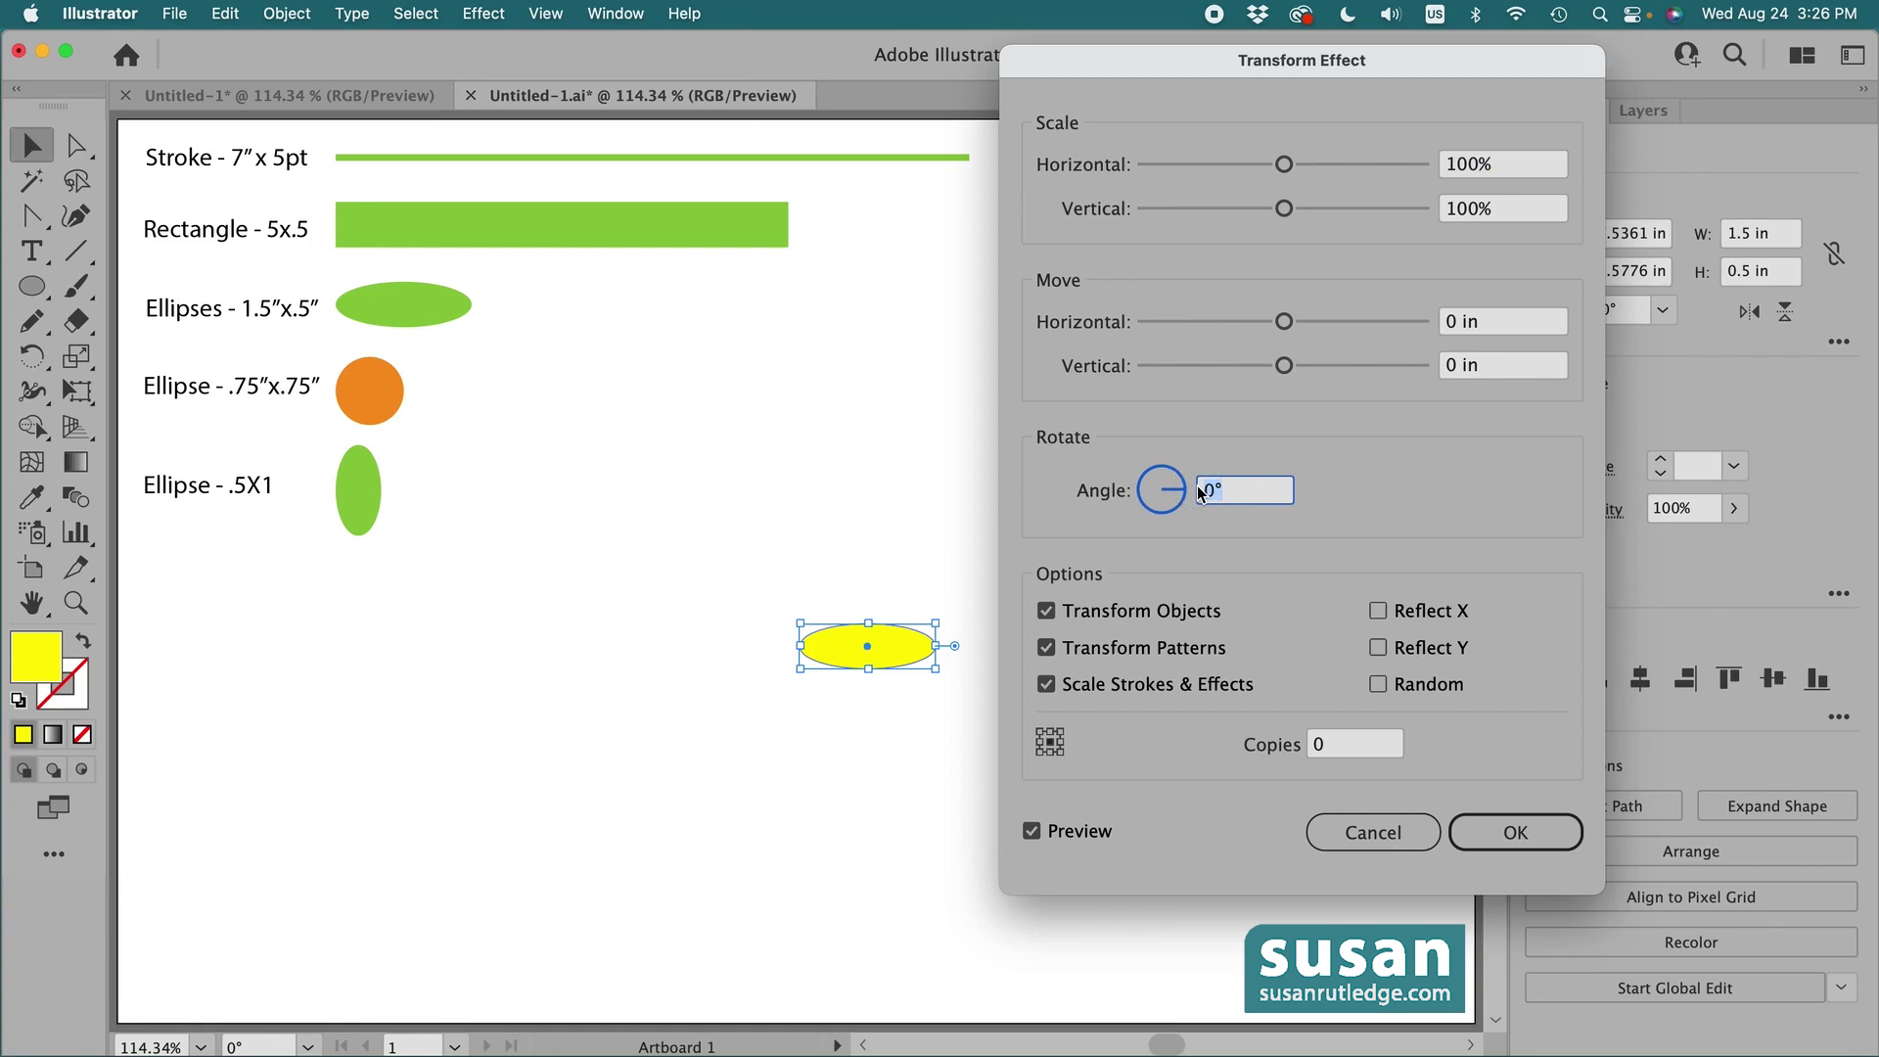
type("360/8")
left_click(1345, 752)
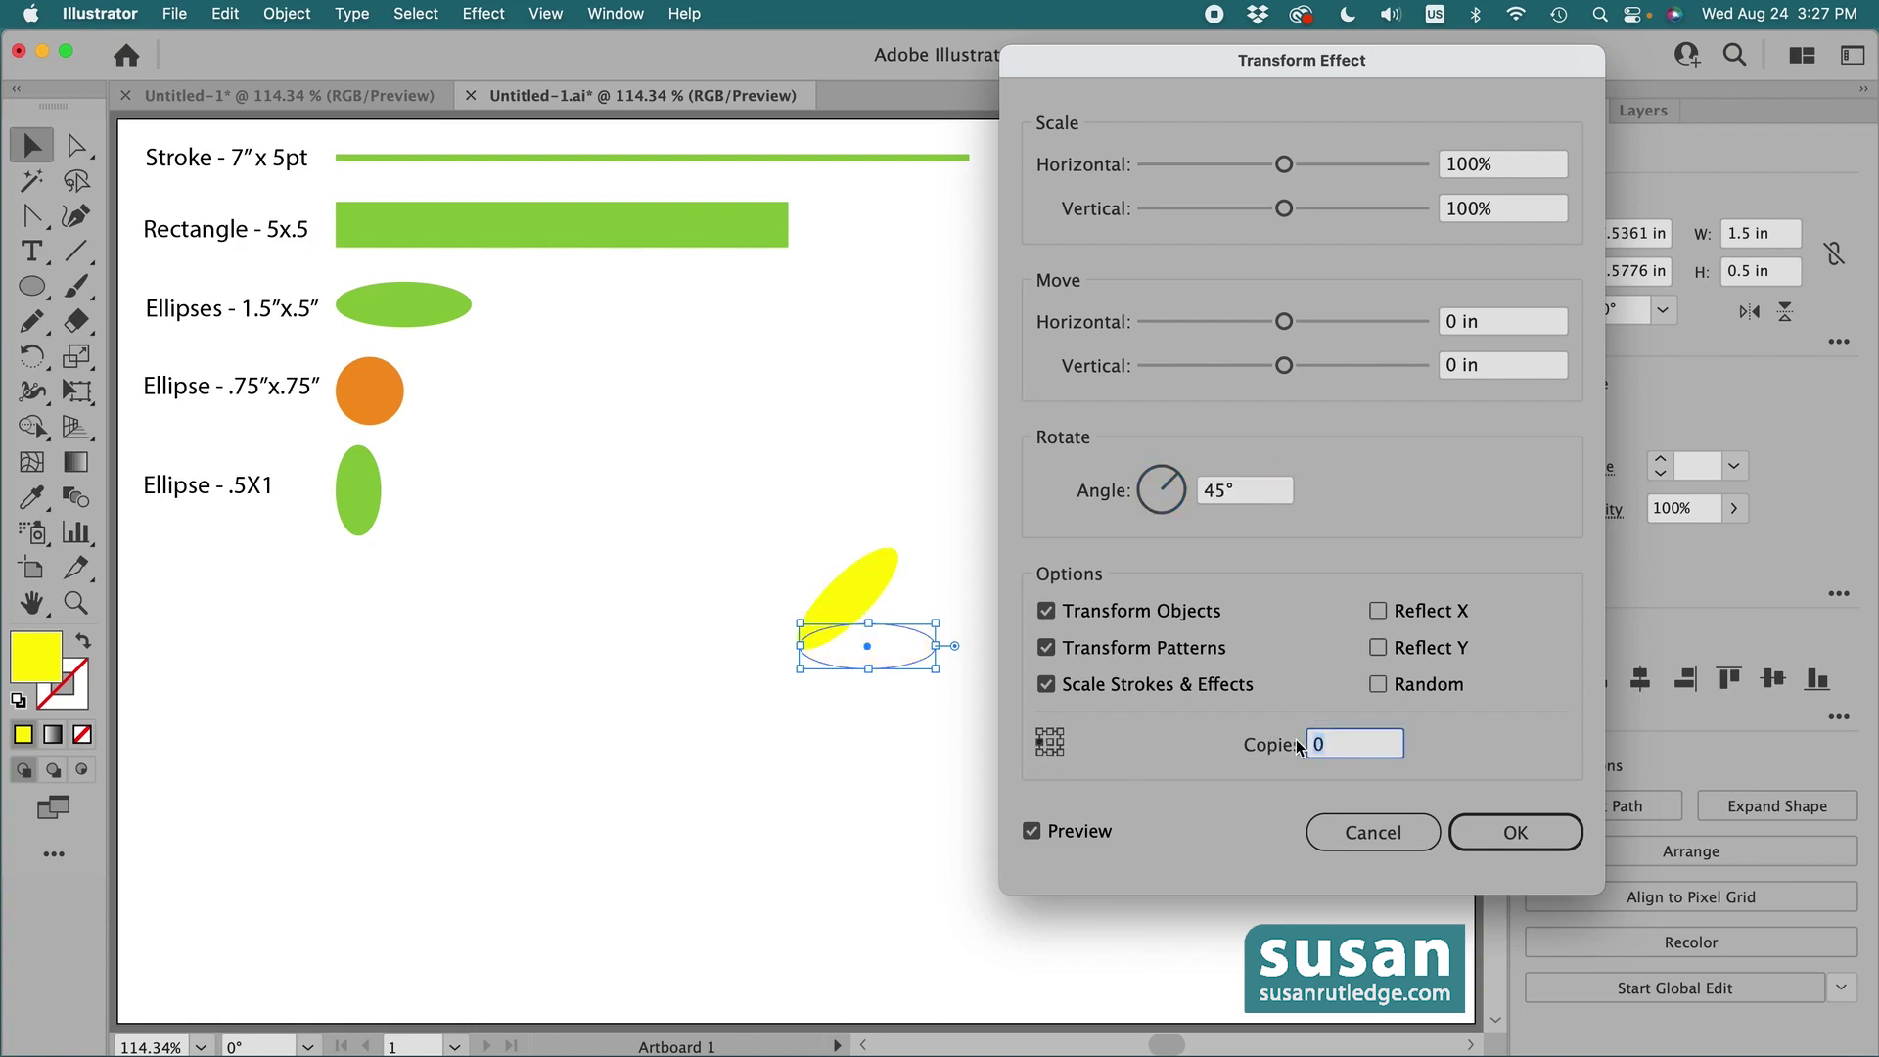
type("7")
left_click(1515, 832)
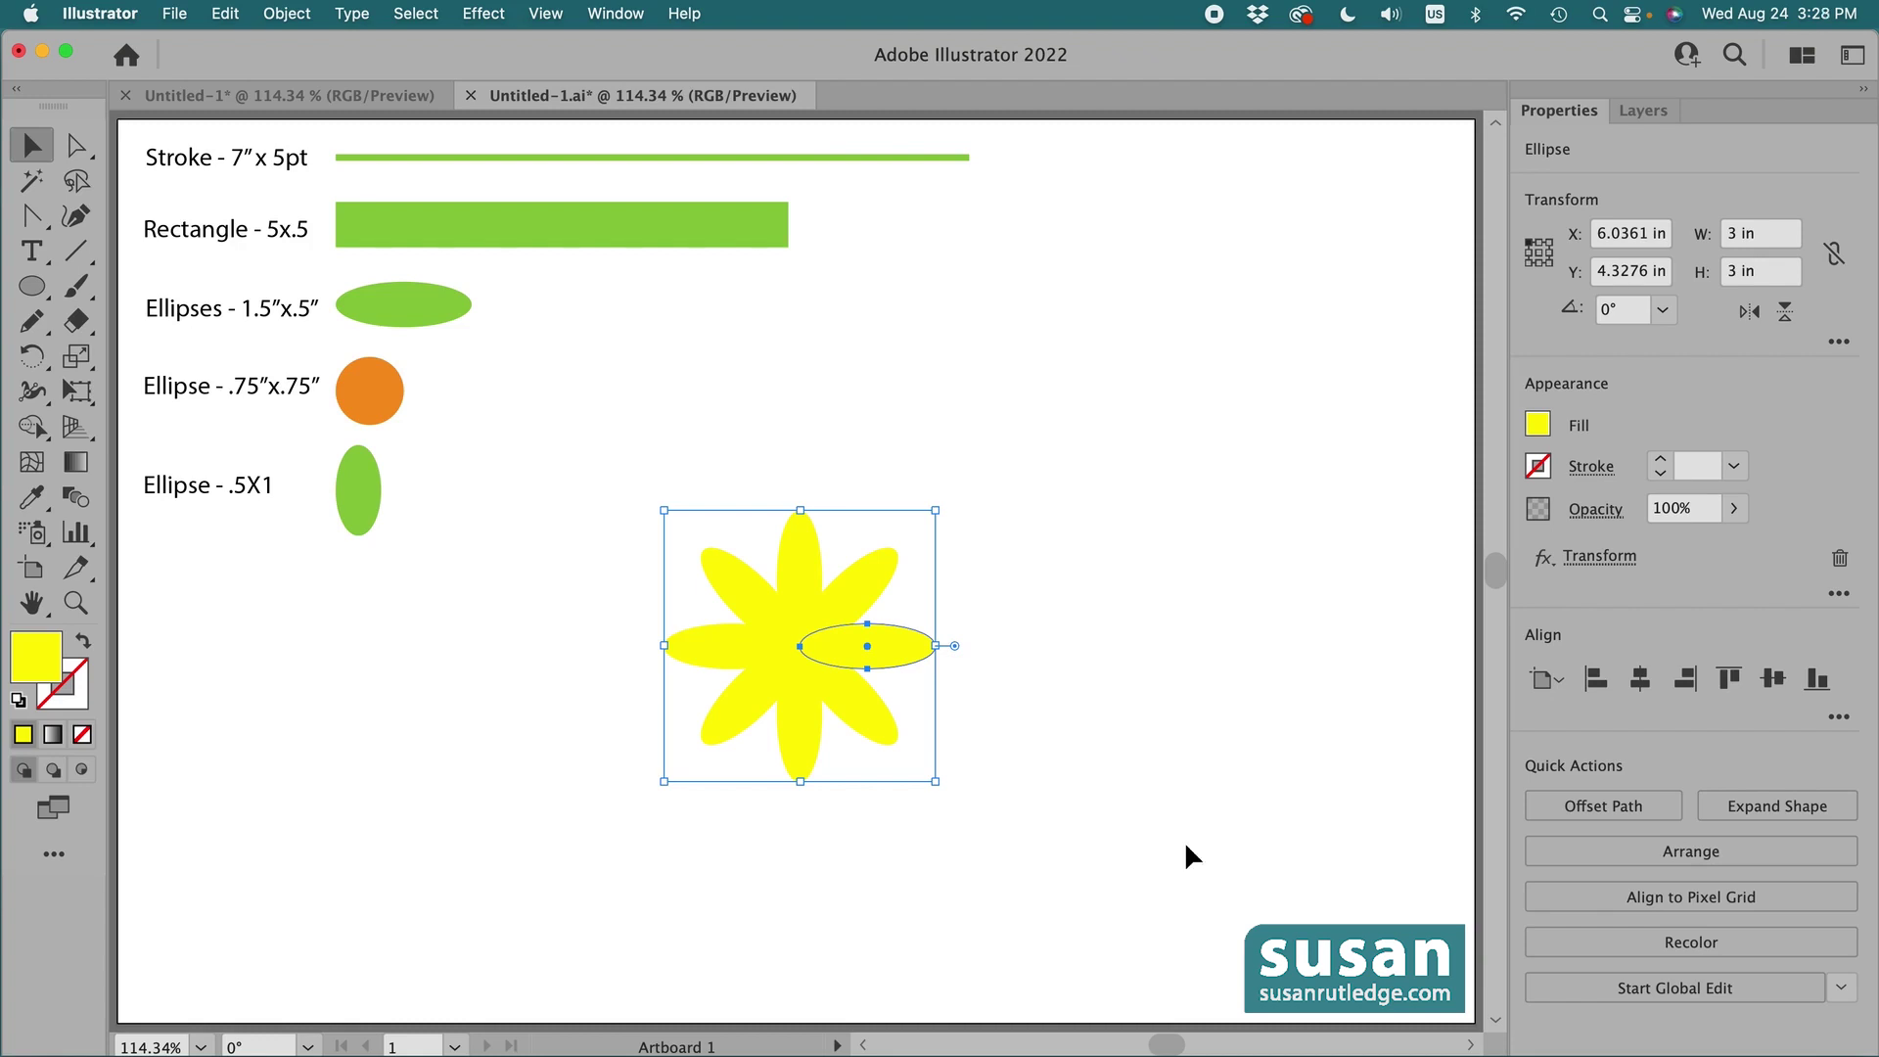
Duplicate the flower to the right and convert its ellipse's right anchor to a sharp point
left_click(884, 646, "alt")
left_click_drag(884, 646, 1175, 653)
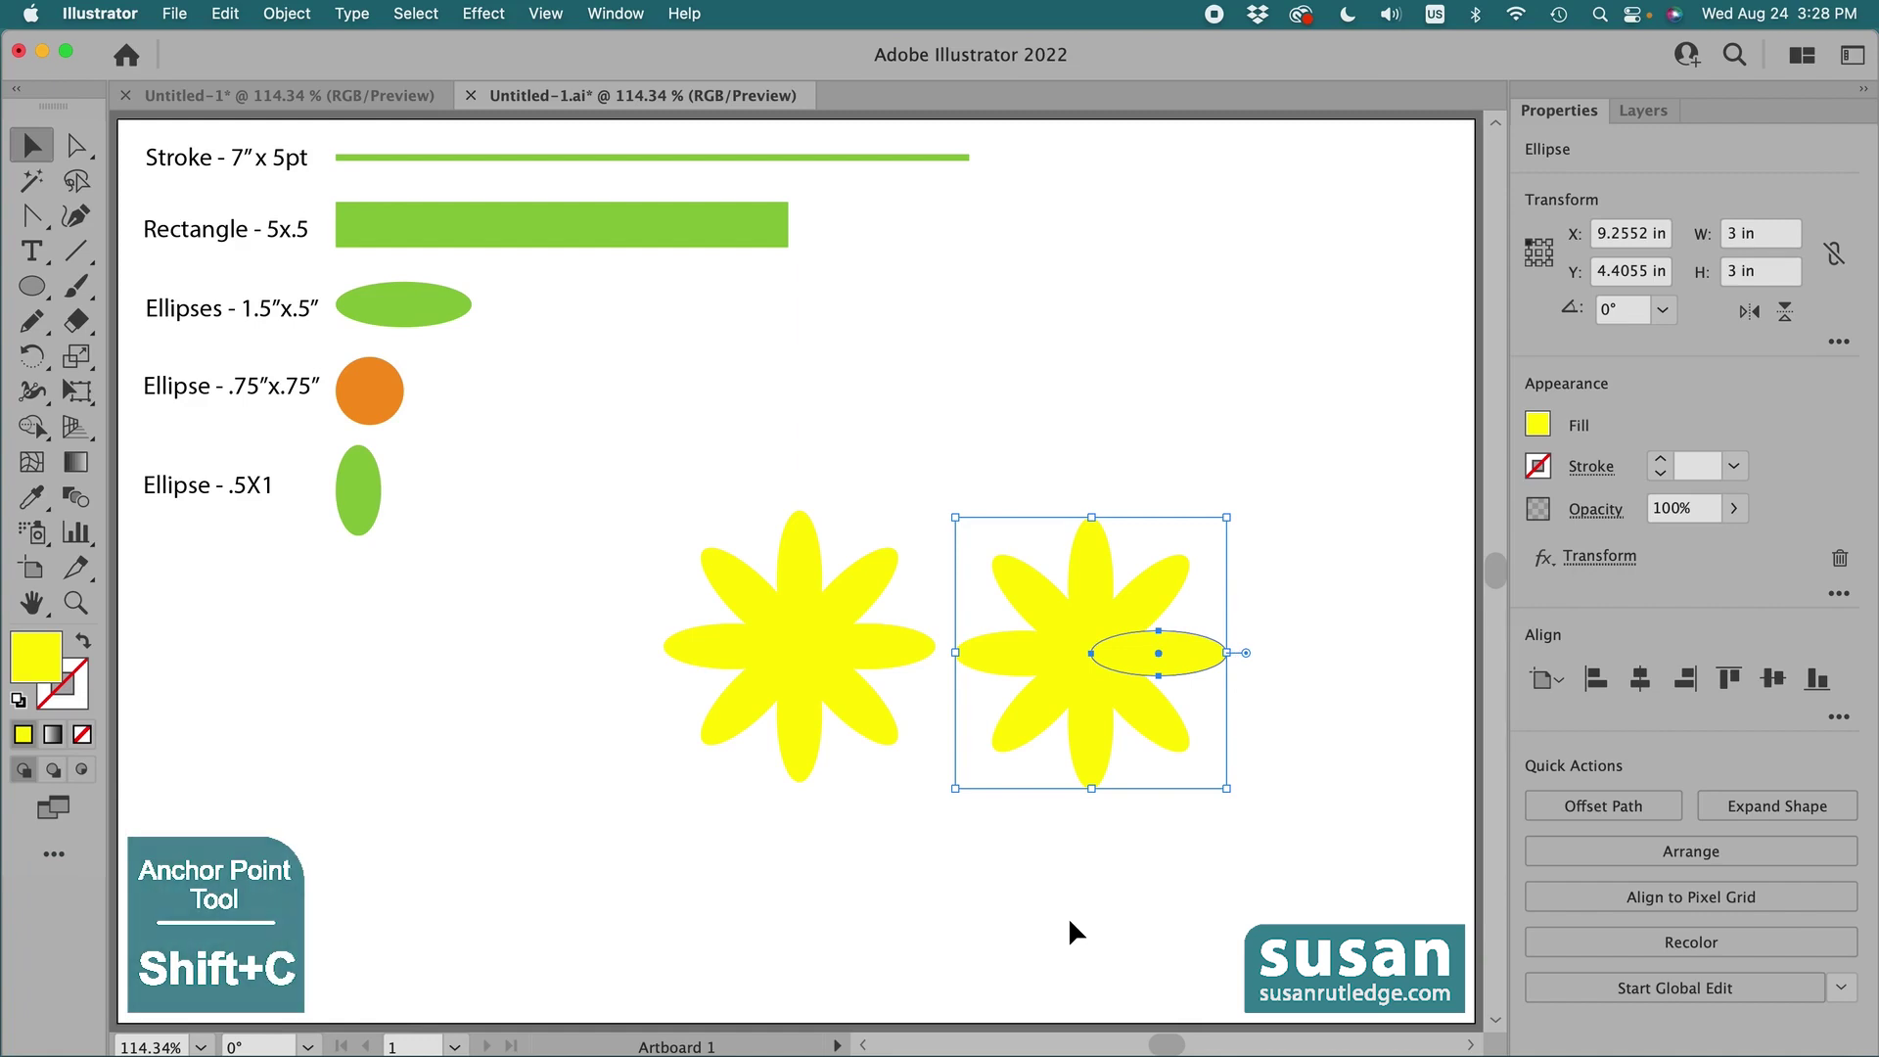
key("shift+c")
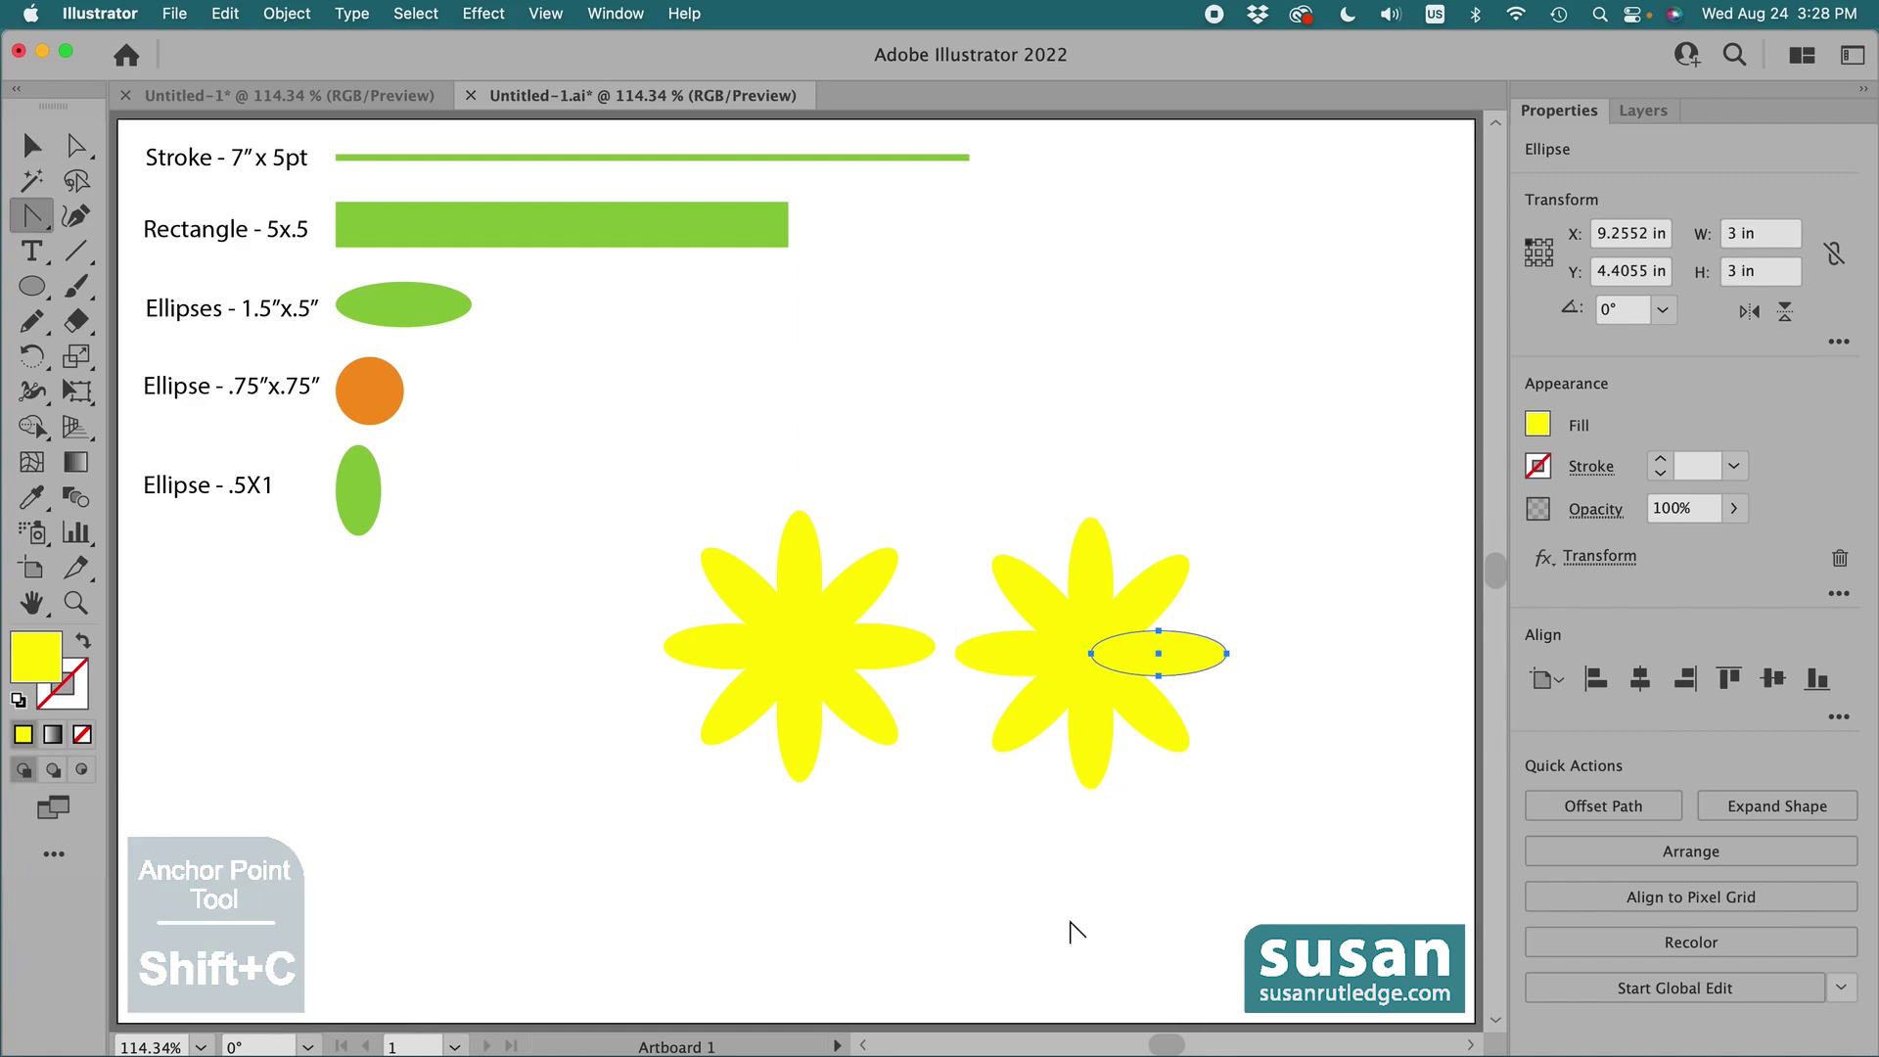
left_click(1227, 652)
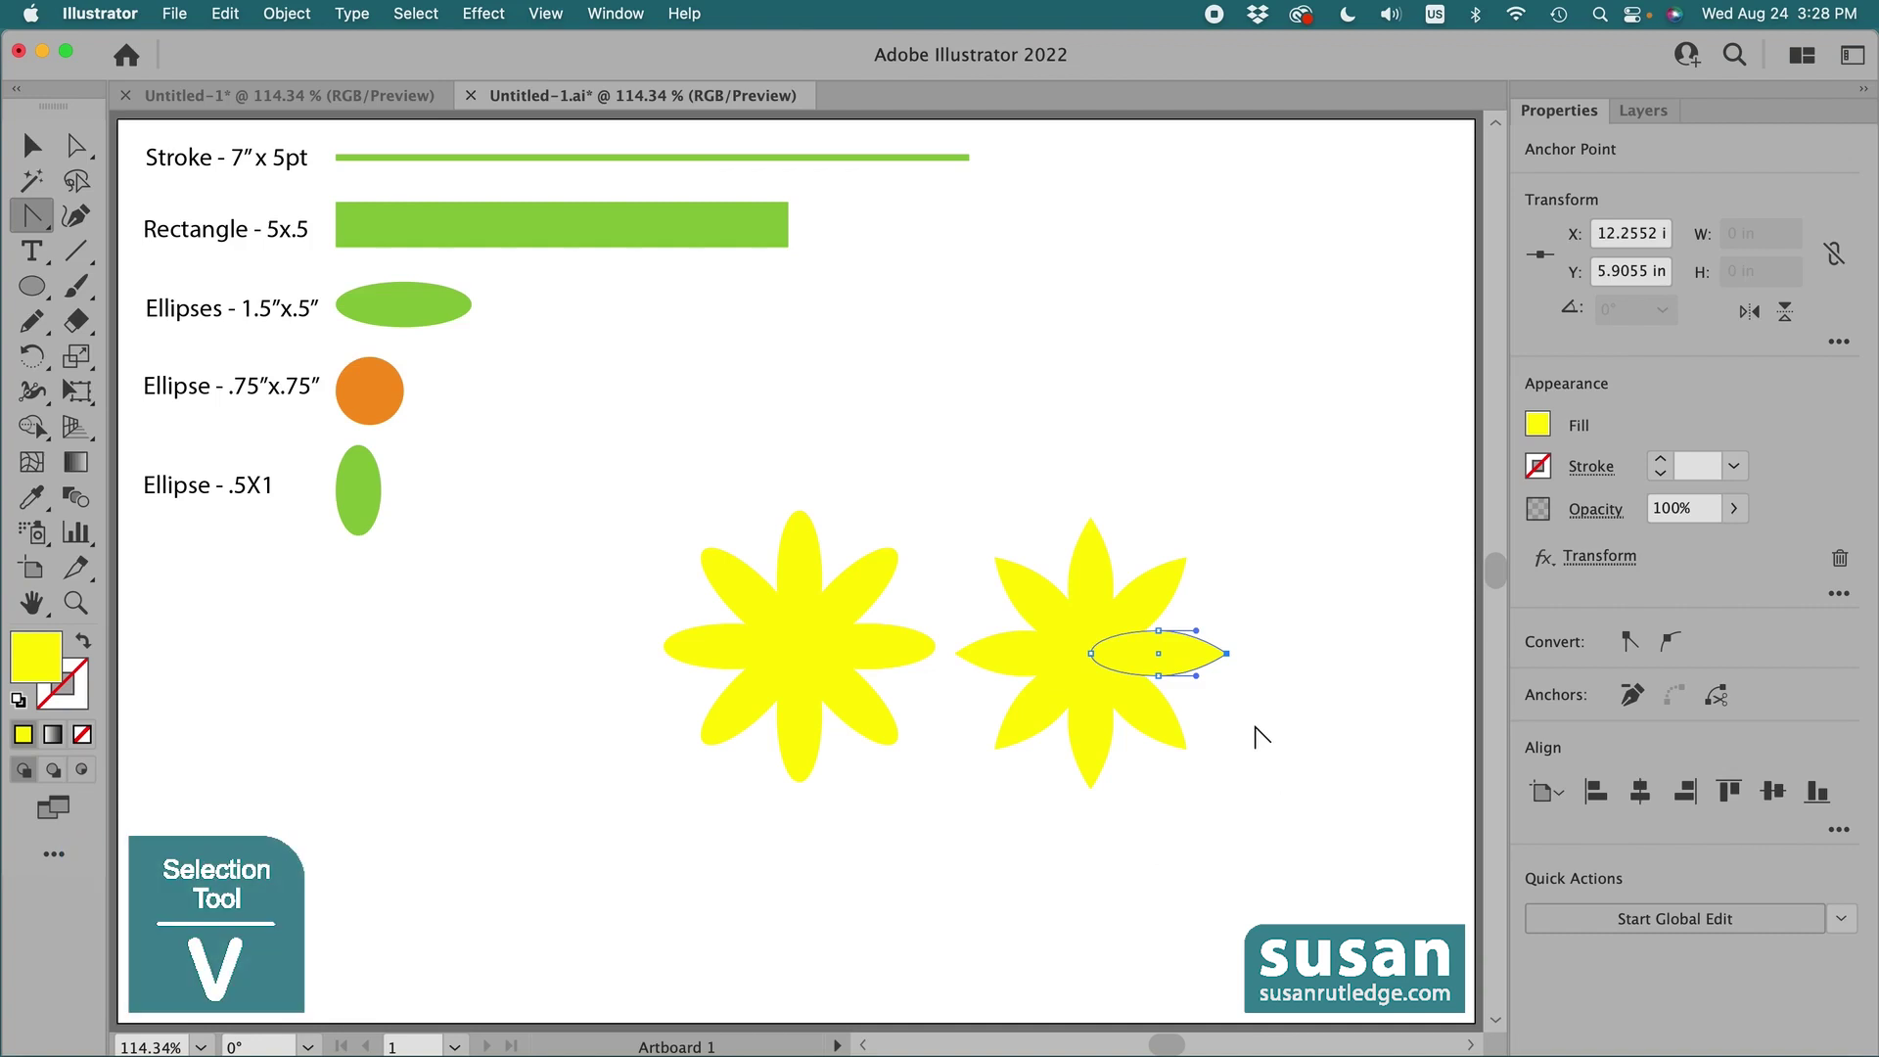
key("v")
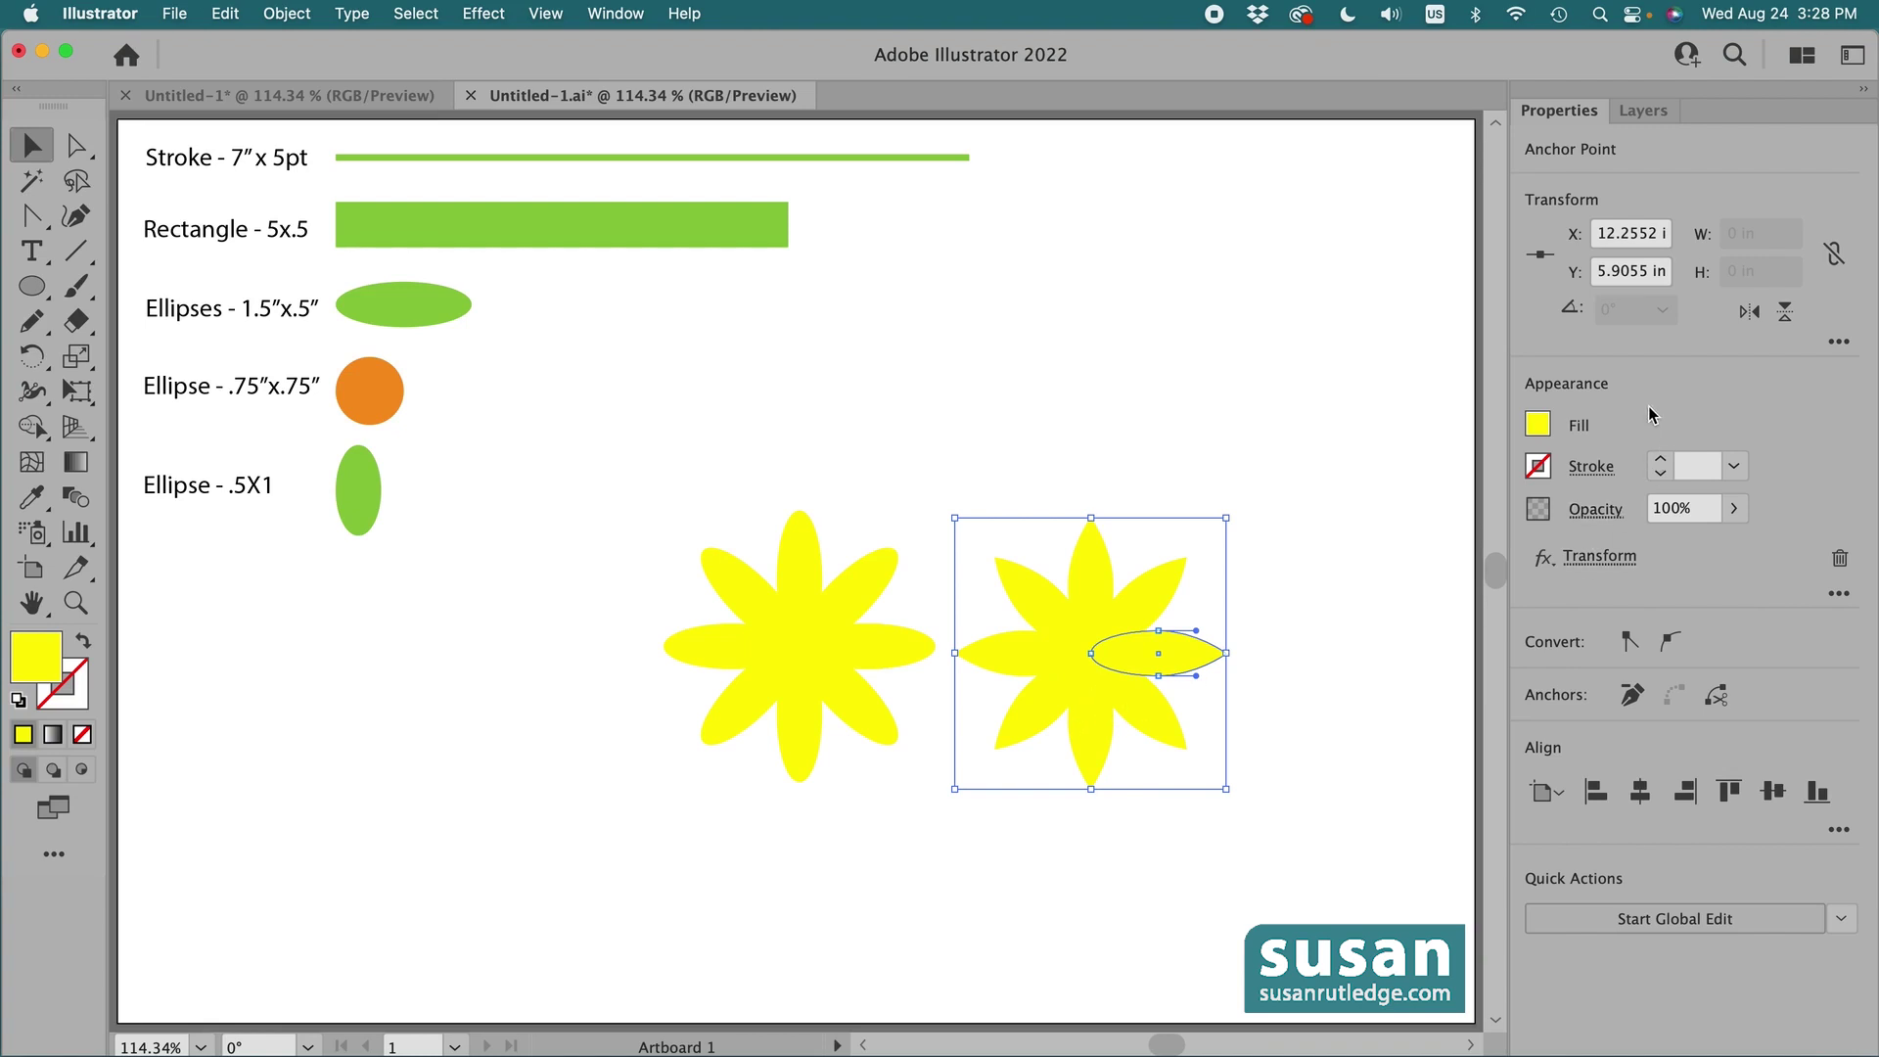
Fill the duplicate flower green and marquee-select both flowers
left_click(1536, 428)
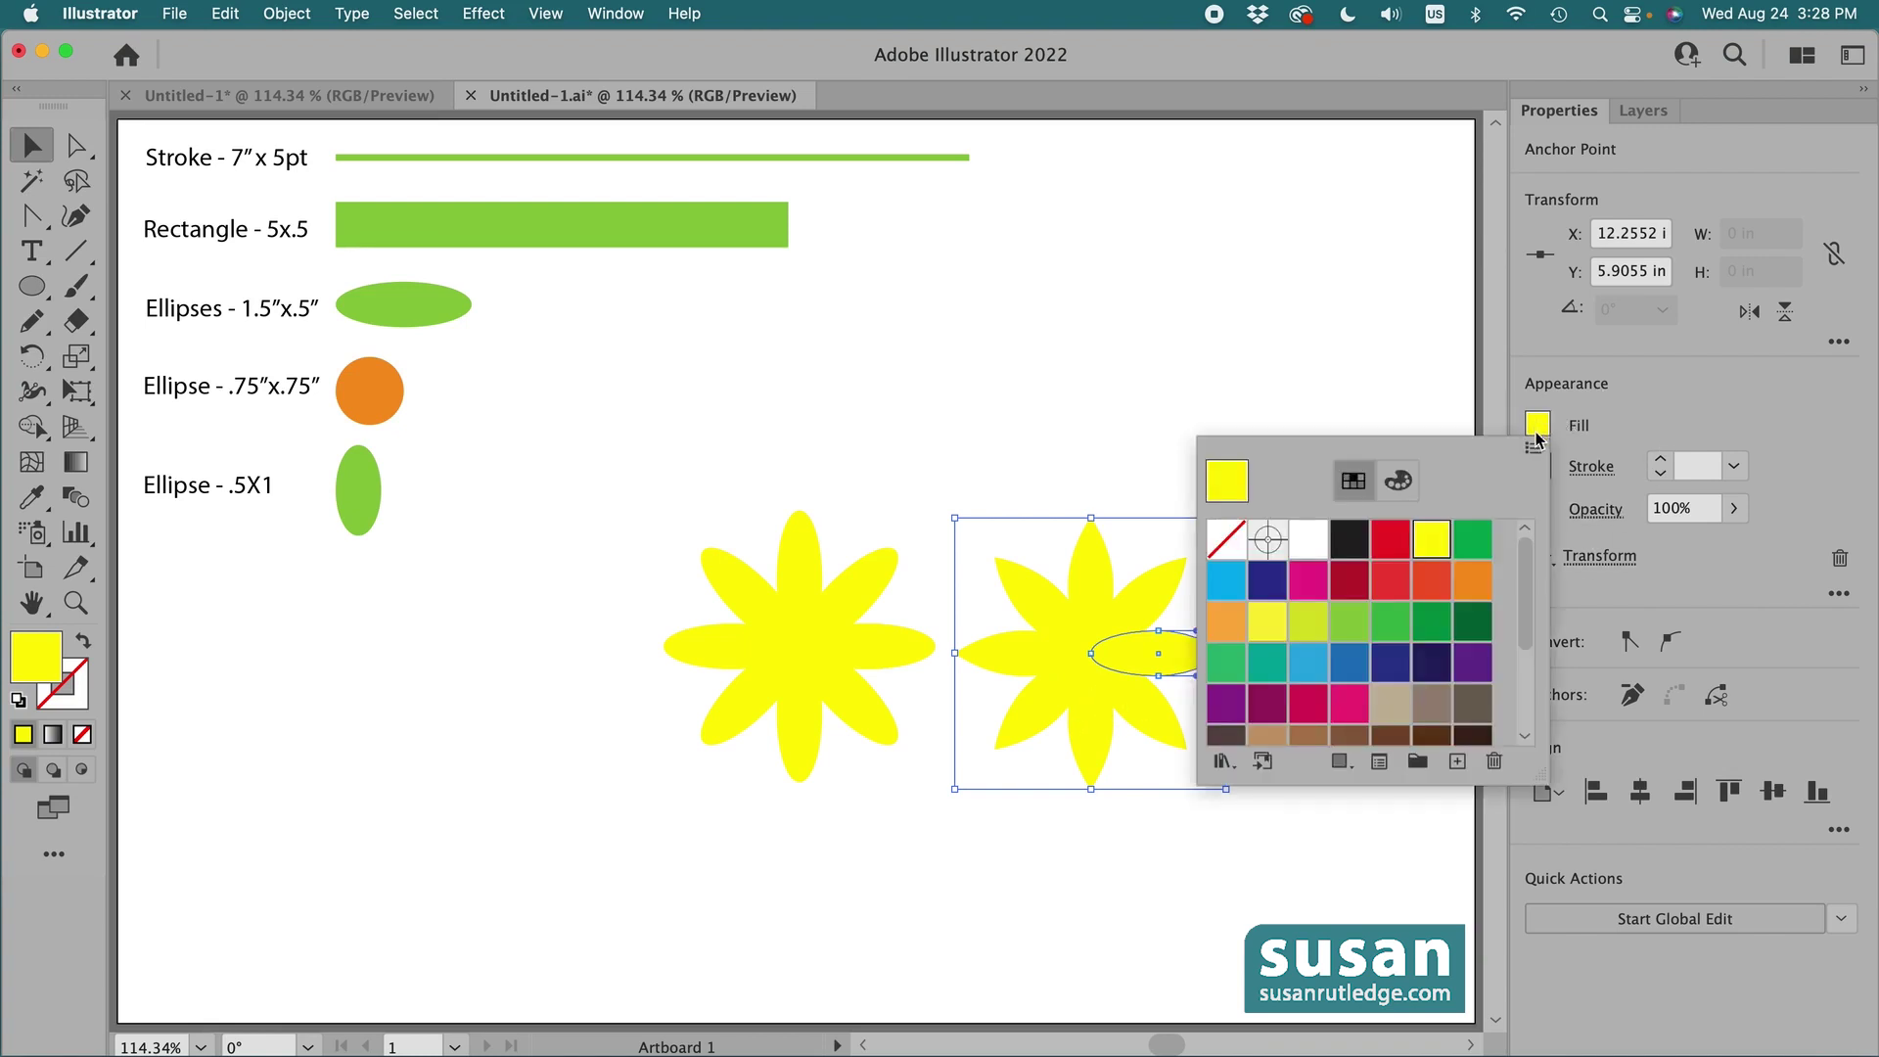
left_click(1349, 621)
left_click(1265, 818)
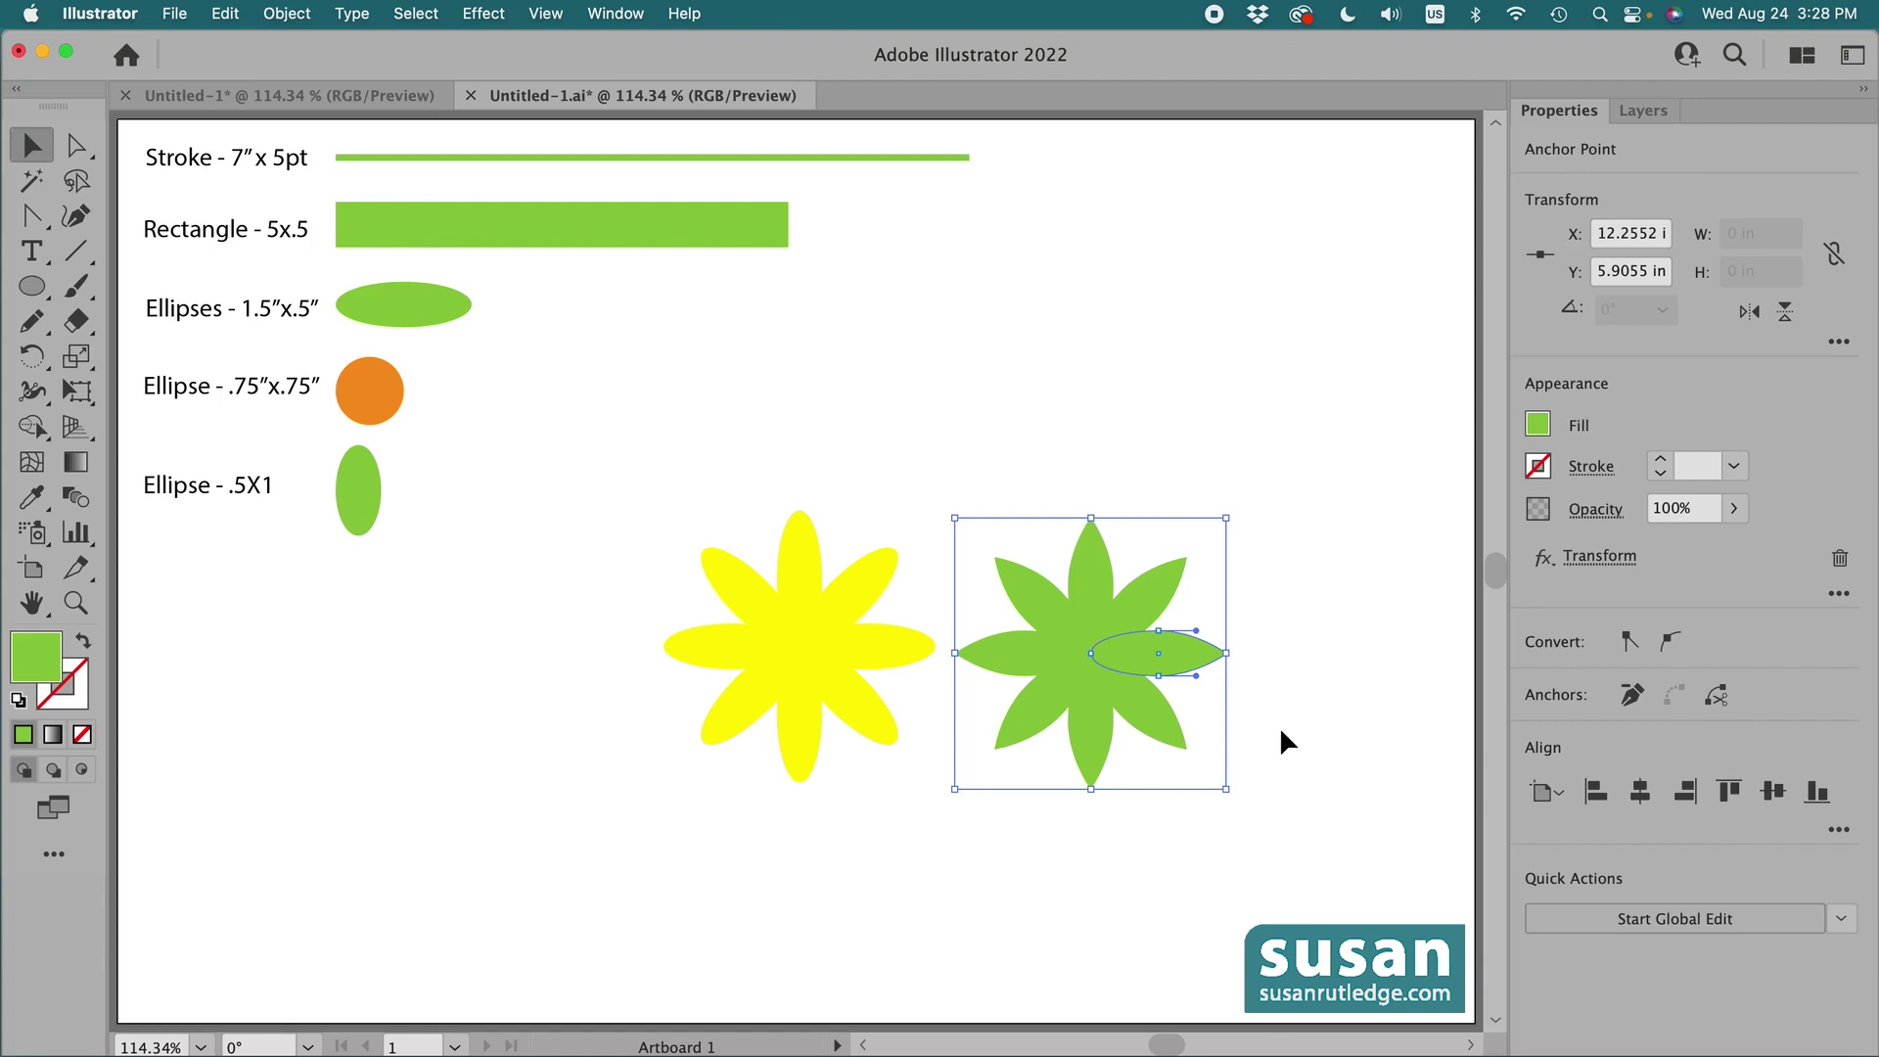
left_click_drag(648, 473, 1253, 827)
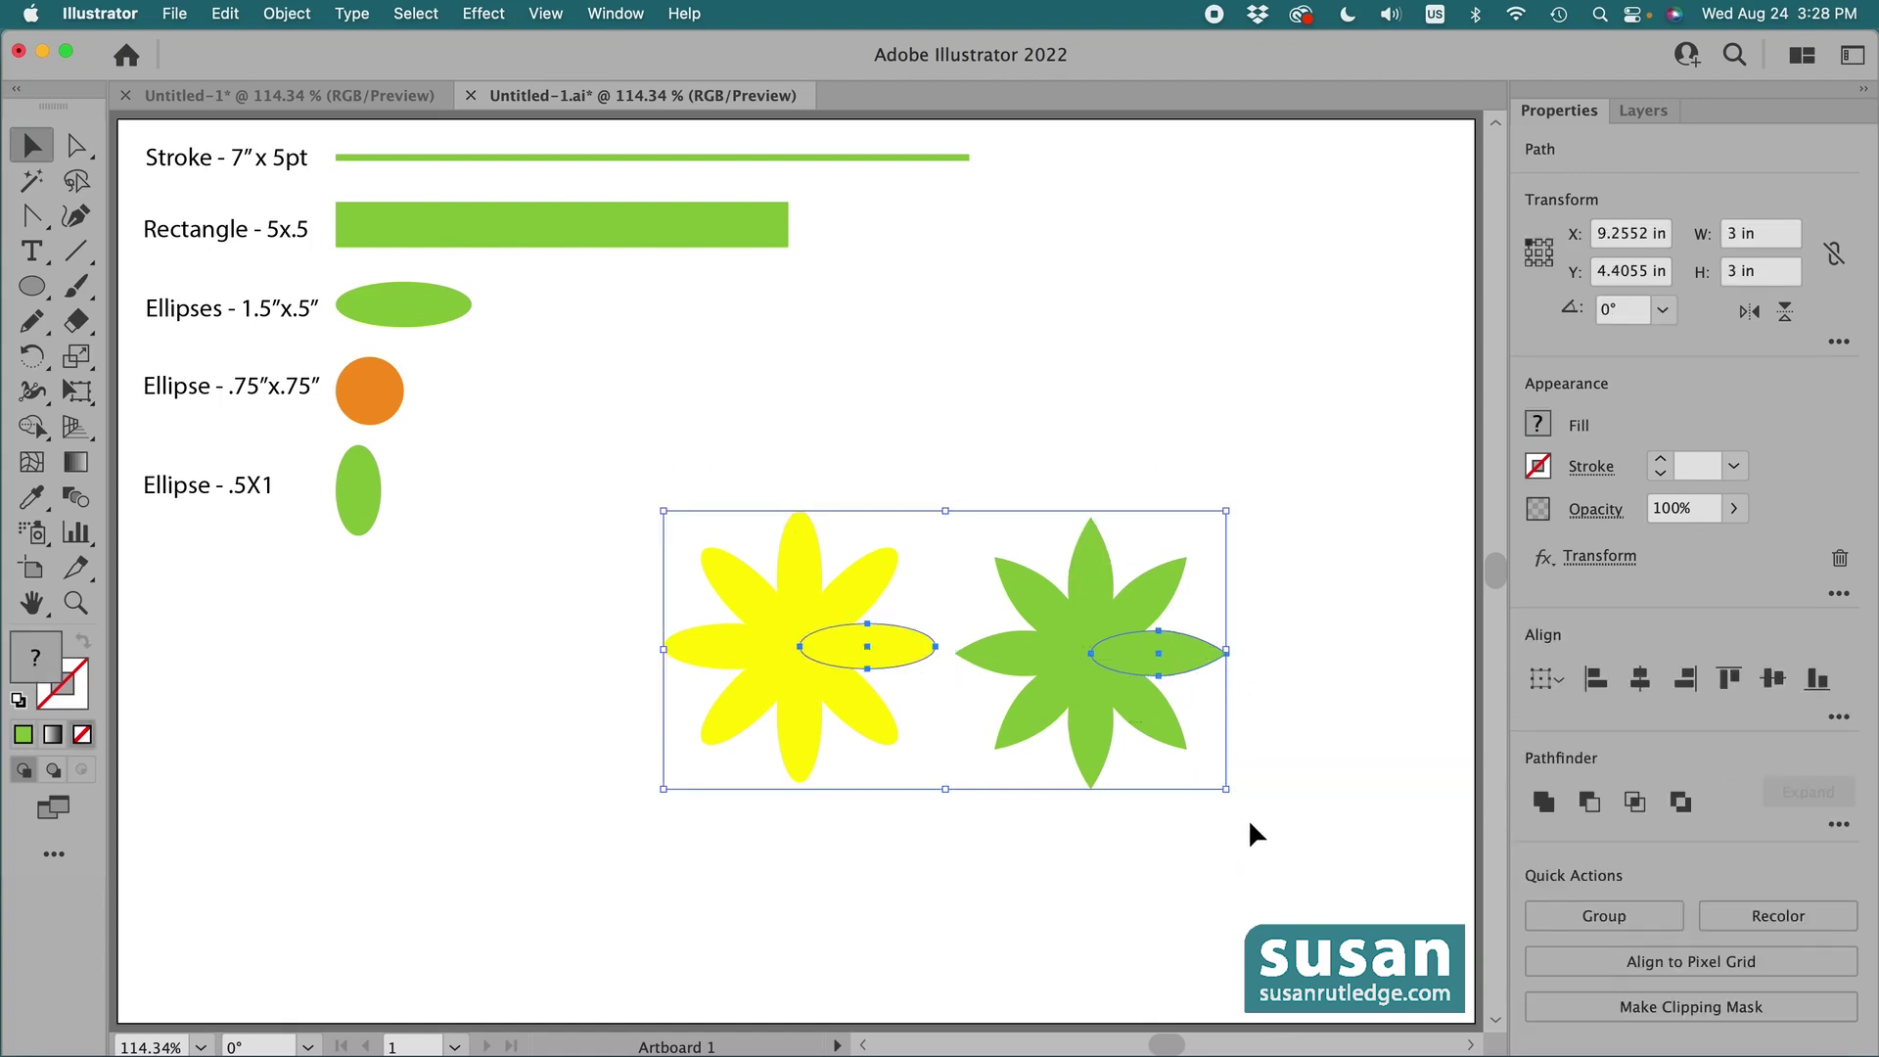
Expand the appearance of both flowers into real paths
left_click(287, 12)
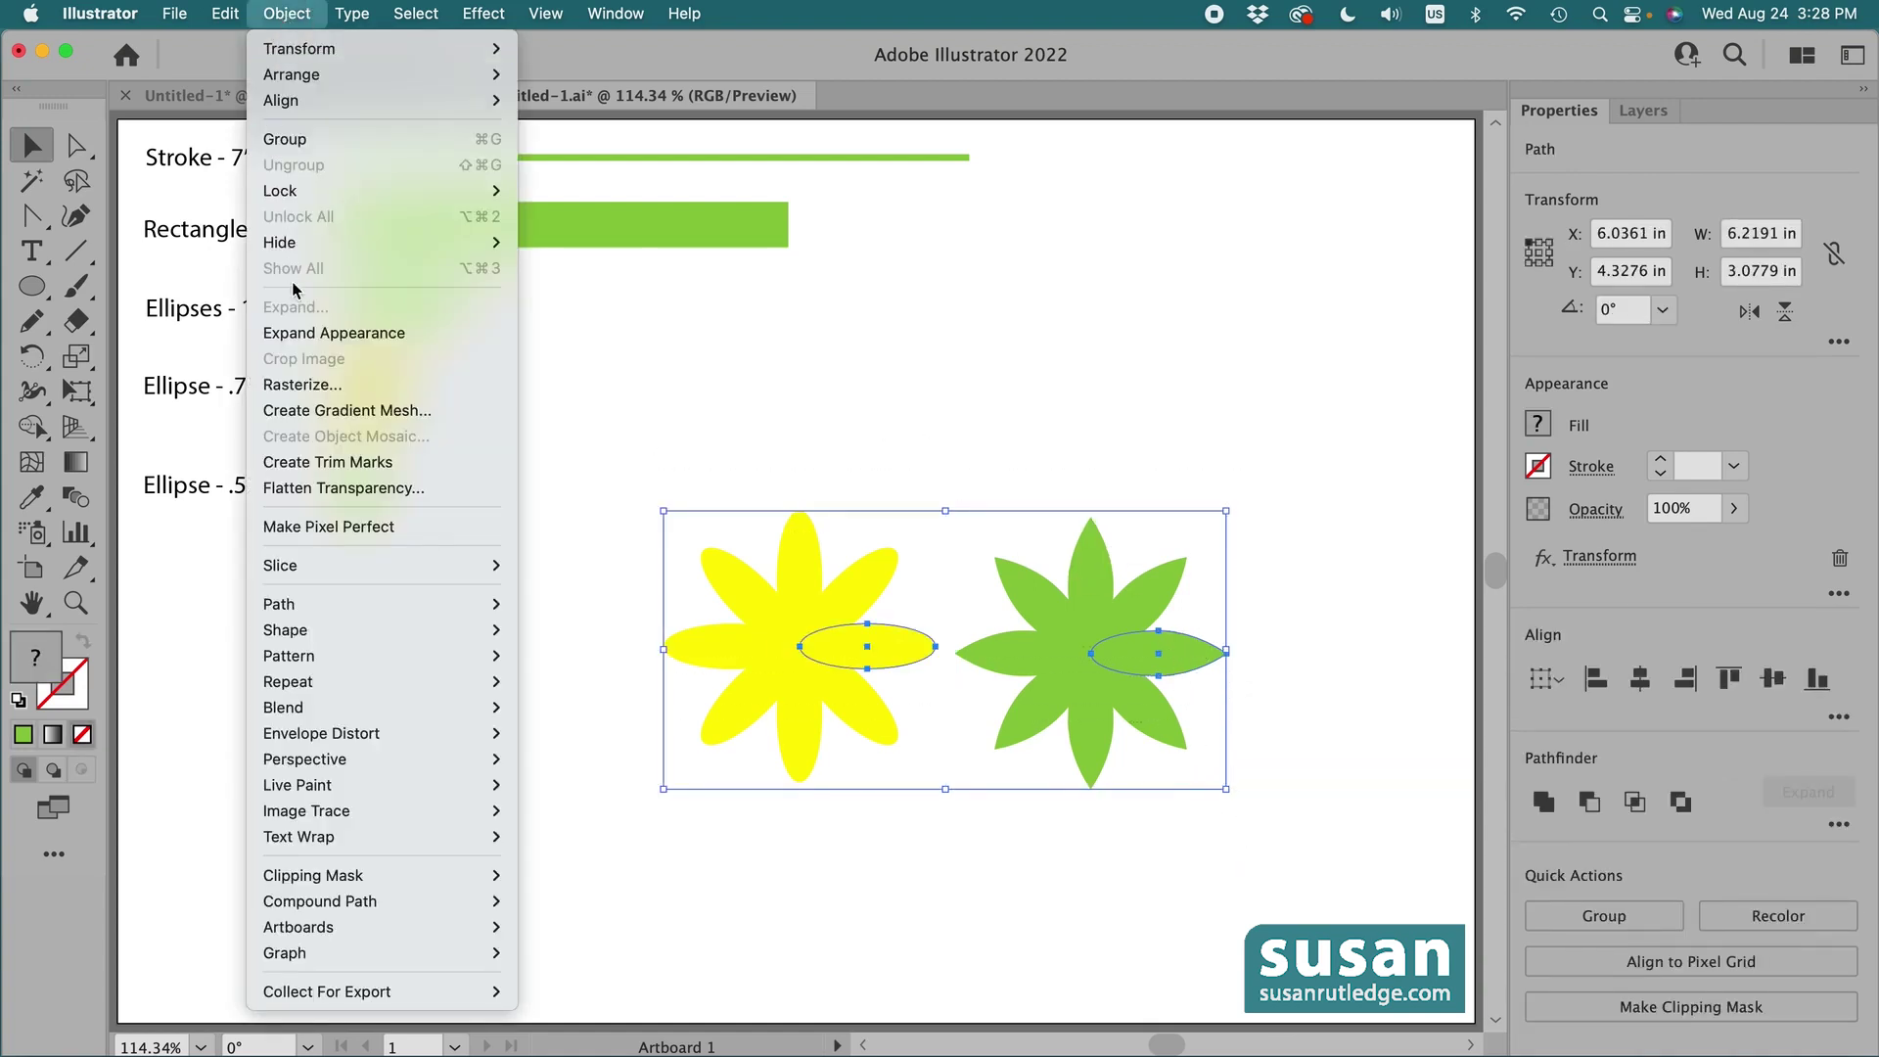
left_click(370, 338)
left_click(465, 579)
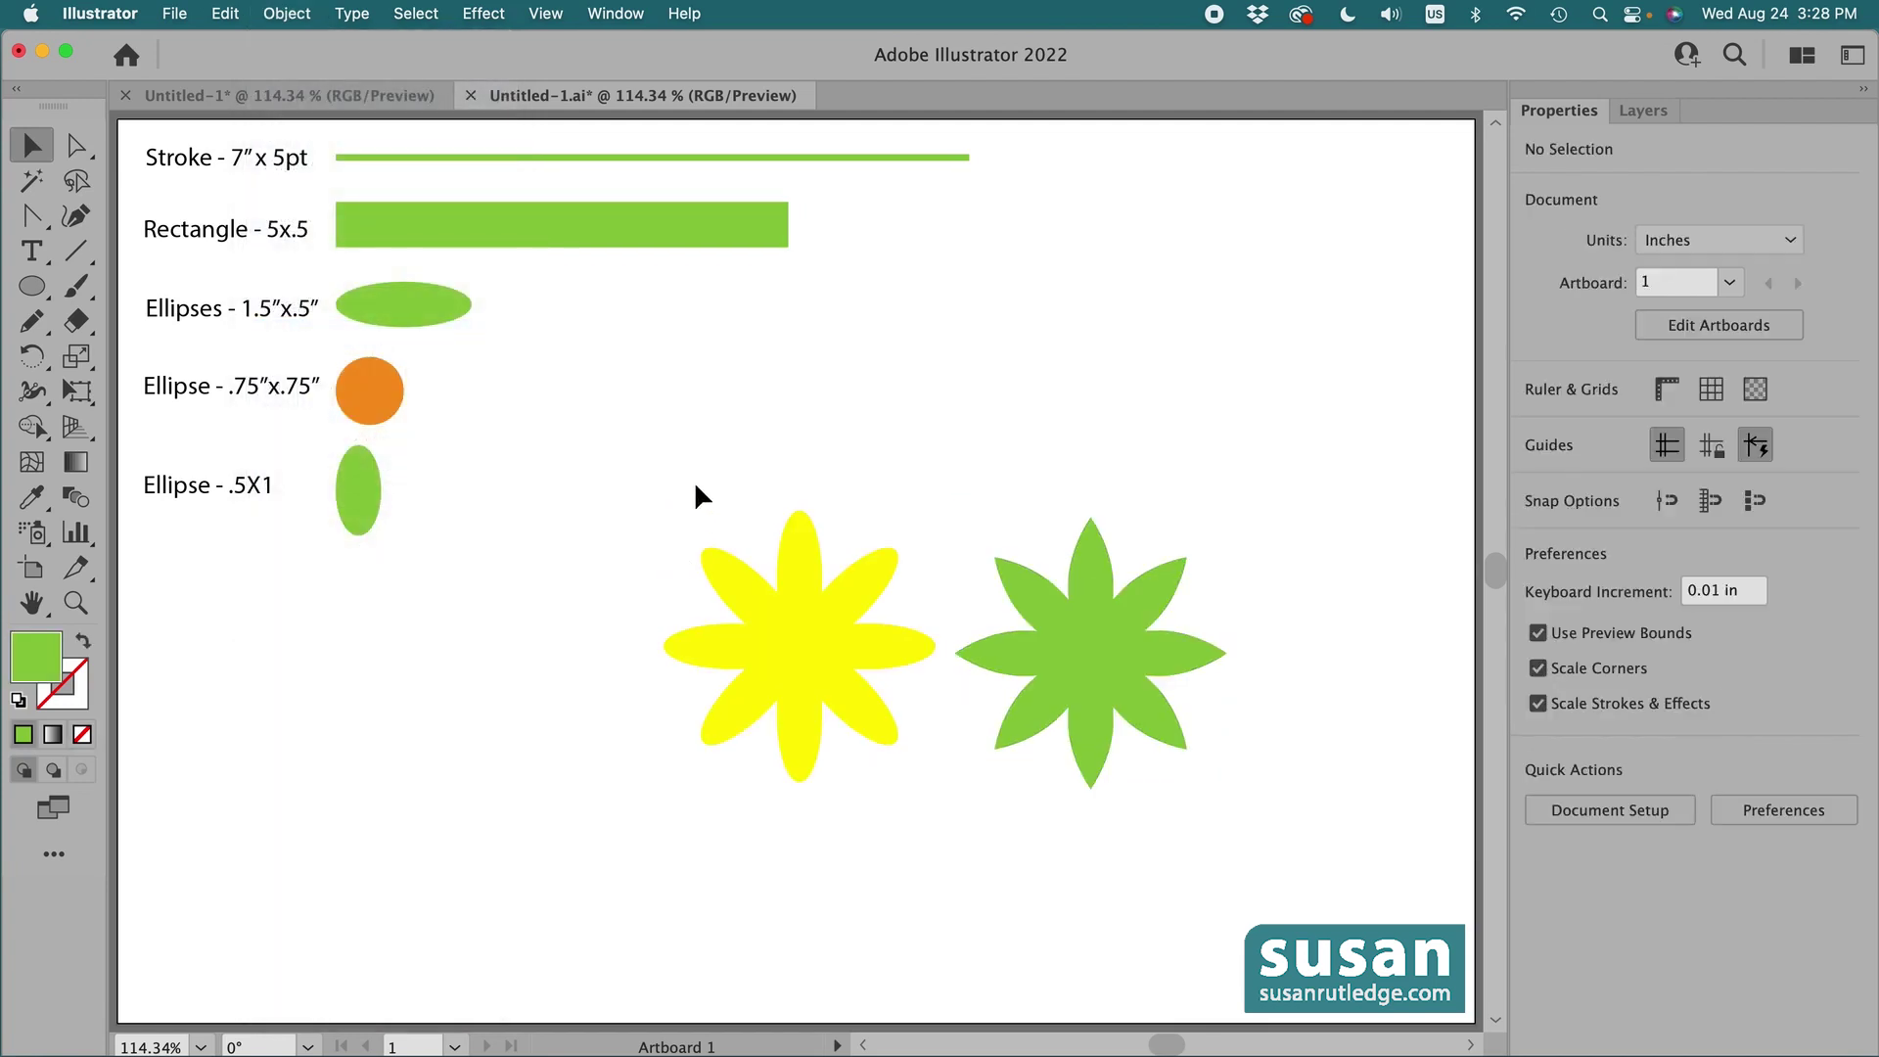
Unite the petals of the yellow flower, then the green flower, with Pathfinder
left_click_drag(695, 485, 890, 768)
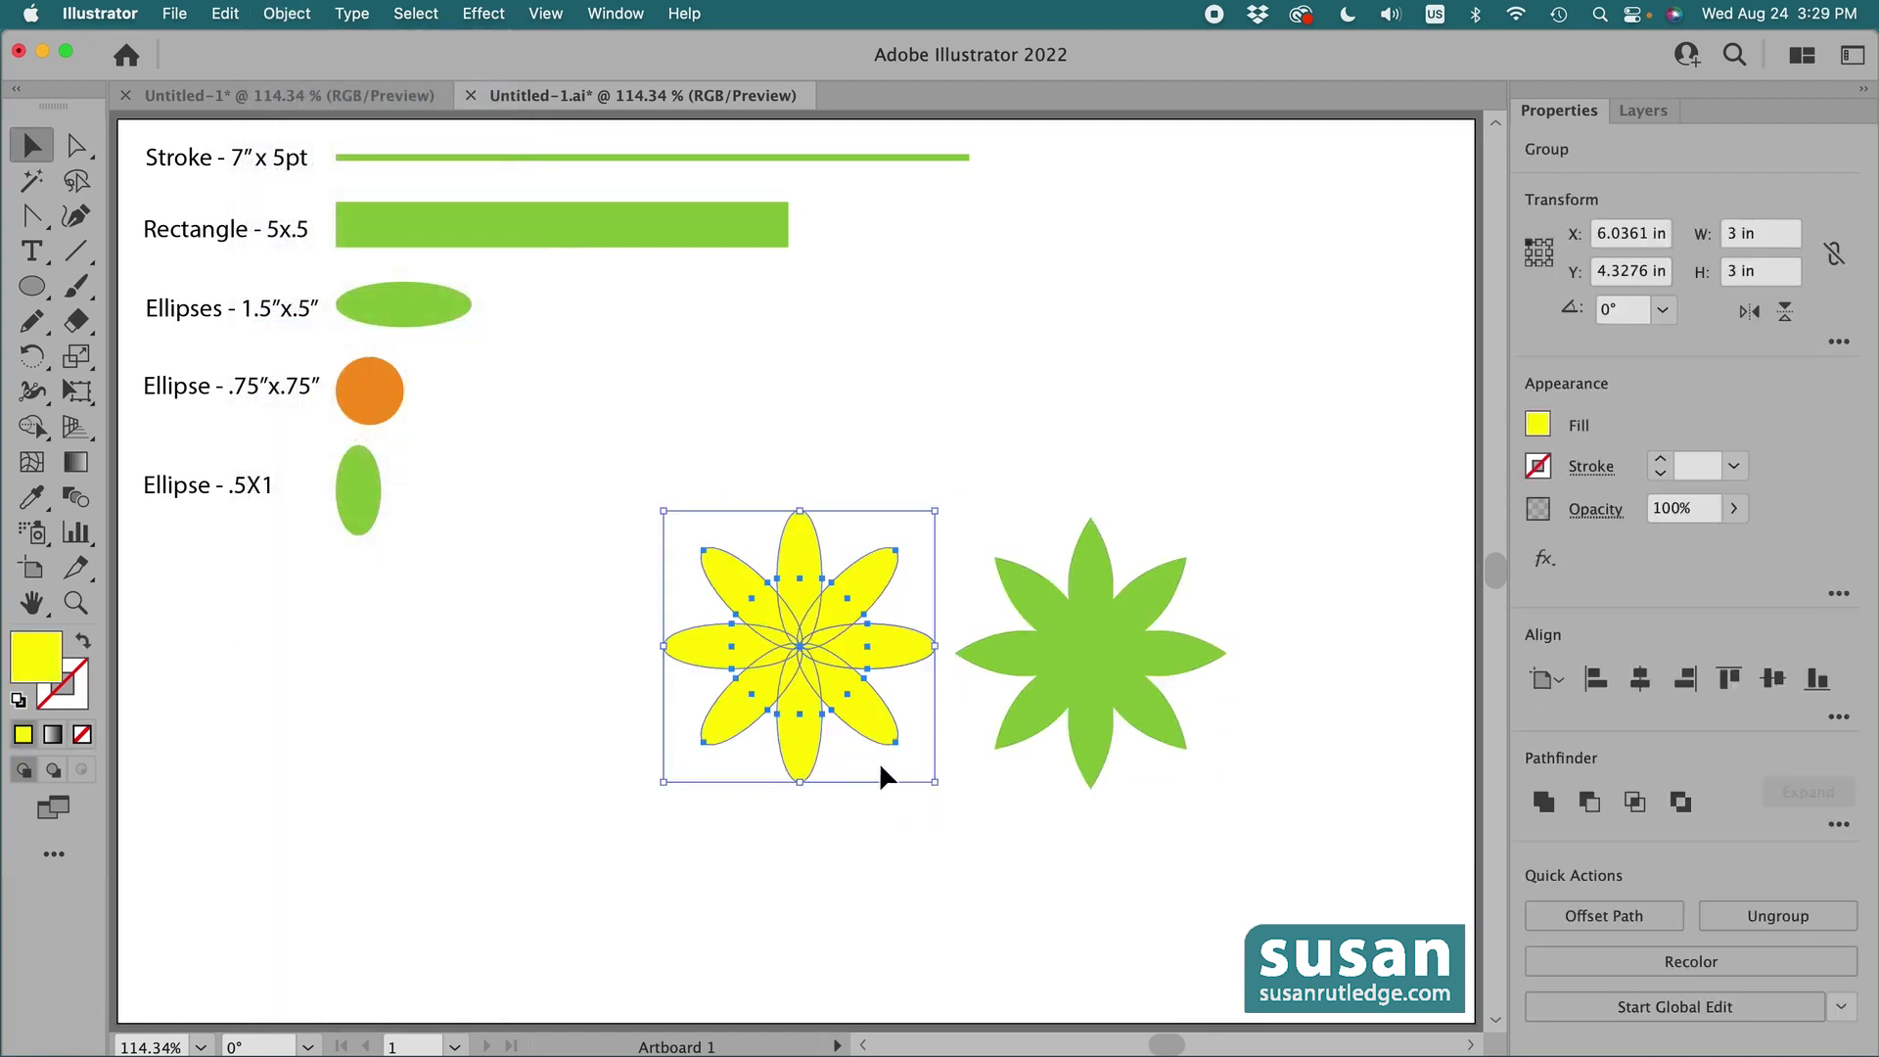
left_click(1544, 805)
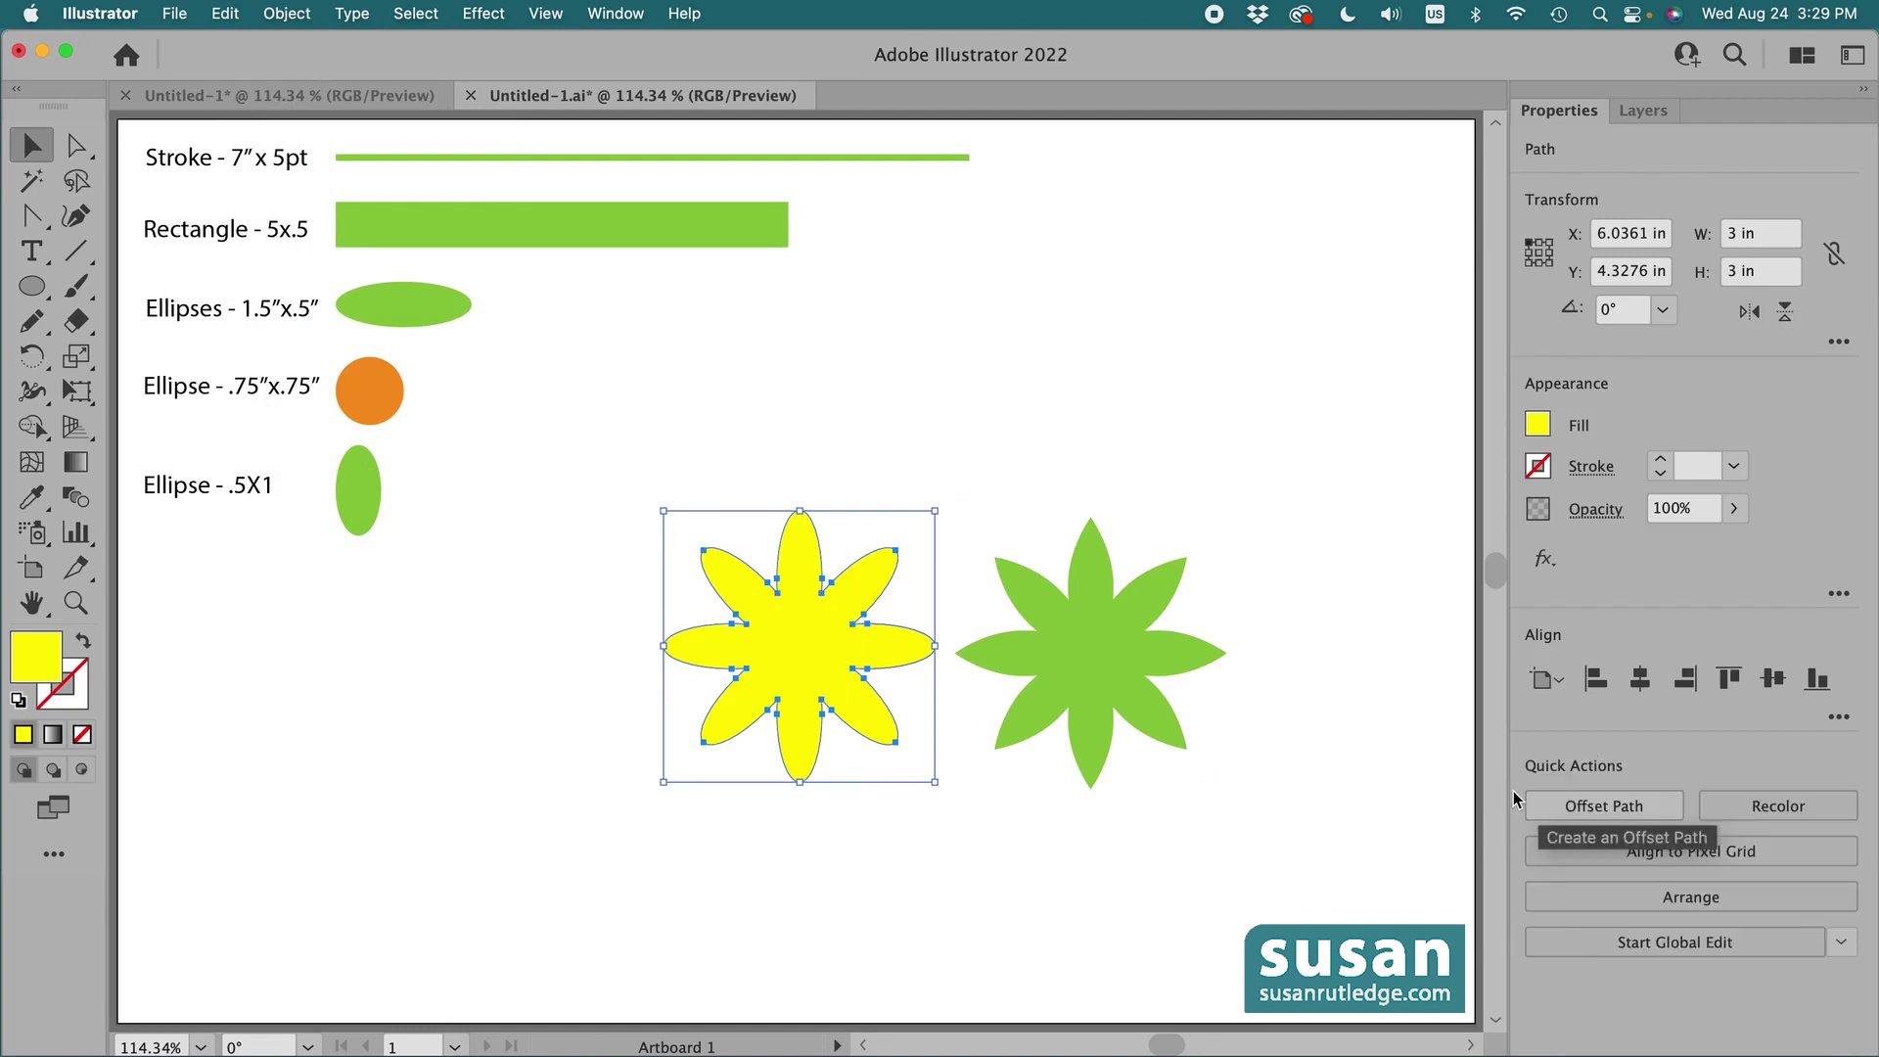
left_click_drag(969, 480, 1256, 790)
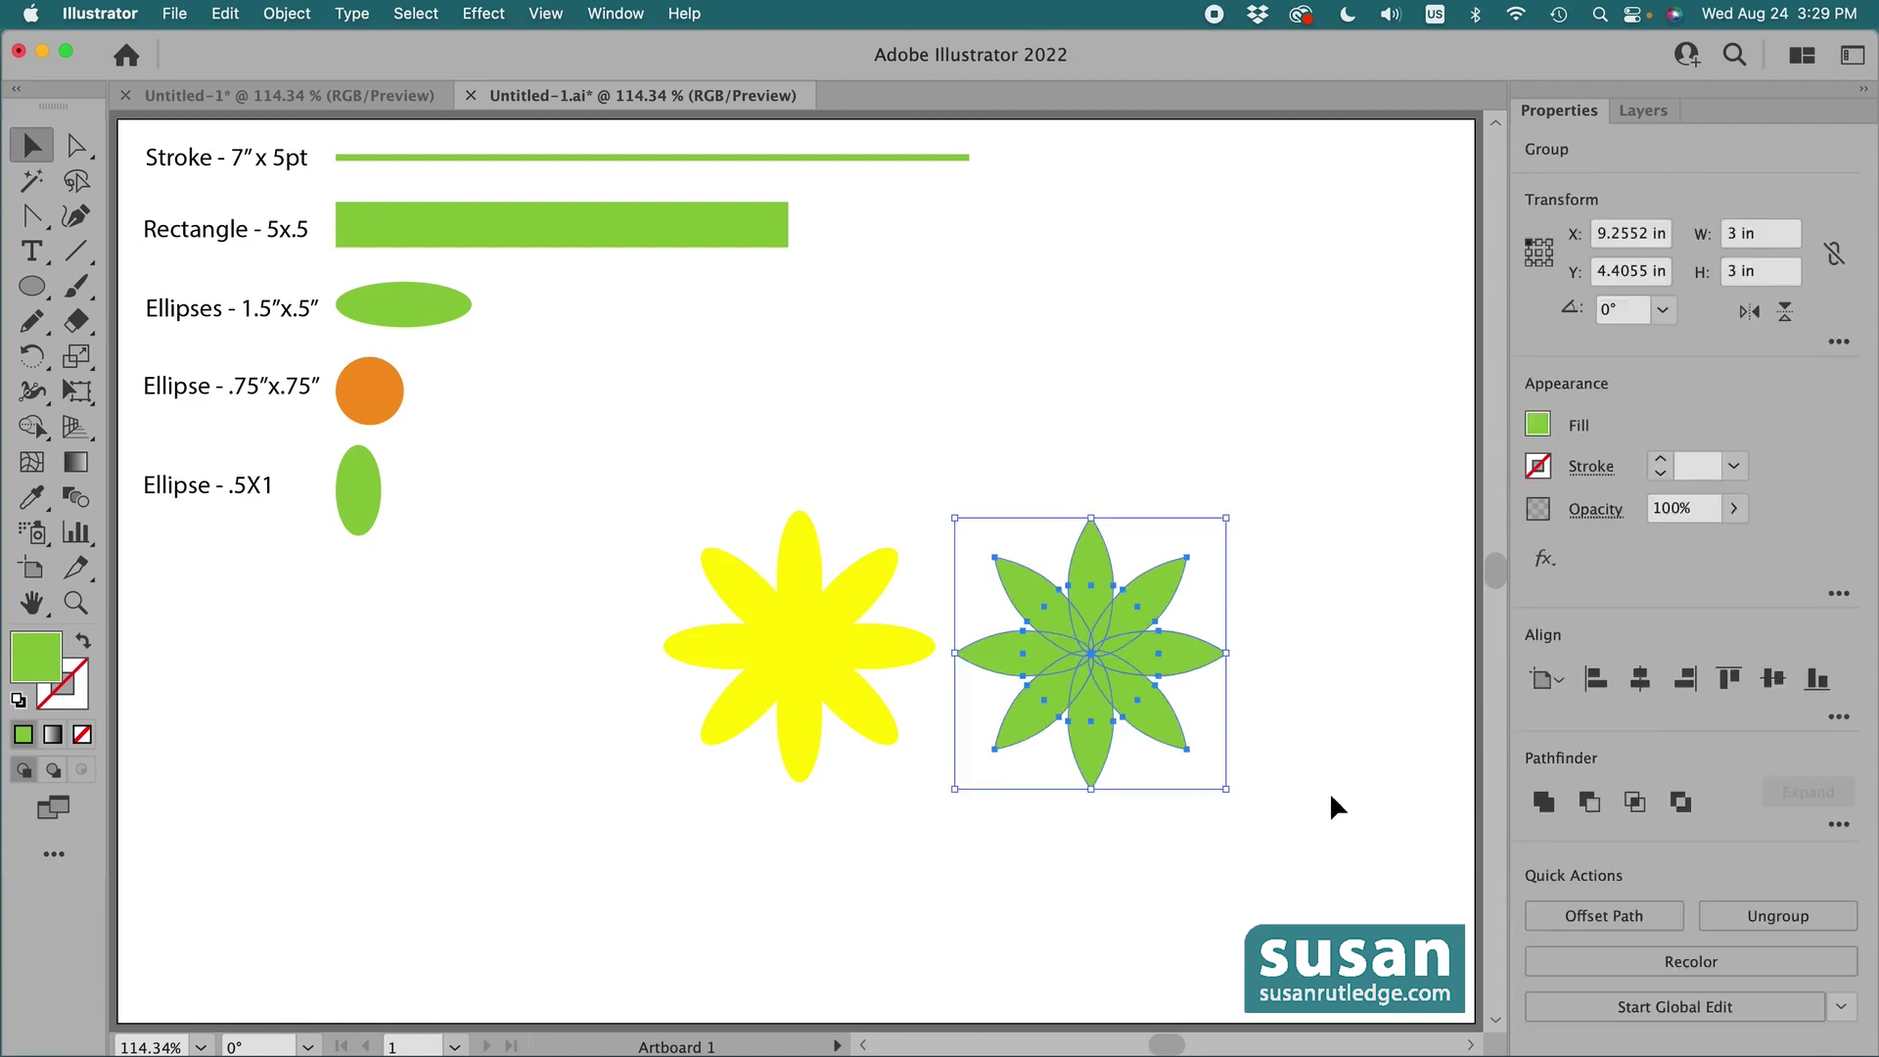
left_click(1544, 803)
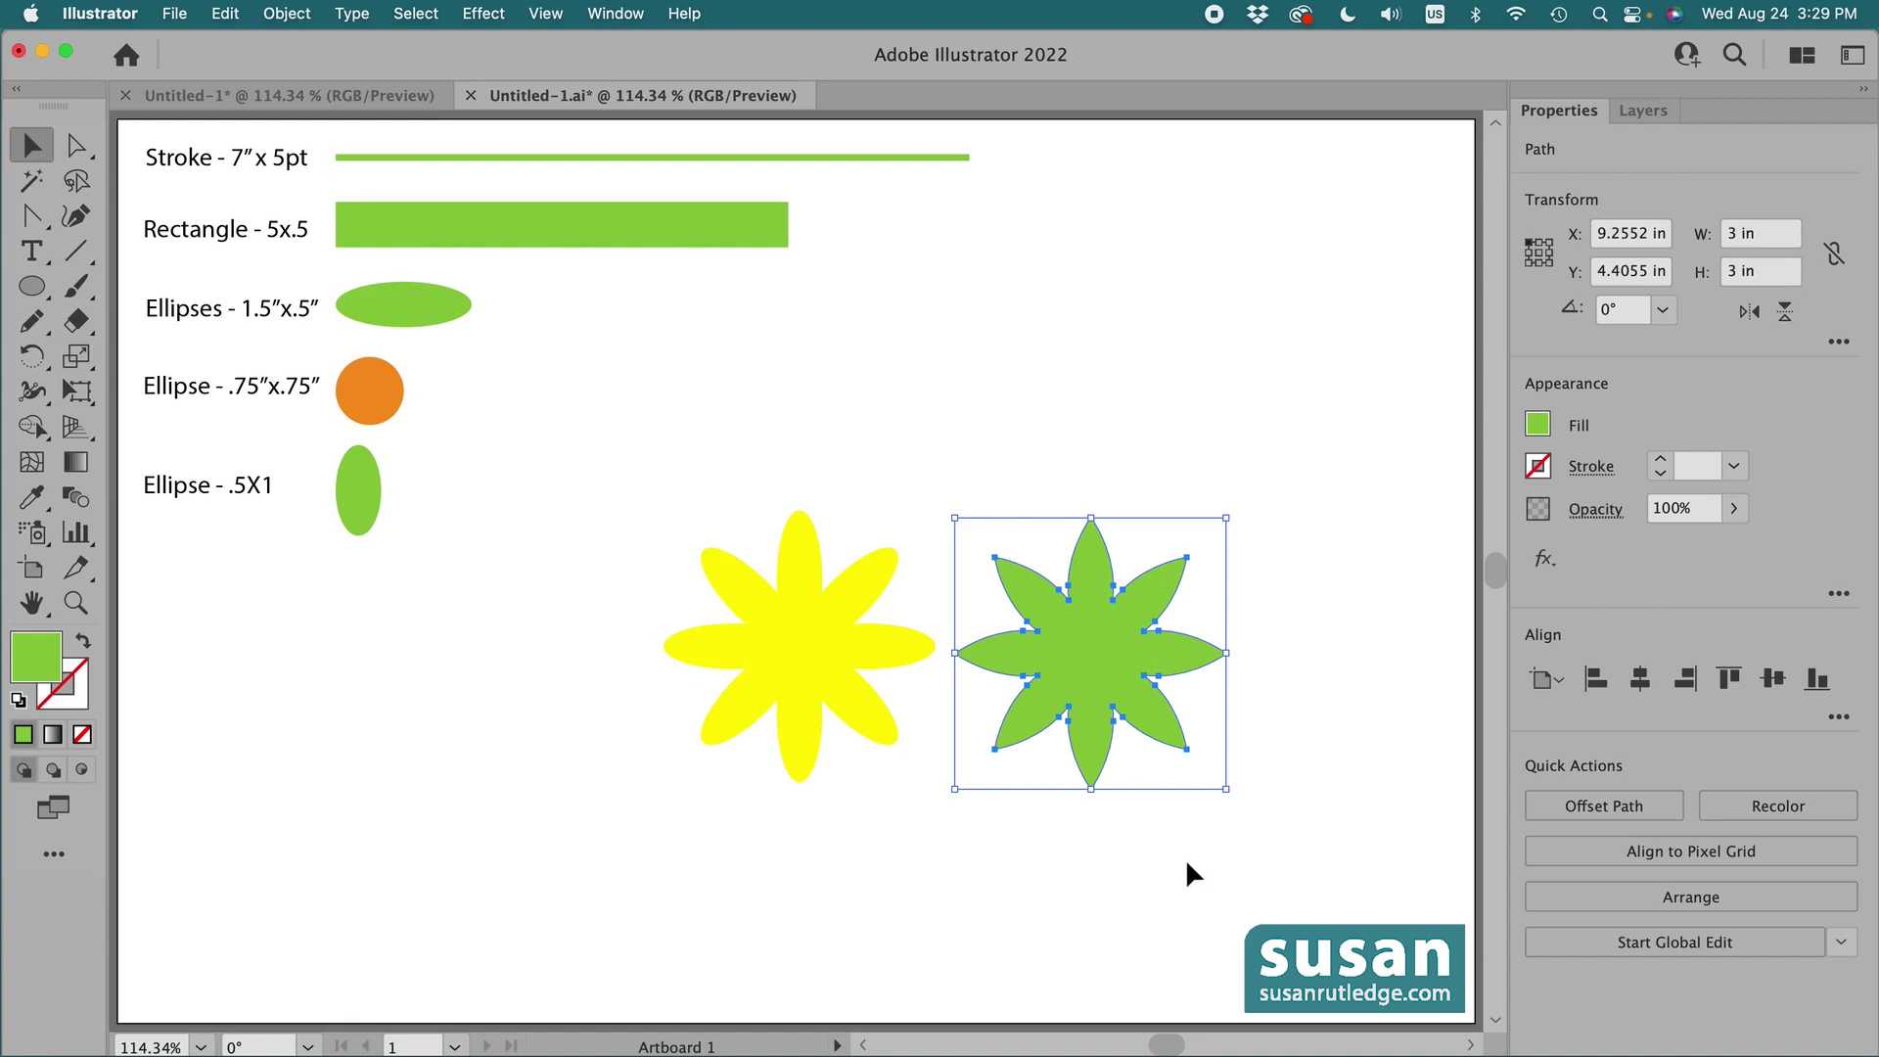
Place the orange circle on the yellow flower and center-align all three shapes horizontally and vertically
left_click_drag(369, 390, 828, 697)
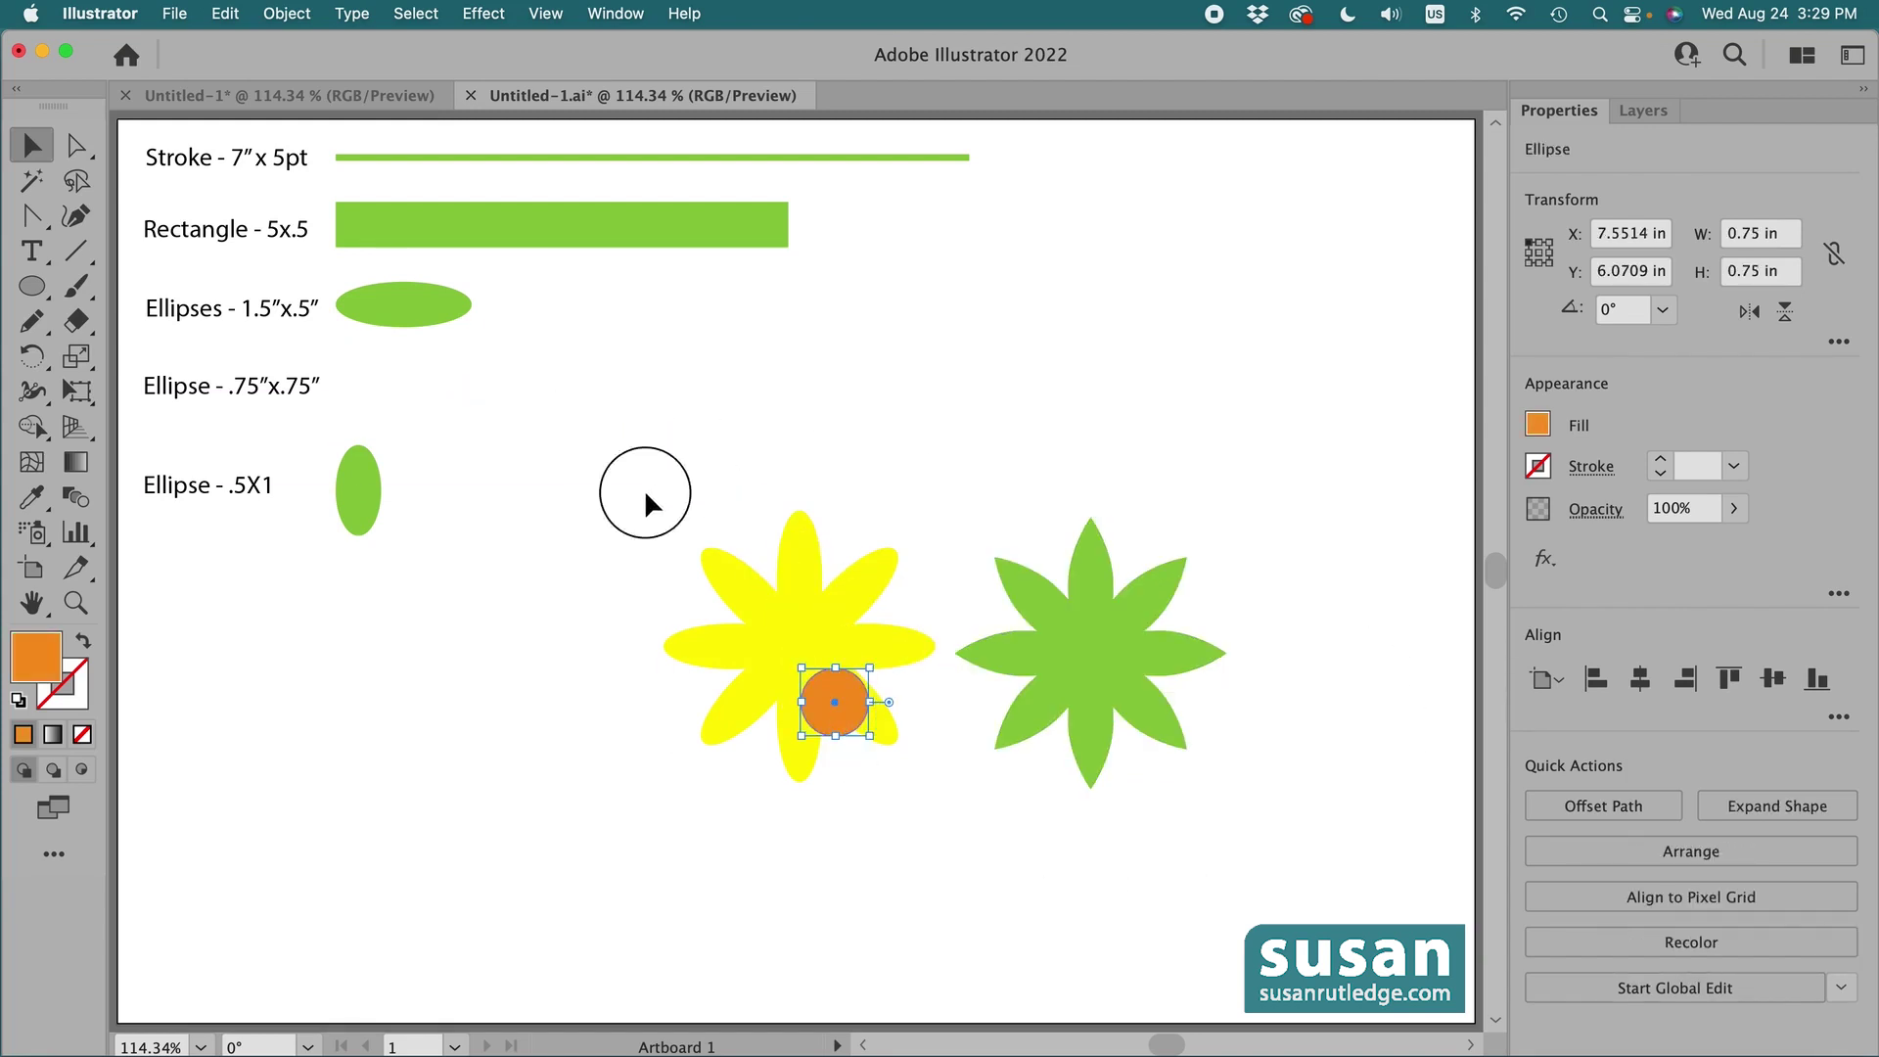
left_click_drag(644, 490, 1238, 801)
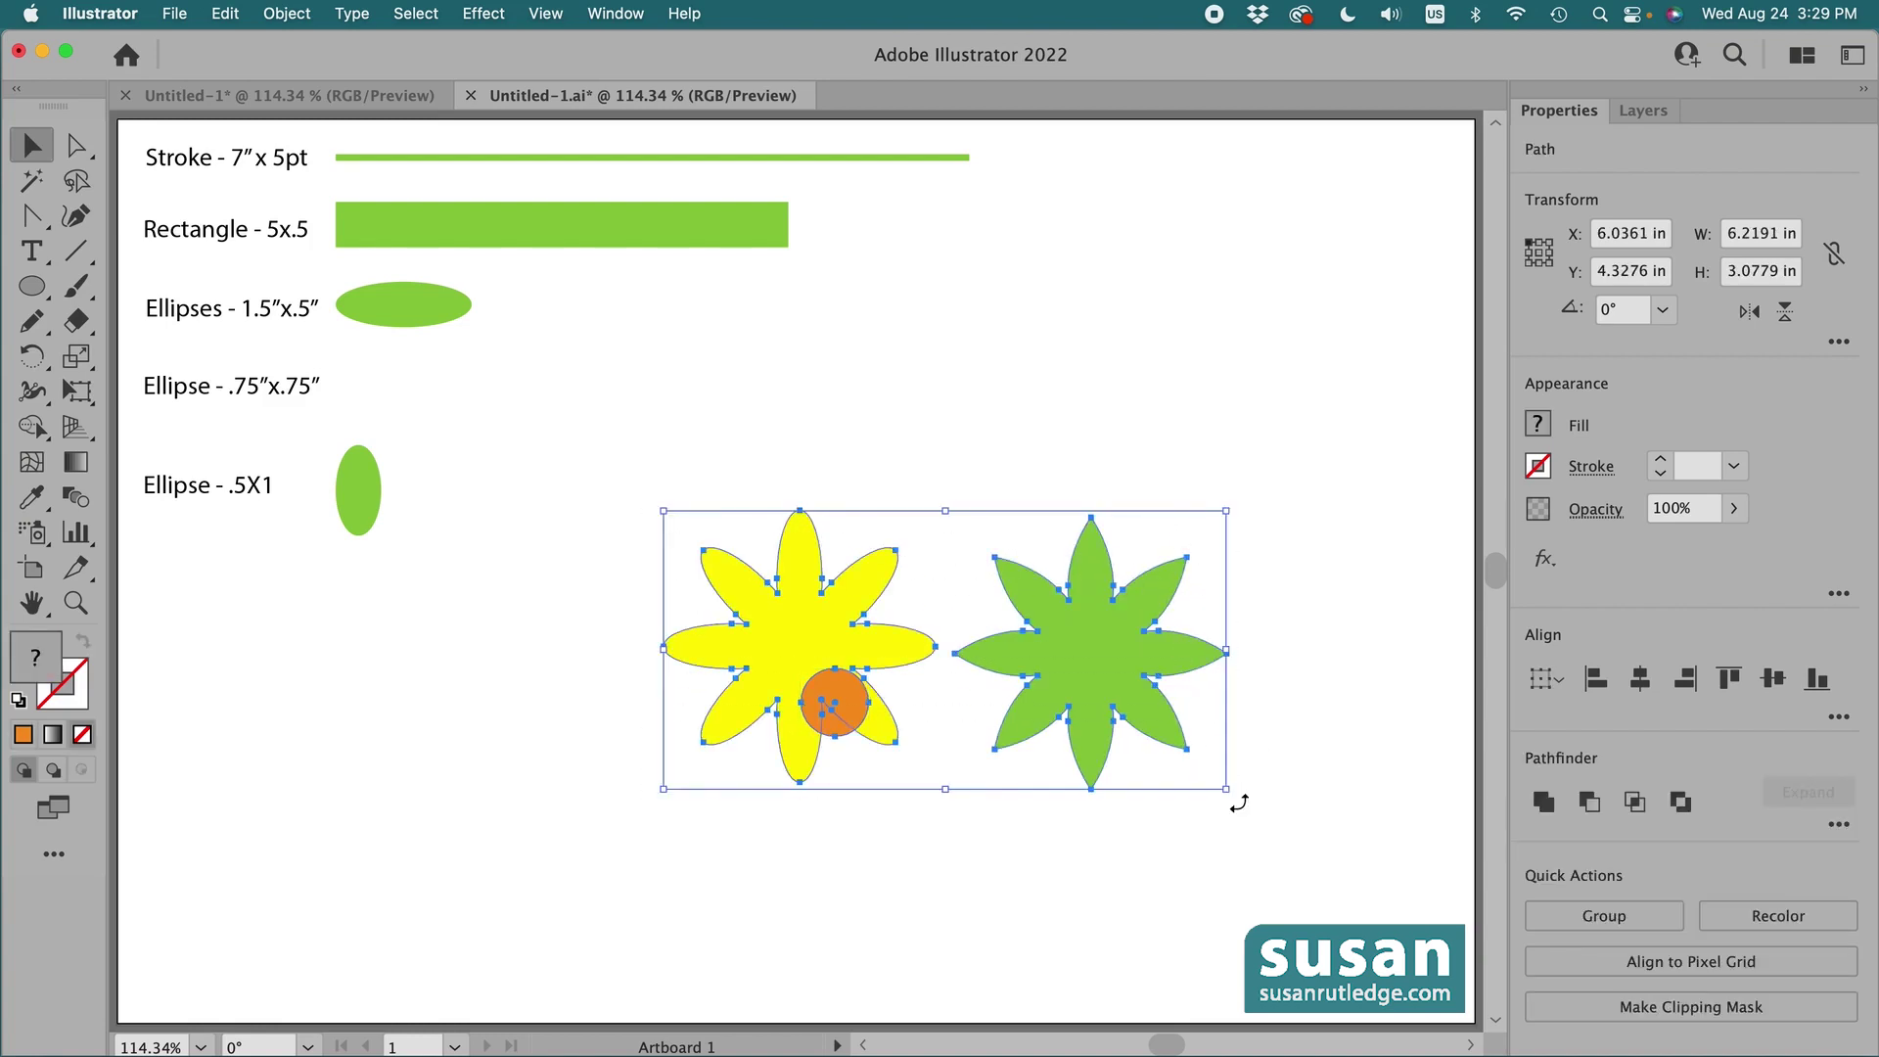
left_click(1643, 683)
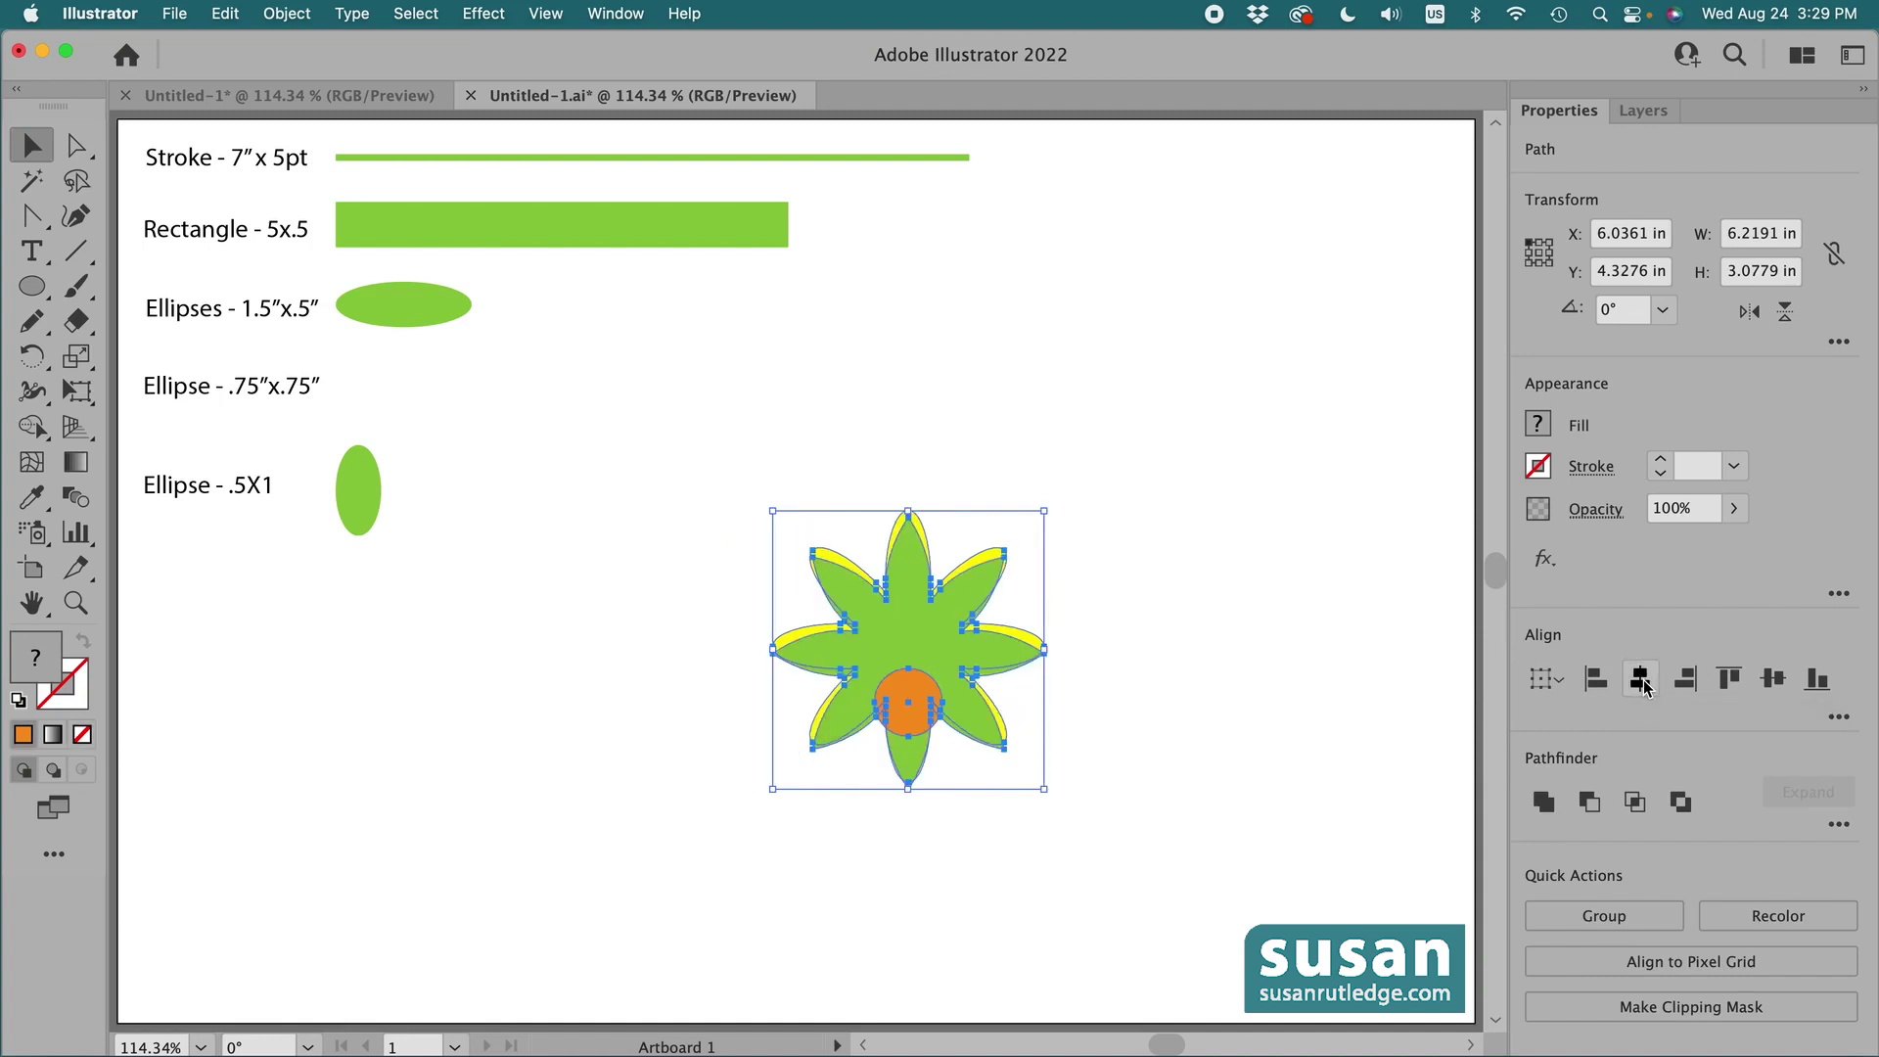
left_click(1776, 685)
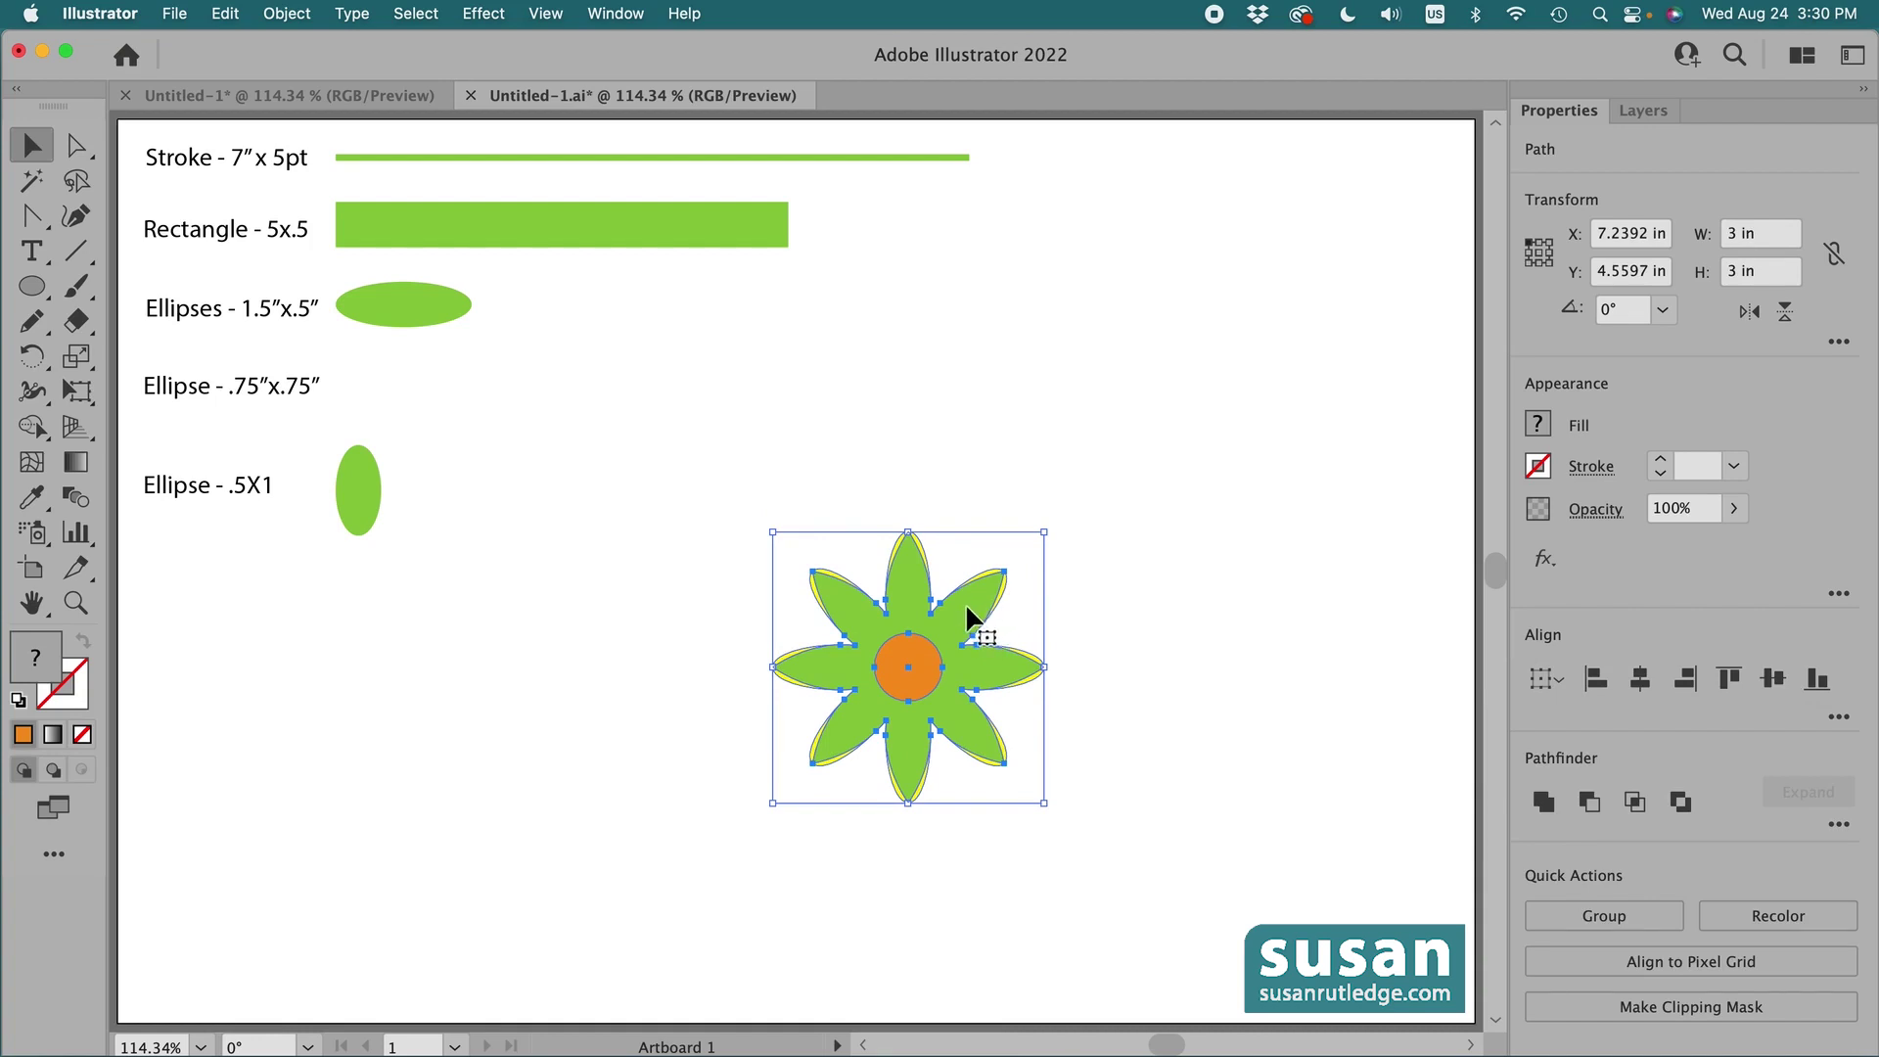
Send the green flower behind the yellow one
left_click(1108, 646)
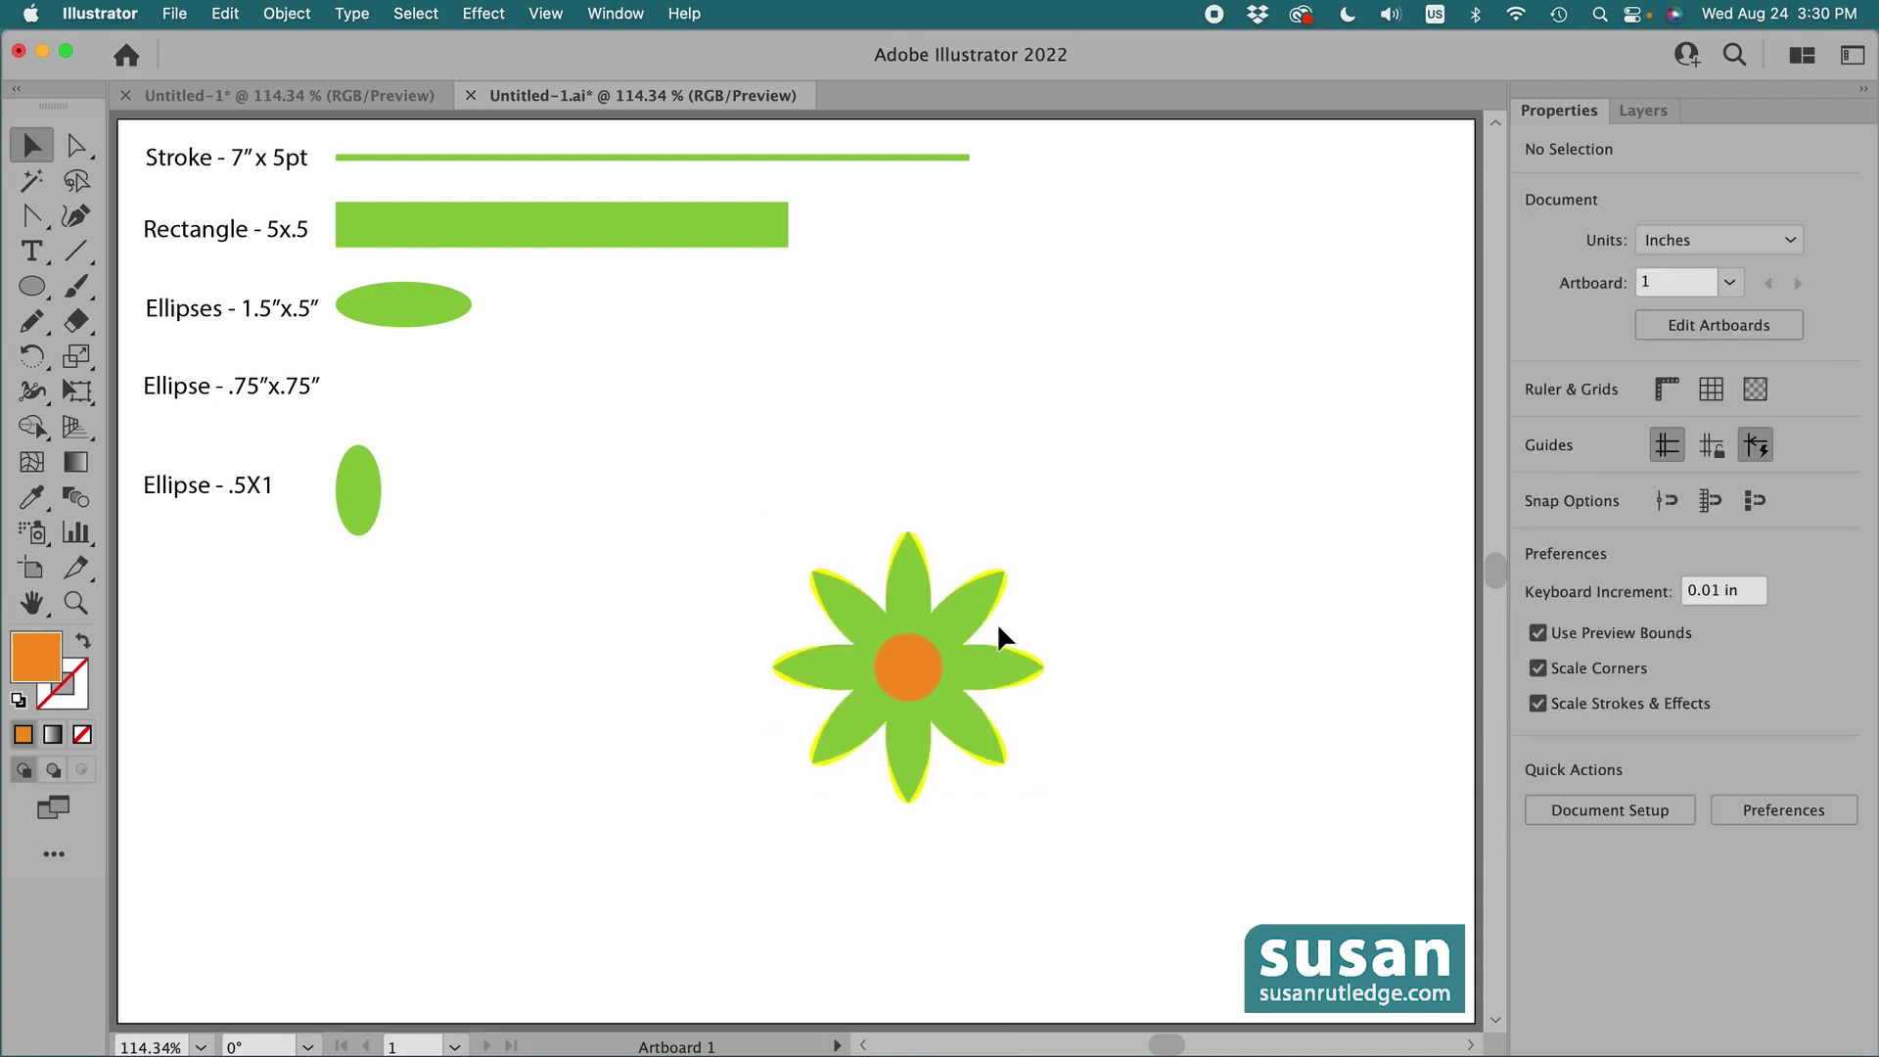
left_click(960, 613)
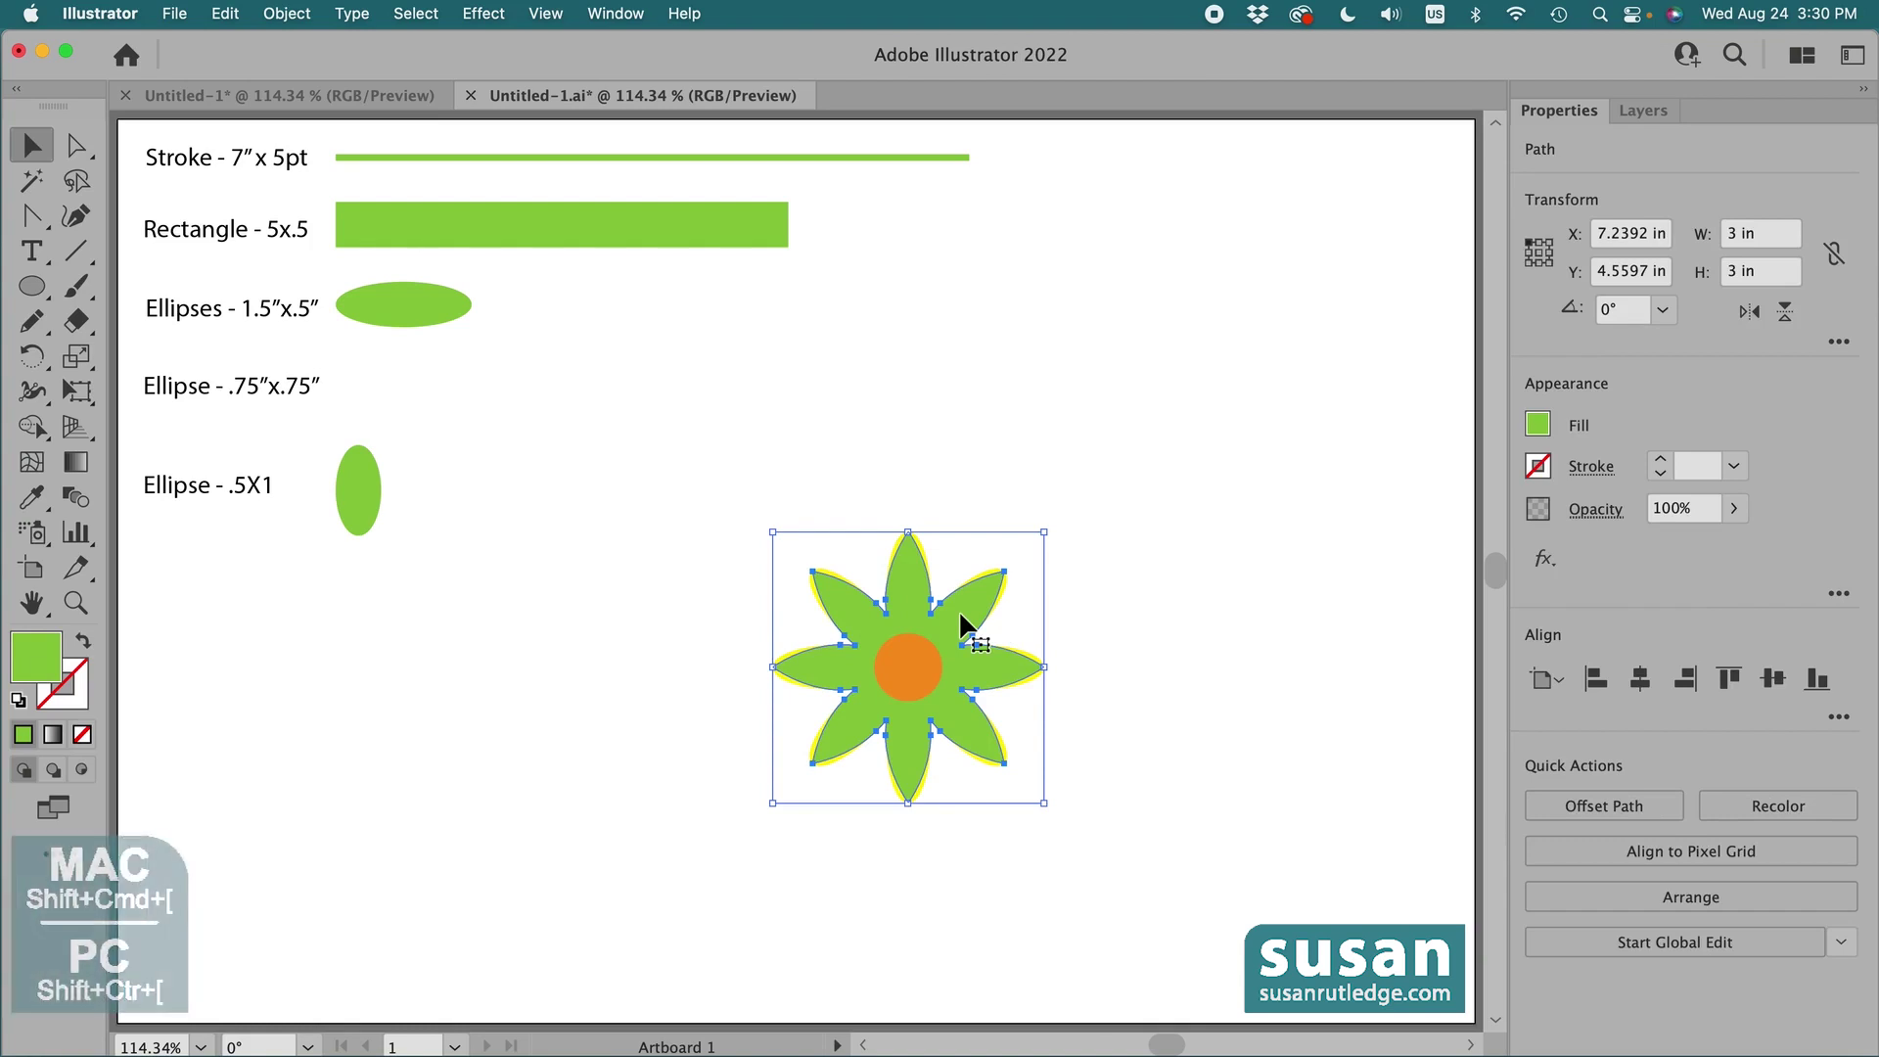
key("shift+super+bracketleft")
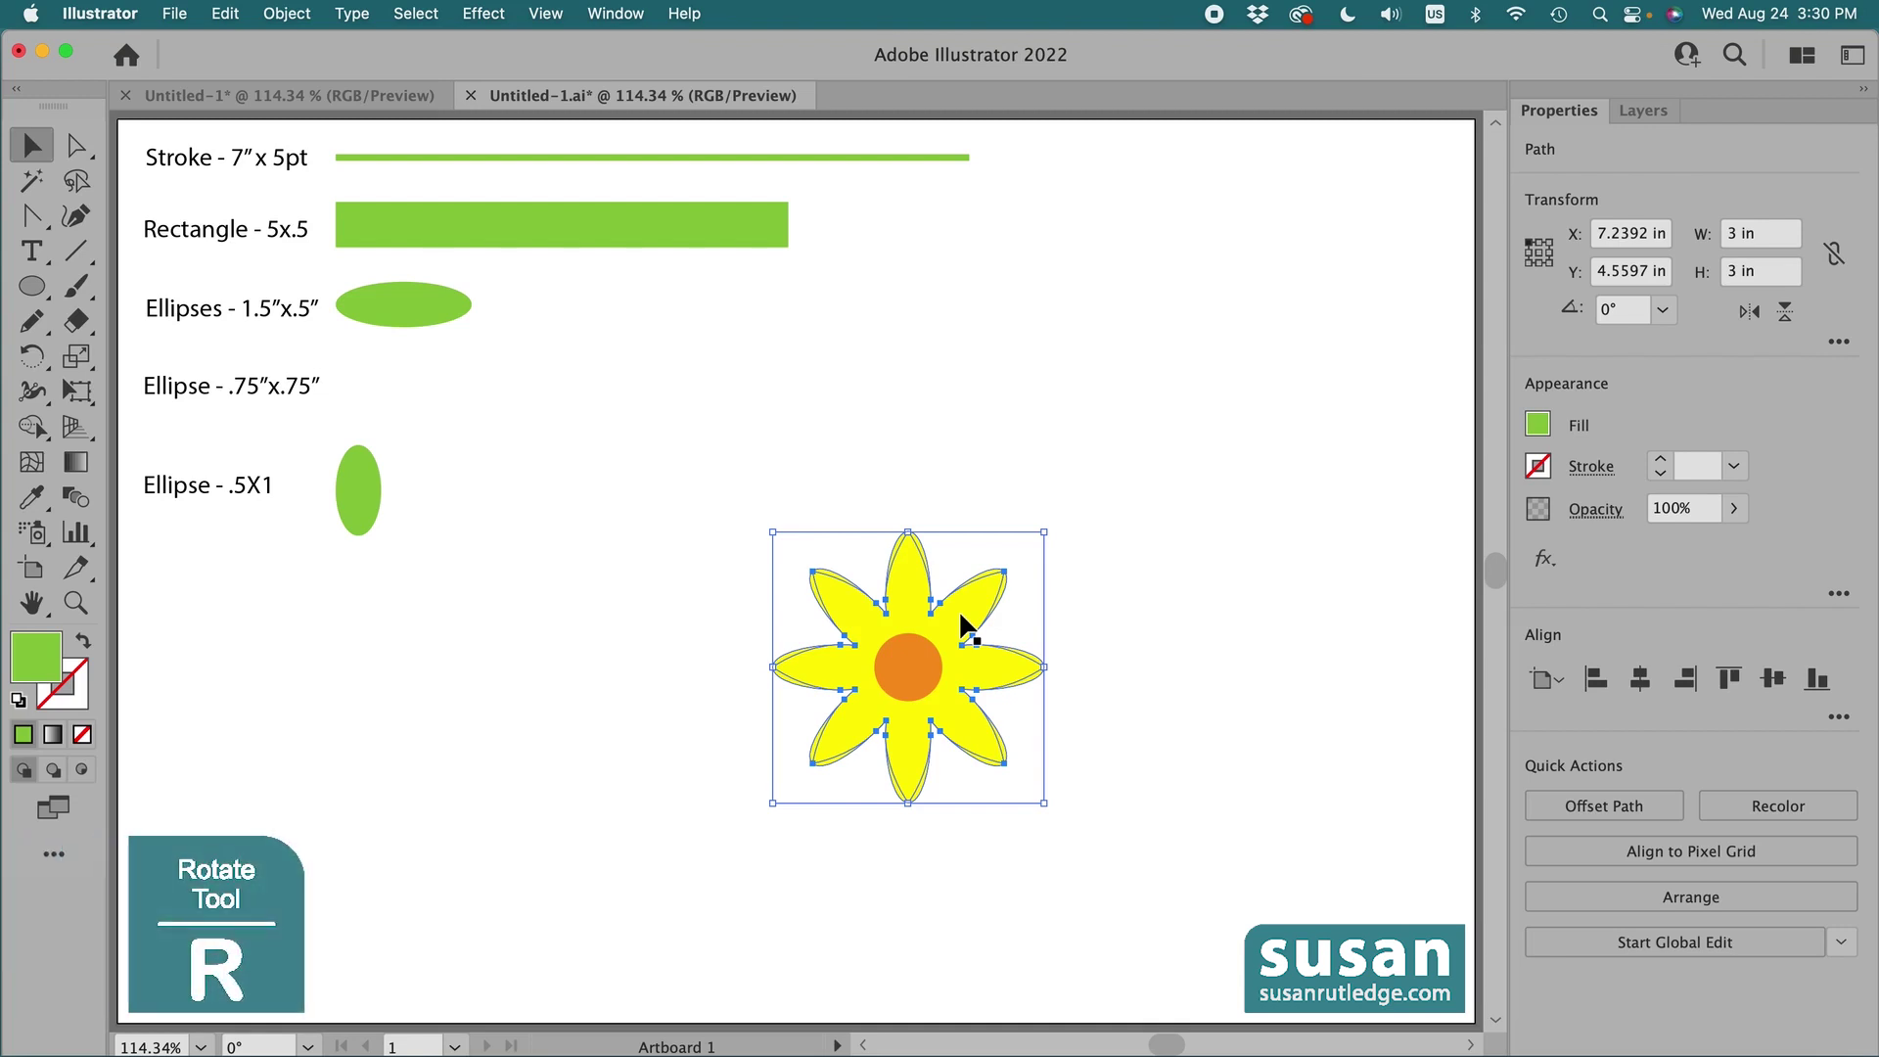
Rotate the green petal layer about 23° and marquee-select the whole daisy
key("r")
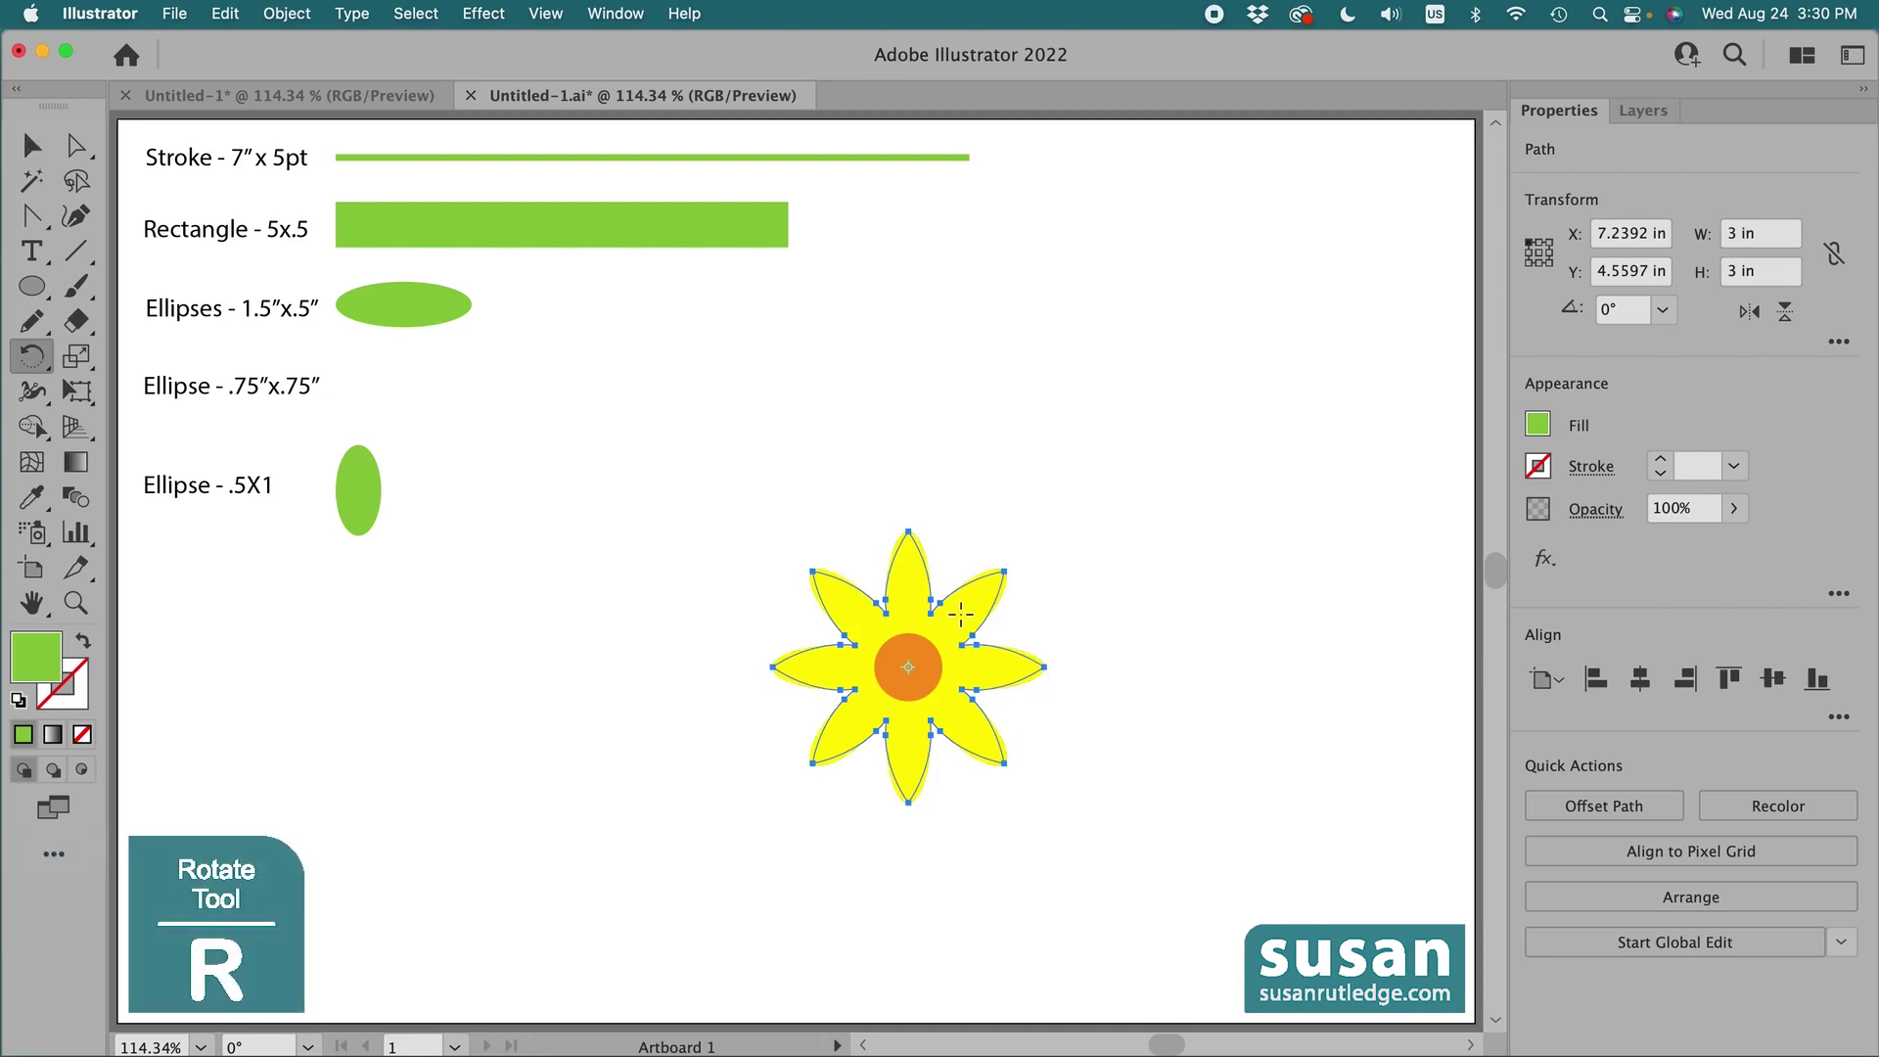
left_click_drag(973, 607, 945, 583)
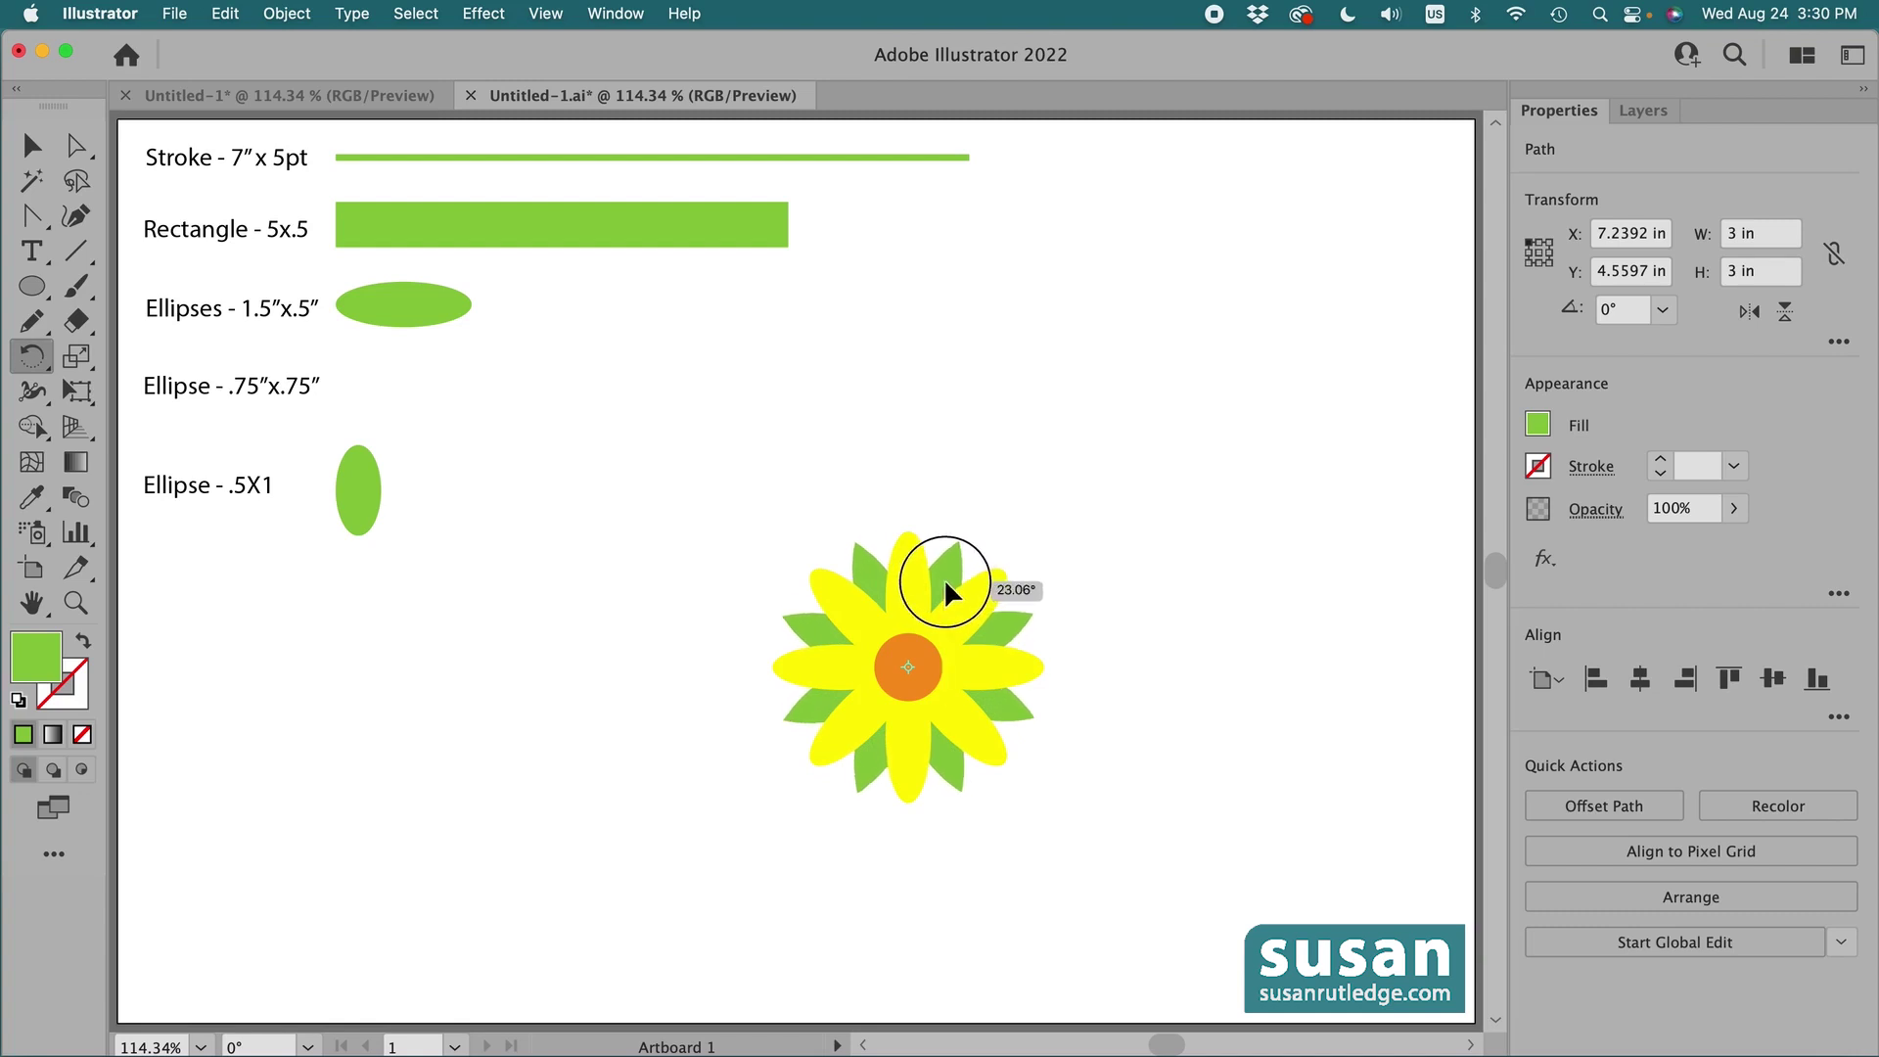
left_click_drag(945, 584, 946, 584)
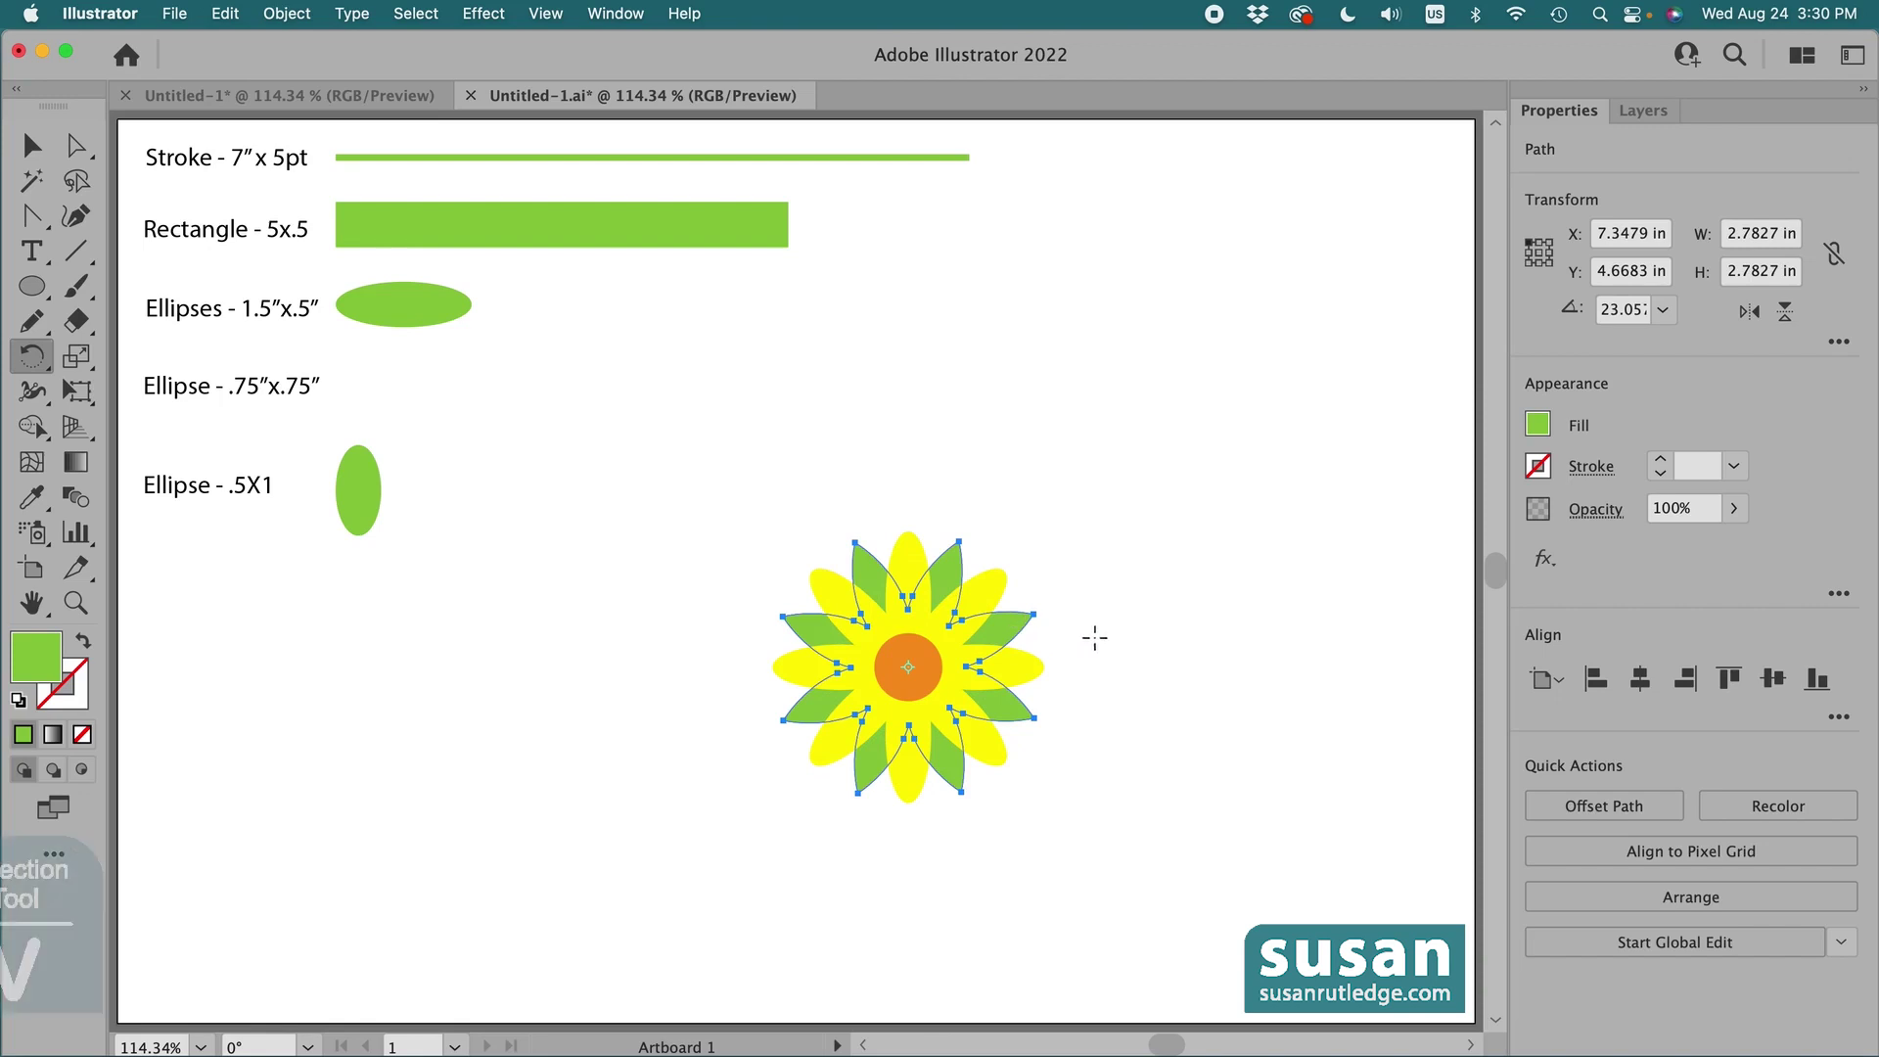
key("v")
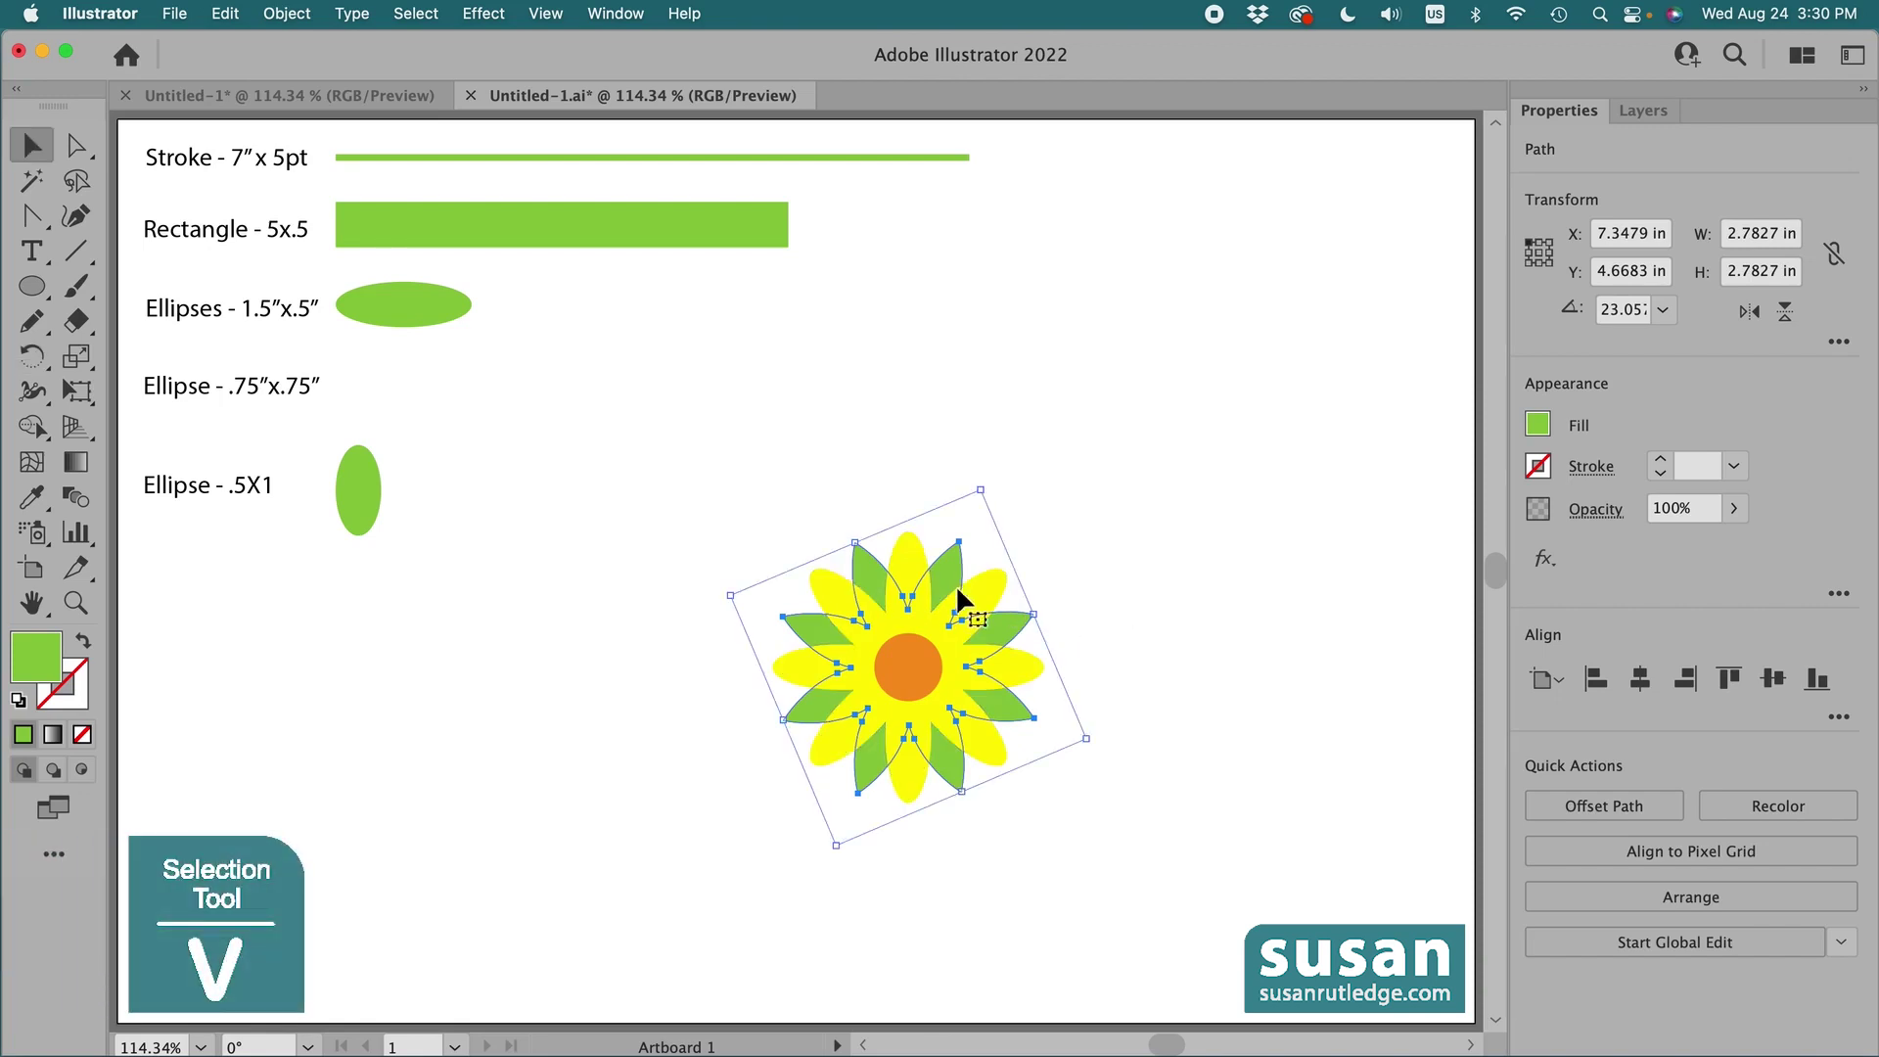
left_click_drag(673, 455, 1118, 830)
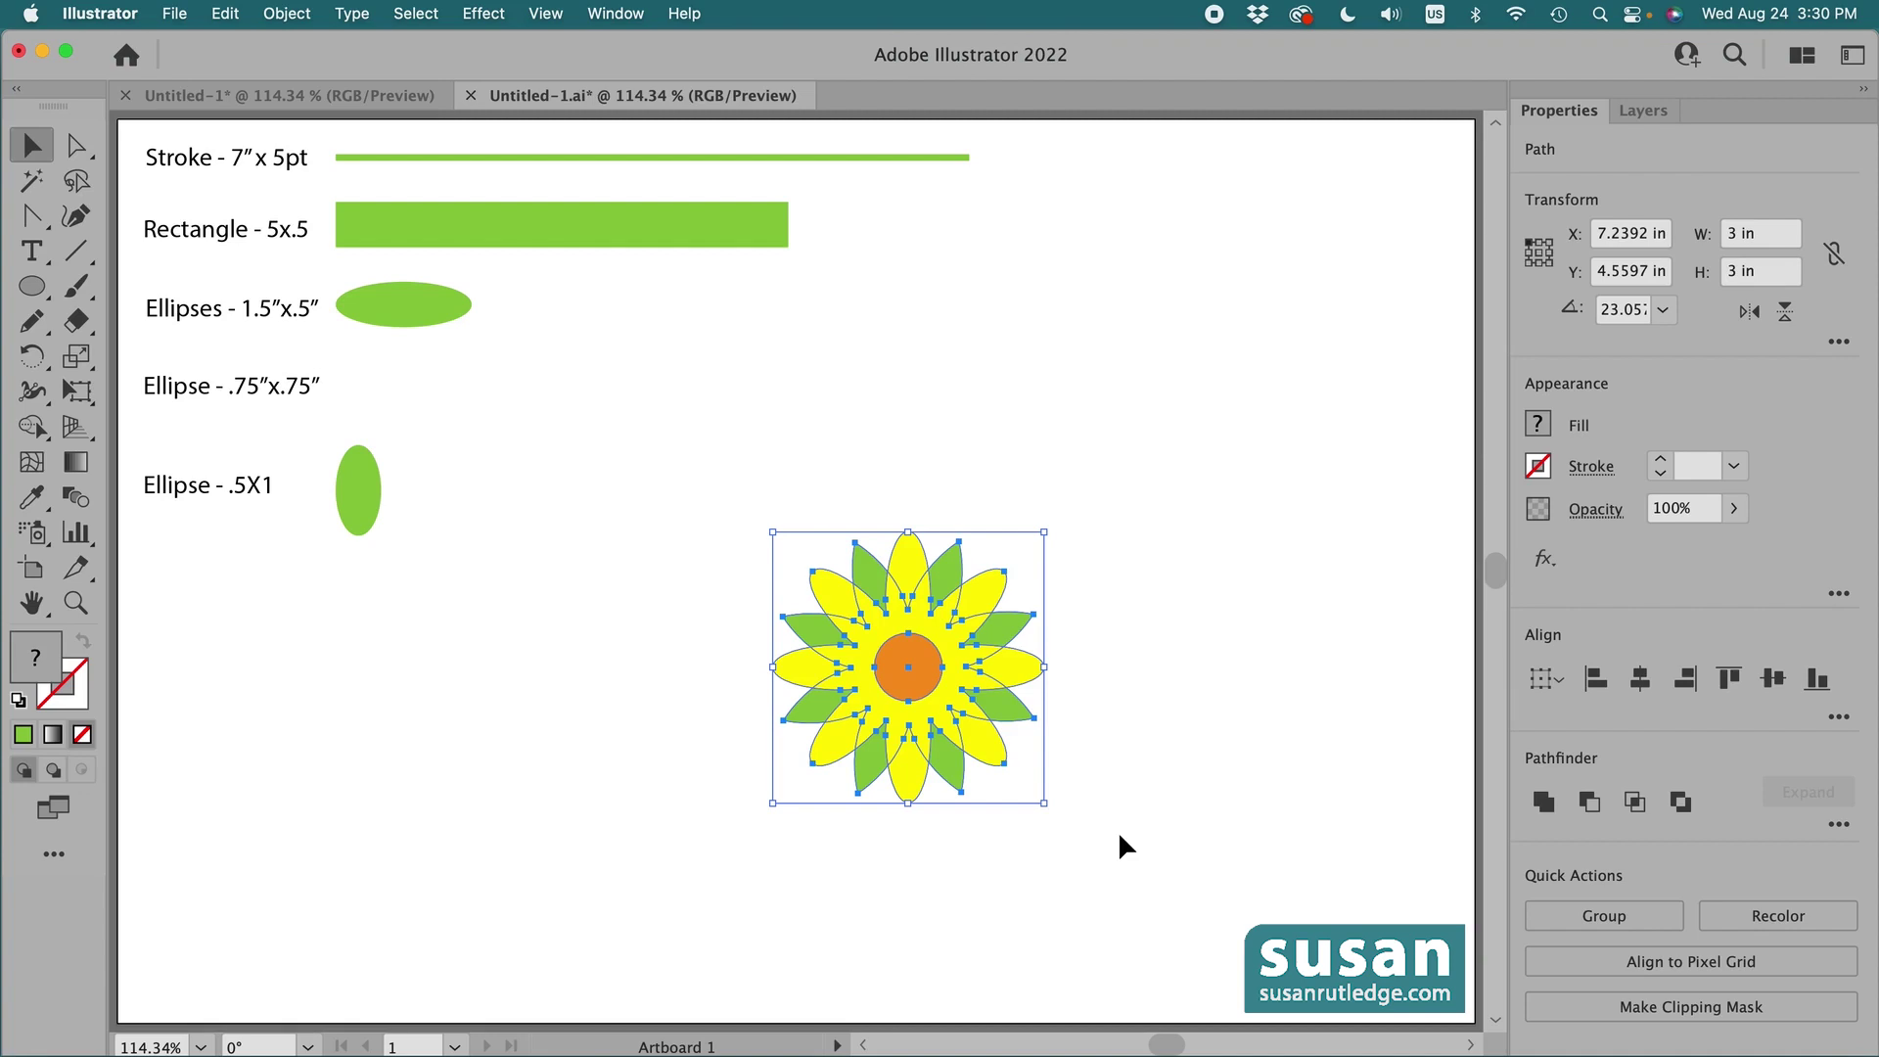
Group the daisy, move it up near the labels, and drag the 1.5 x .5 ellipse out
key("super+g")
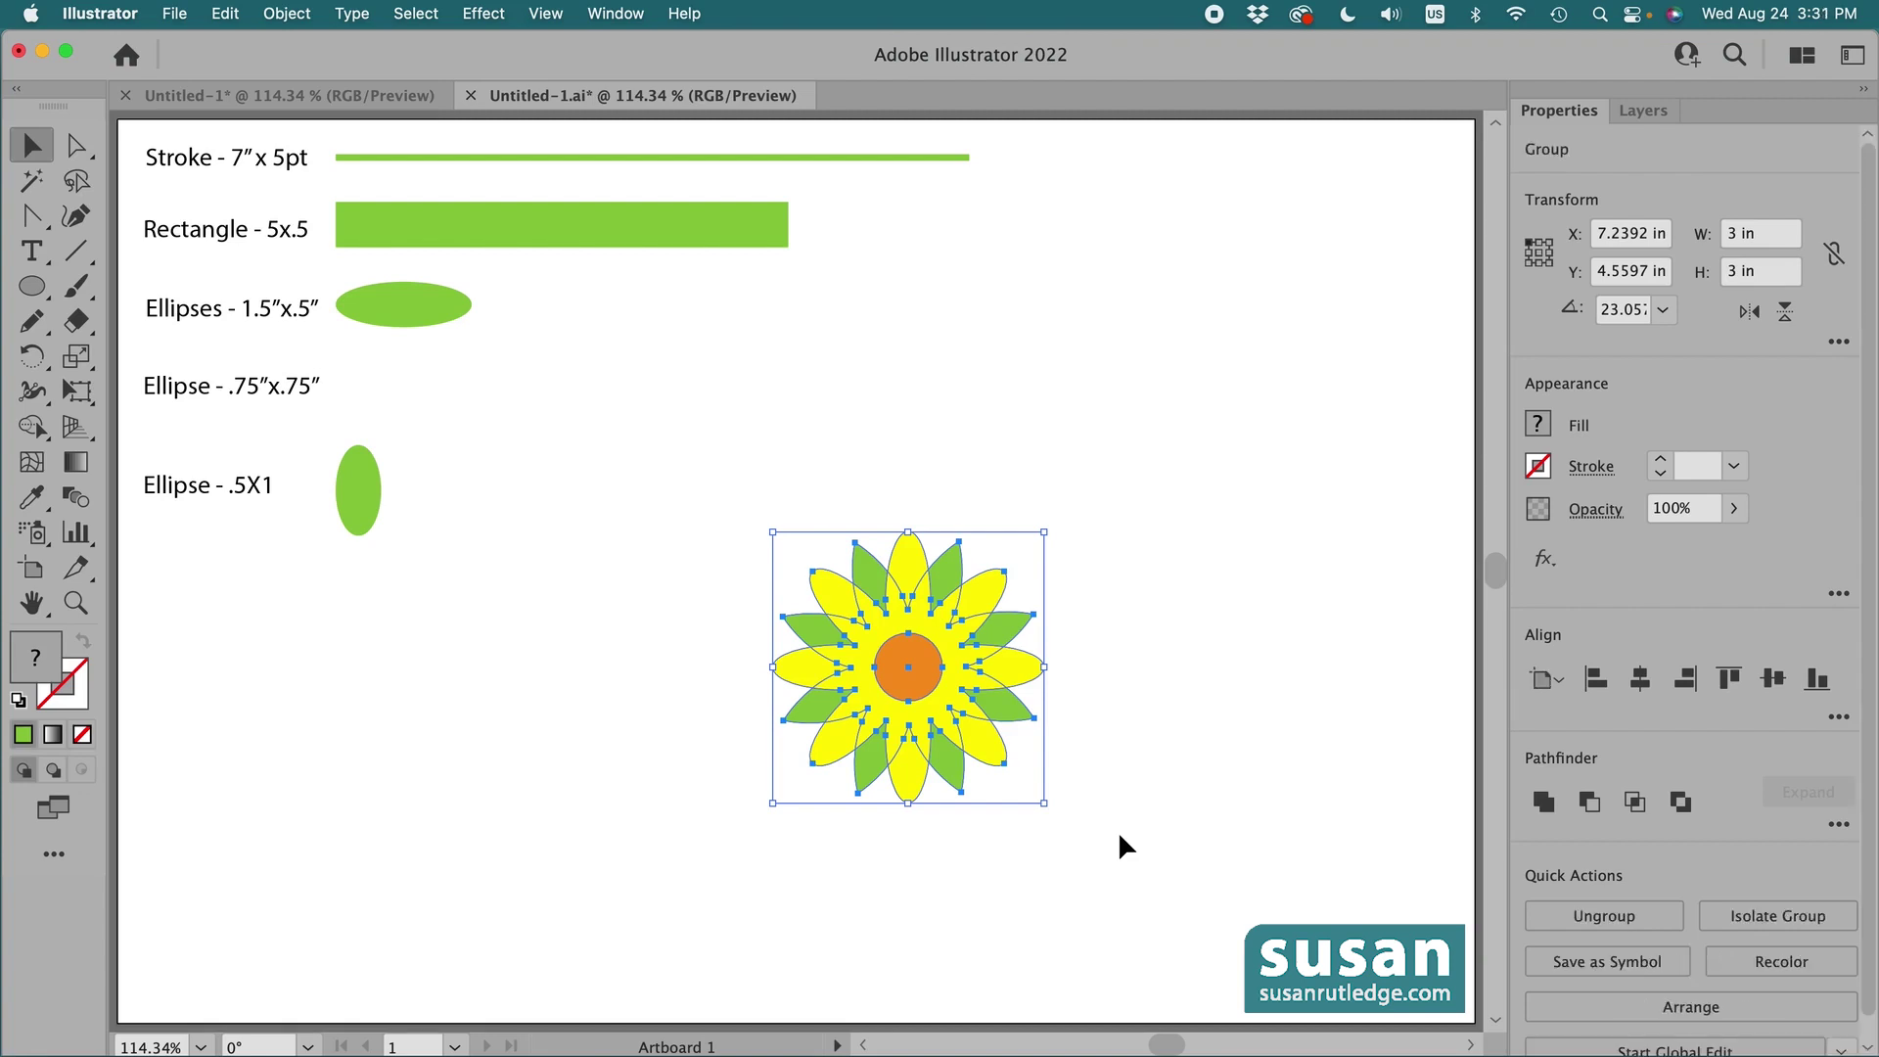
left_click_drag(907, 676, 689, 414)
left_click_drag(421, 309, 947, 670)
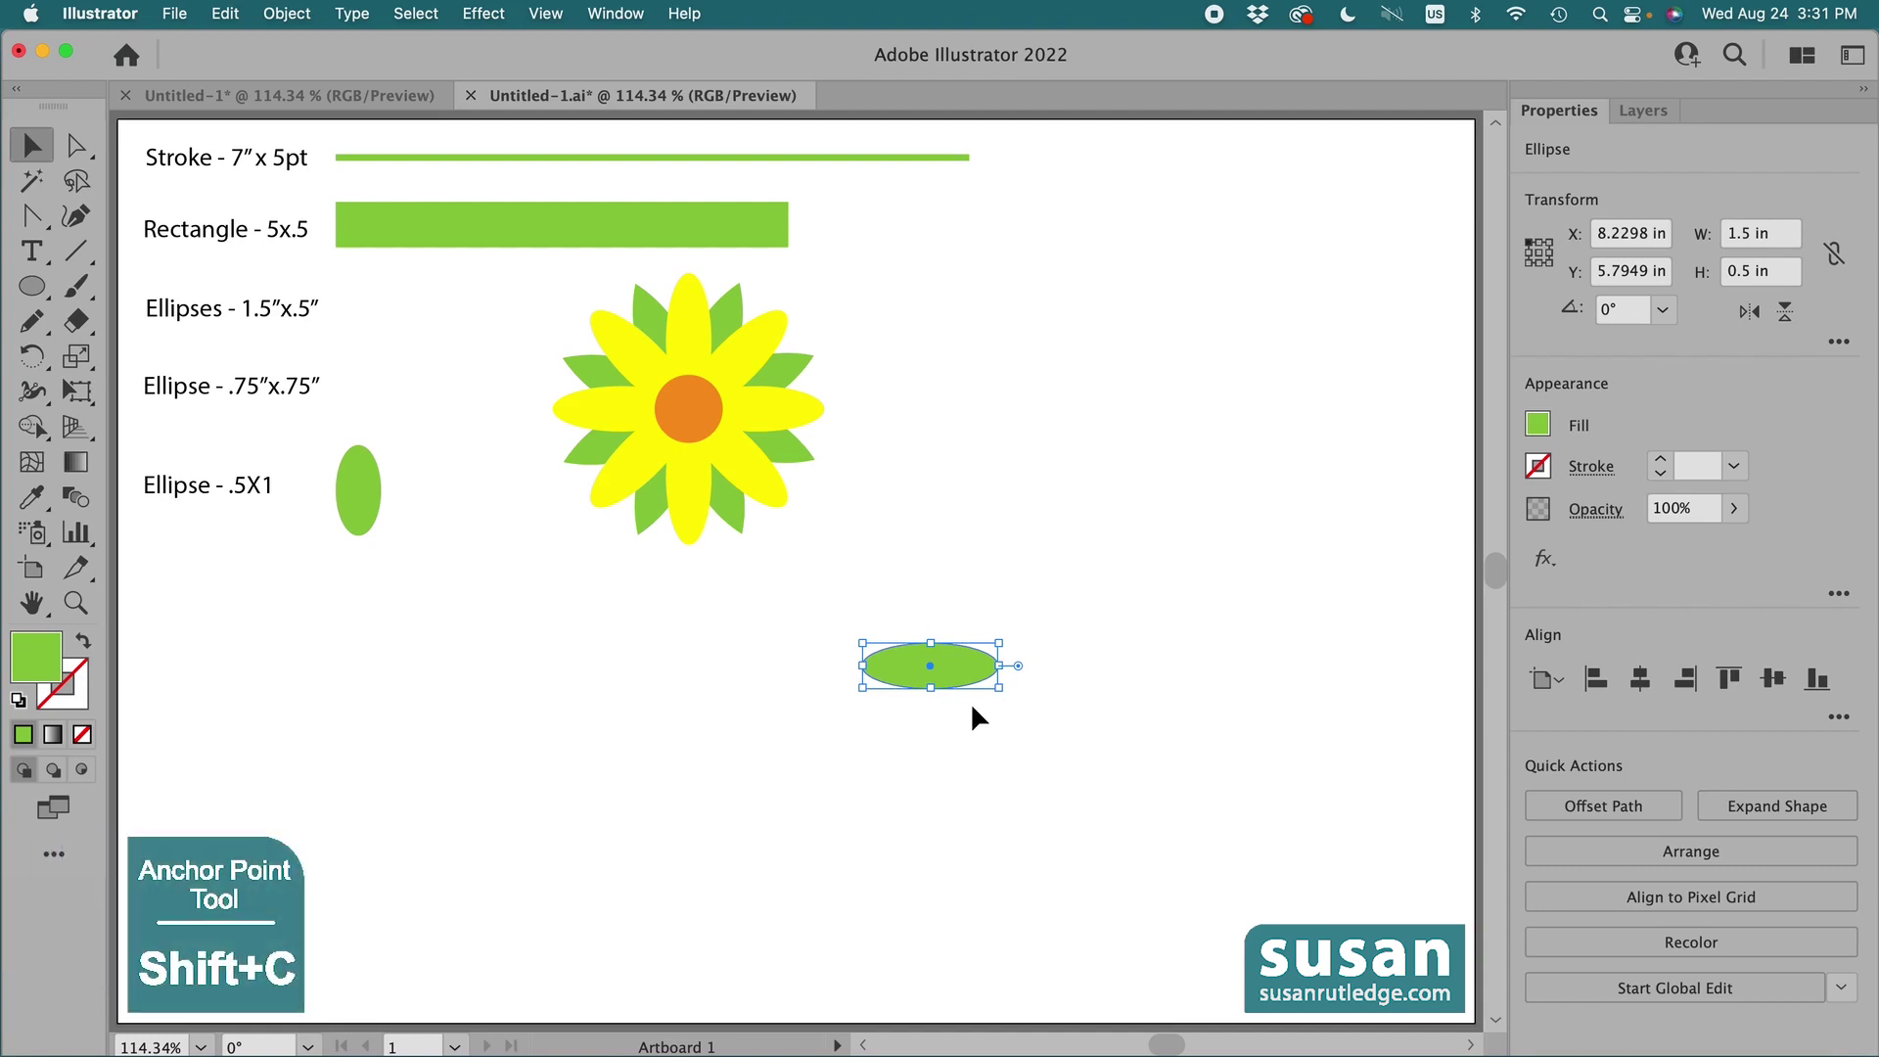
Convert both side anchors of the green ellipse to sharp points, forming a leaf
key("shift+c")
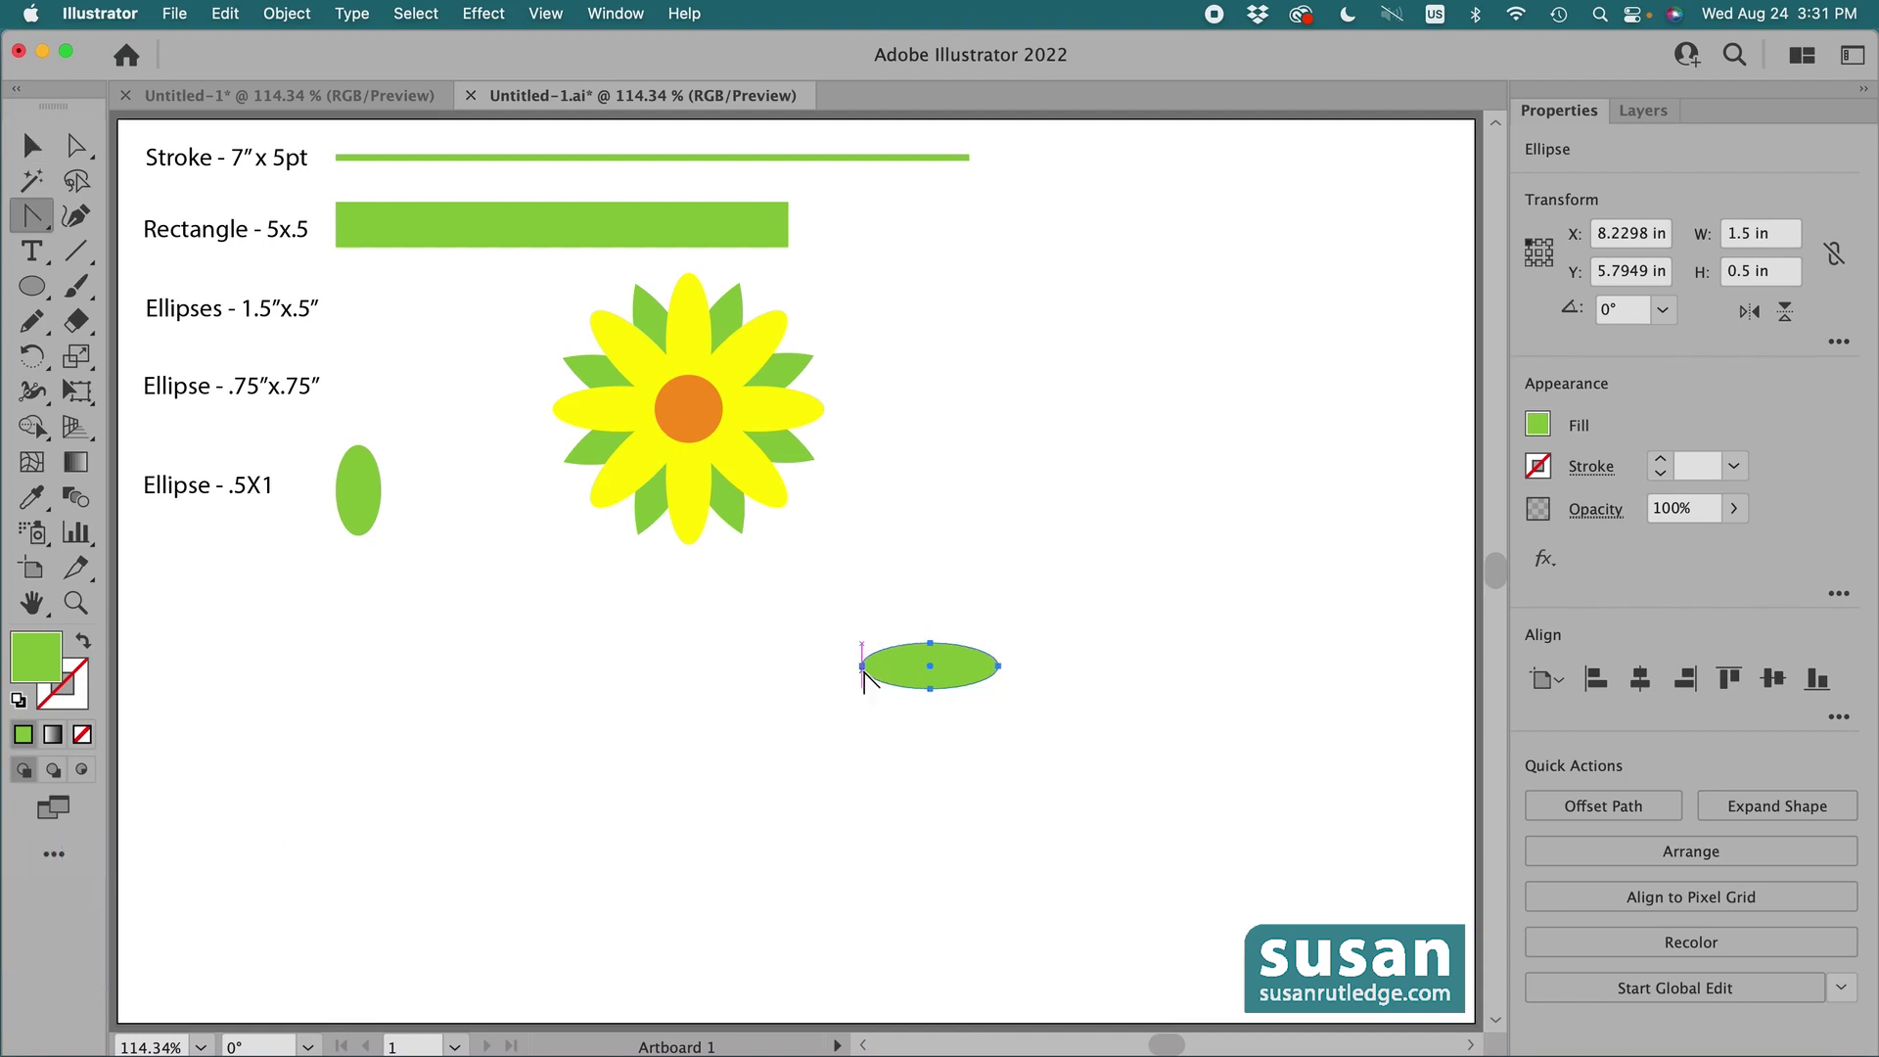
left_click(862, 667)
left_click(998, 665)
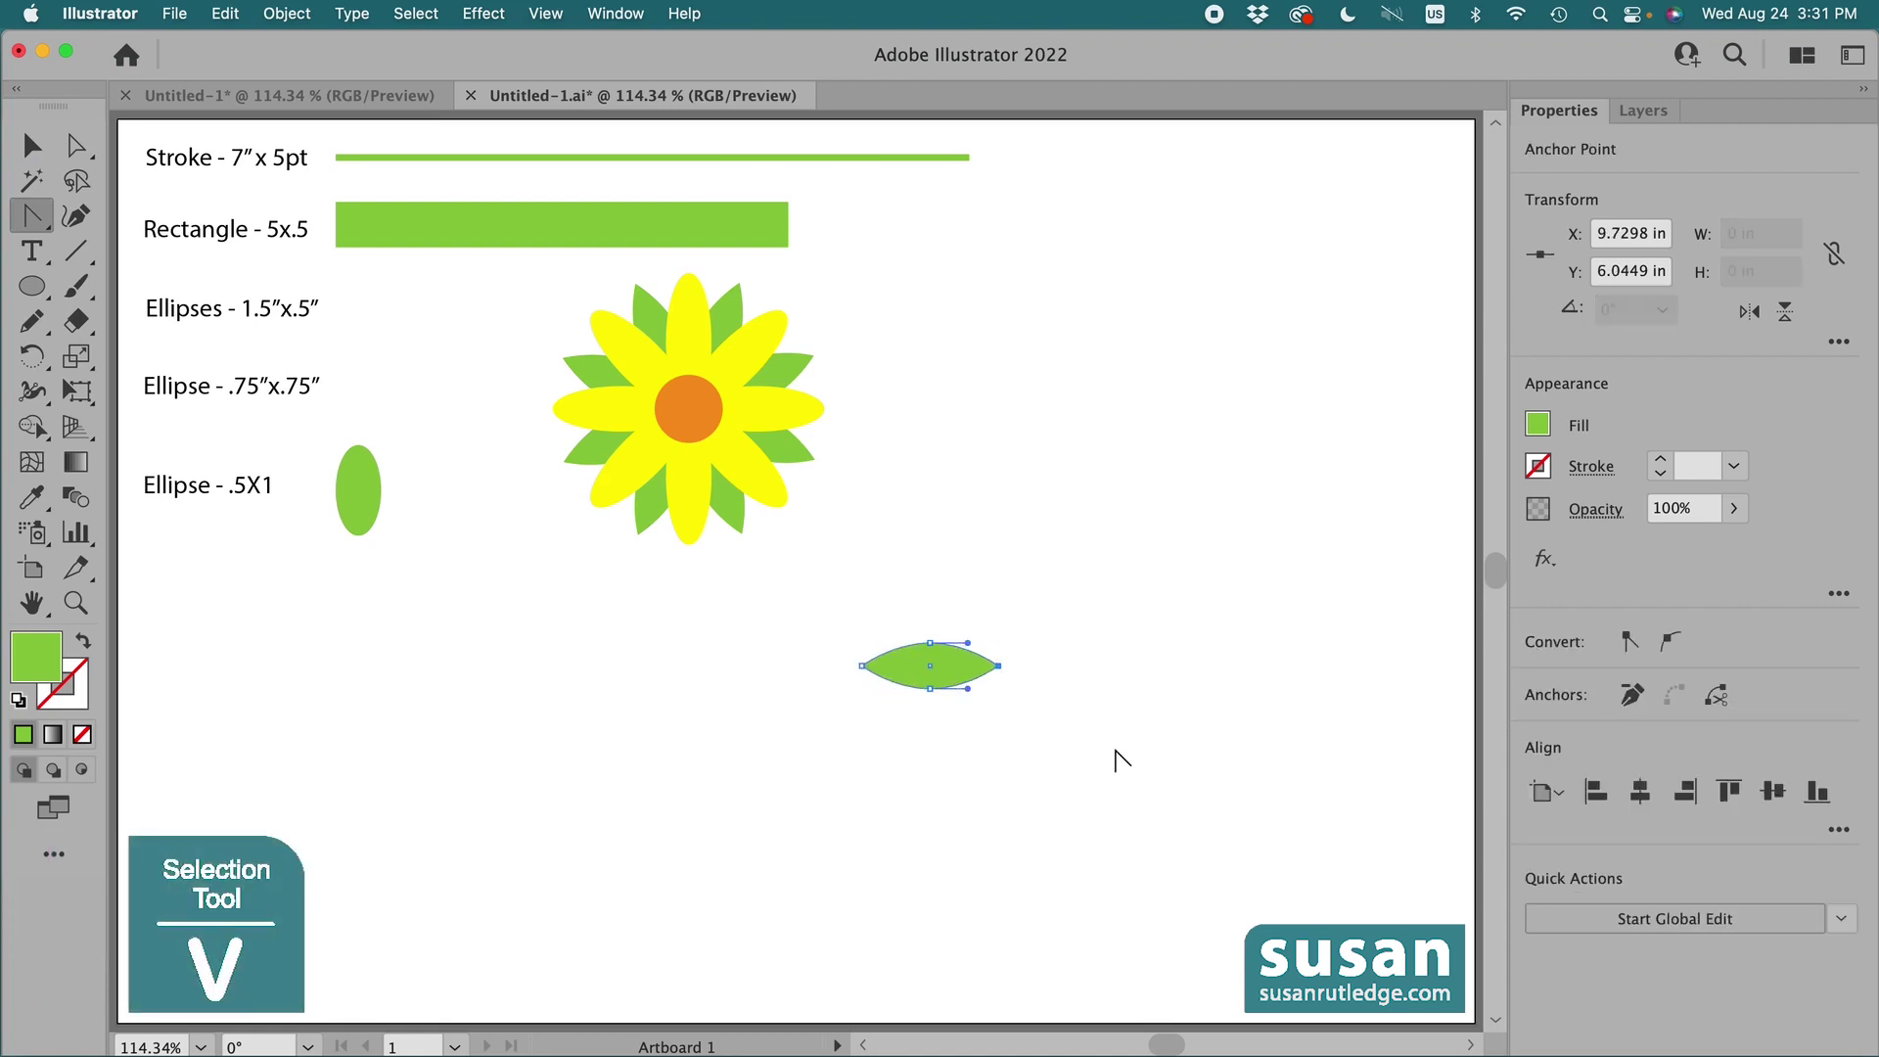
key("v")
left_click(1112, 685)
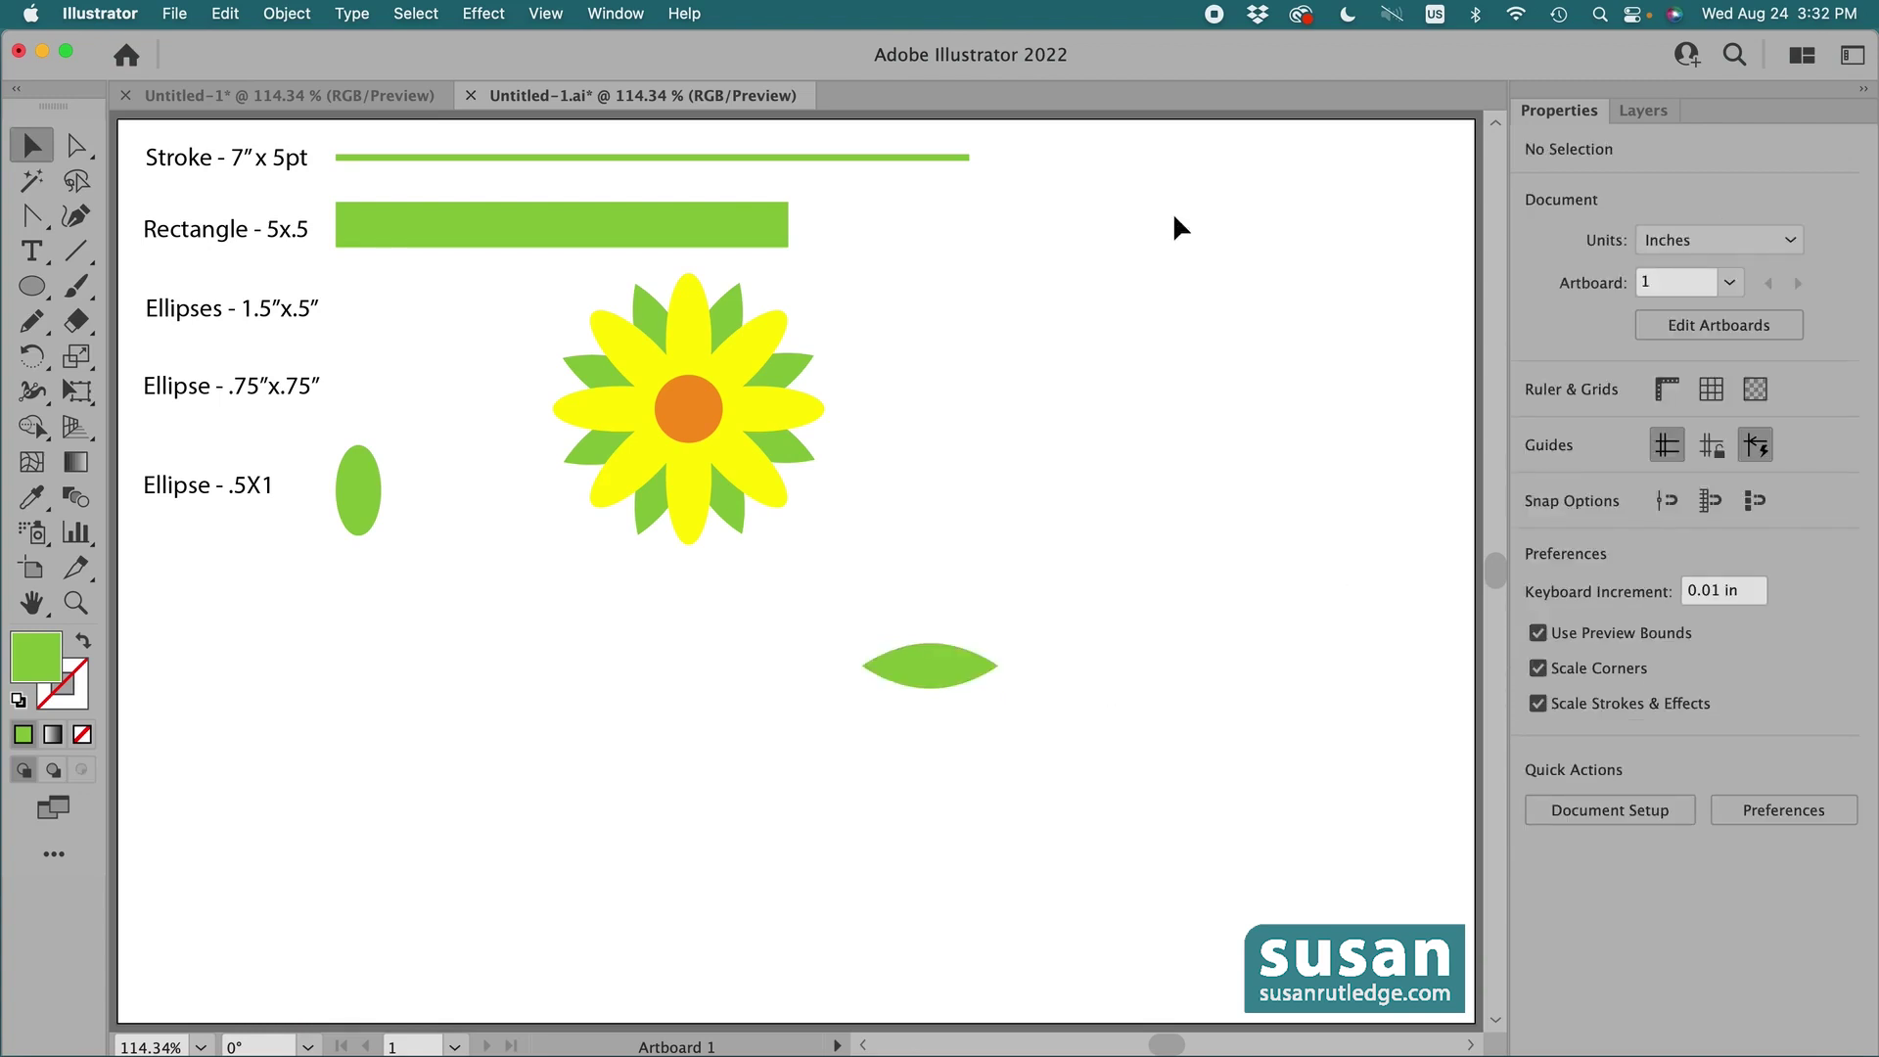
Move the 7-inch green line below the leaf and outline its stroke into a filled path
mouse_move(822, 157)
left_mouse_down()
mouse_move(846, 168)
mouse_move(1039, 611)
mouse_move(1006, 766)
mouse_move(1003, 750)
left_mouse_up()
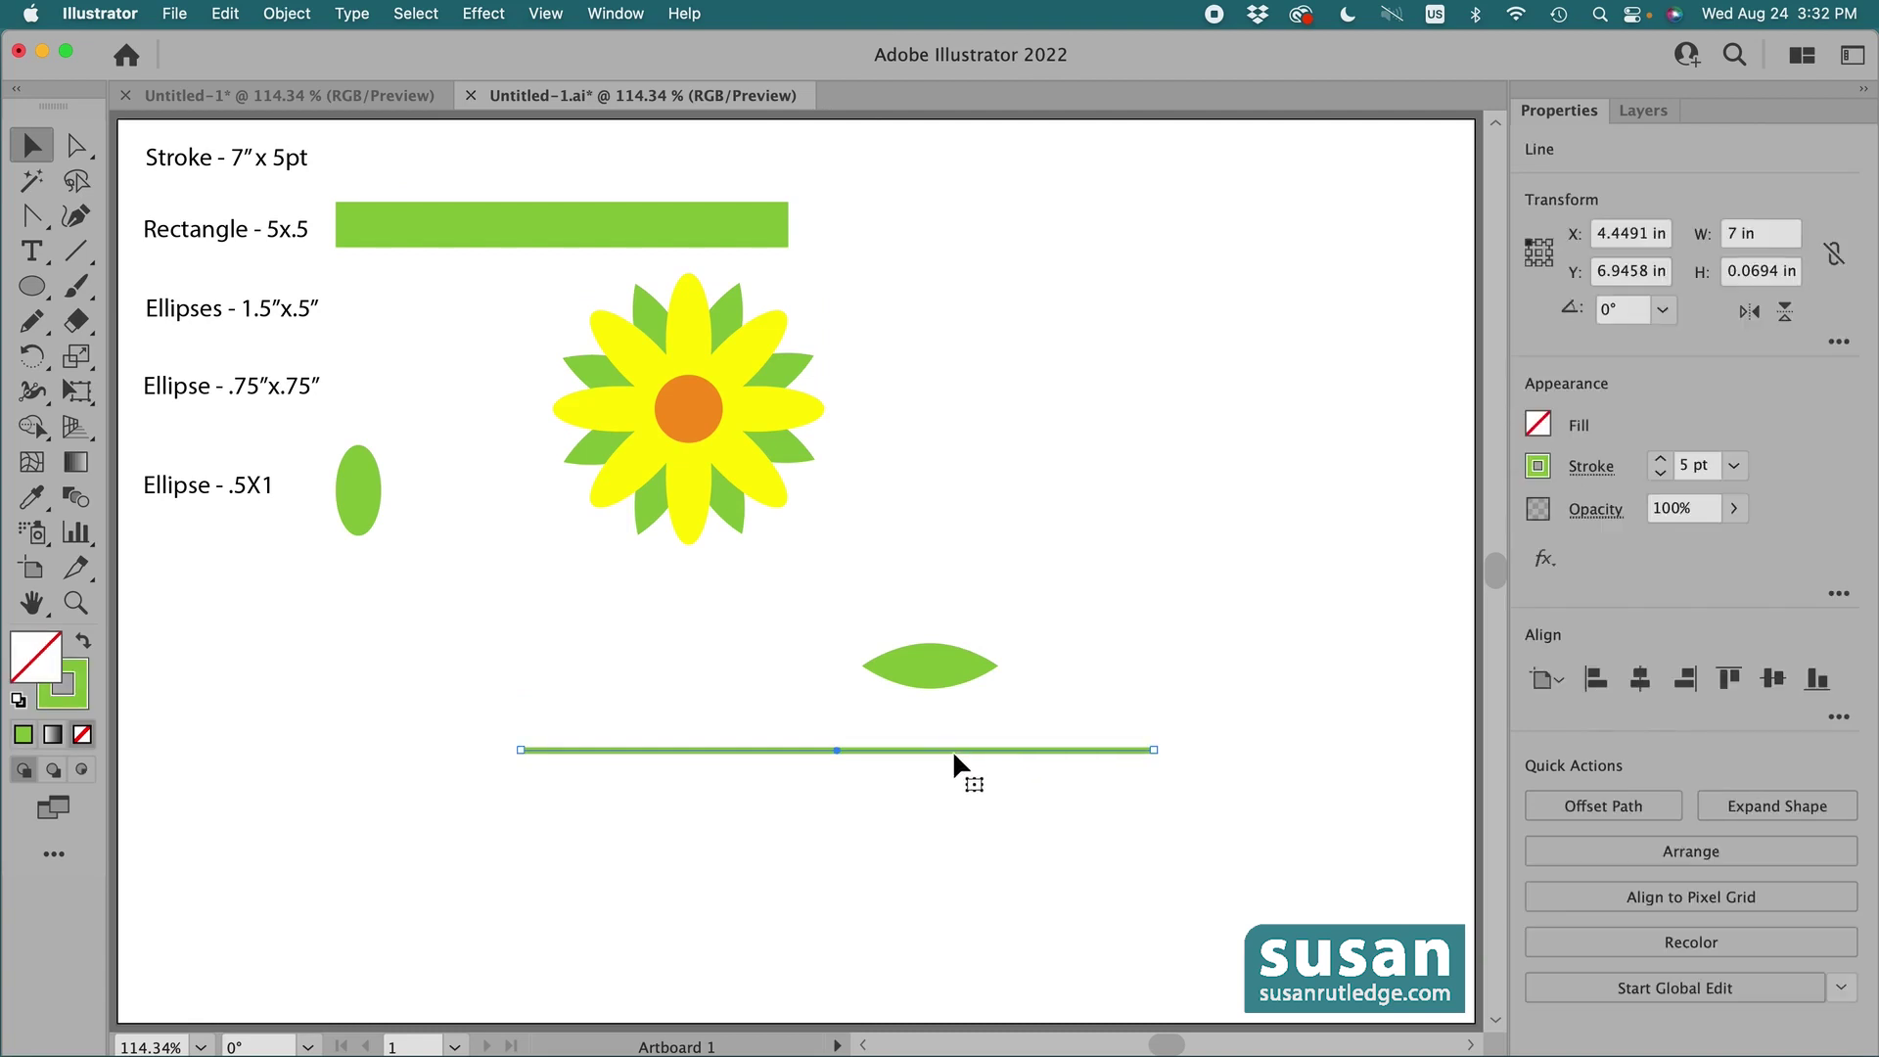
left_click(287, 13)
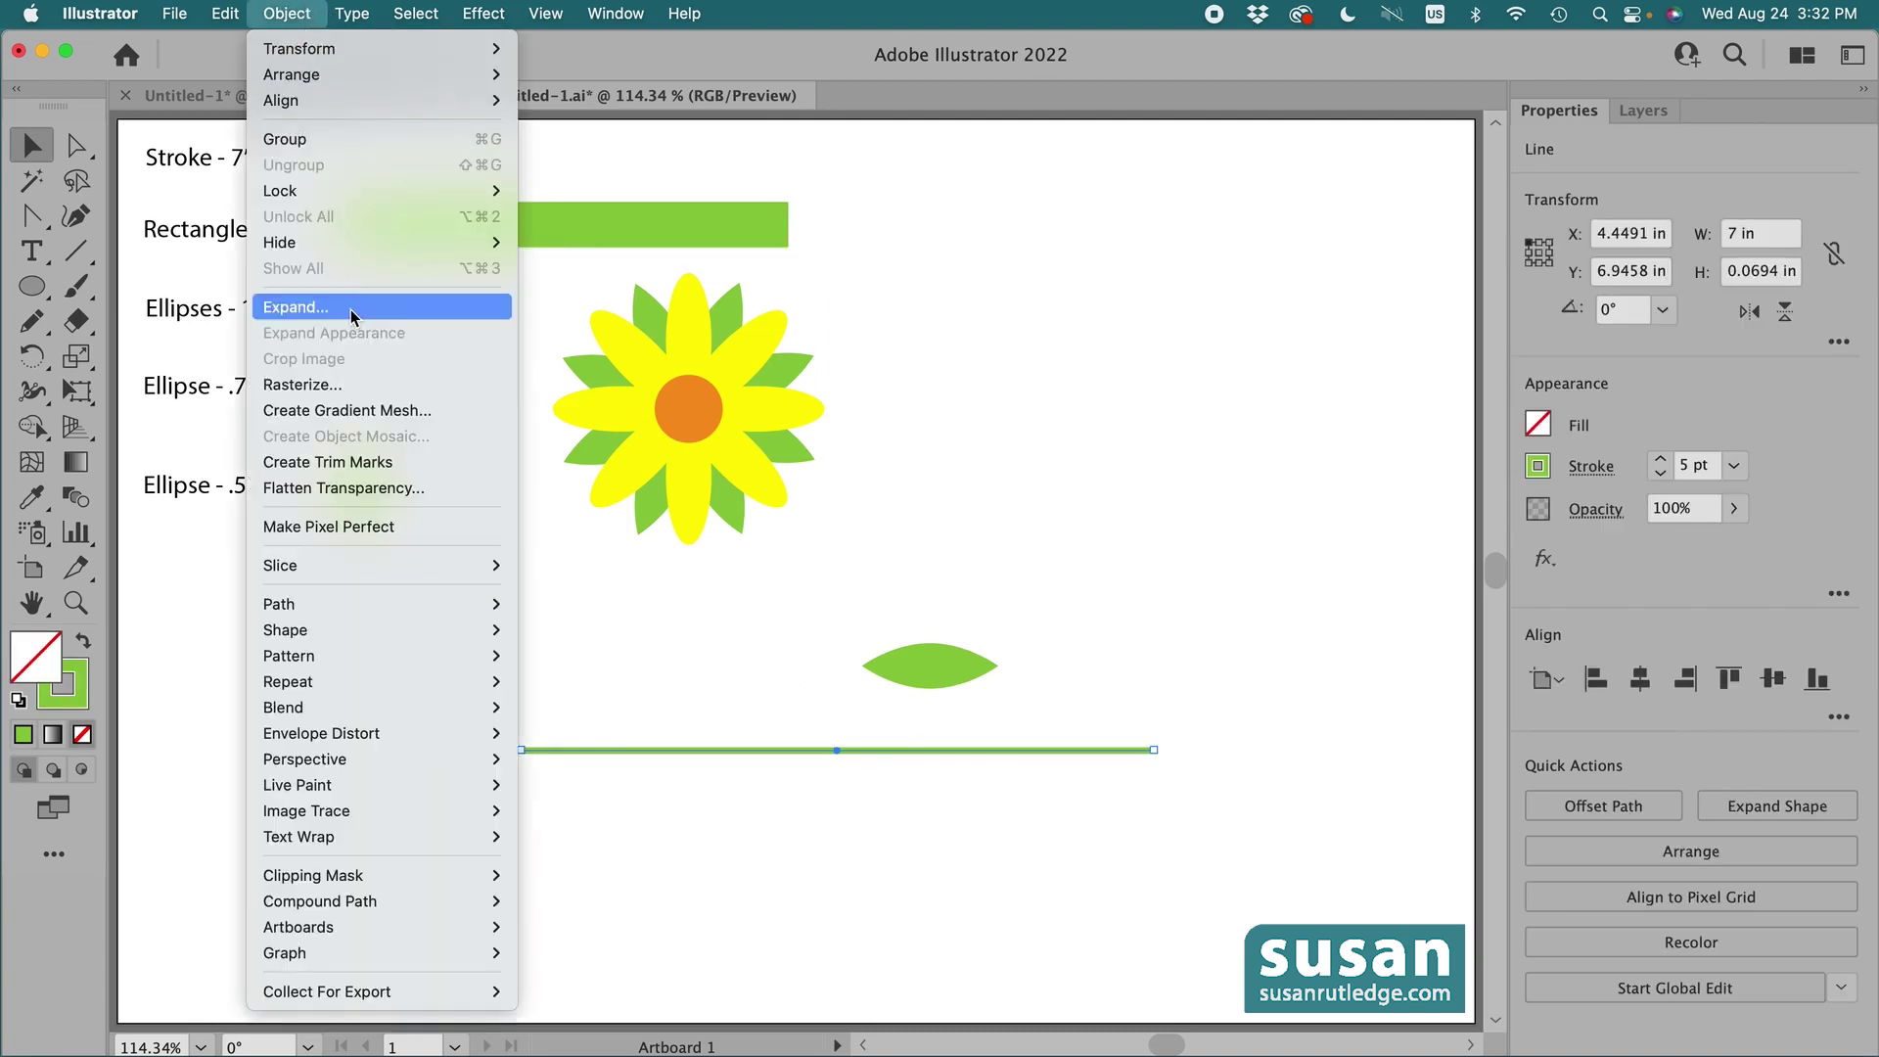
mouse_move(395, 604)
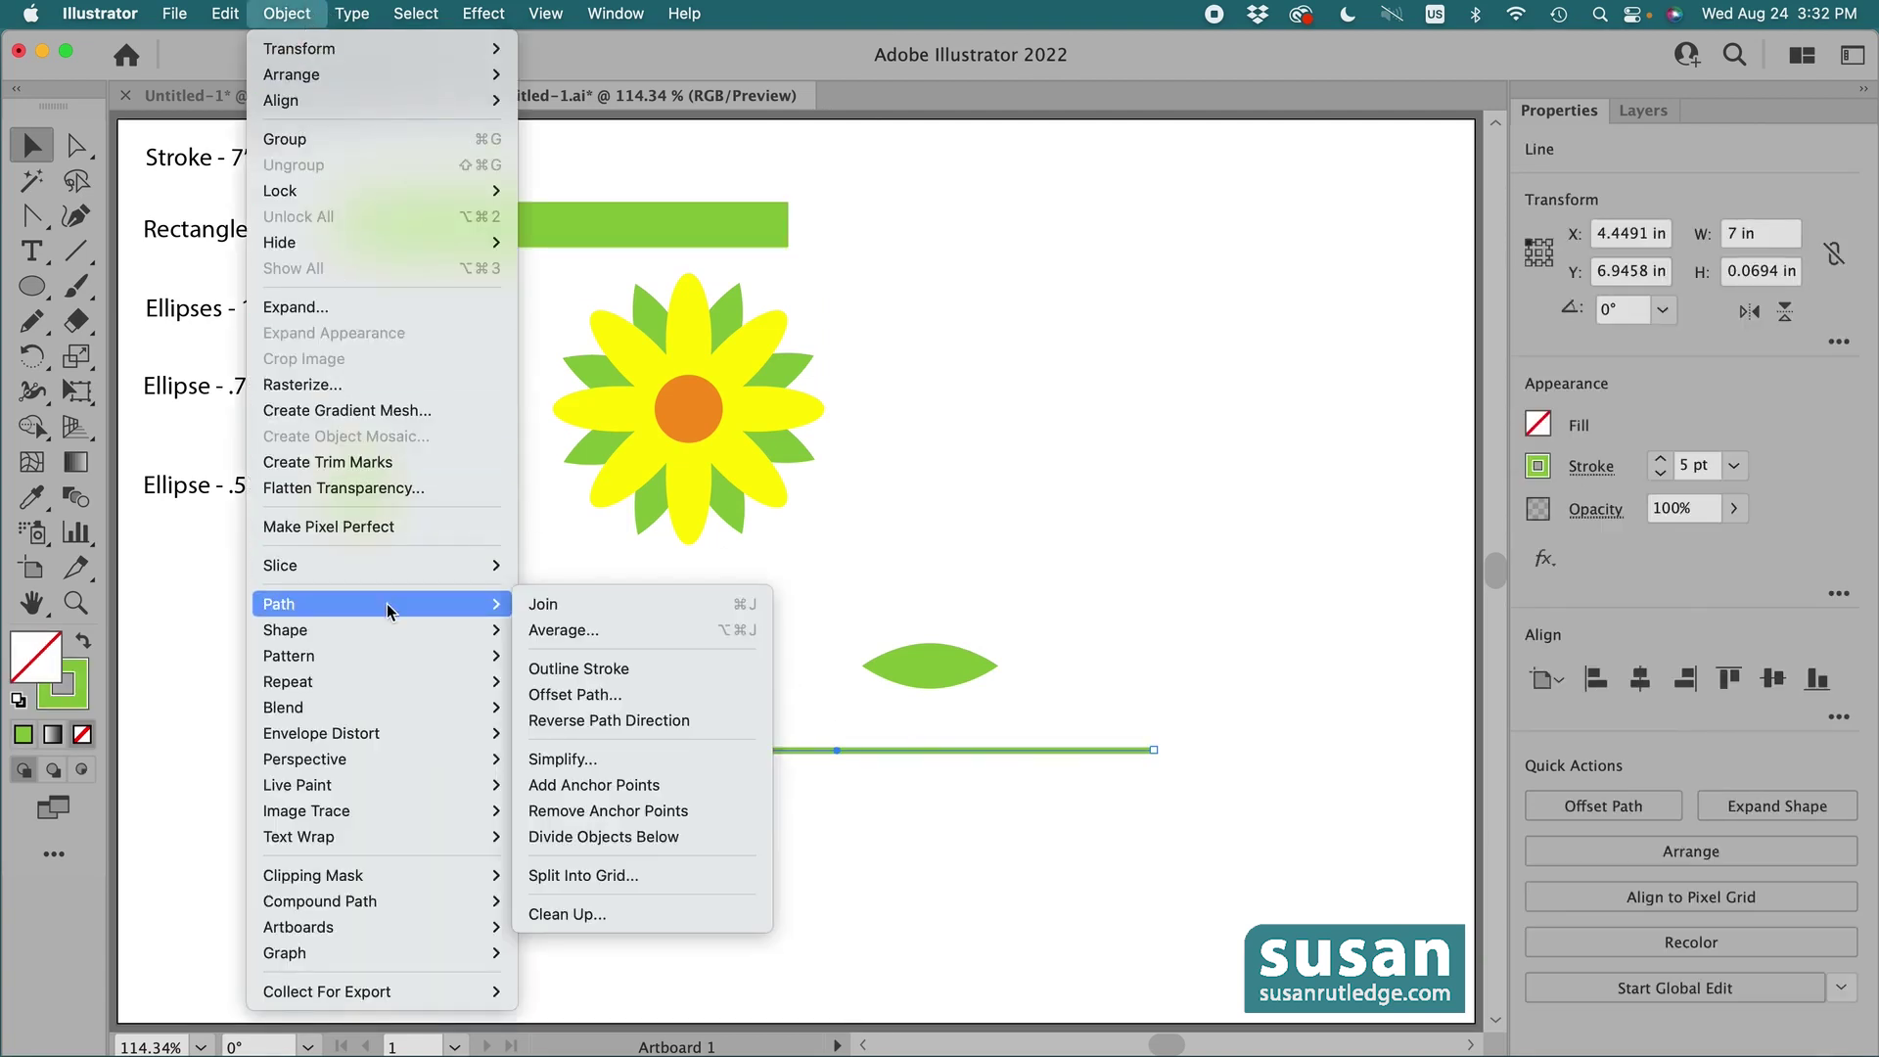
left_click(599, 673)
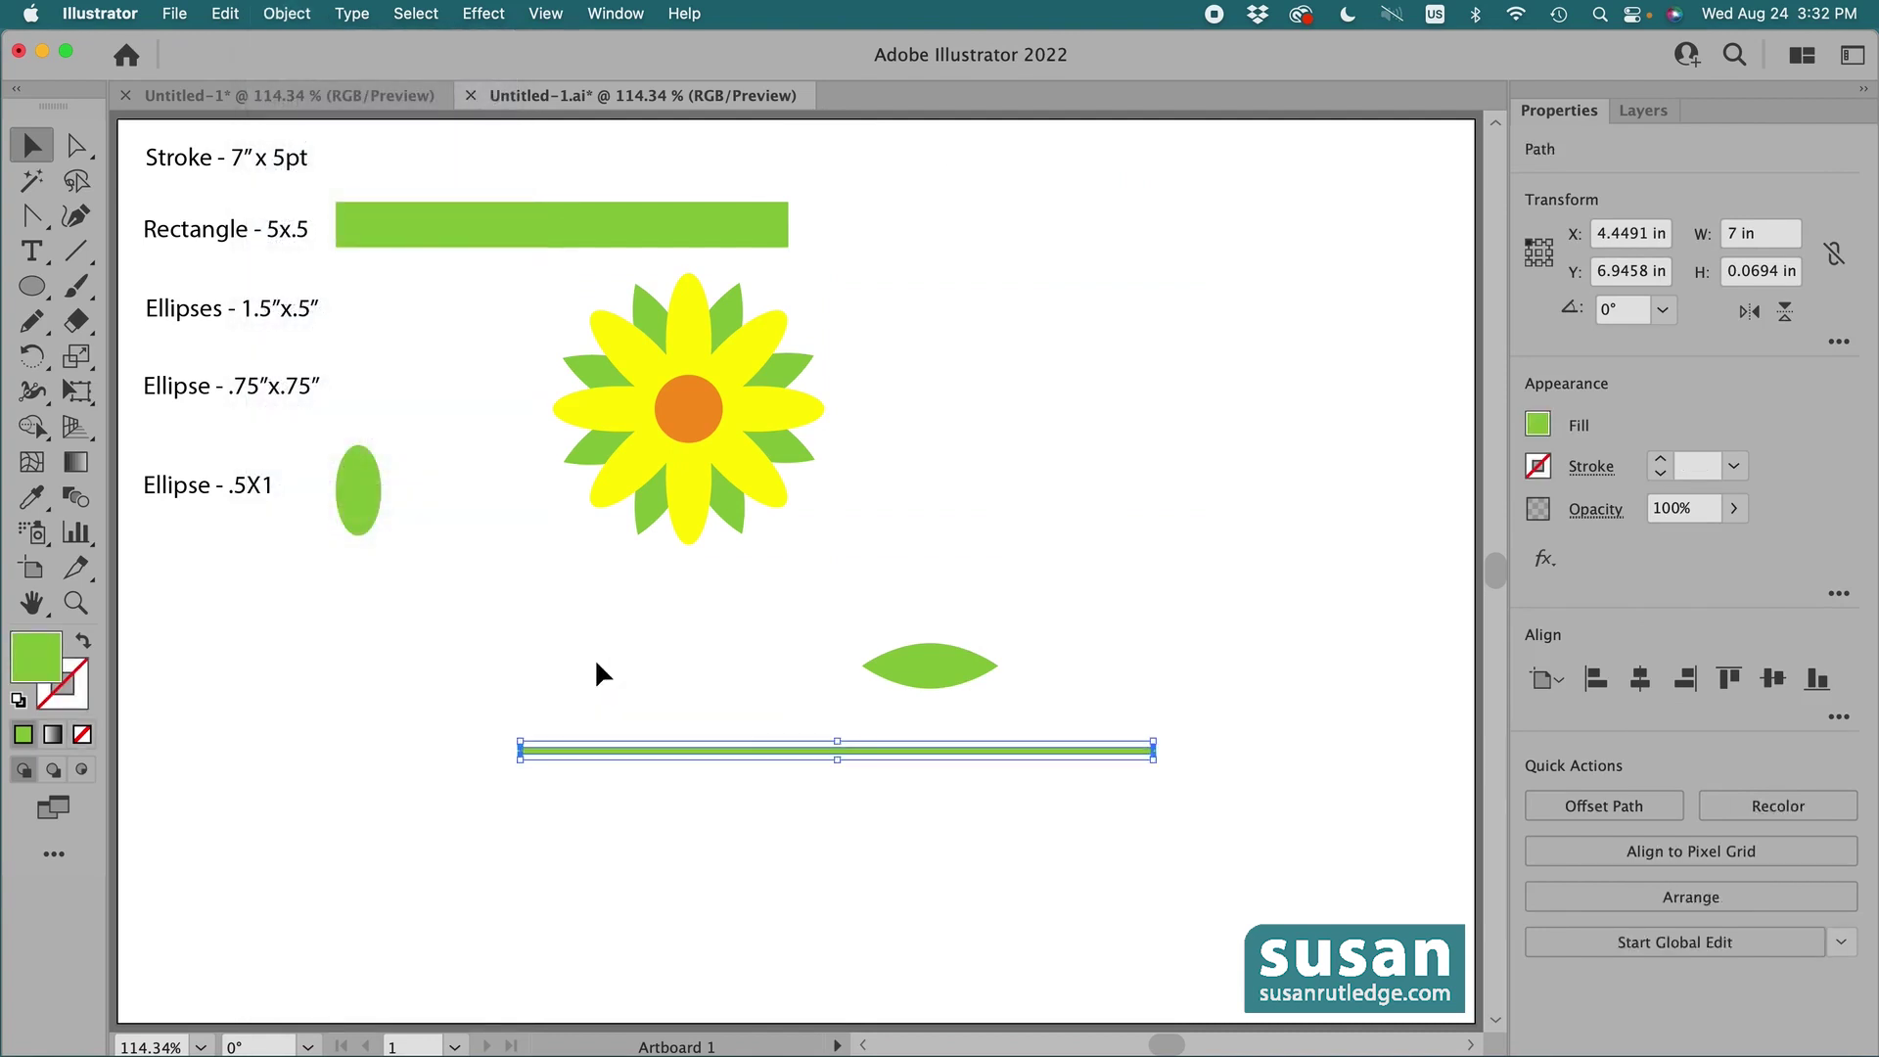
left_click(973, 676)
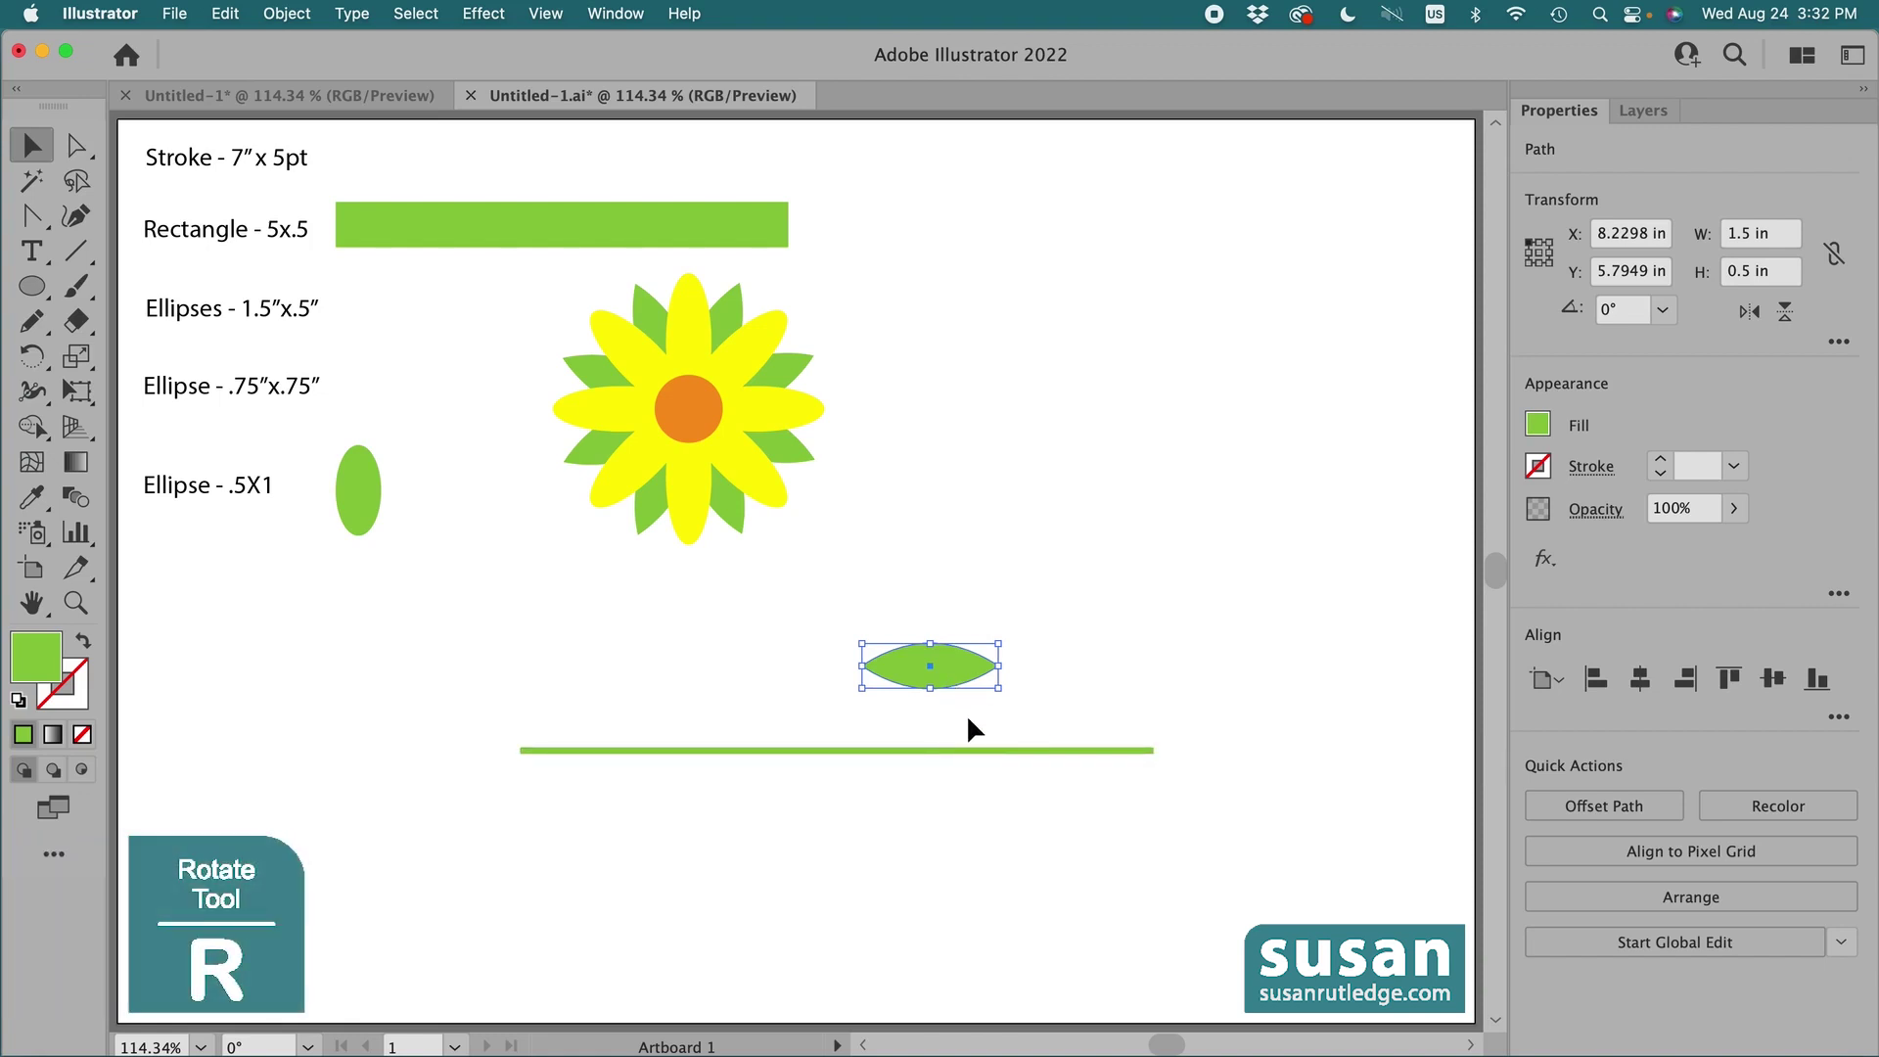
Rotate the pointed leaf to exactly 45° with the Rotate tool, checking Smart Guides
key("r")
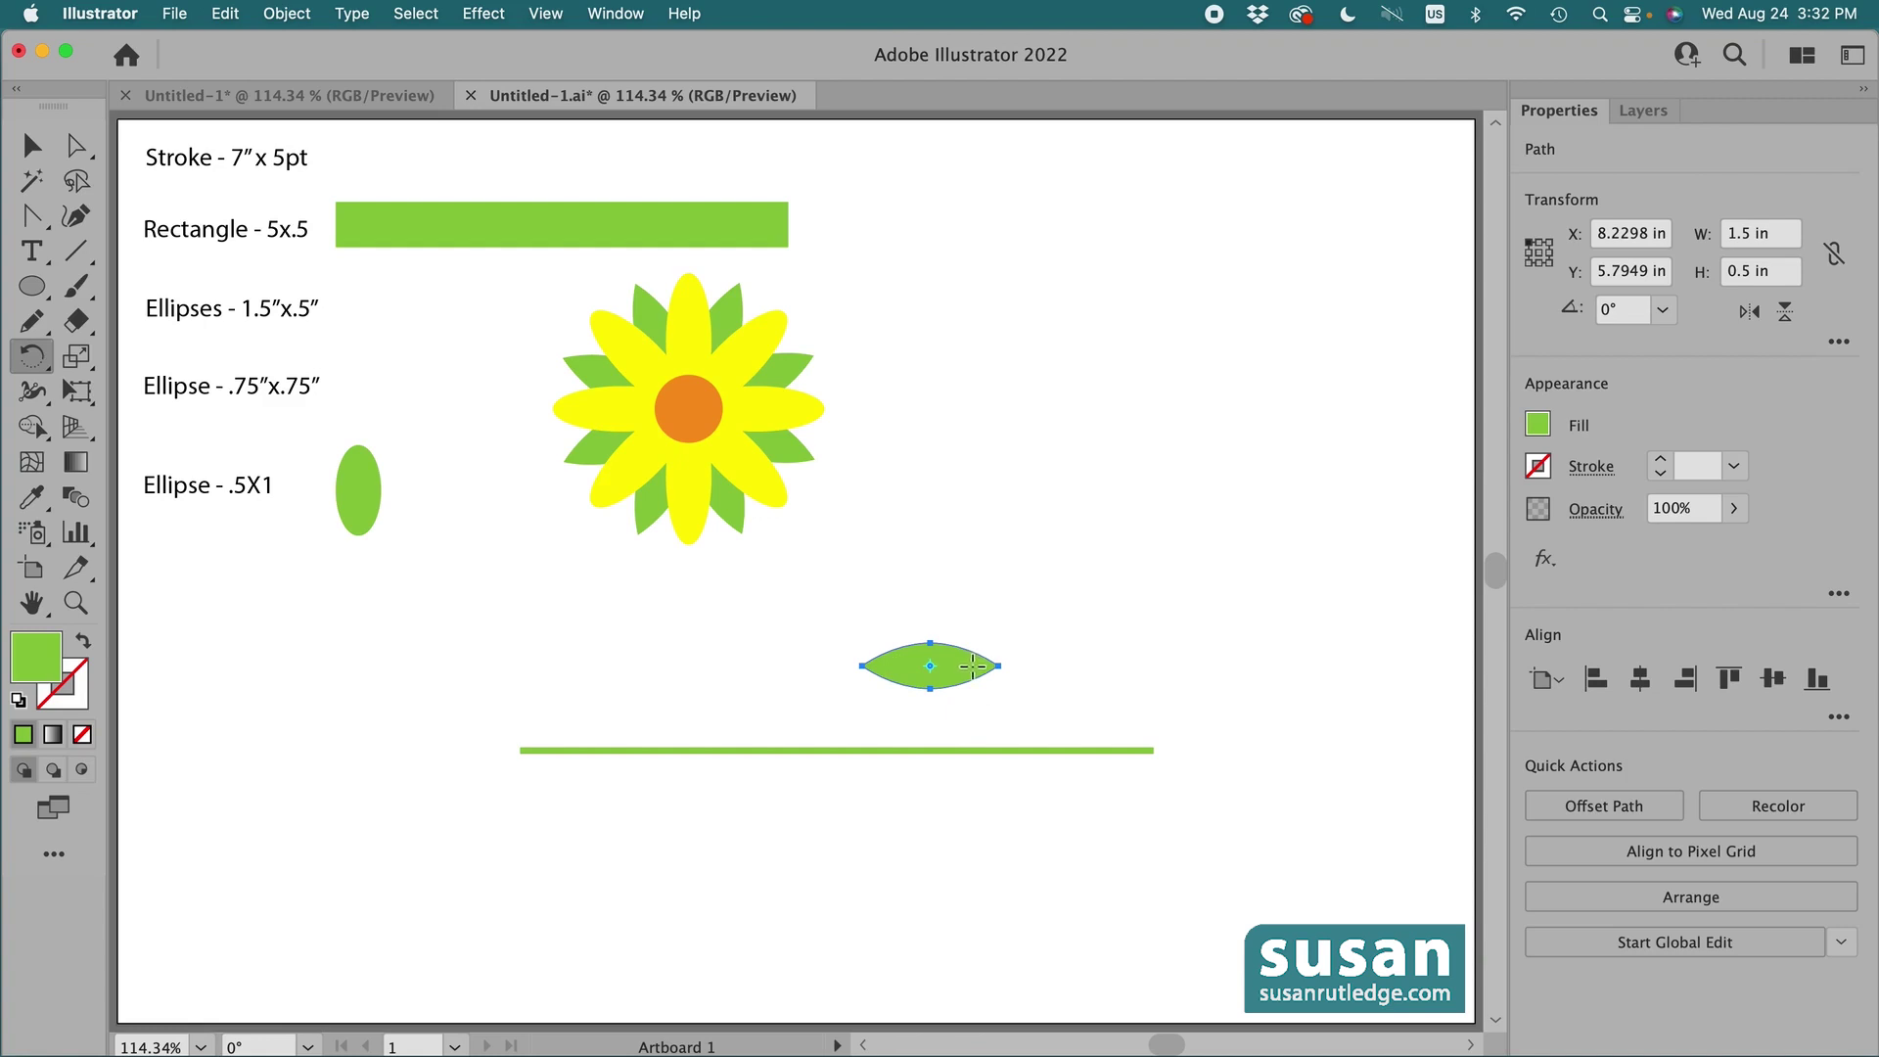
left_click_drag(972, 666, 964, 646)
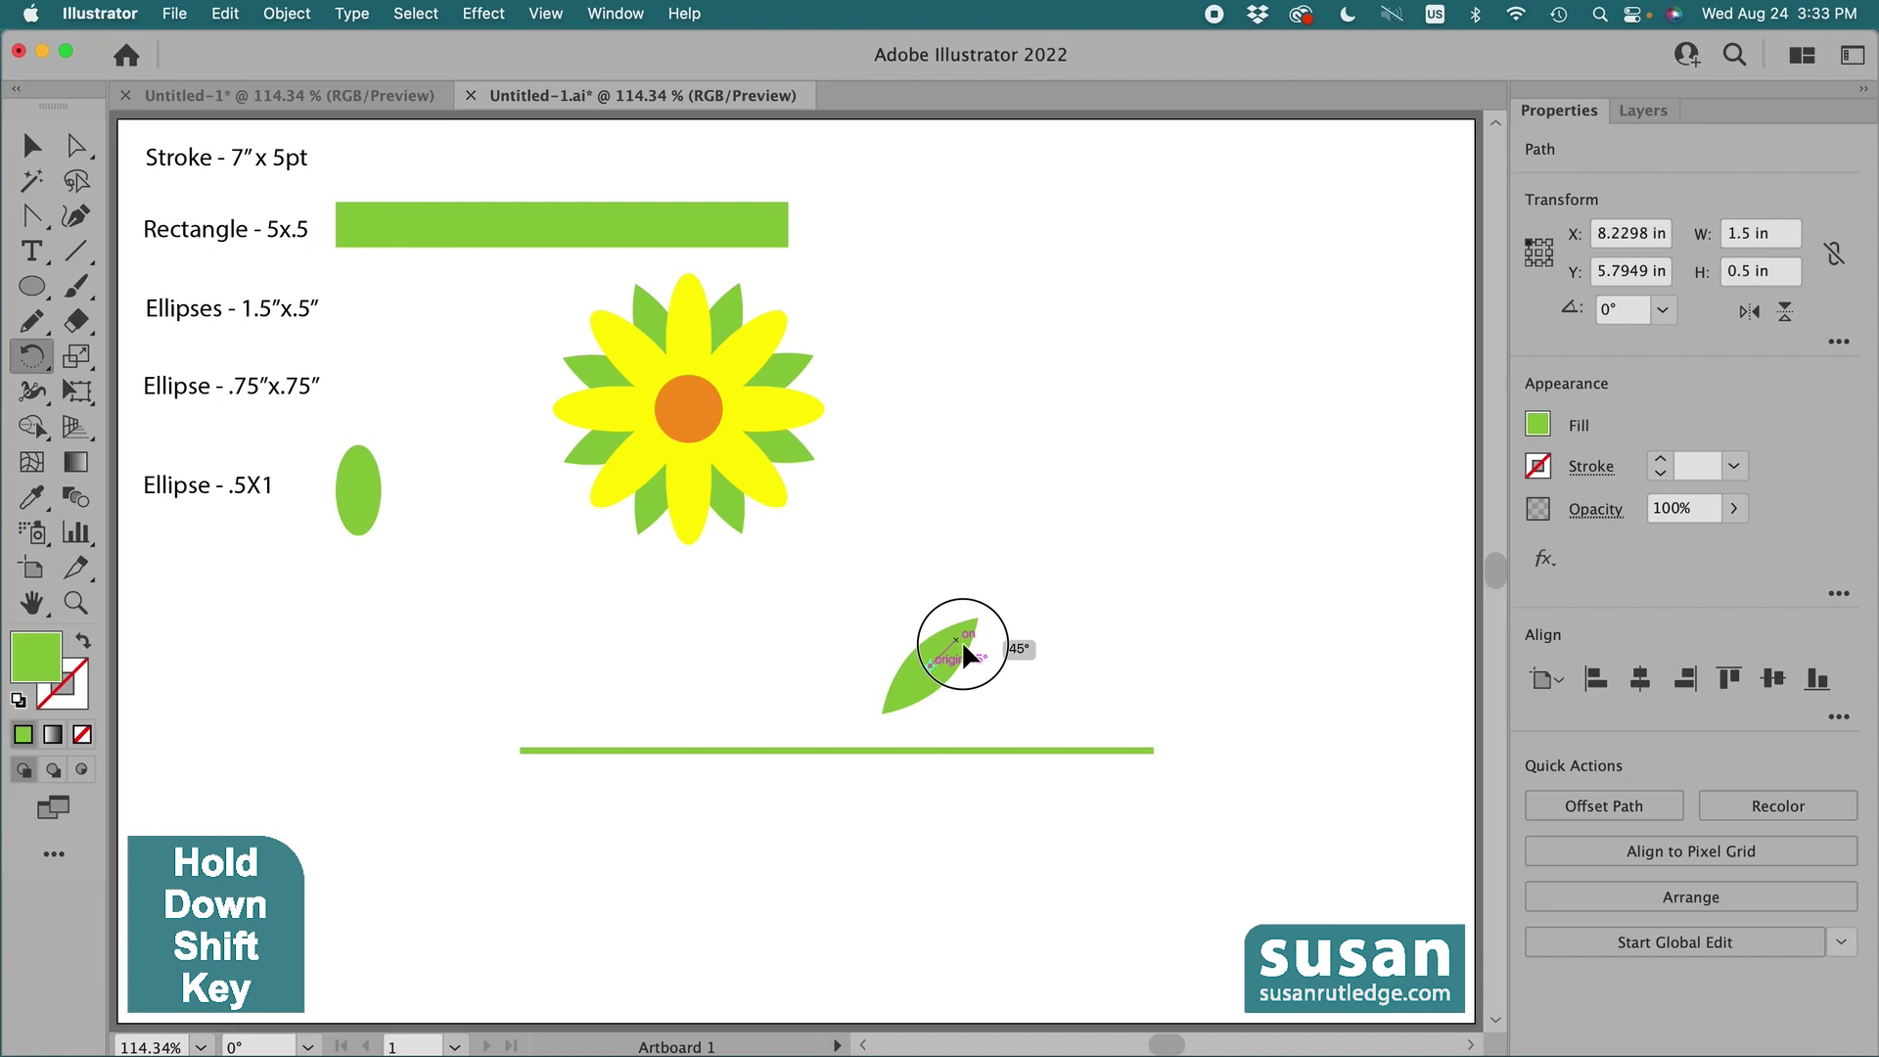
left_click_drag(963, 647, 972, 647)
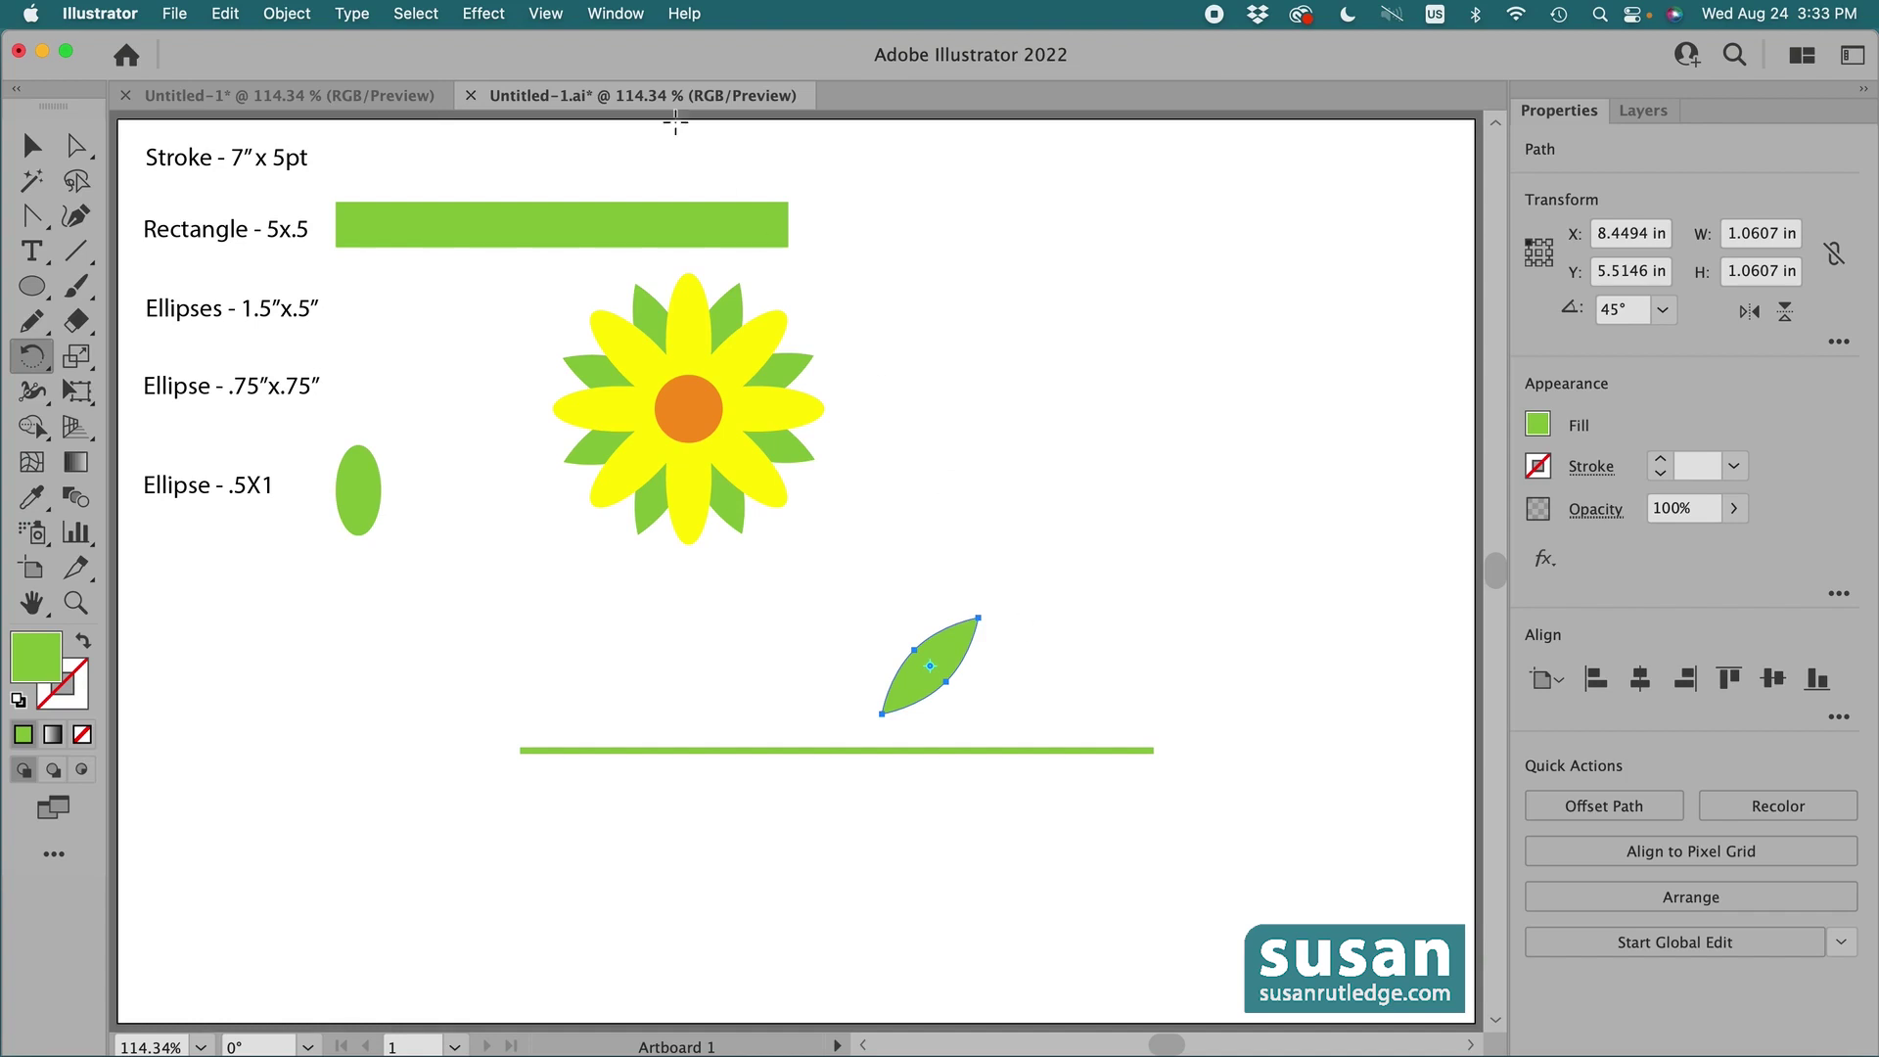
left_click(545, 13)
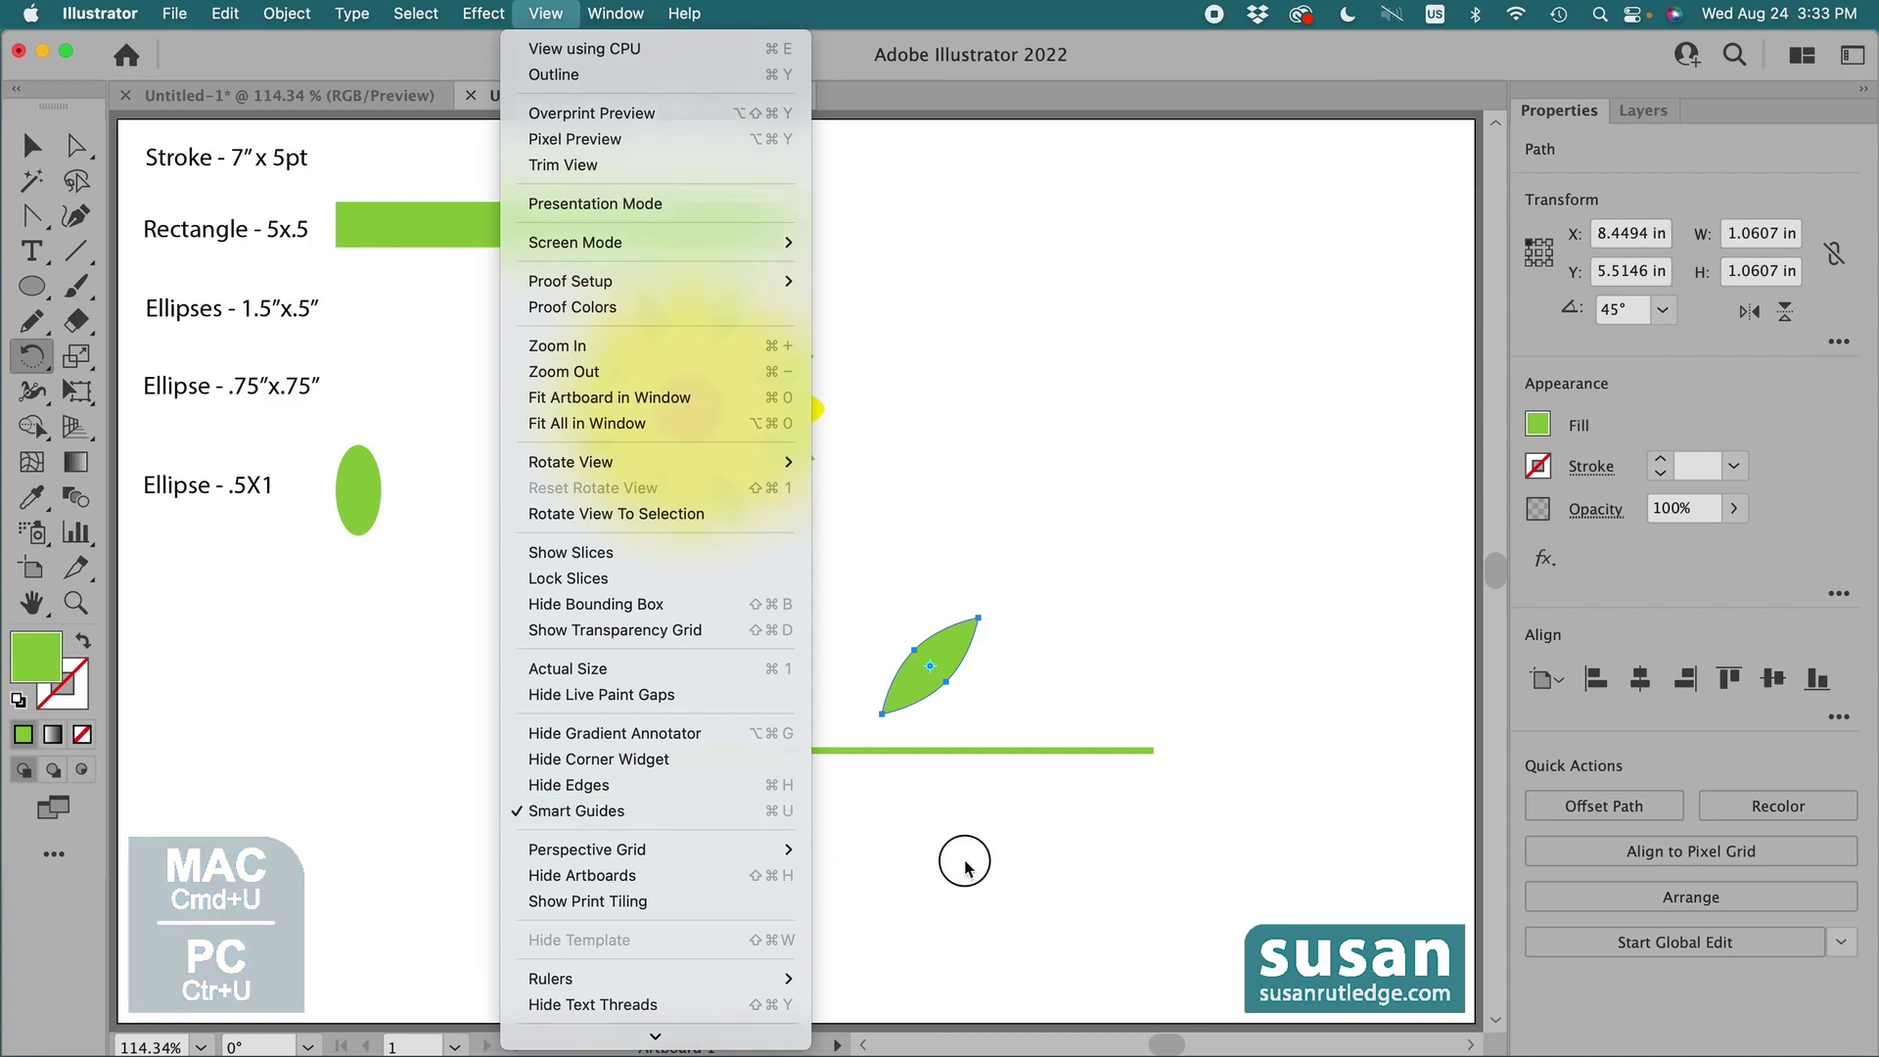
left_click(1116, 828)
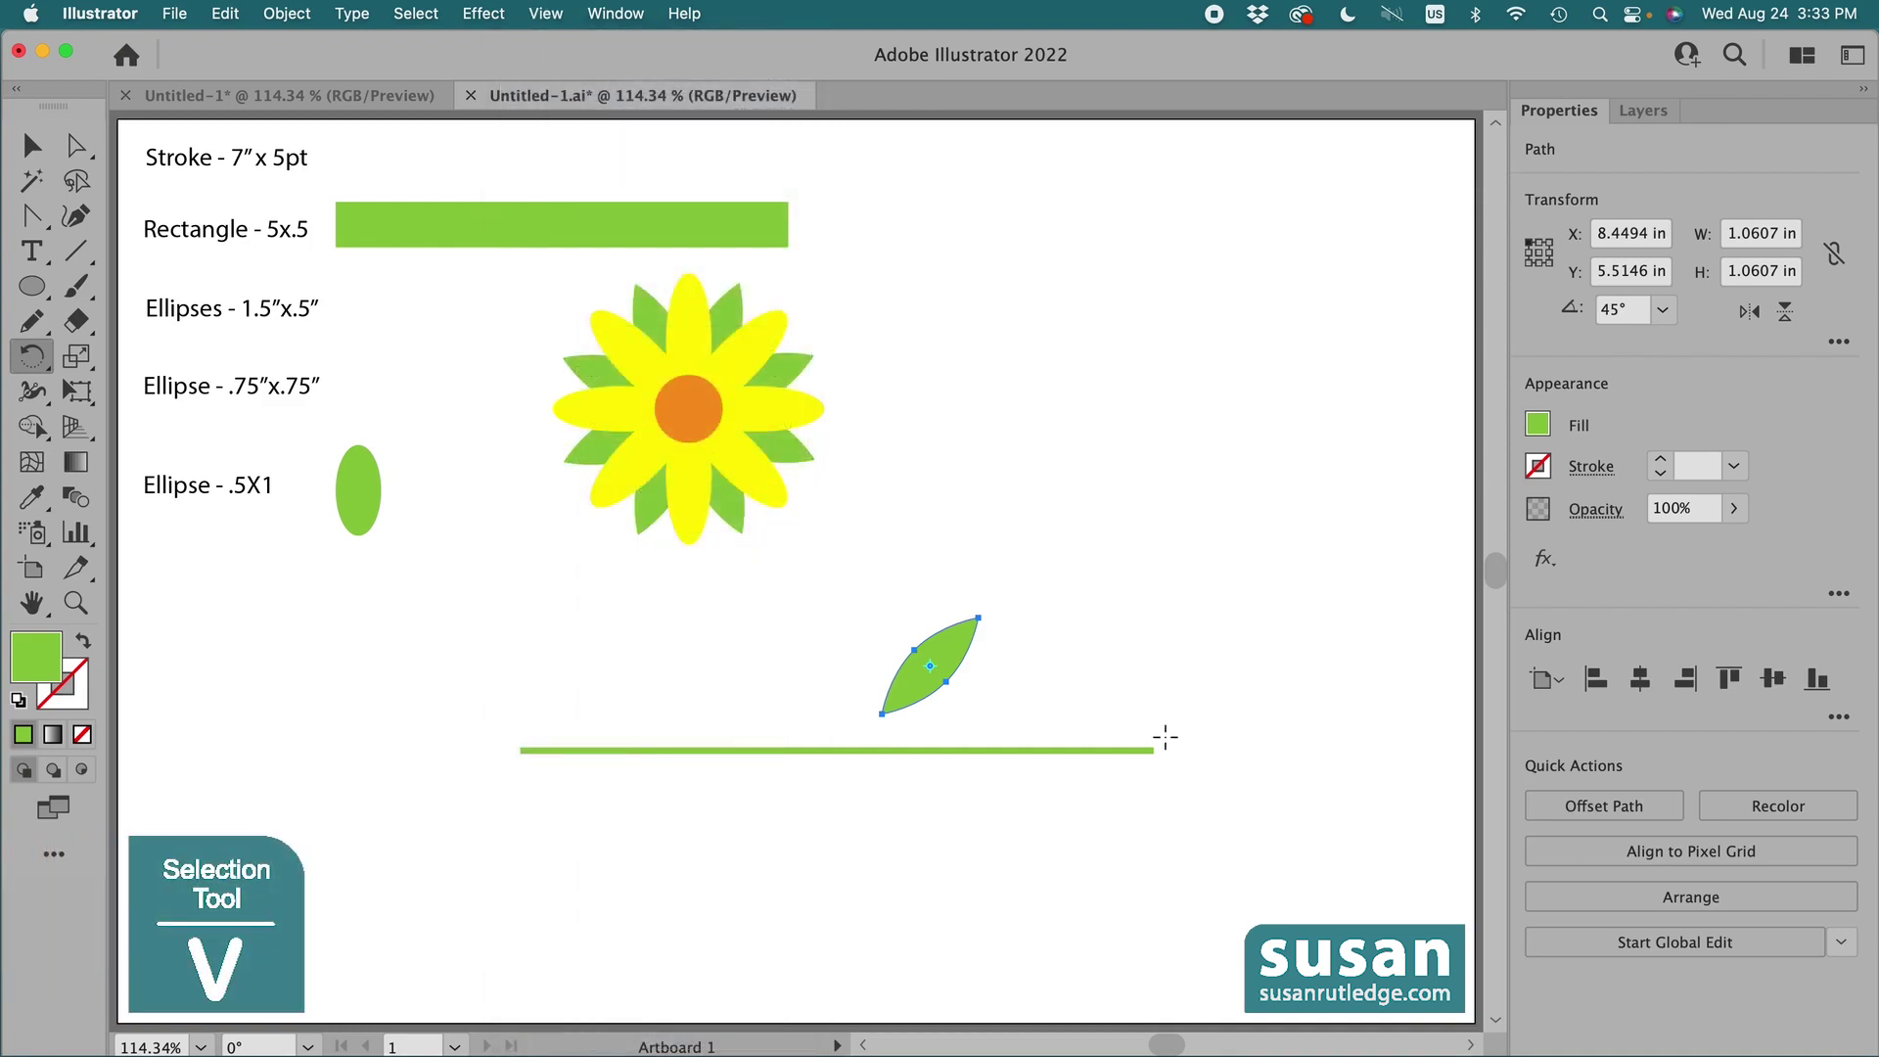
Attach the leaf base to the stem and rotate a copy to 315° below it from that point
key("v")
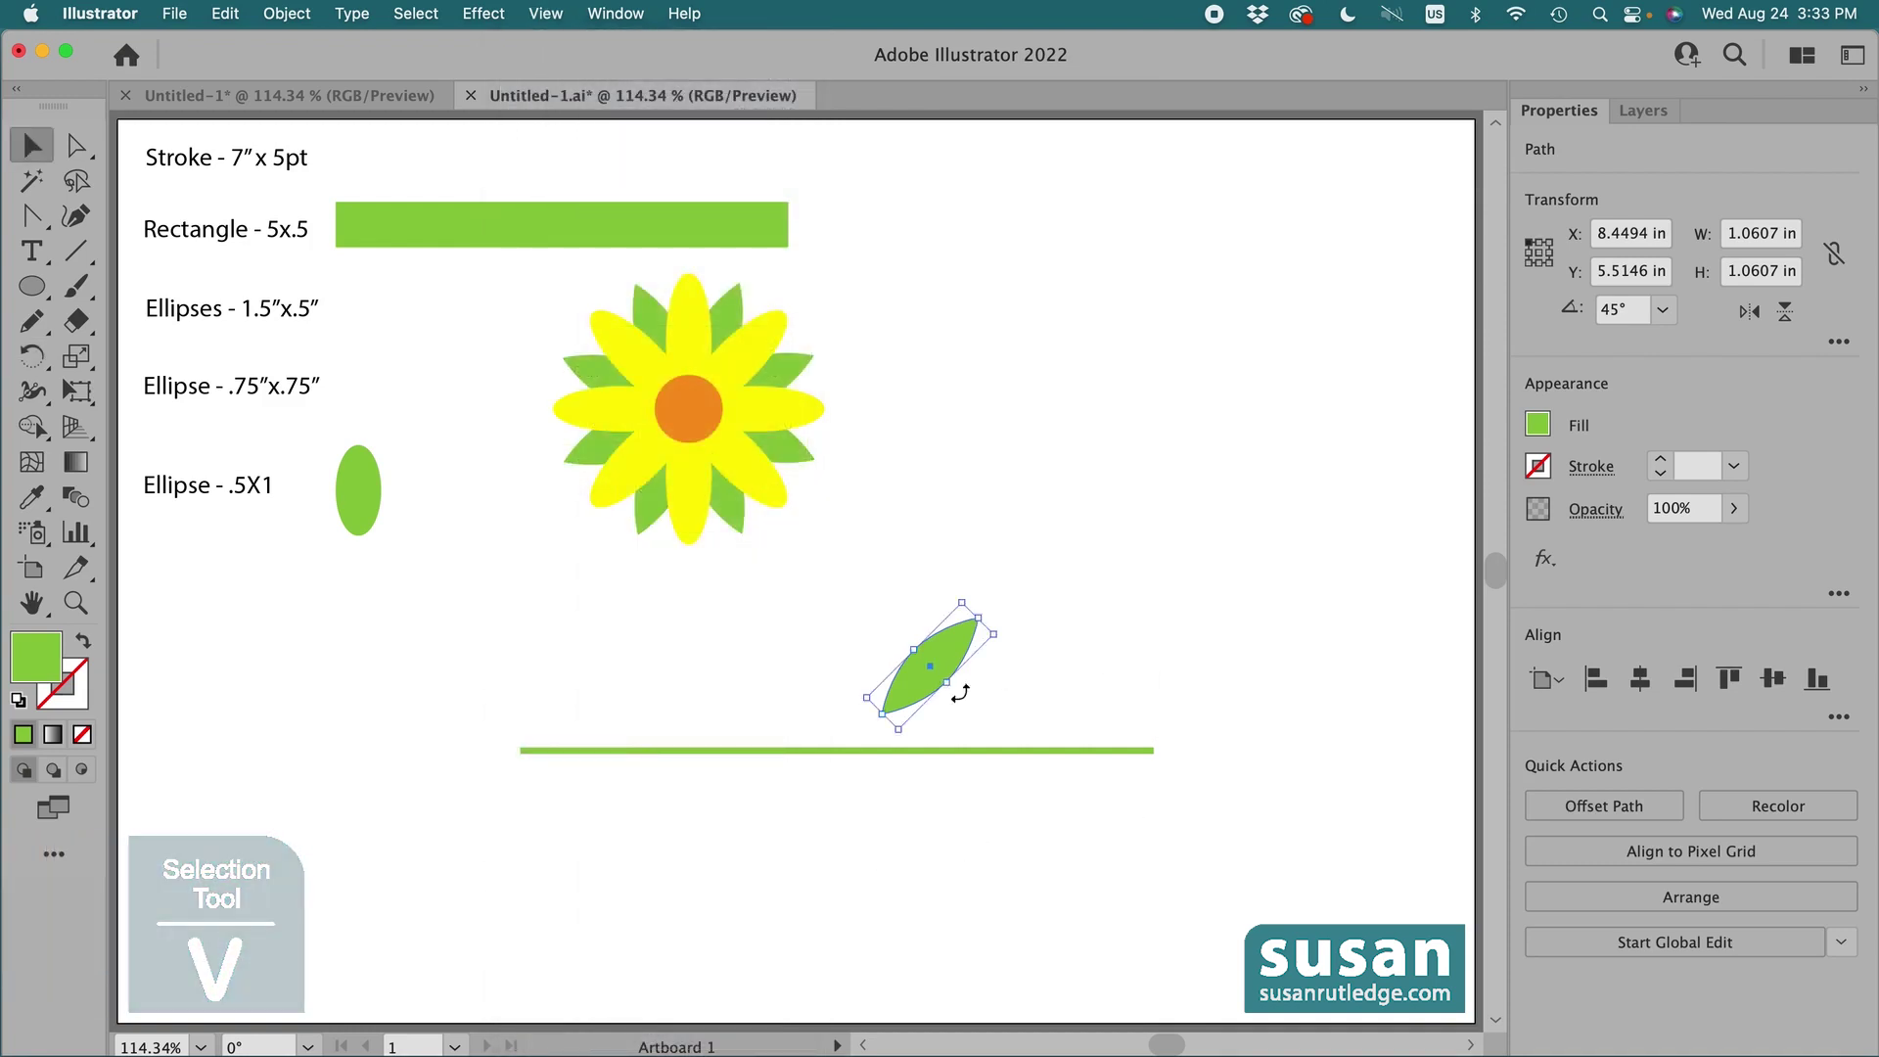
left_click_drag(933, 692, 956, 721)
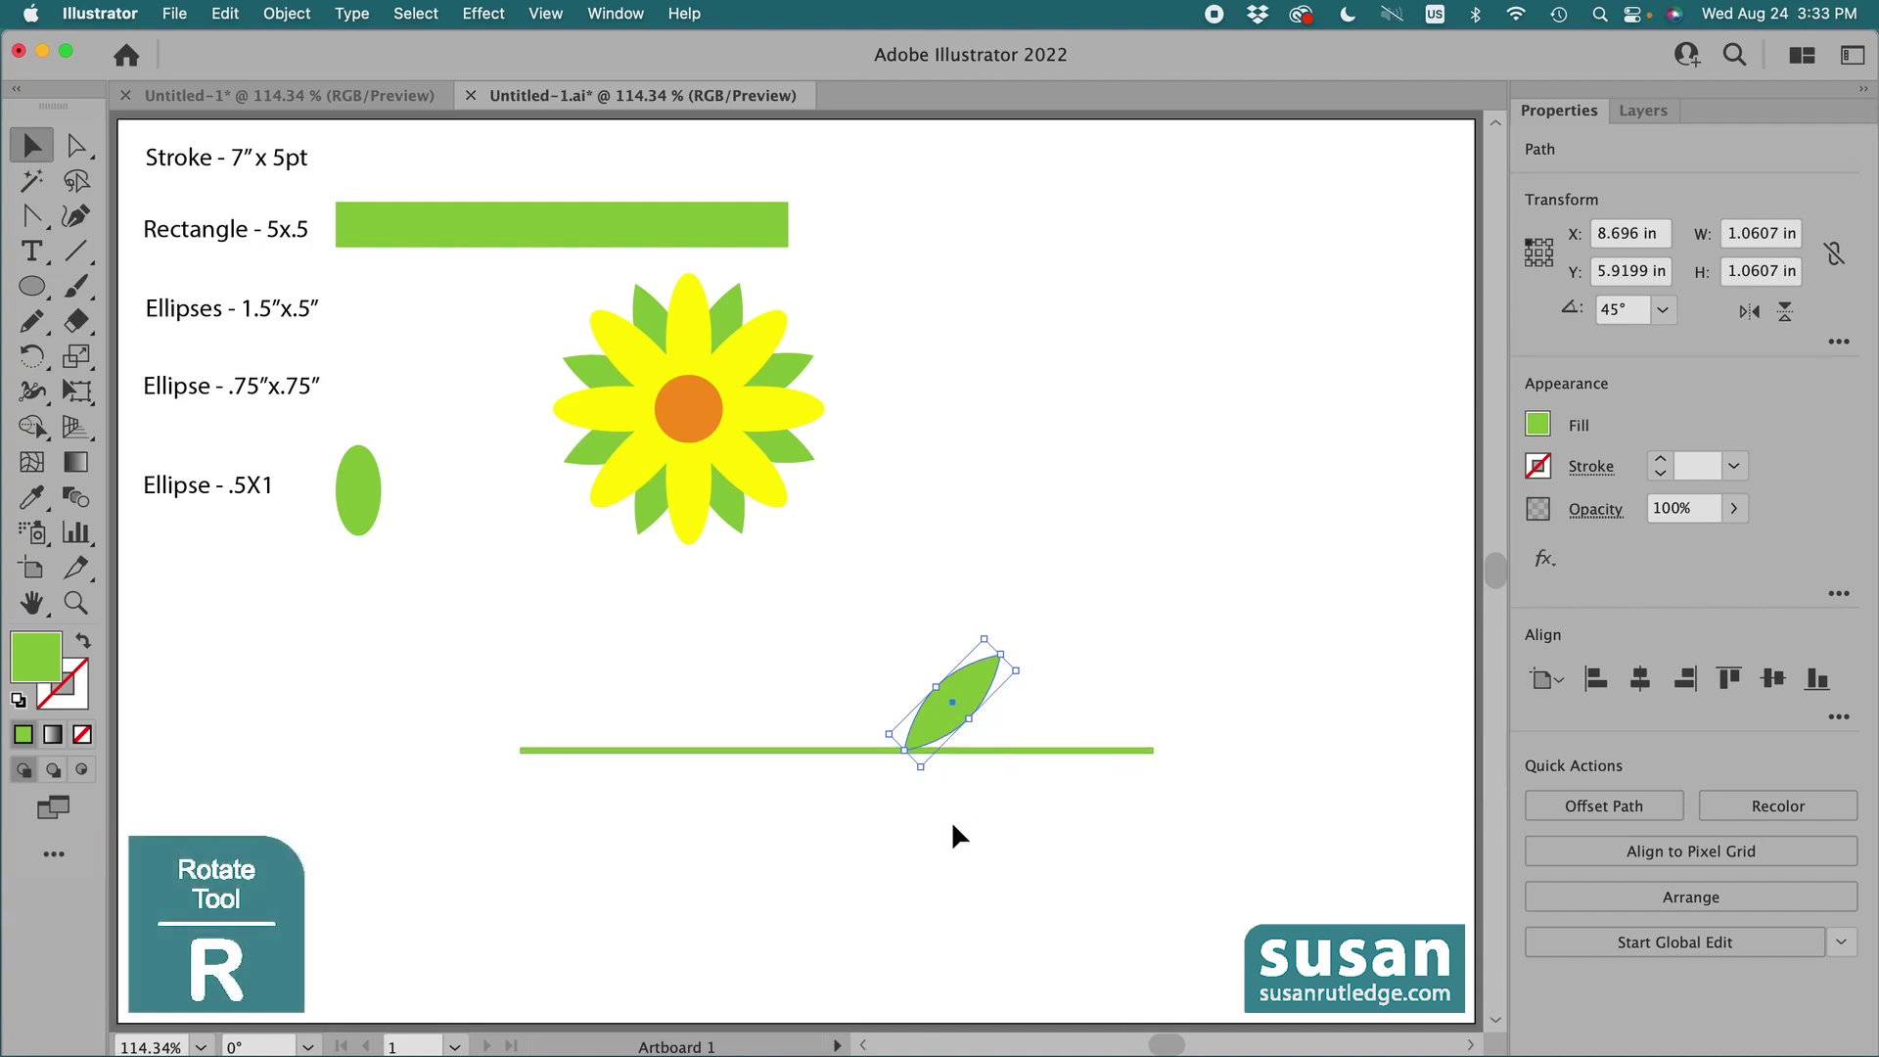
key("r")
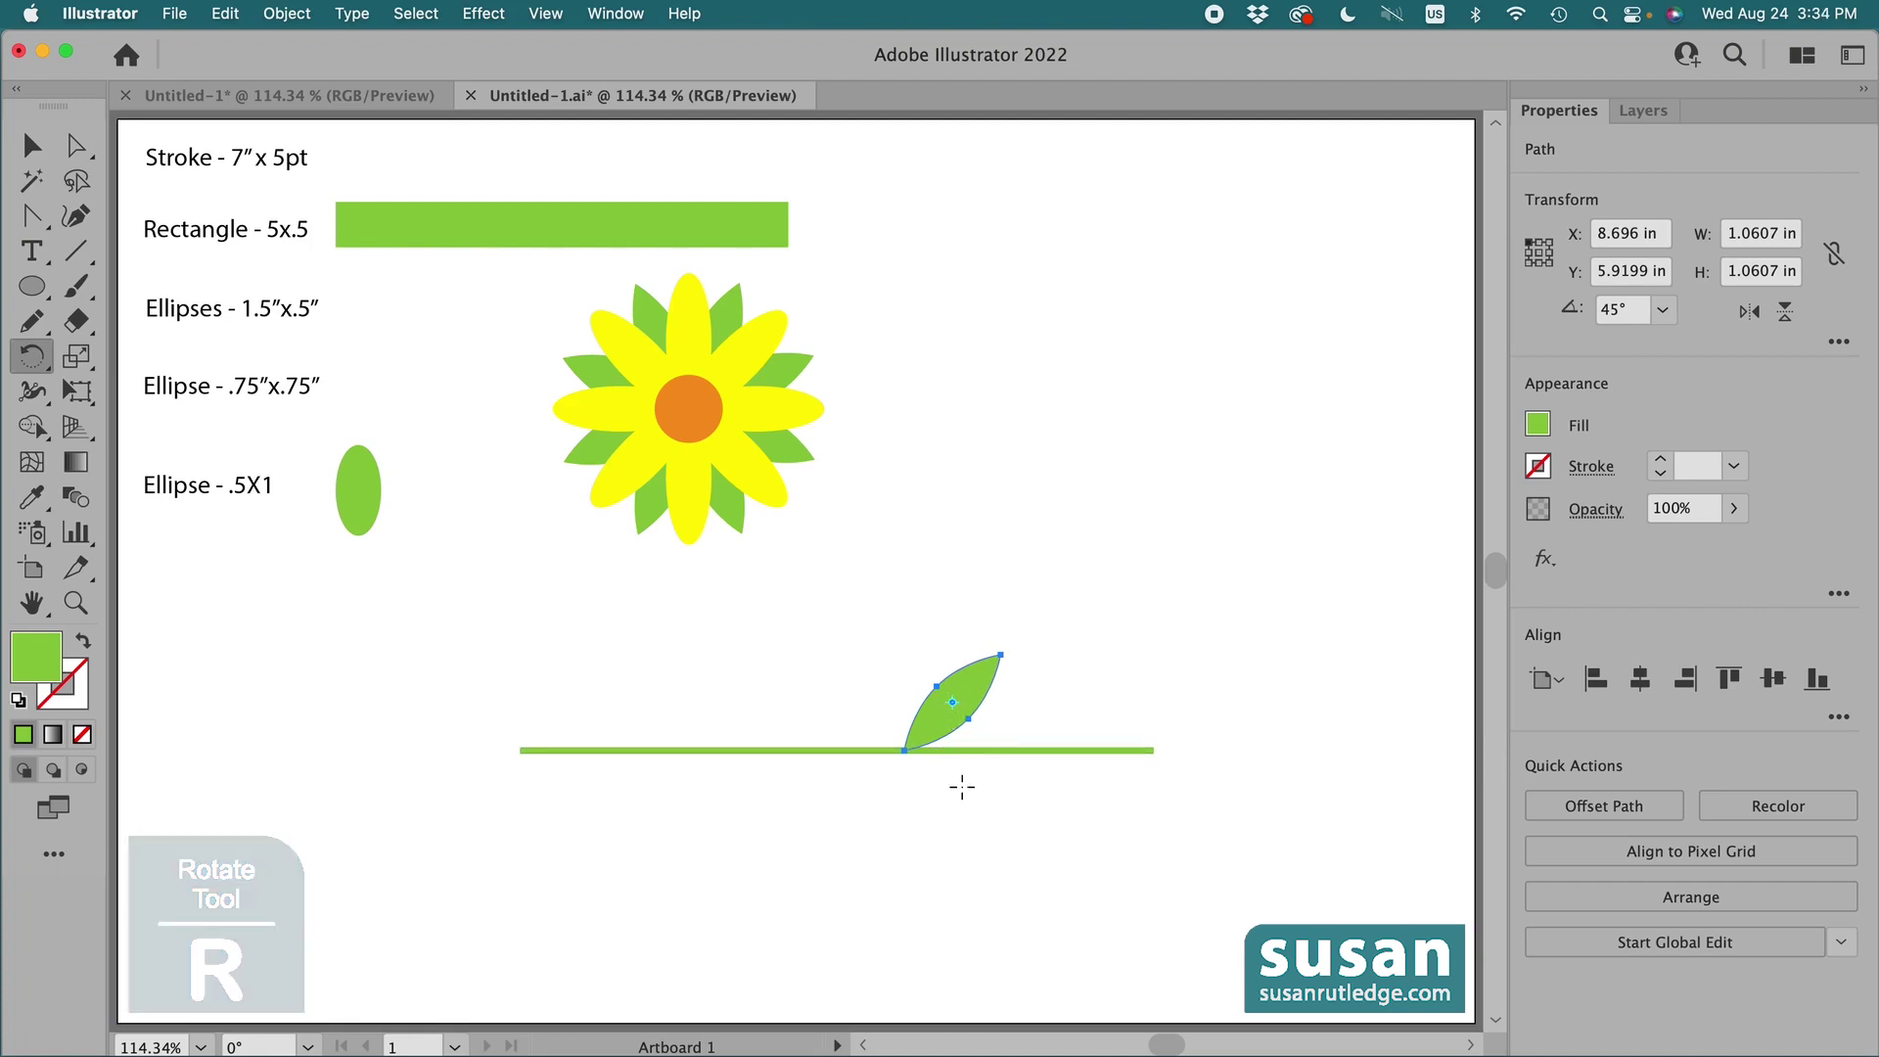
left_click(905, 751)
left_click_drag(975, 677, 974, 805)
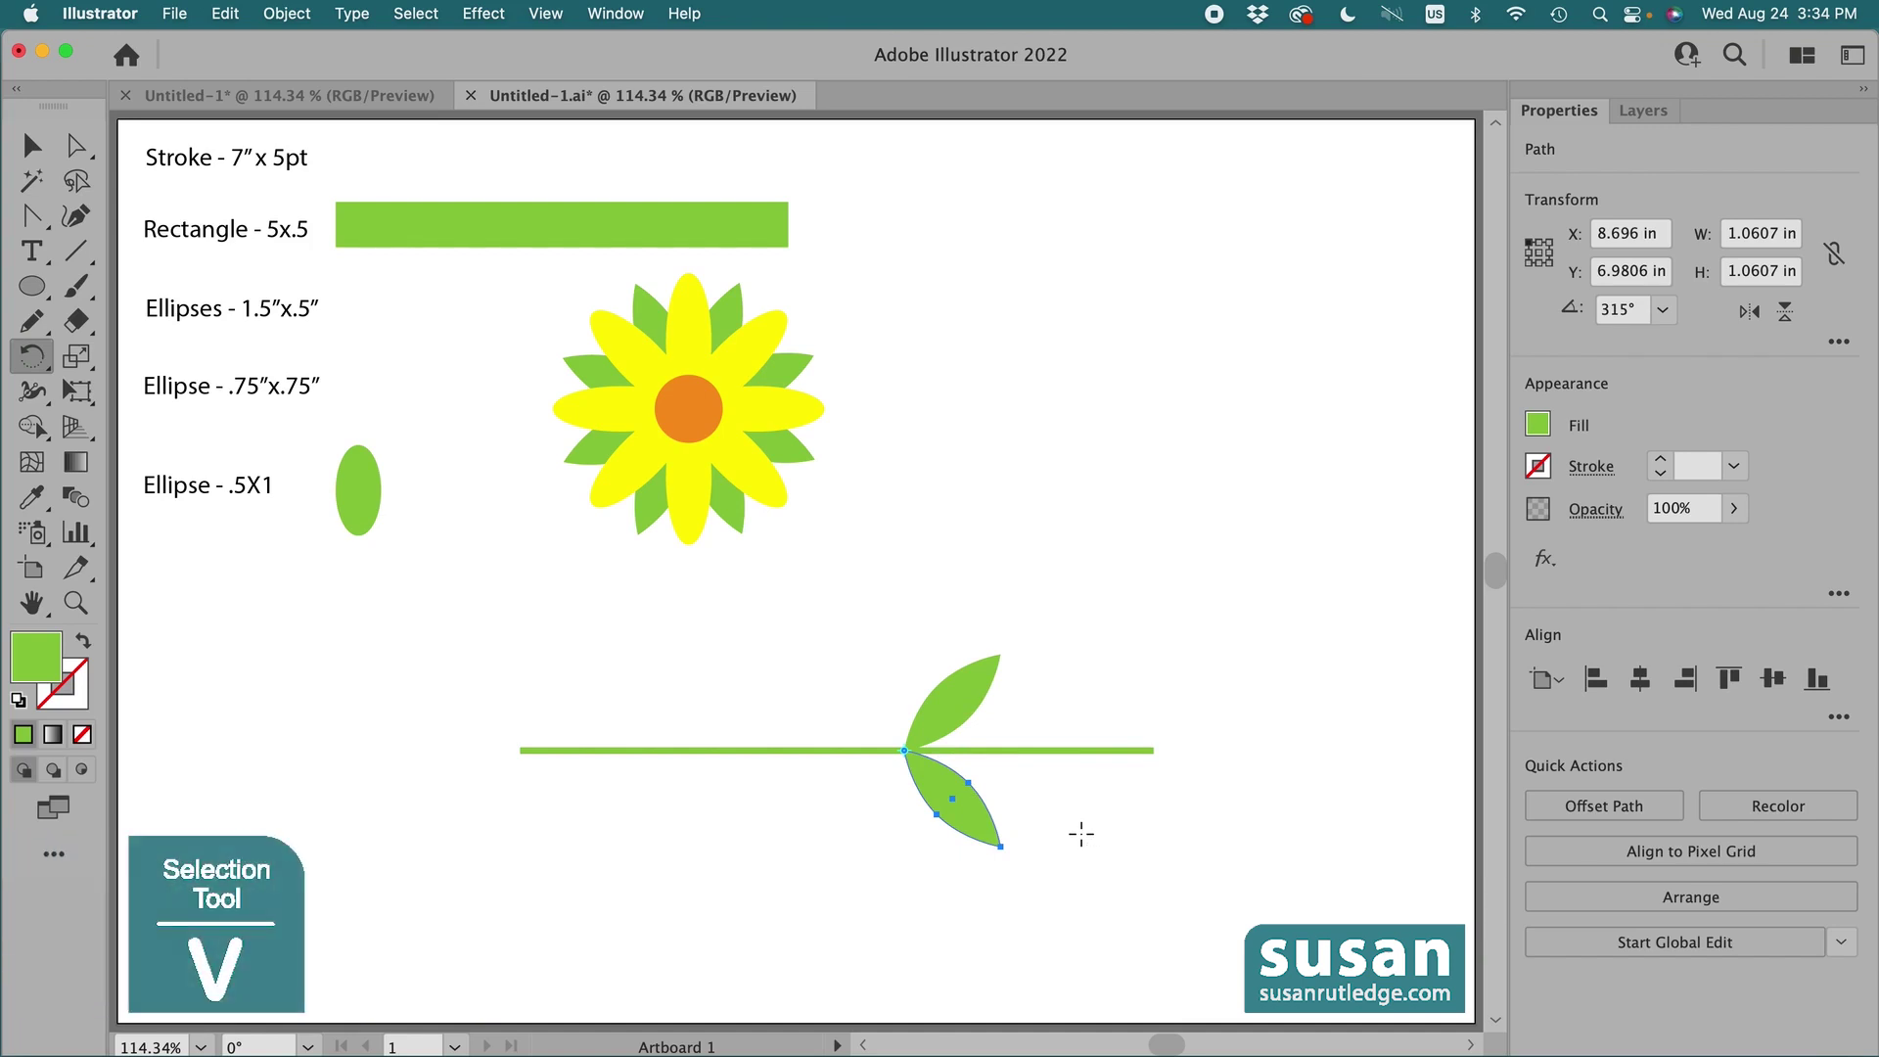
Group the two leaves and move them with the stem to the left
key("v")
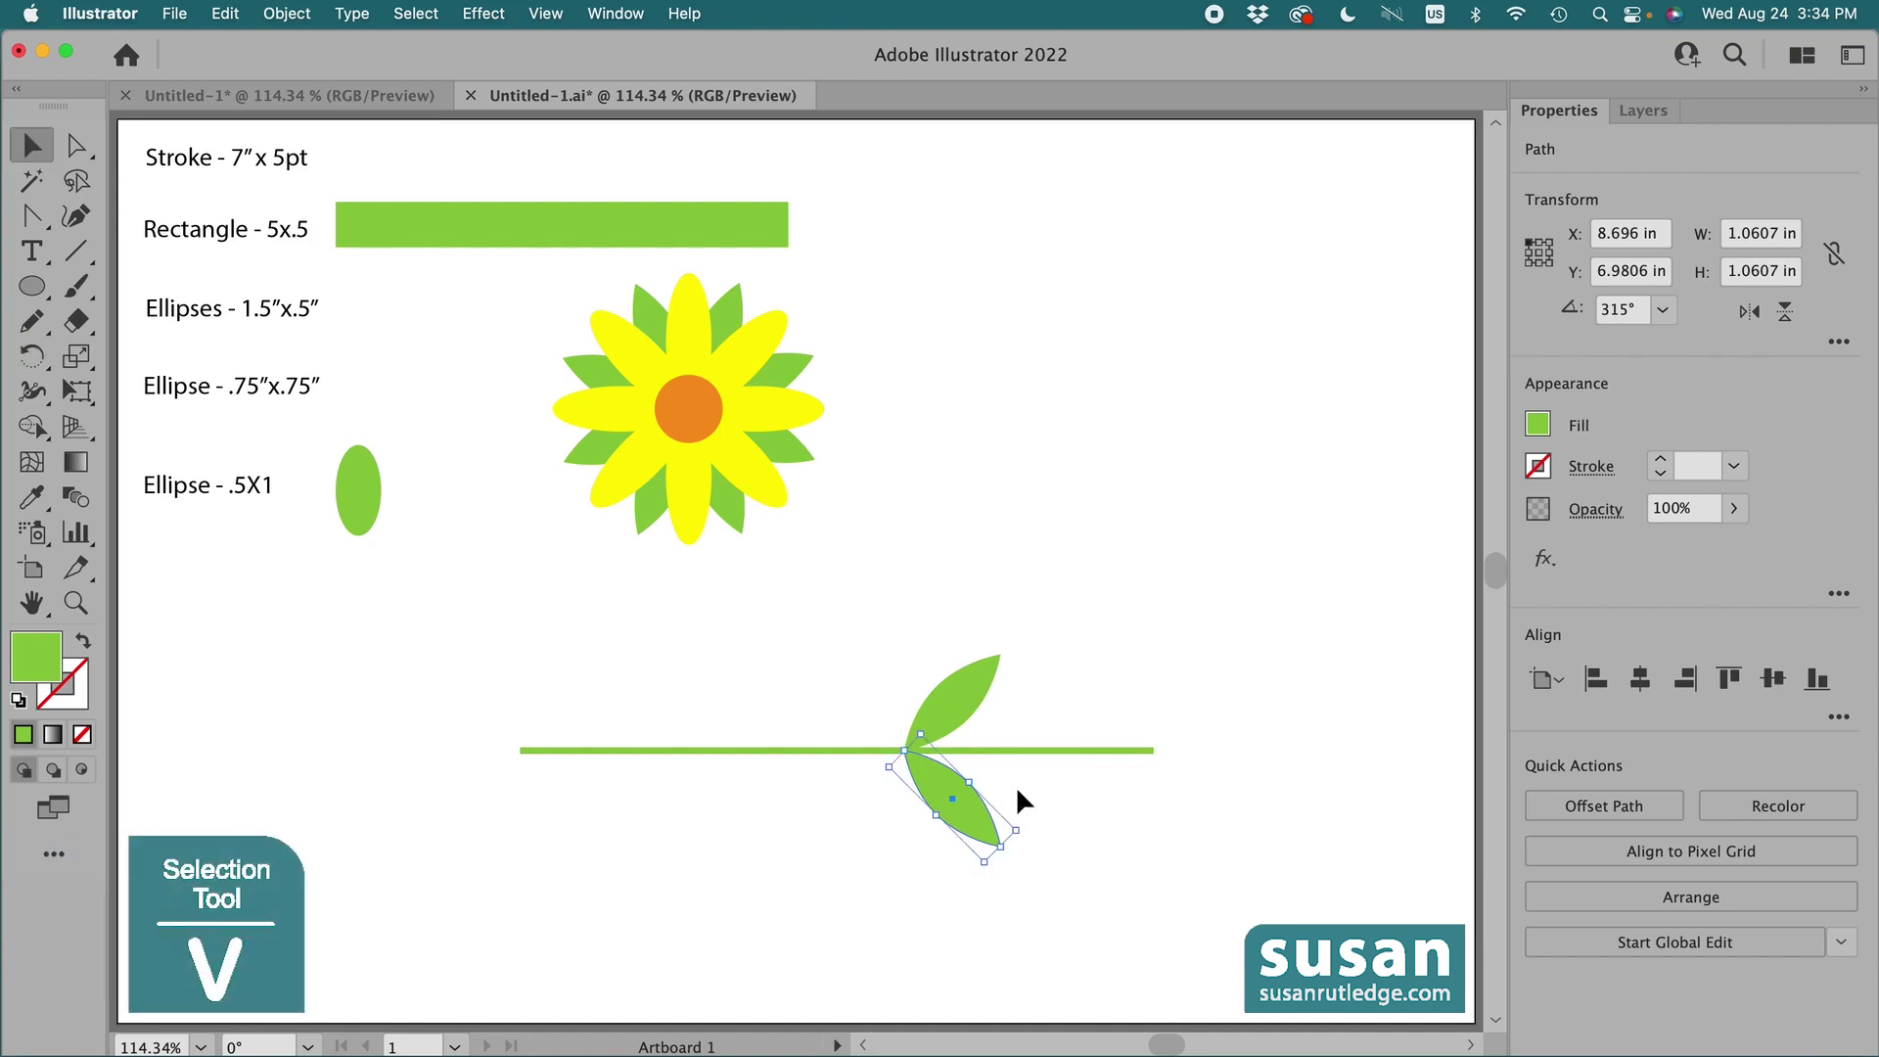
left_click(957, 685, "shift")
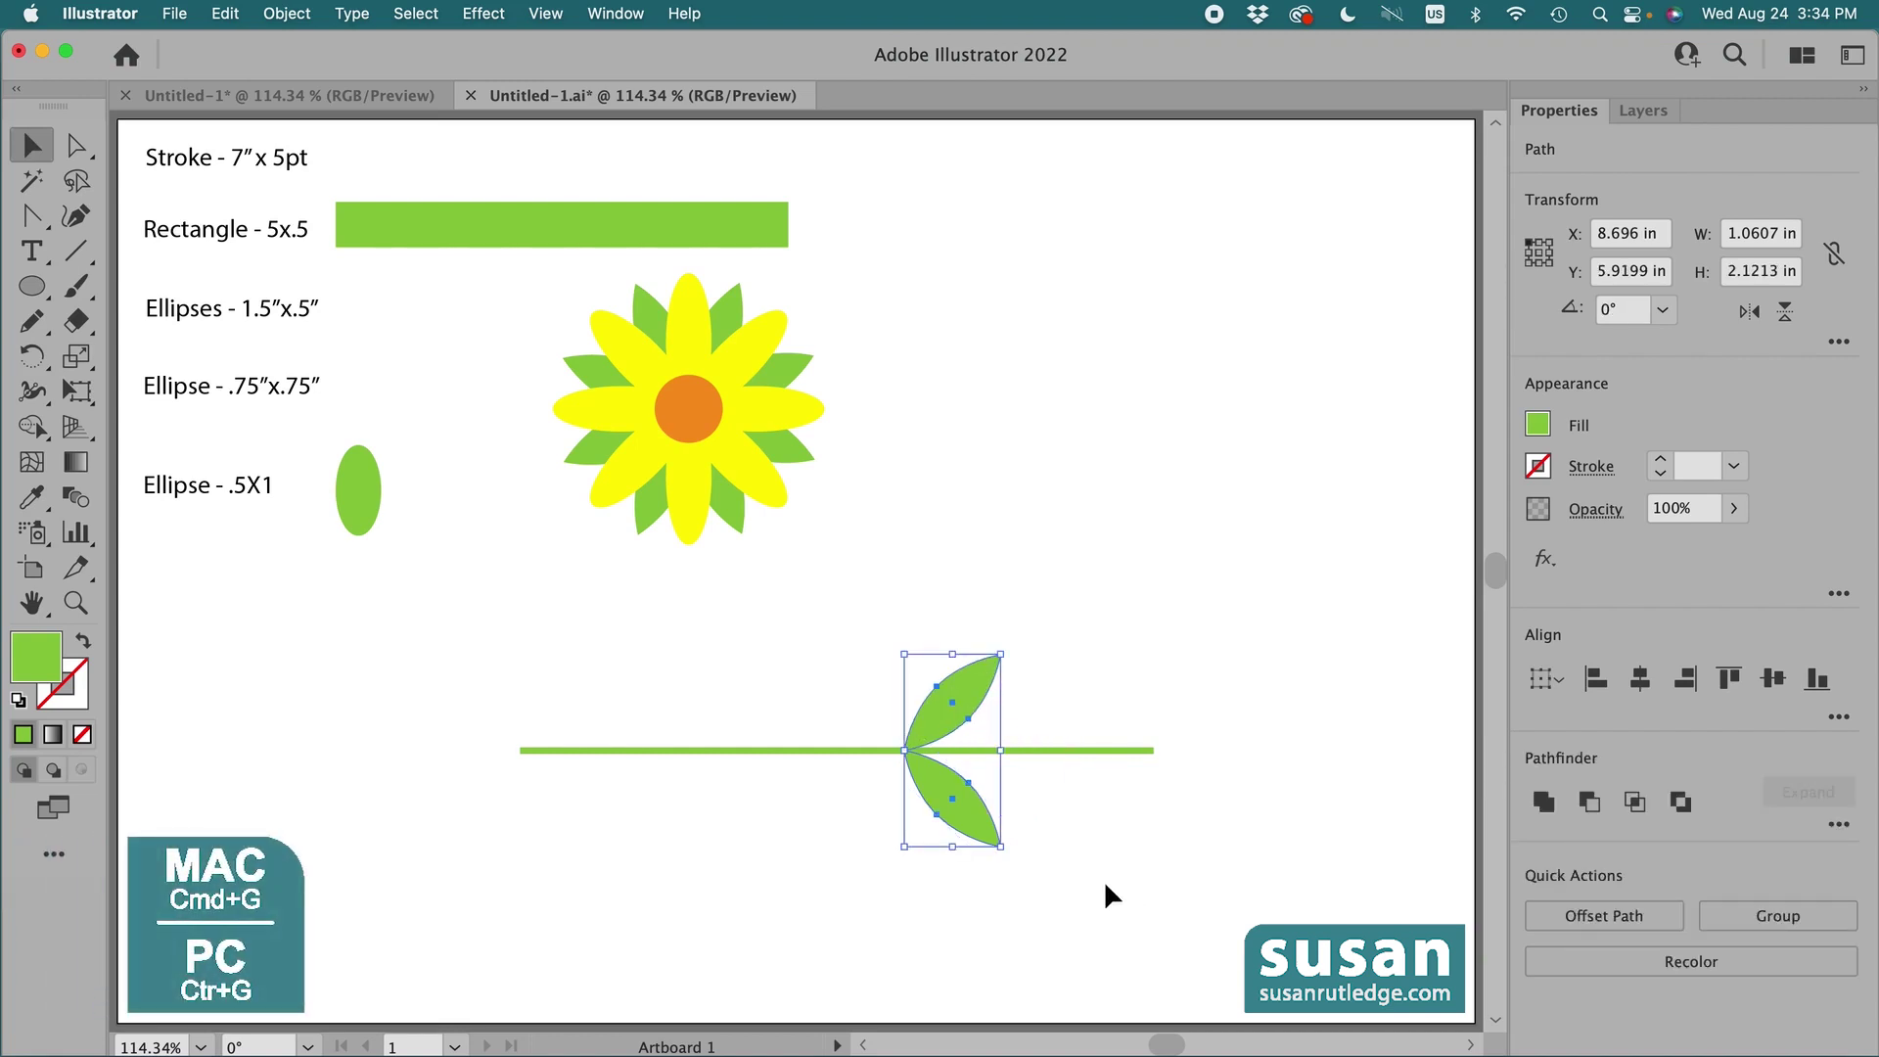
key("super+g")
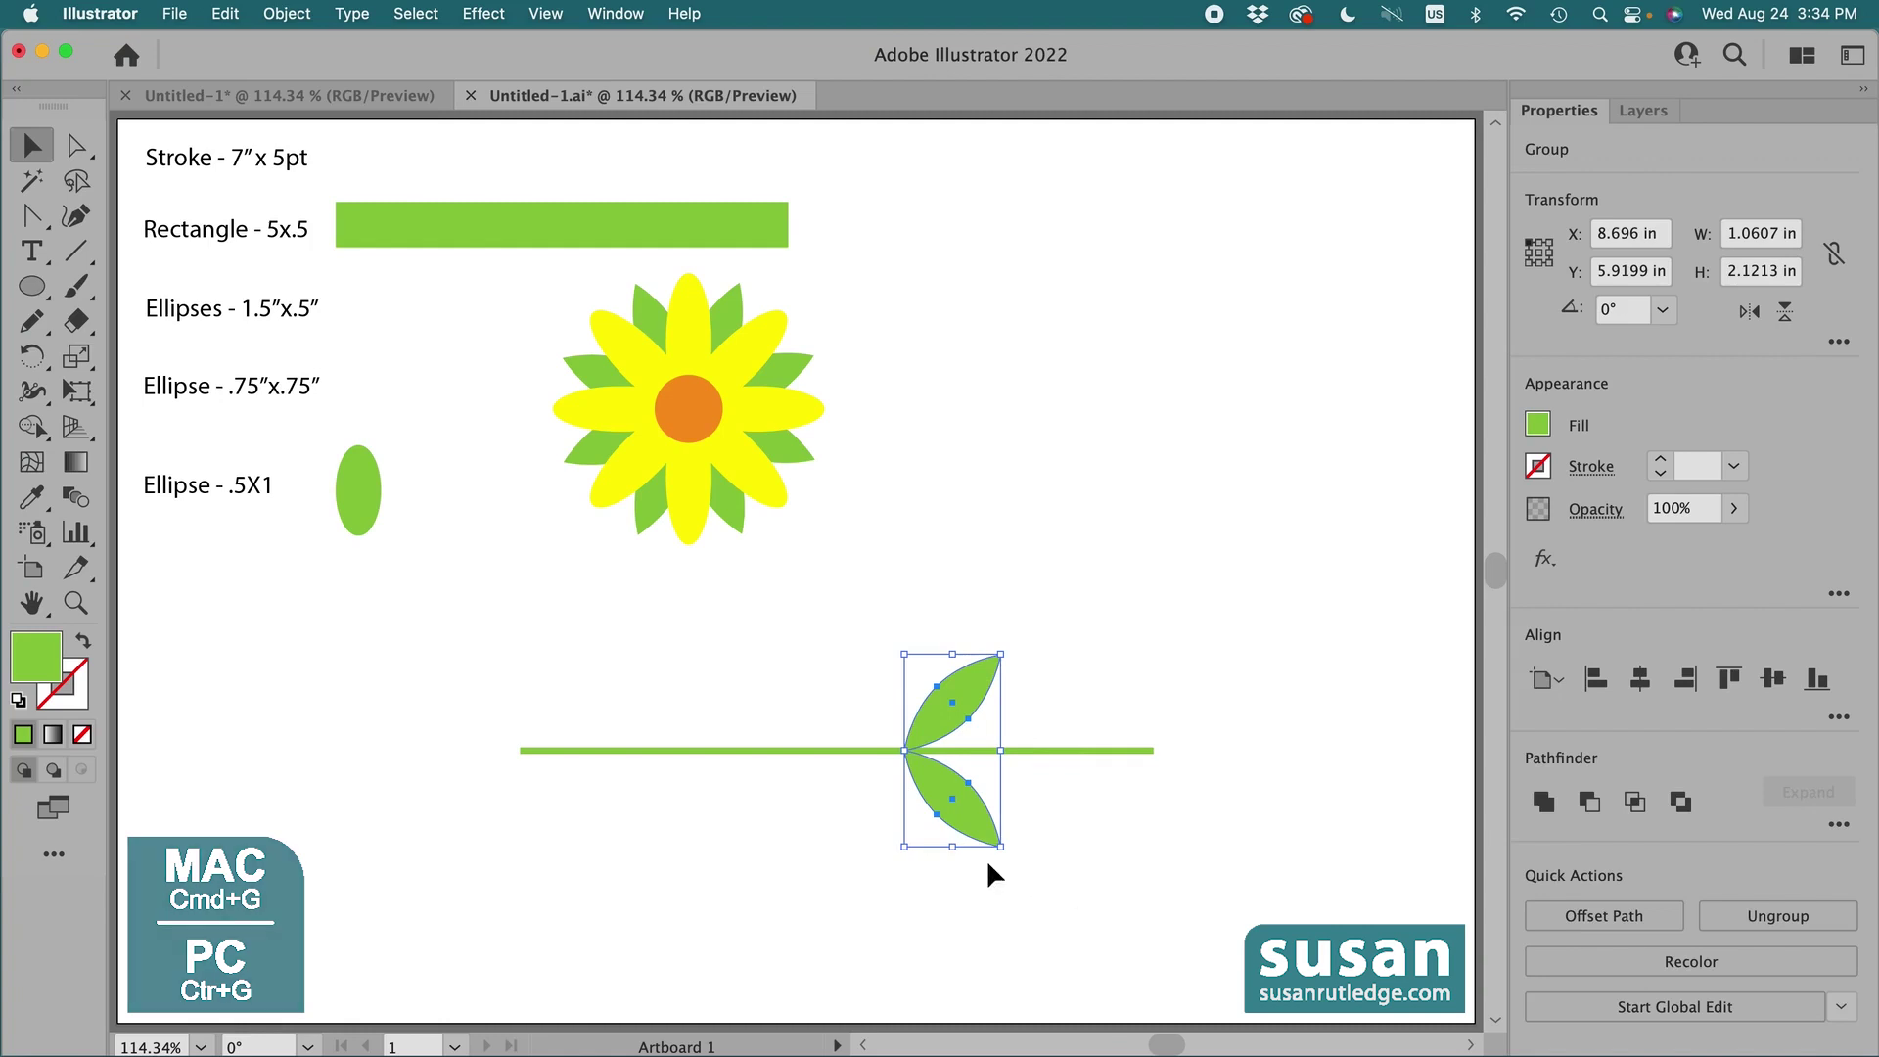
left_click(967, 751, "shift")
left_click_drag(934, 725, 697, 702)
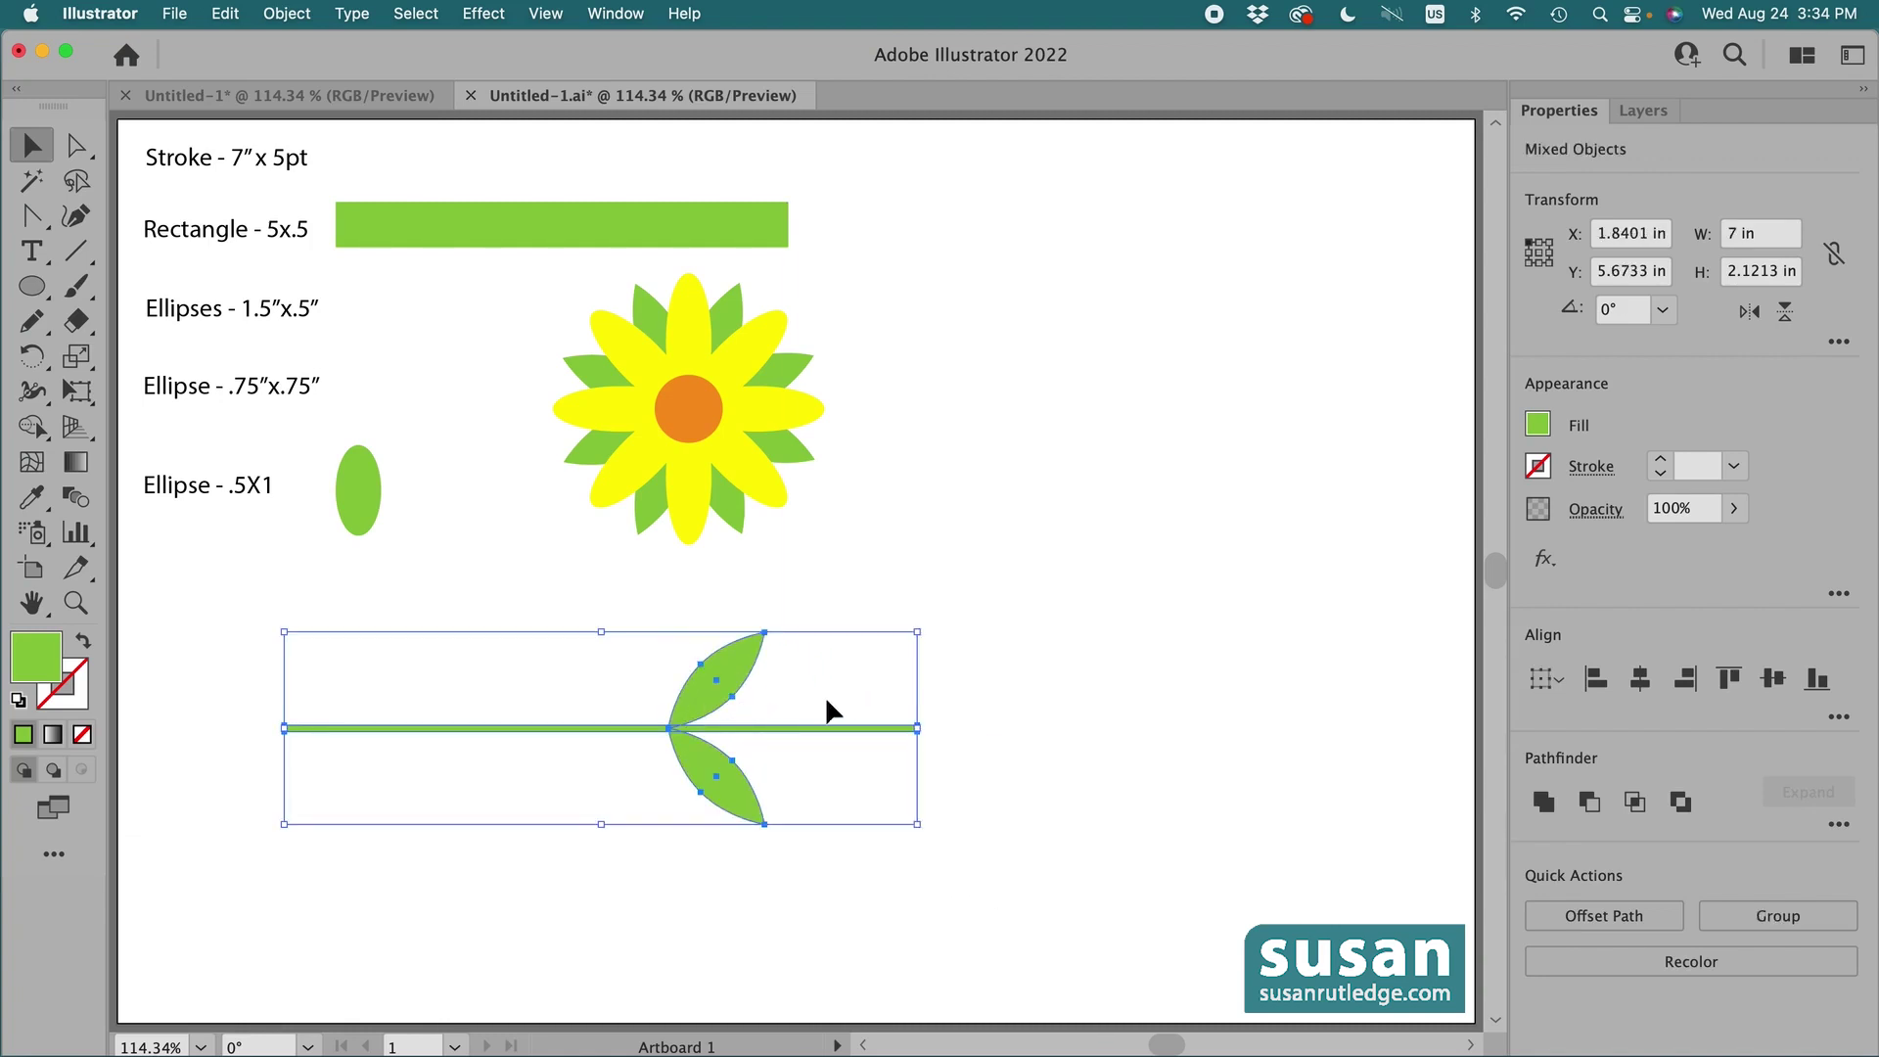
left_click(932, 534)
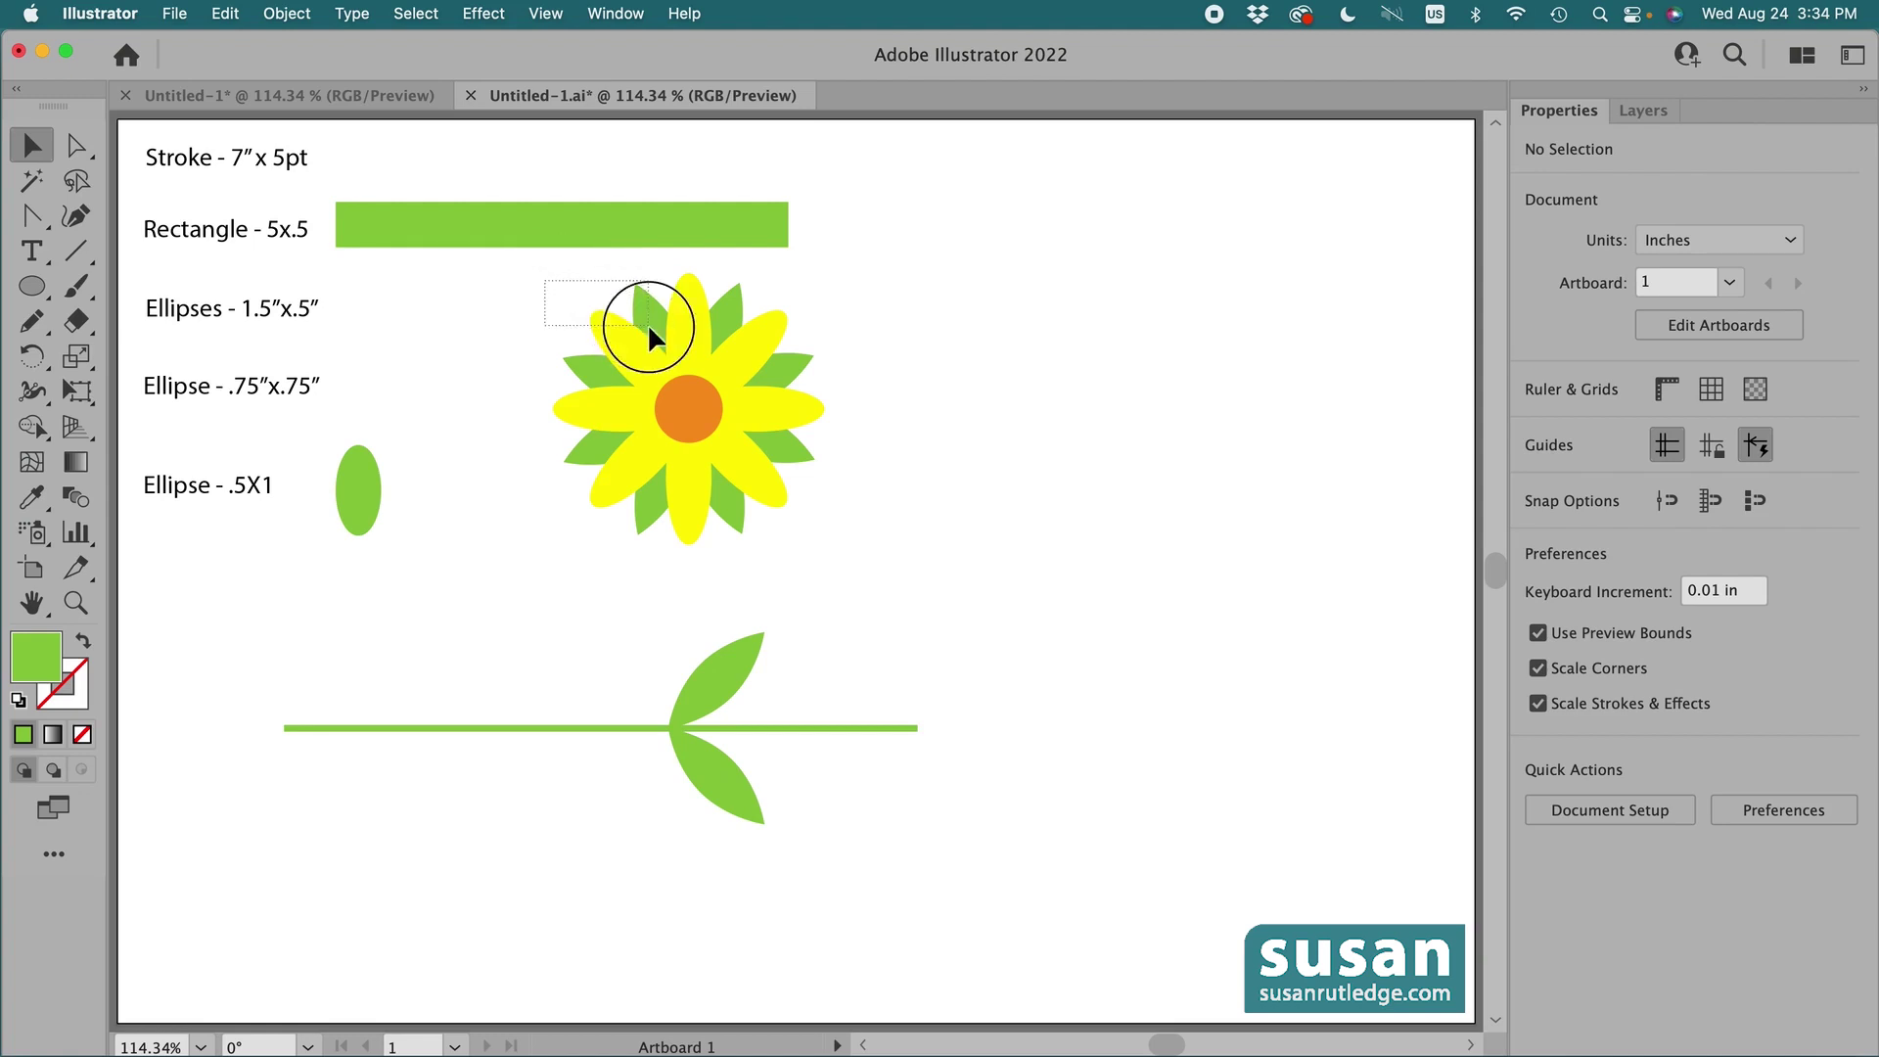
Set the daisy on the stem's end, group the whole flower, move it up, and move the ellipse aside
left_click_drag(648, 323, 828, 519)
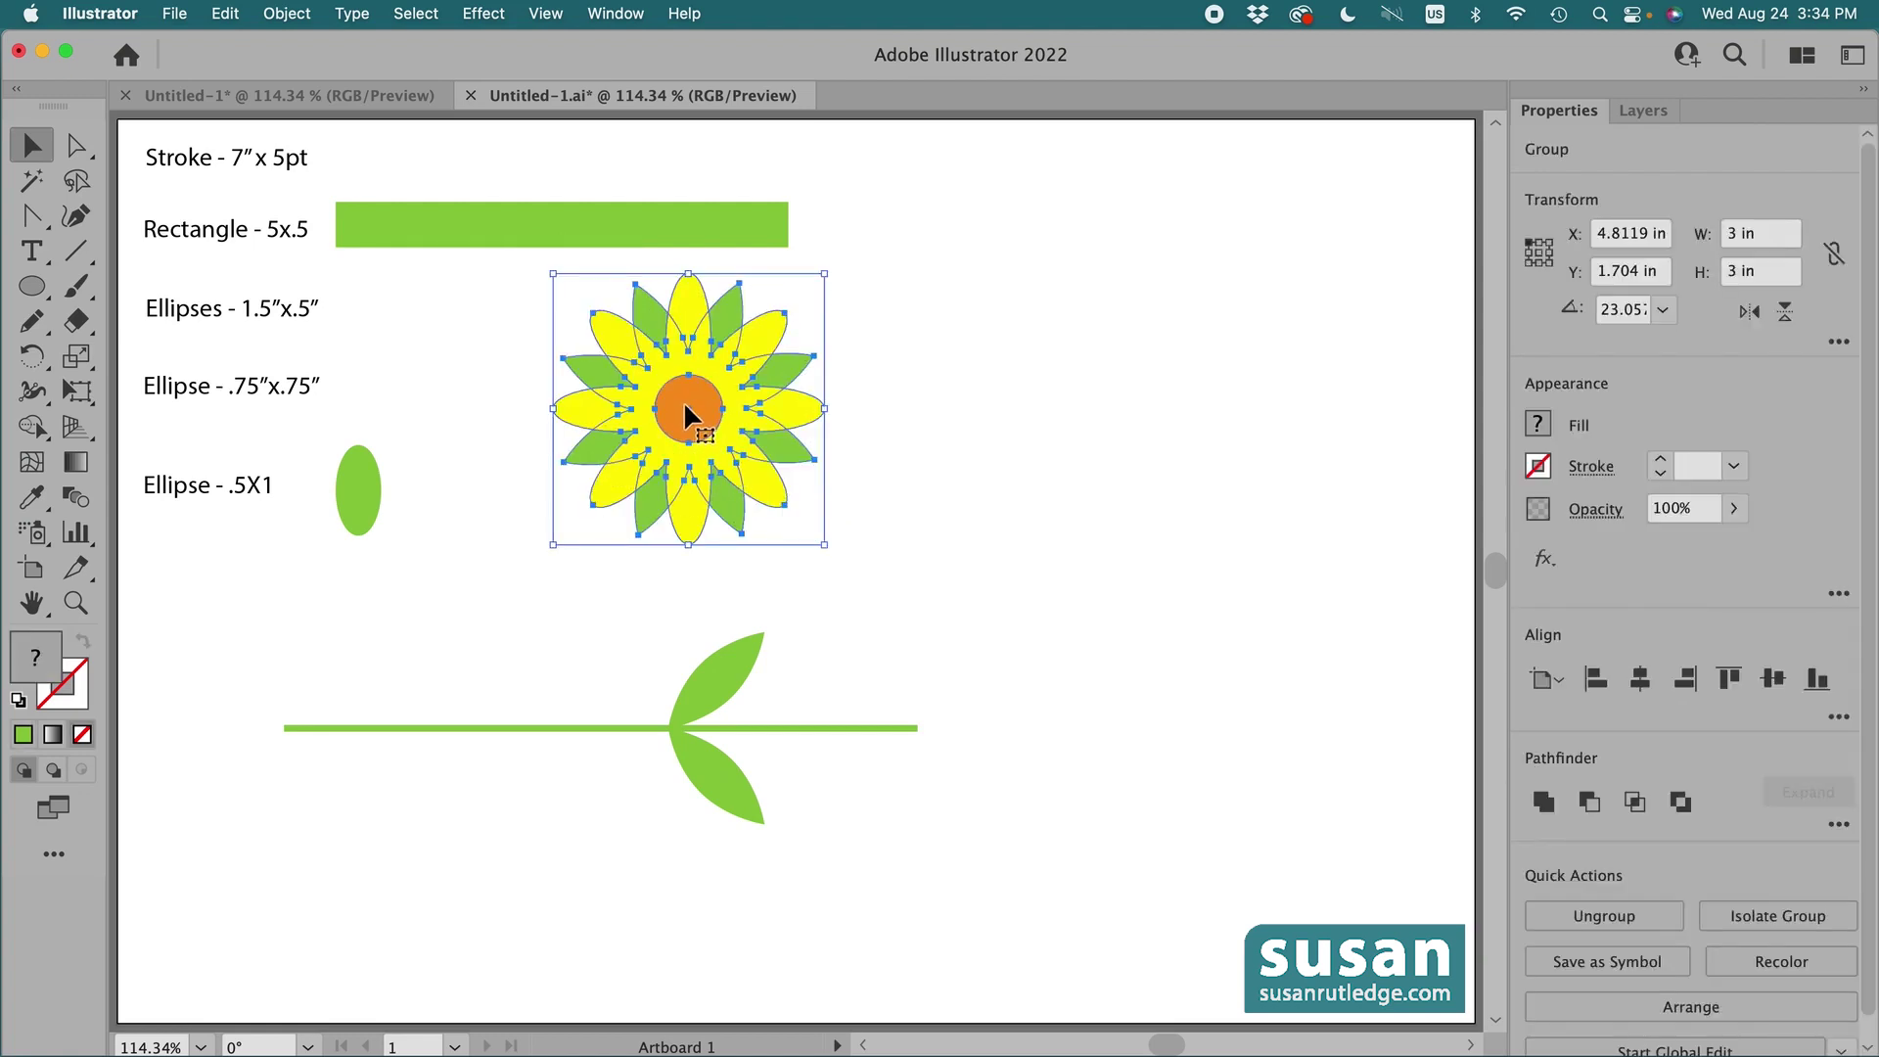
left_click_drag(685, 406, 912, 723)
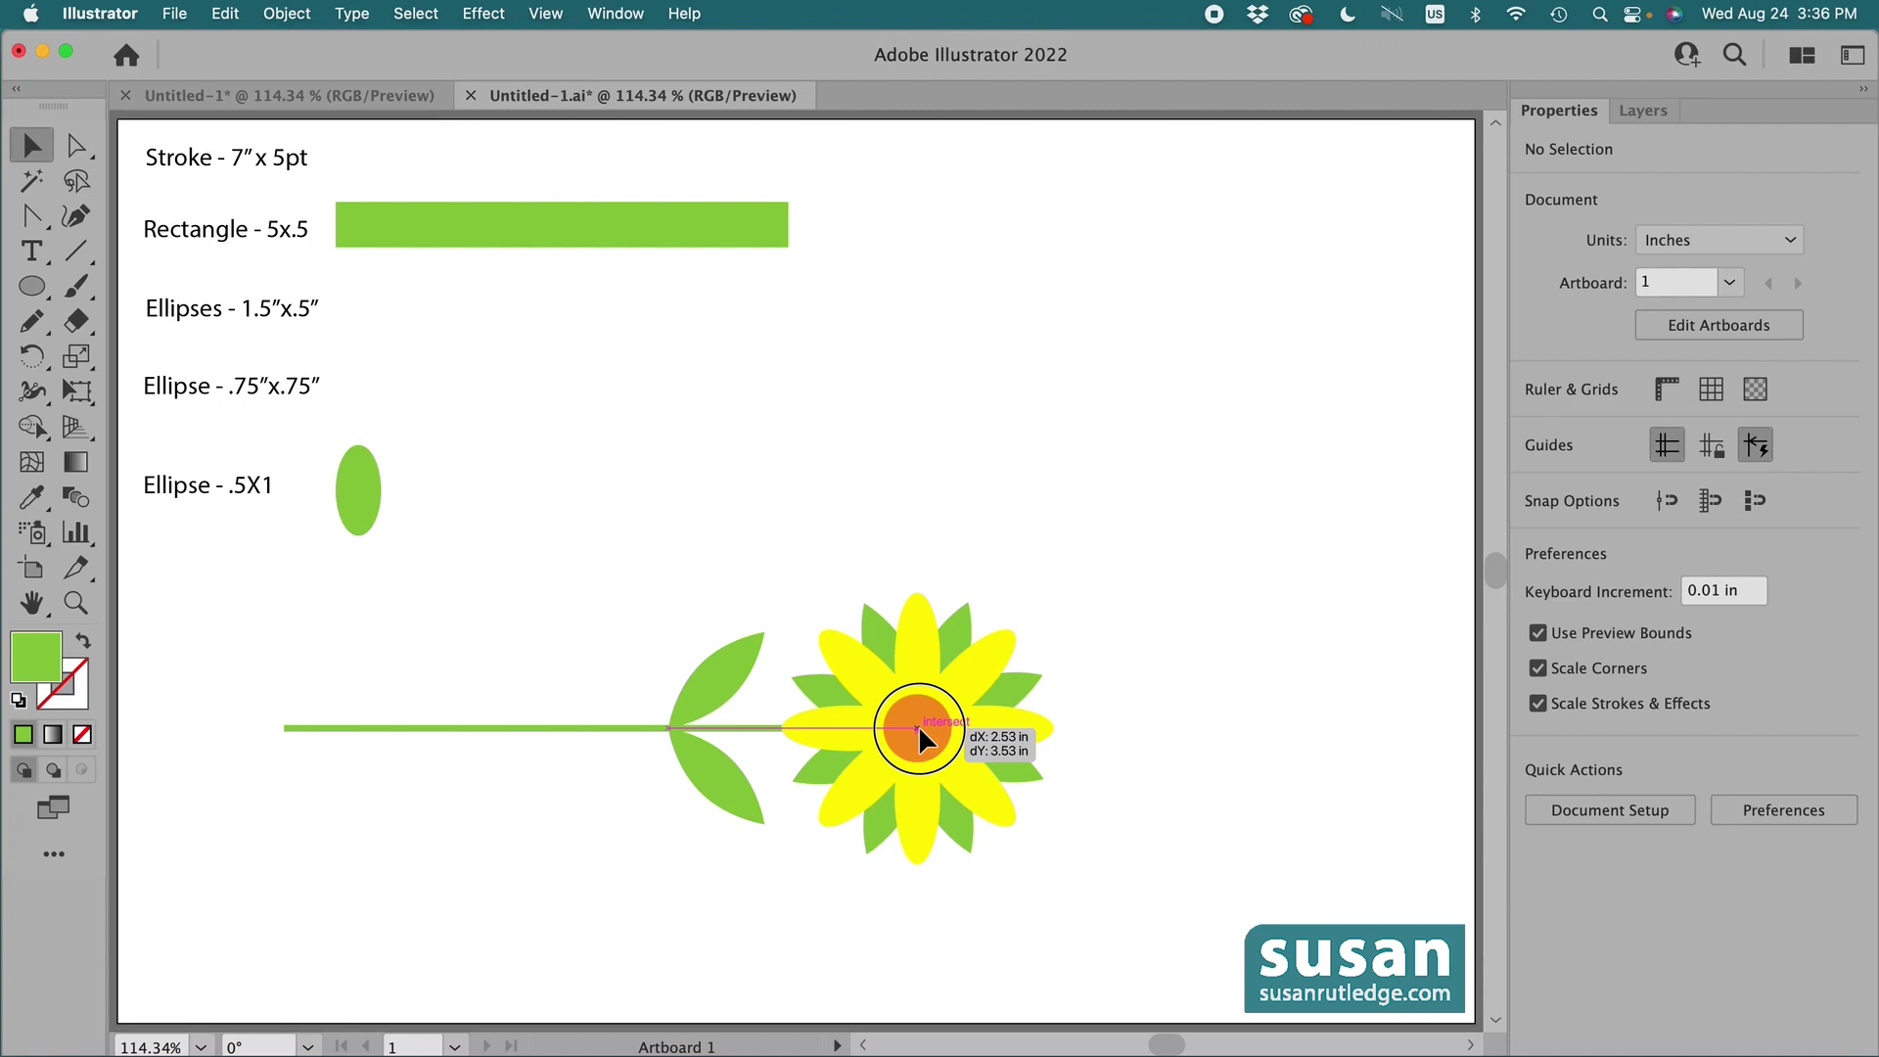
left_click_drag(918, 725, 918, 726)
left_click(479, 615)
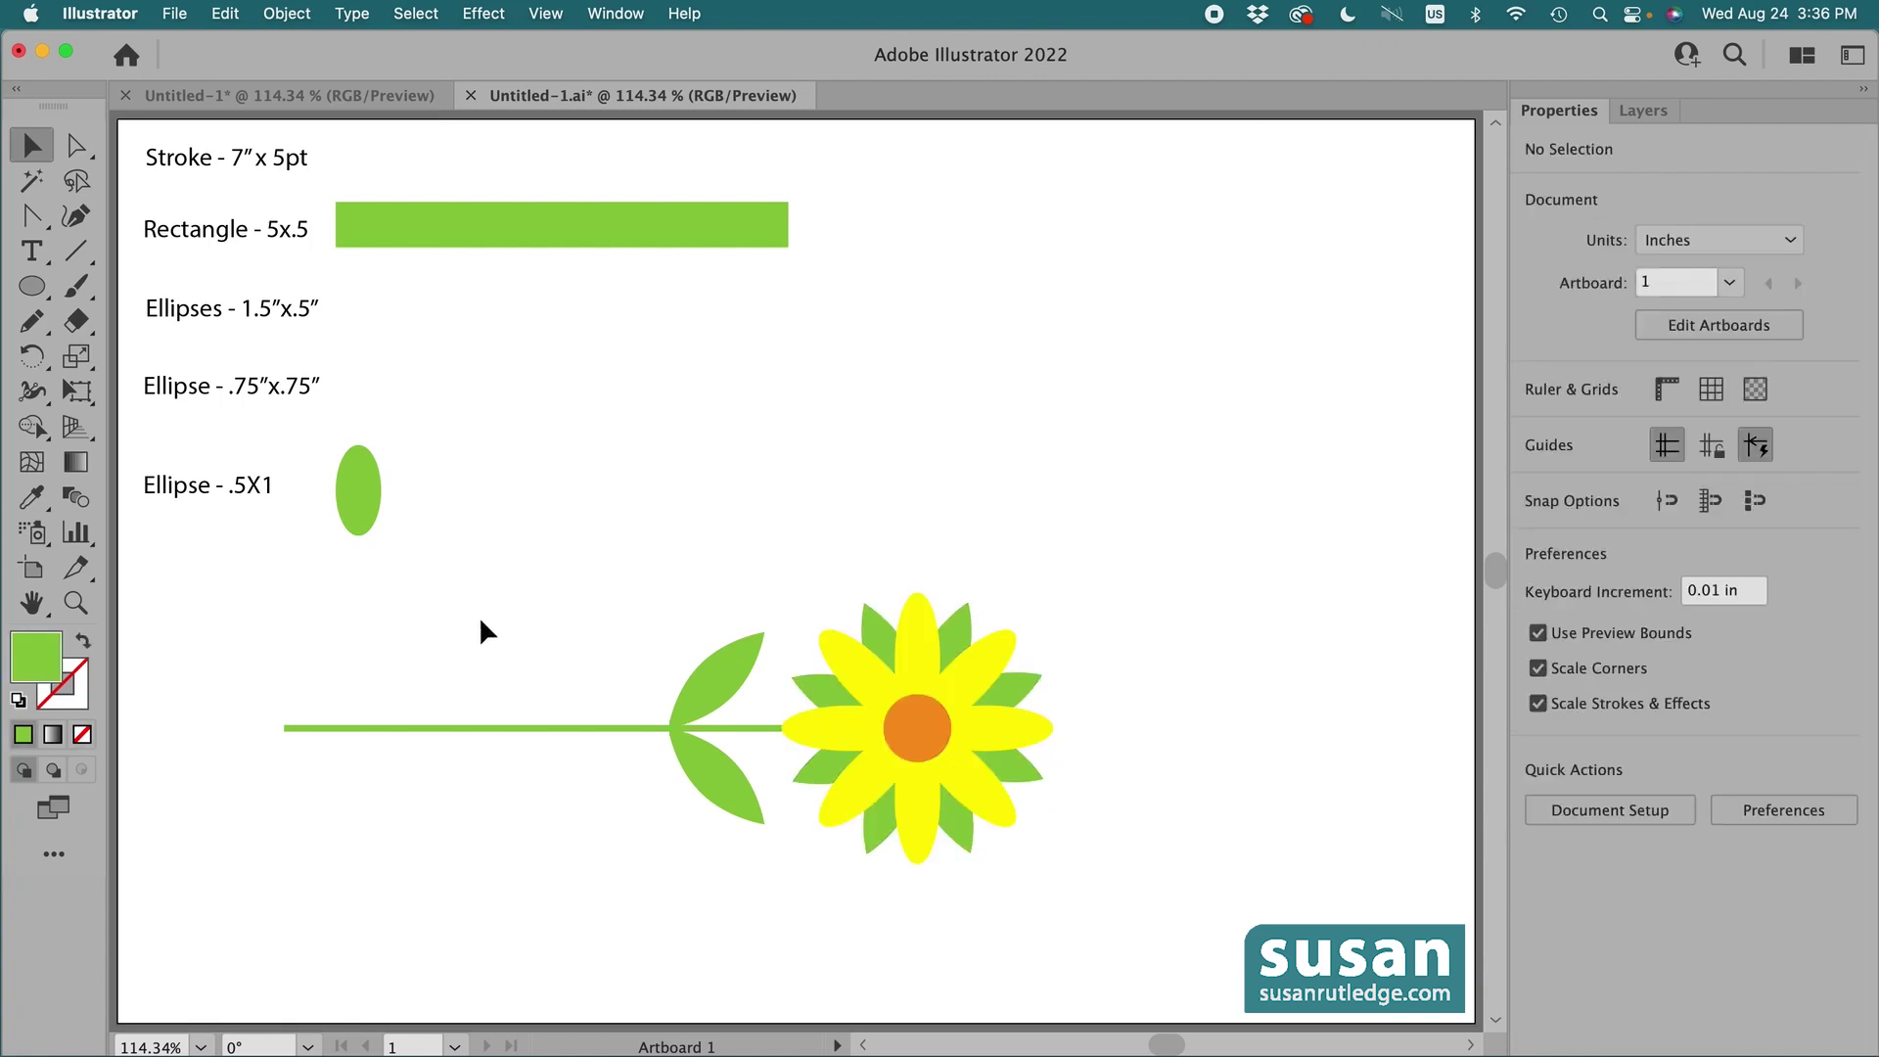
left_click_drag(474, 613, 1077, 896)
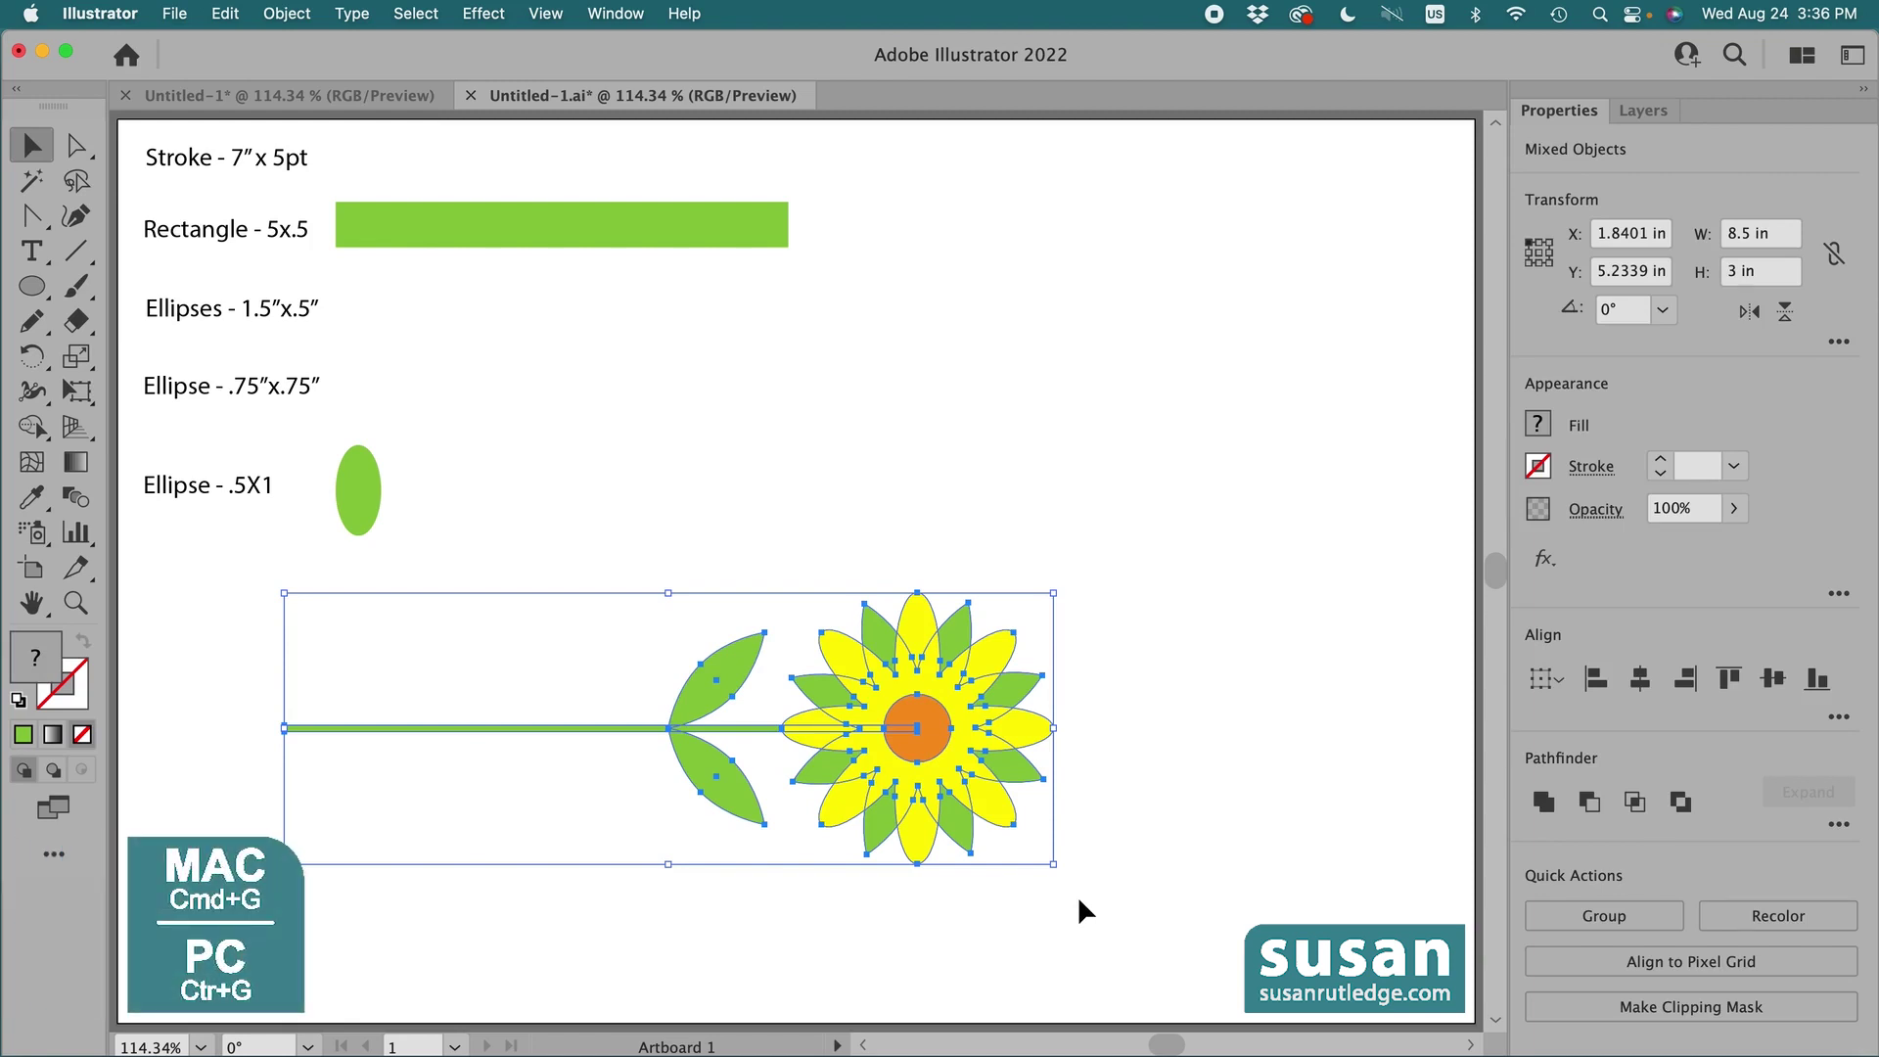
key("super+g")
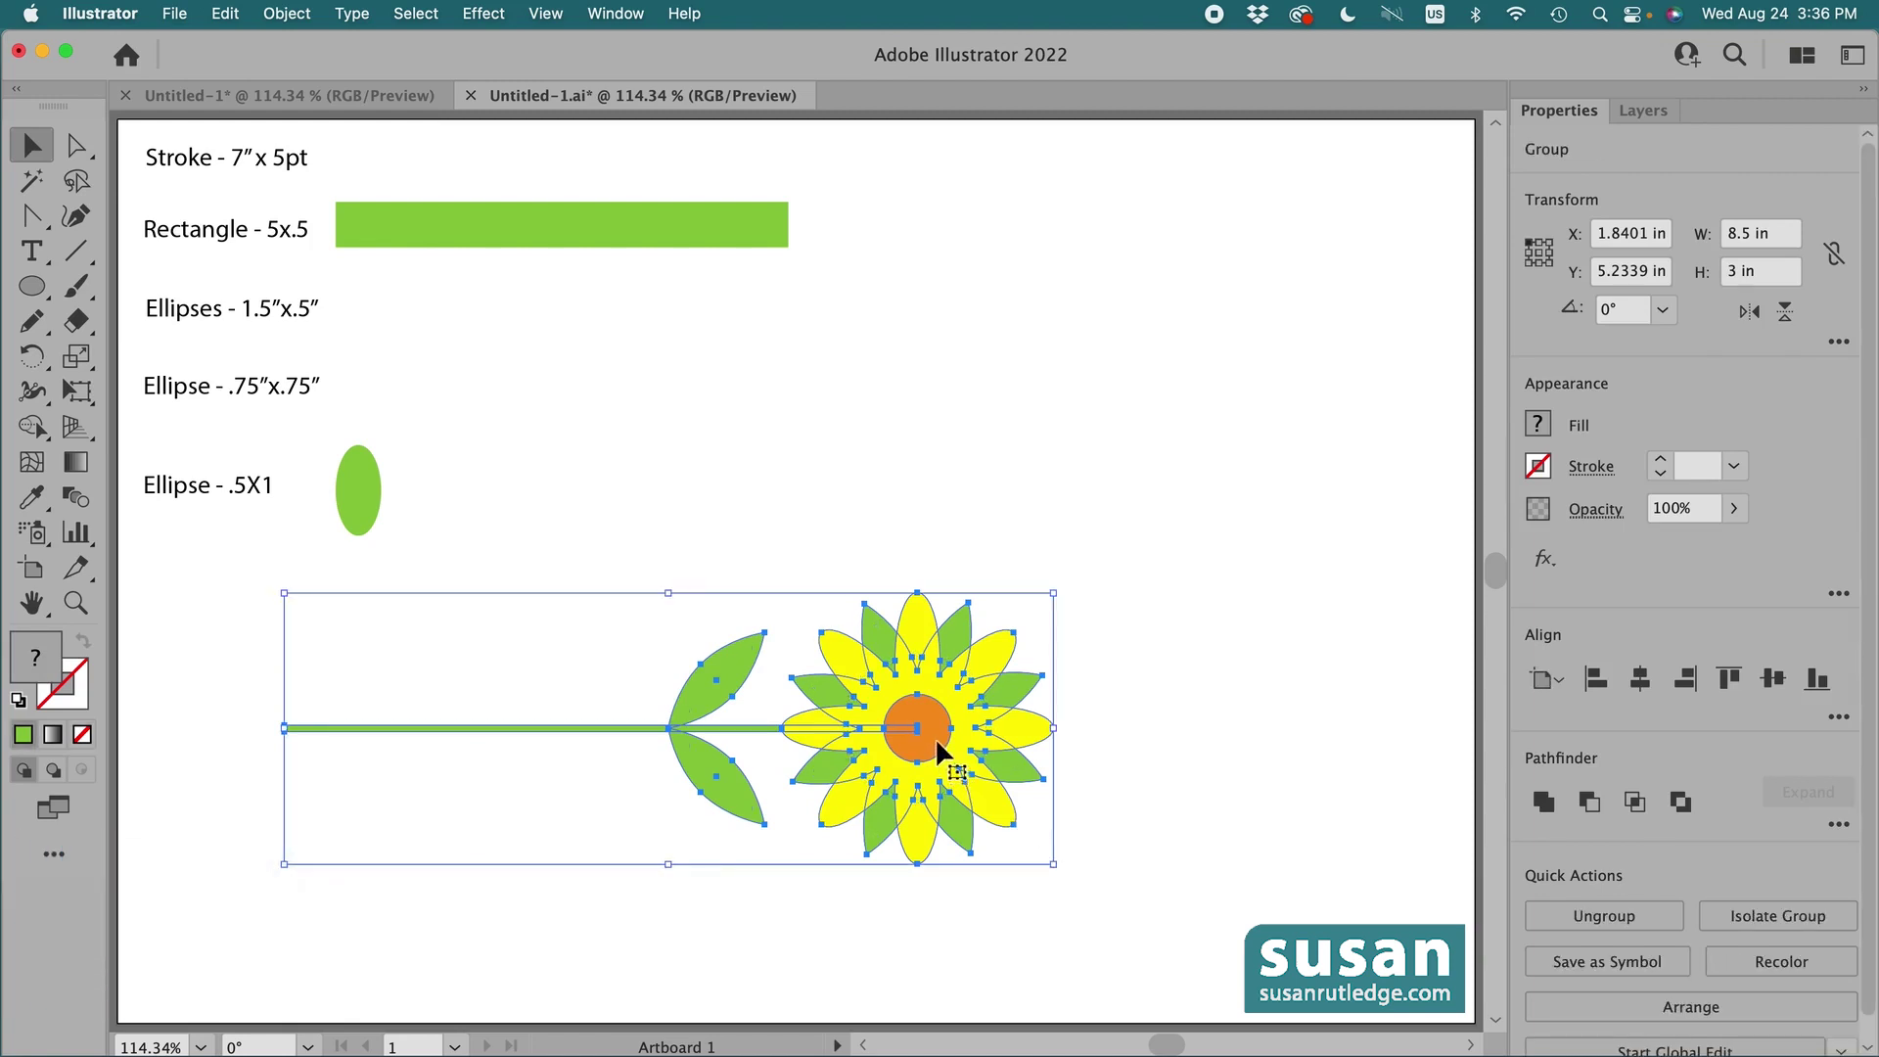
left_click_drag(935, 737, 1000, 337)
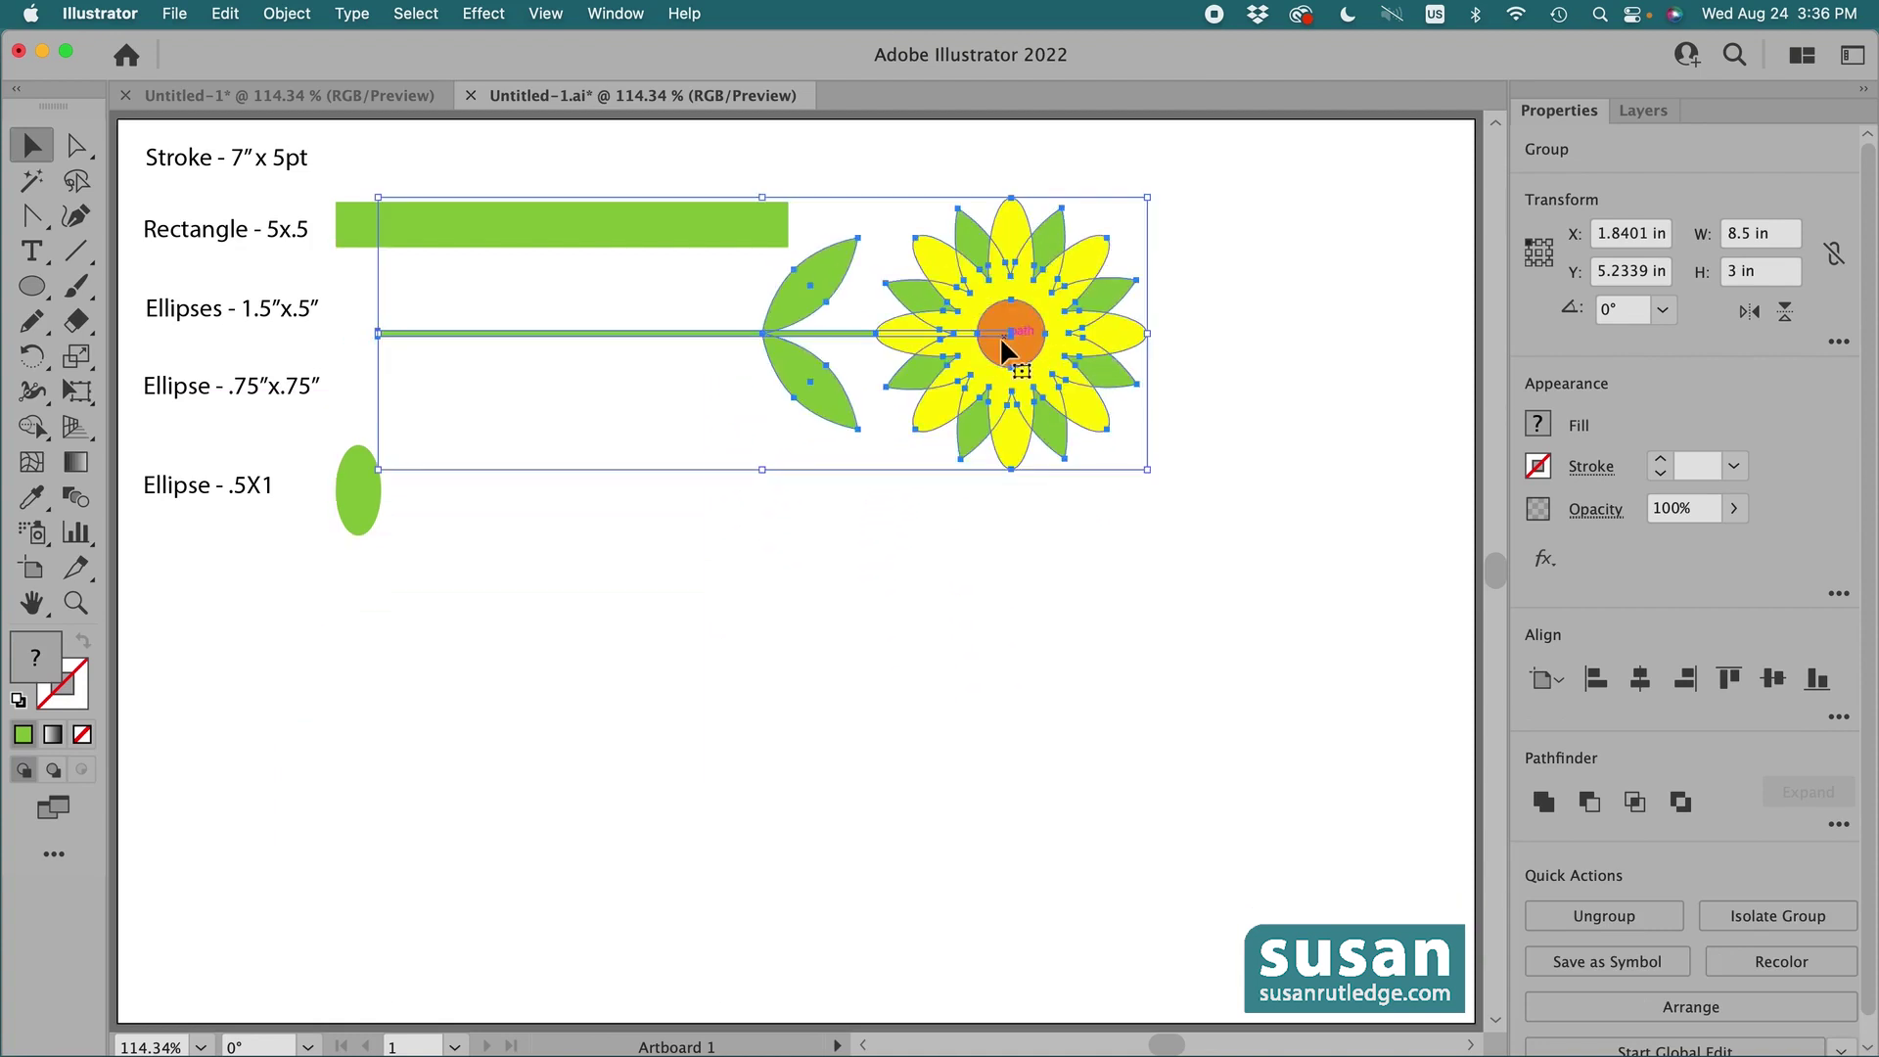
left_click_drag(352, 491, 656, 585)
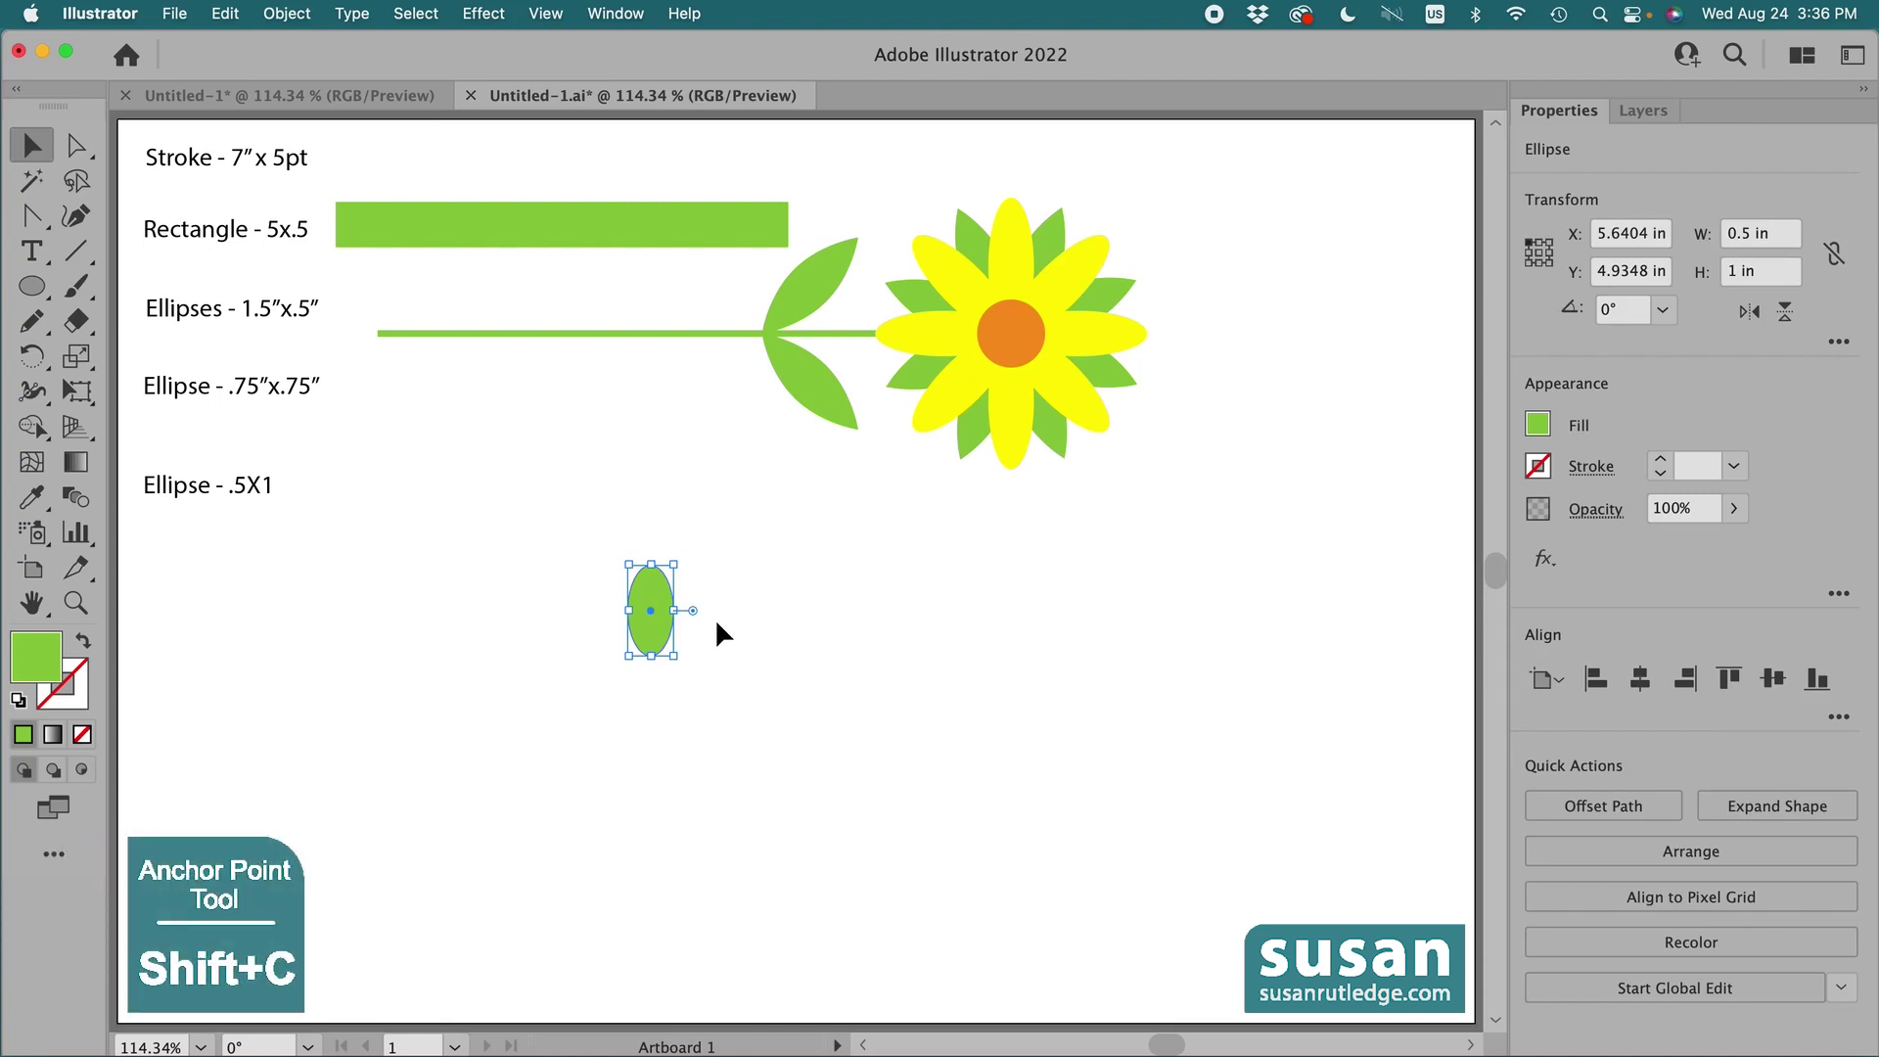
Convert the green ellipse's top anchor into a sharp point
key("shift+c")
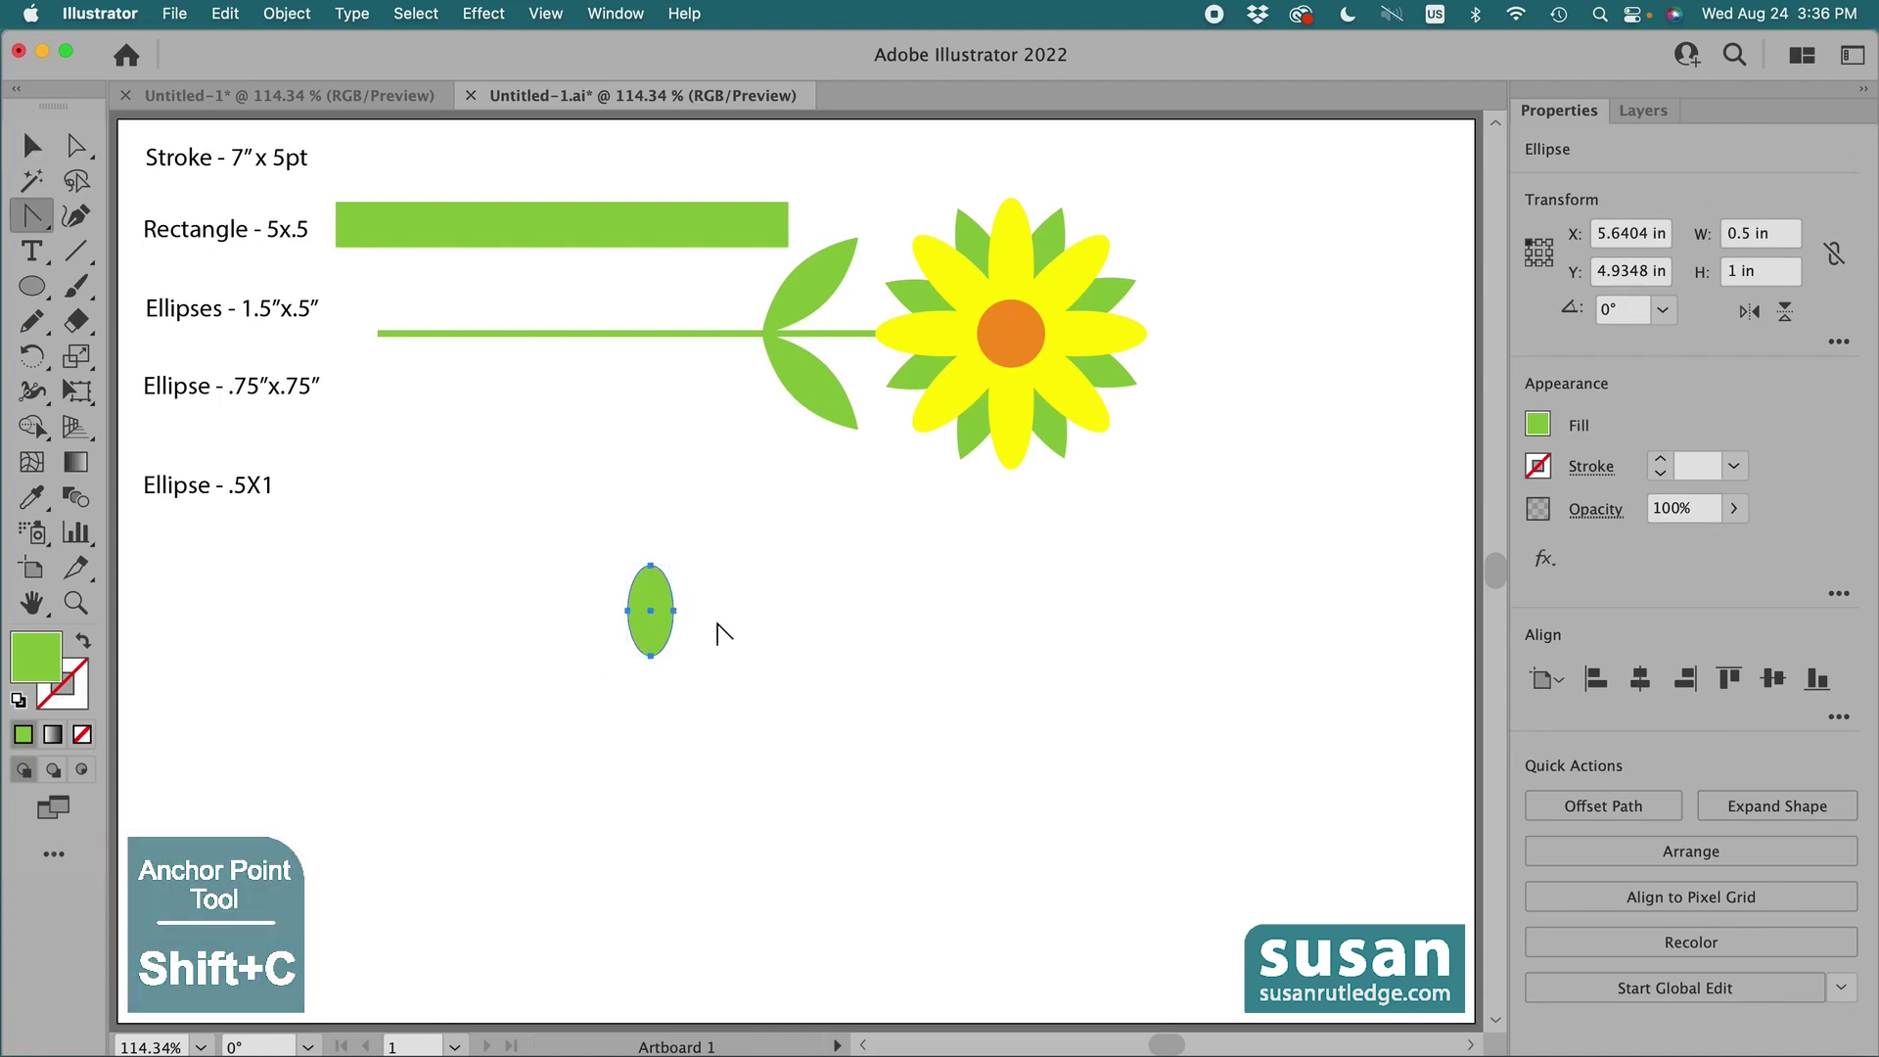
left_click(651, 565)
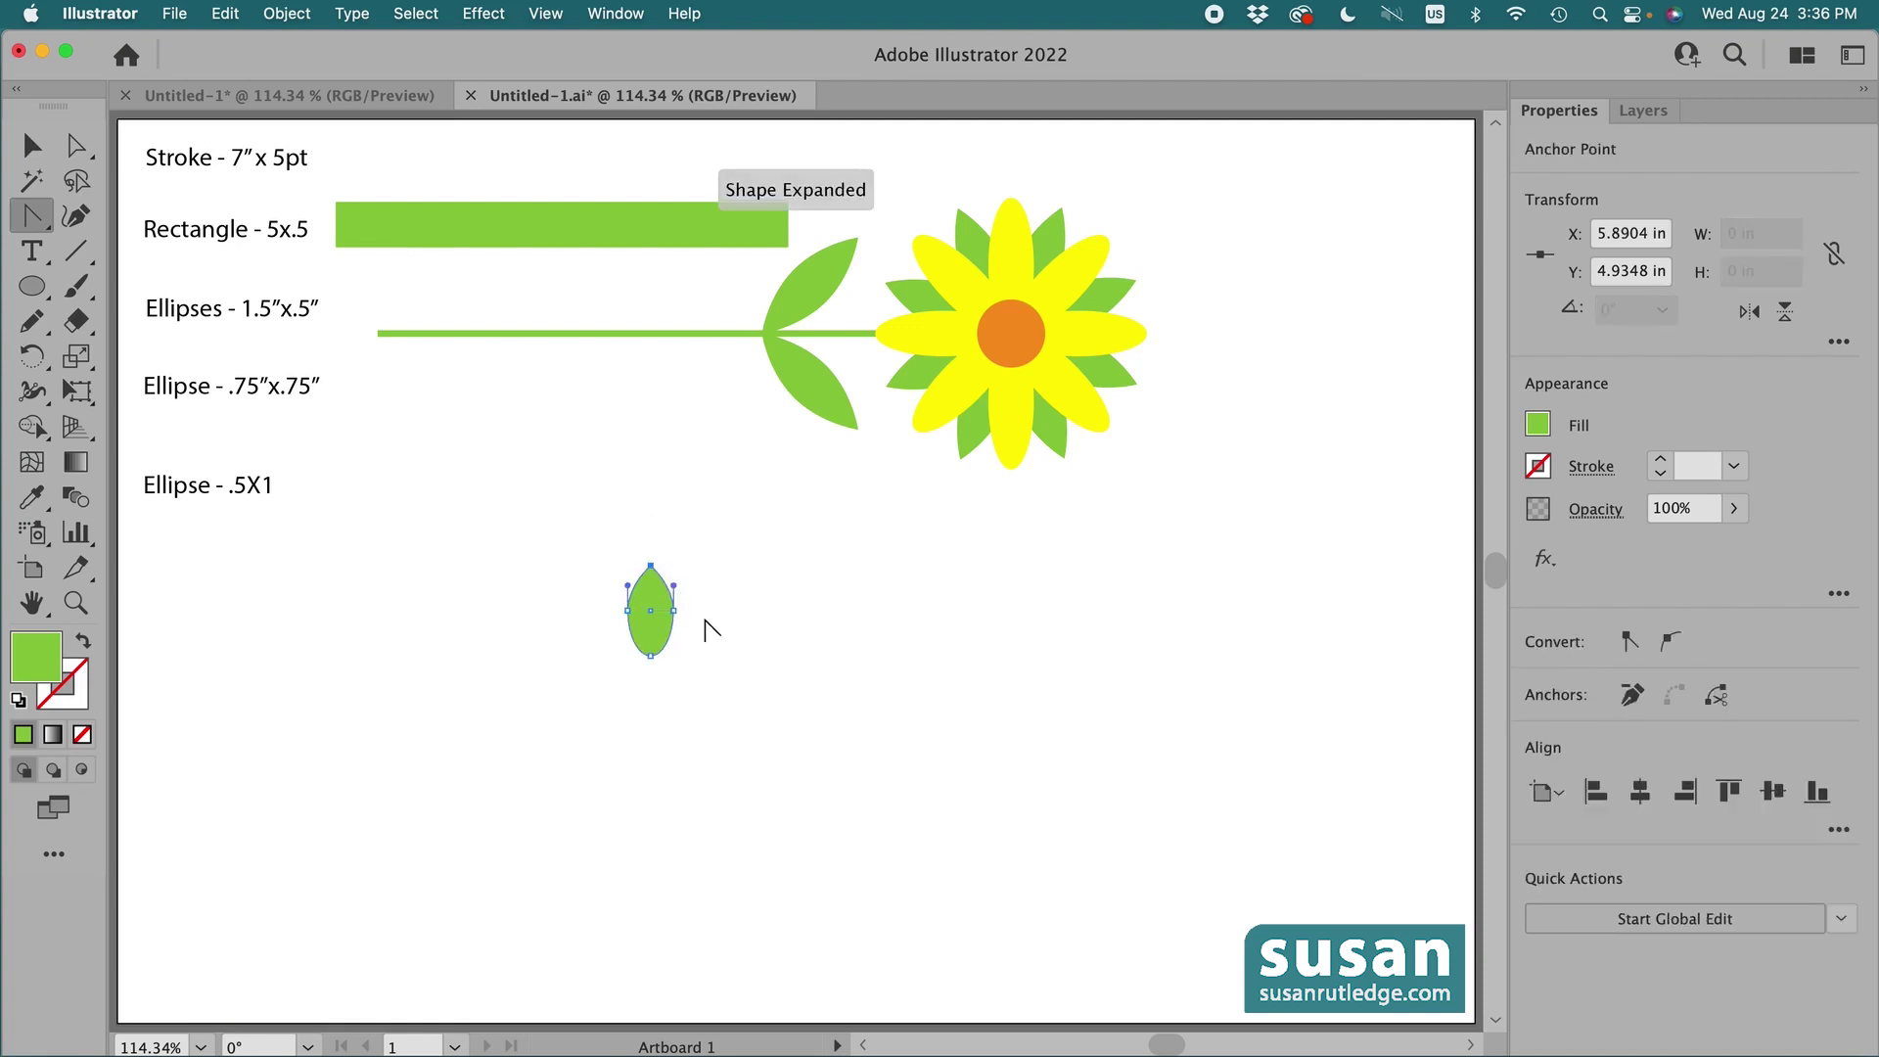
key("v")
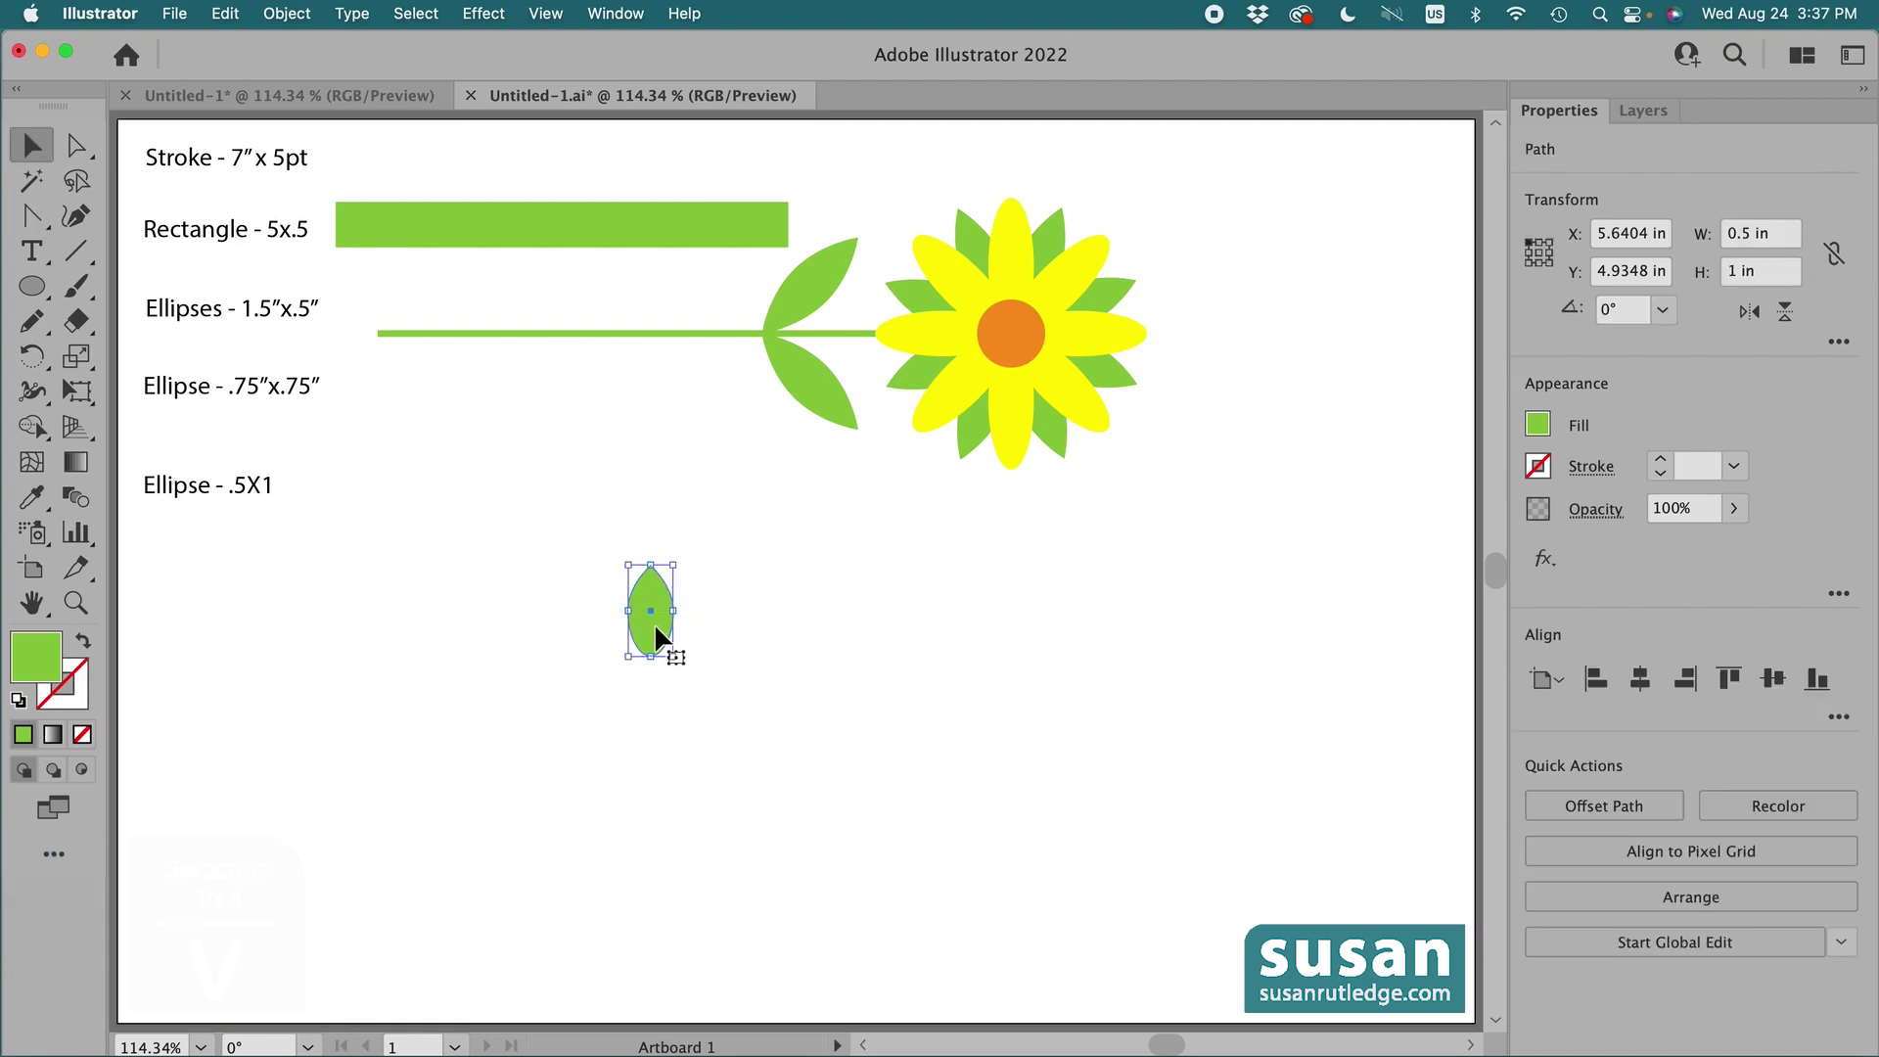
Copy the pointed shape 0.5 in to the right and repeat until ten sit in a row
left_click_drag(657, 628, 698, 637)
left_click_drag(699, 628, 704, 629)
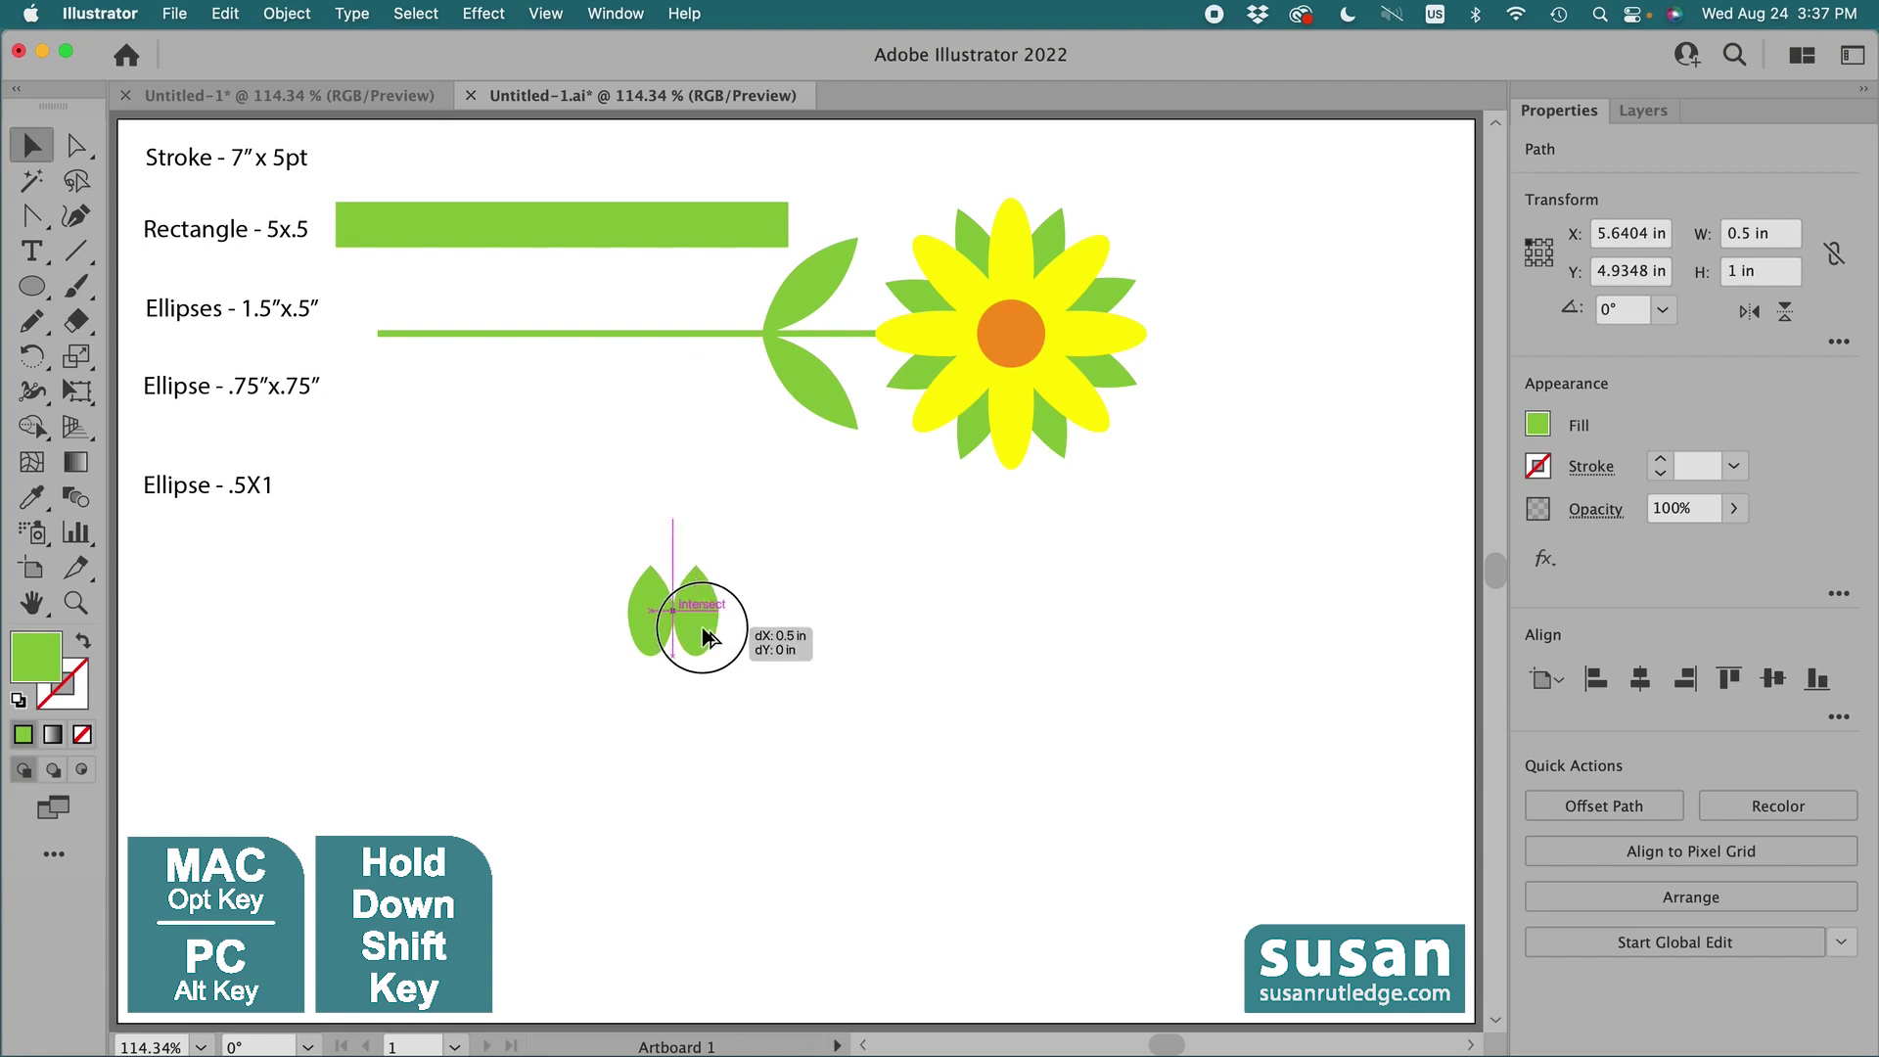
left_click_drag(704, 629, 702, 627)
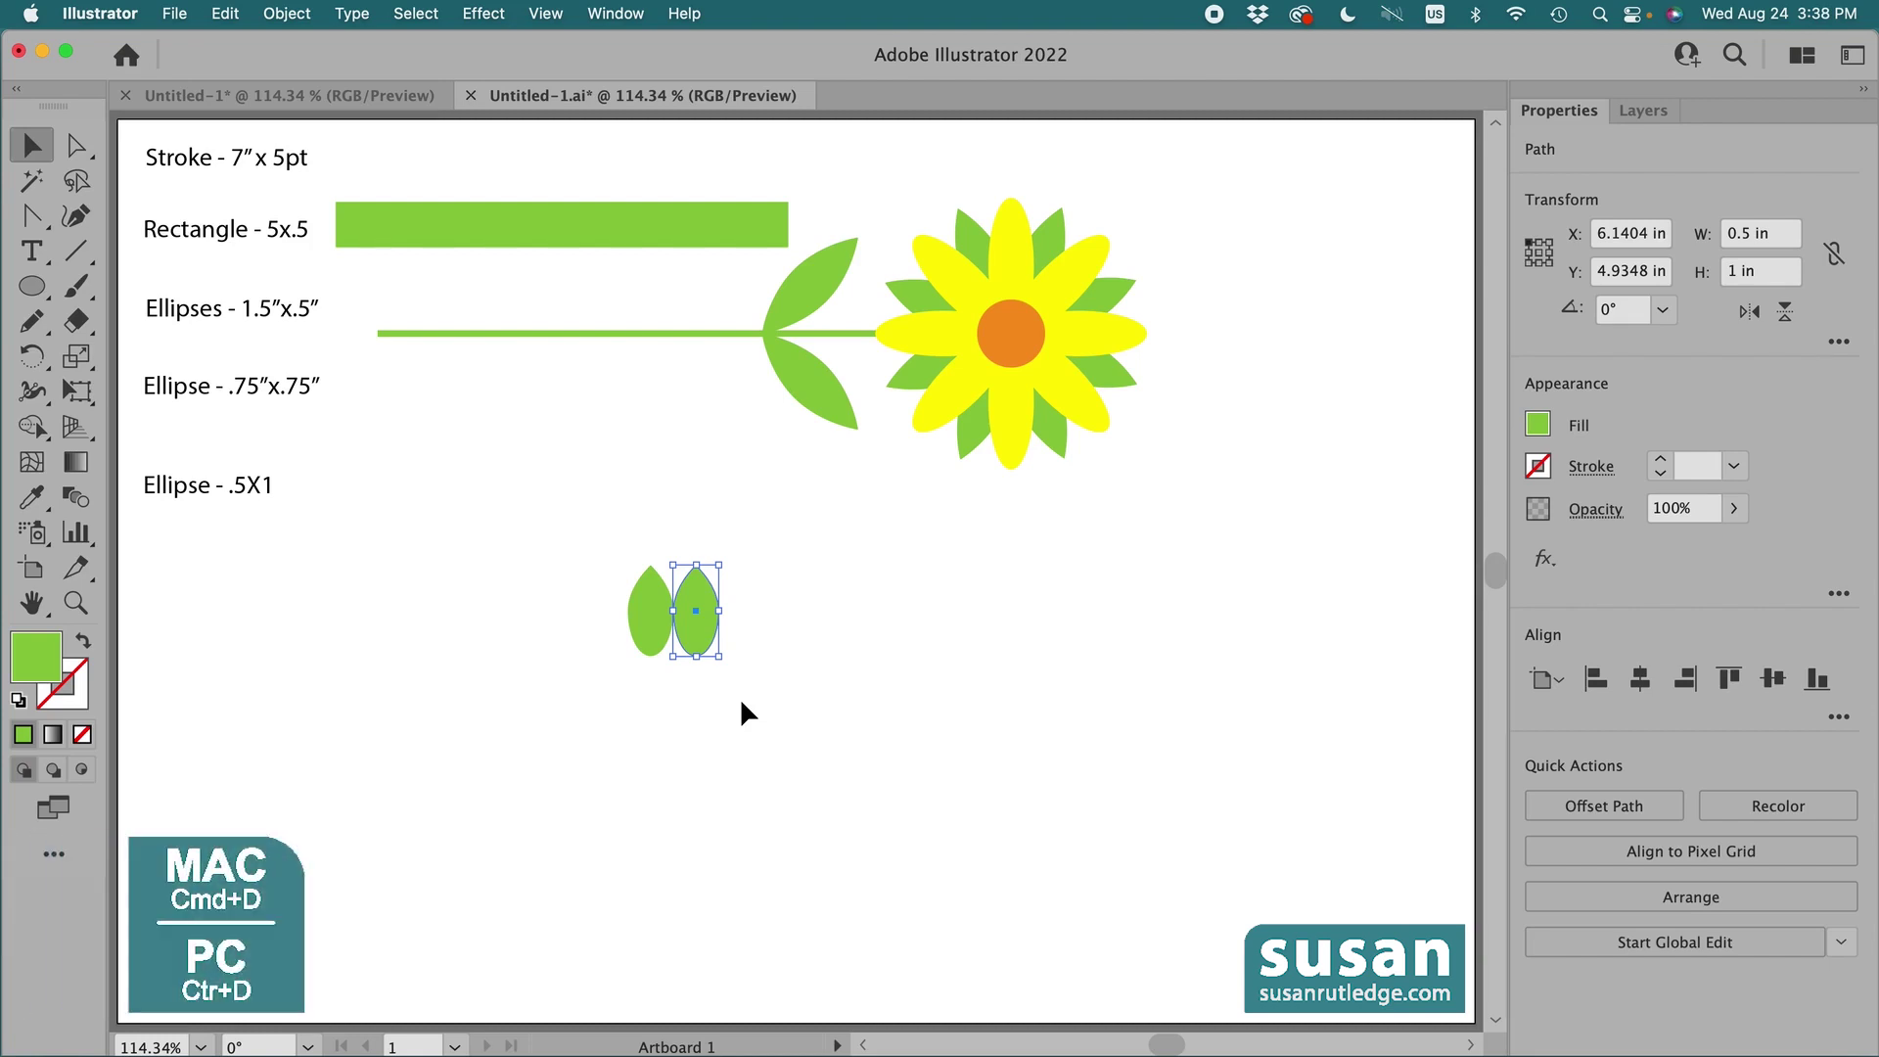
key("a")
key("super+d")
key("super+d")
key("super+d")
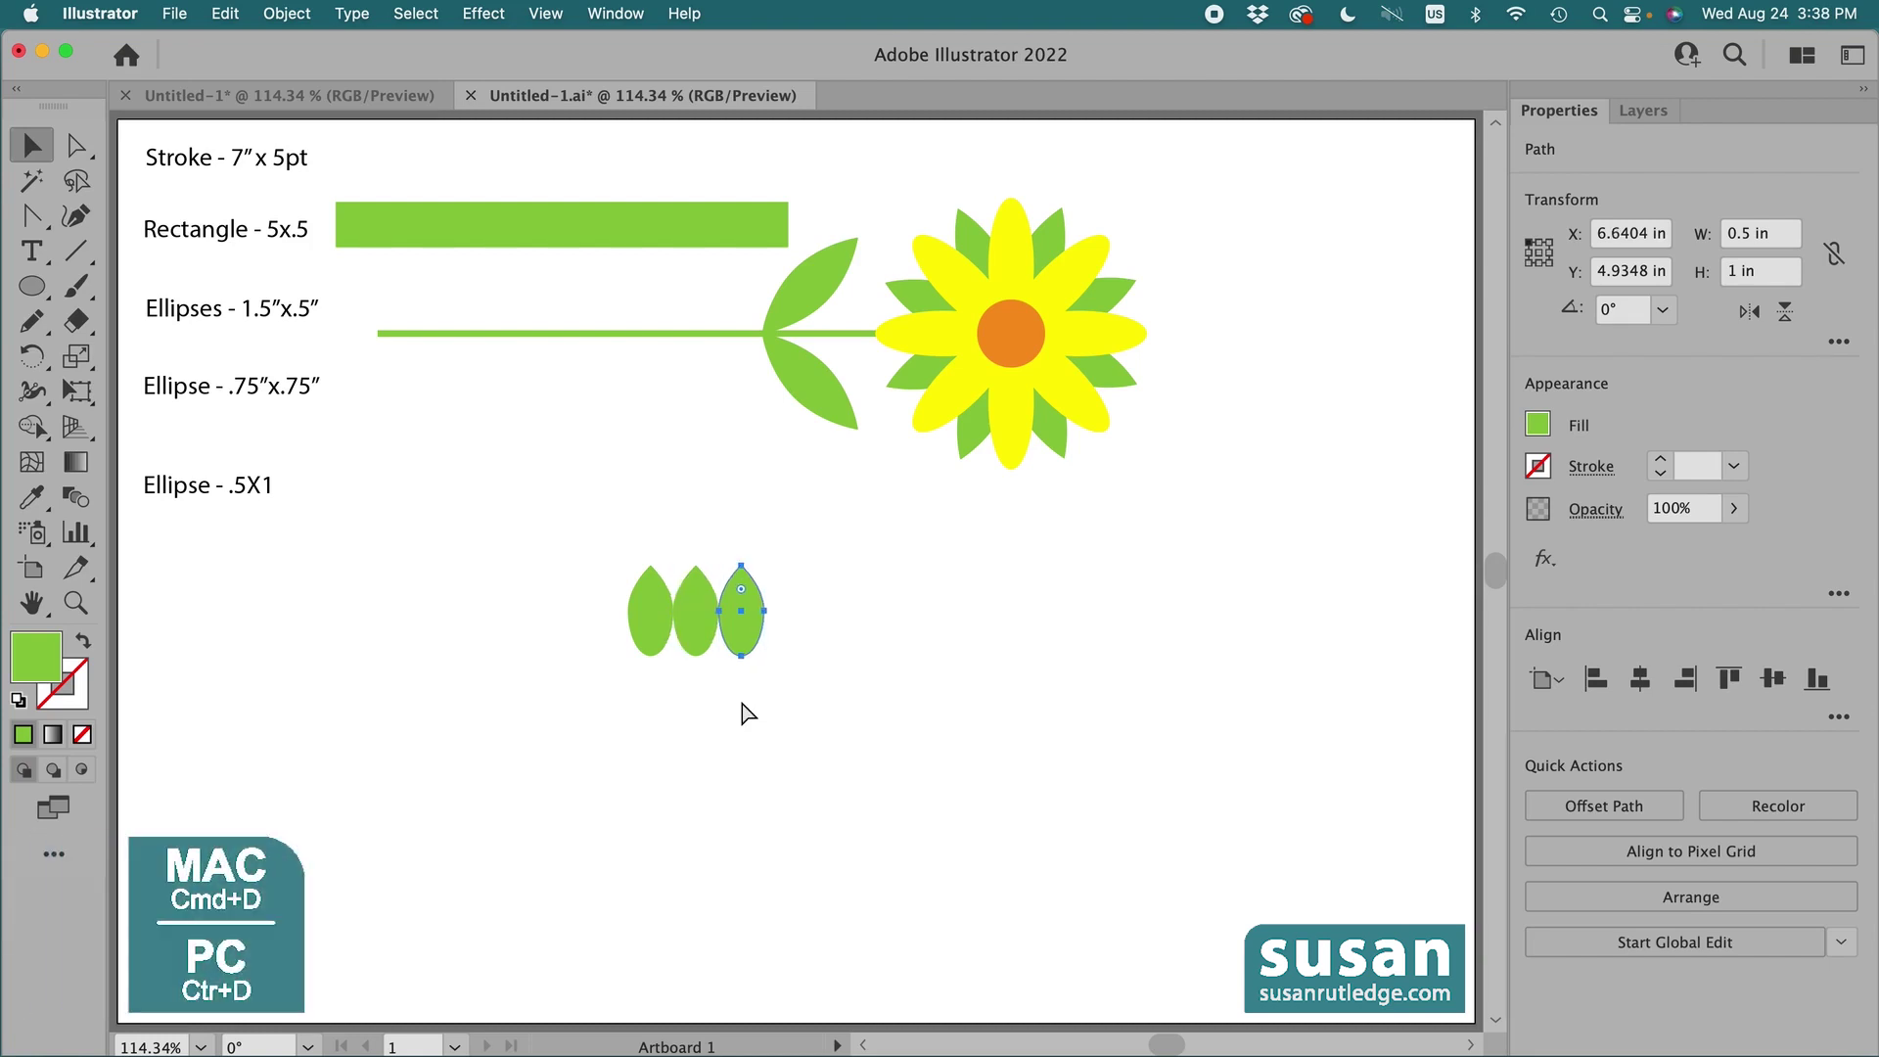
key("super+d")
key("super+d")
key("super+d")
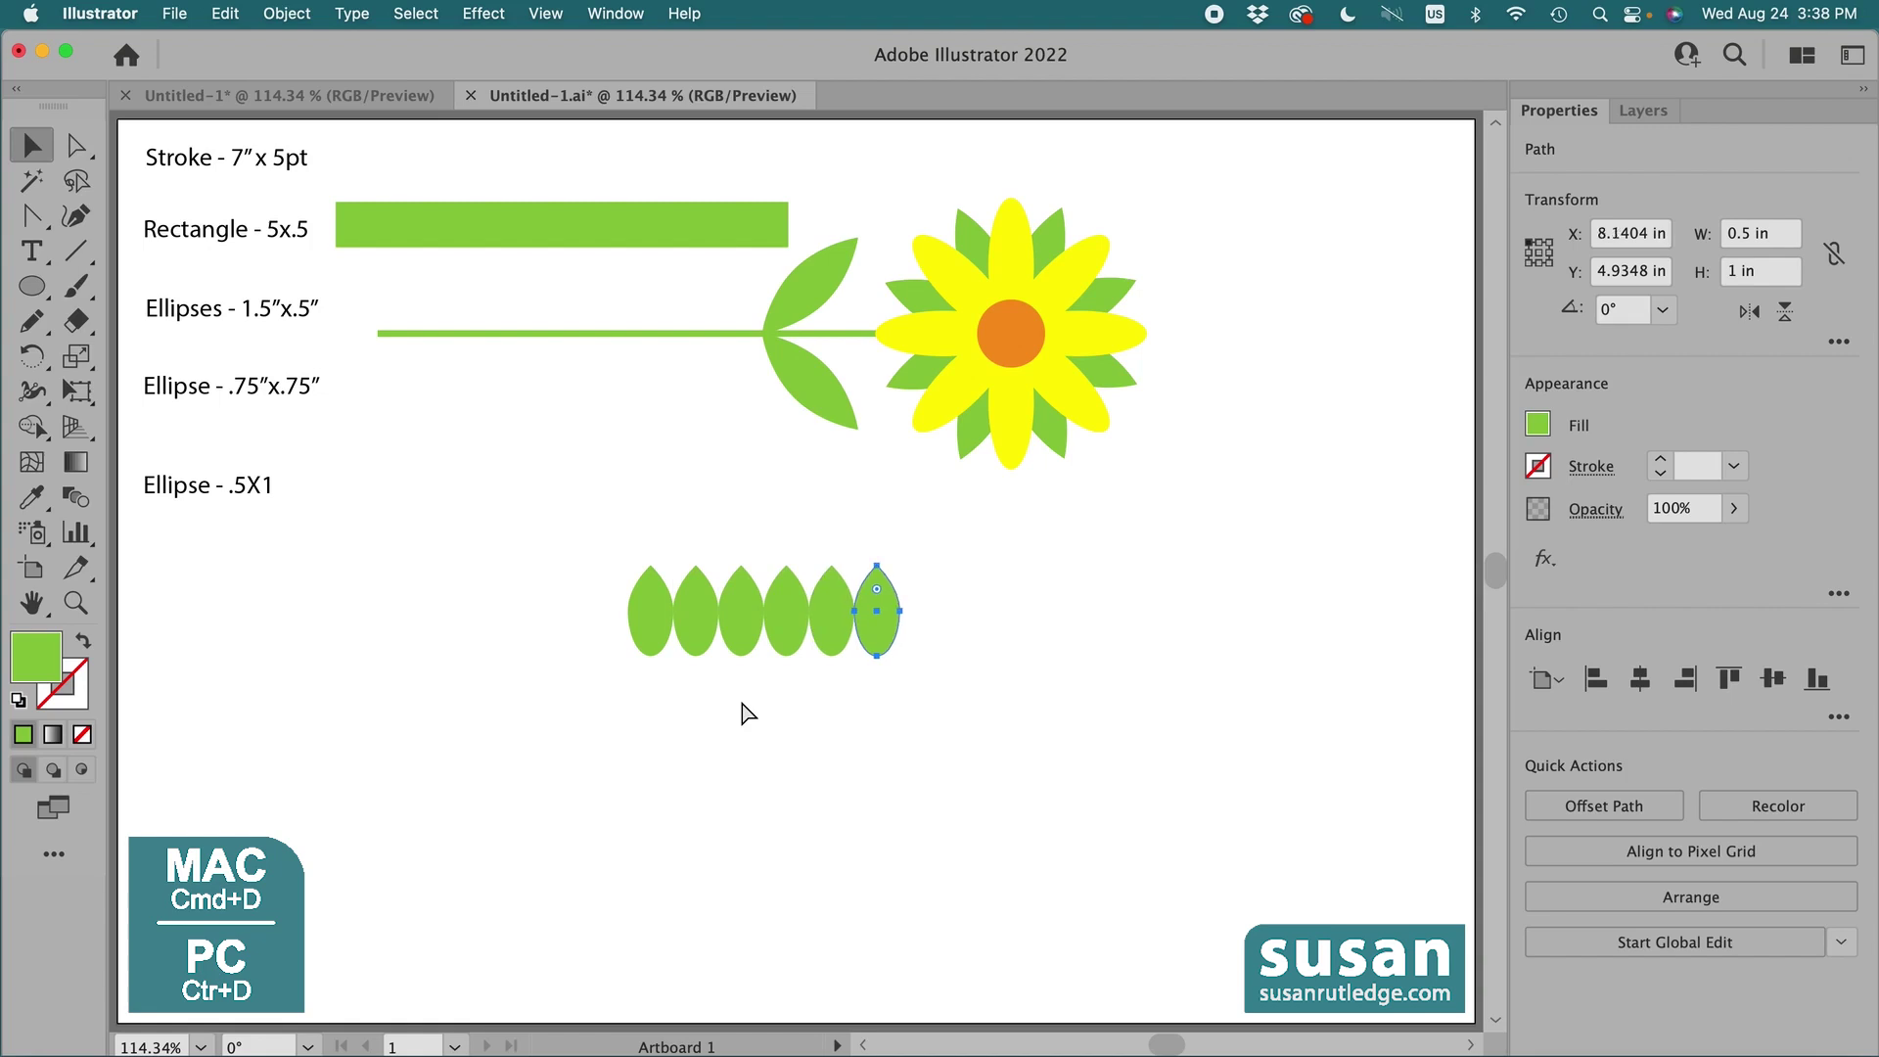
key("super+d")
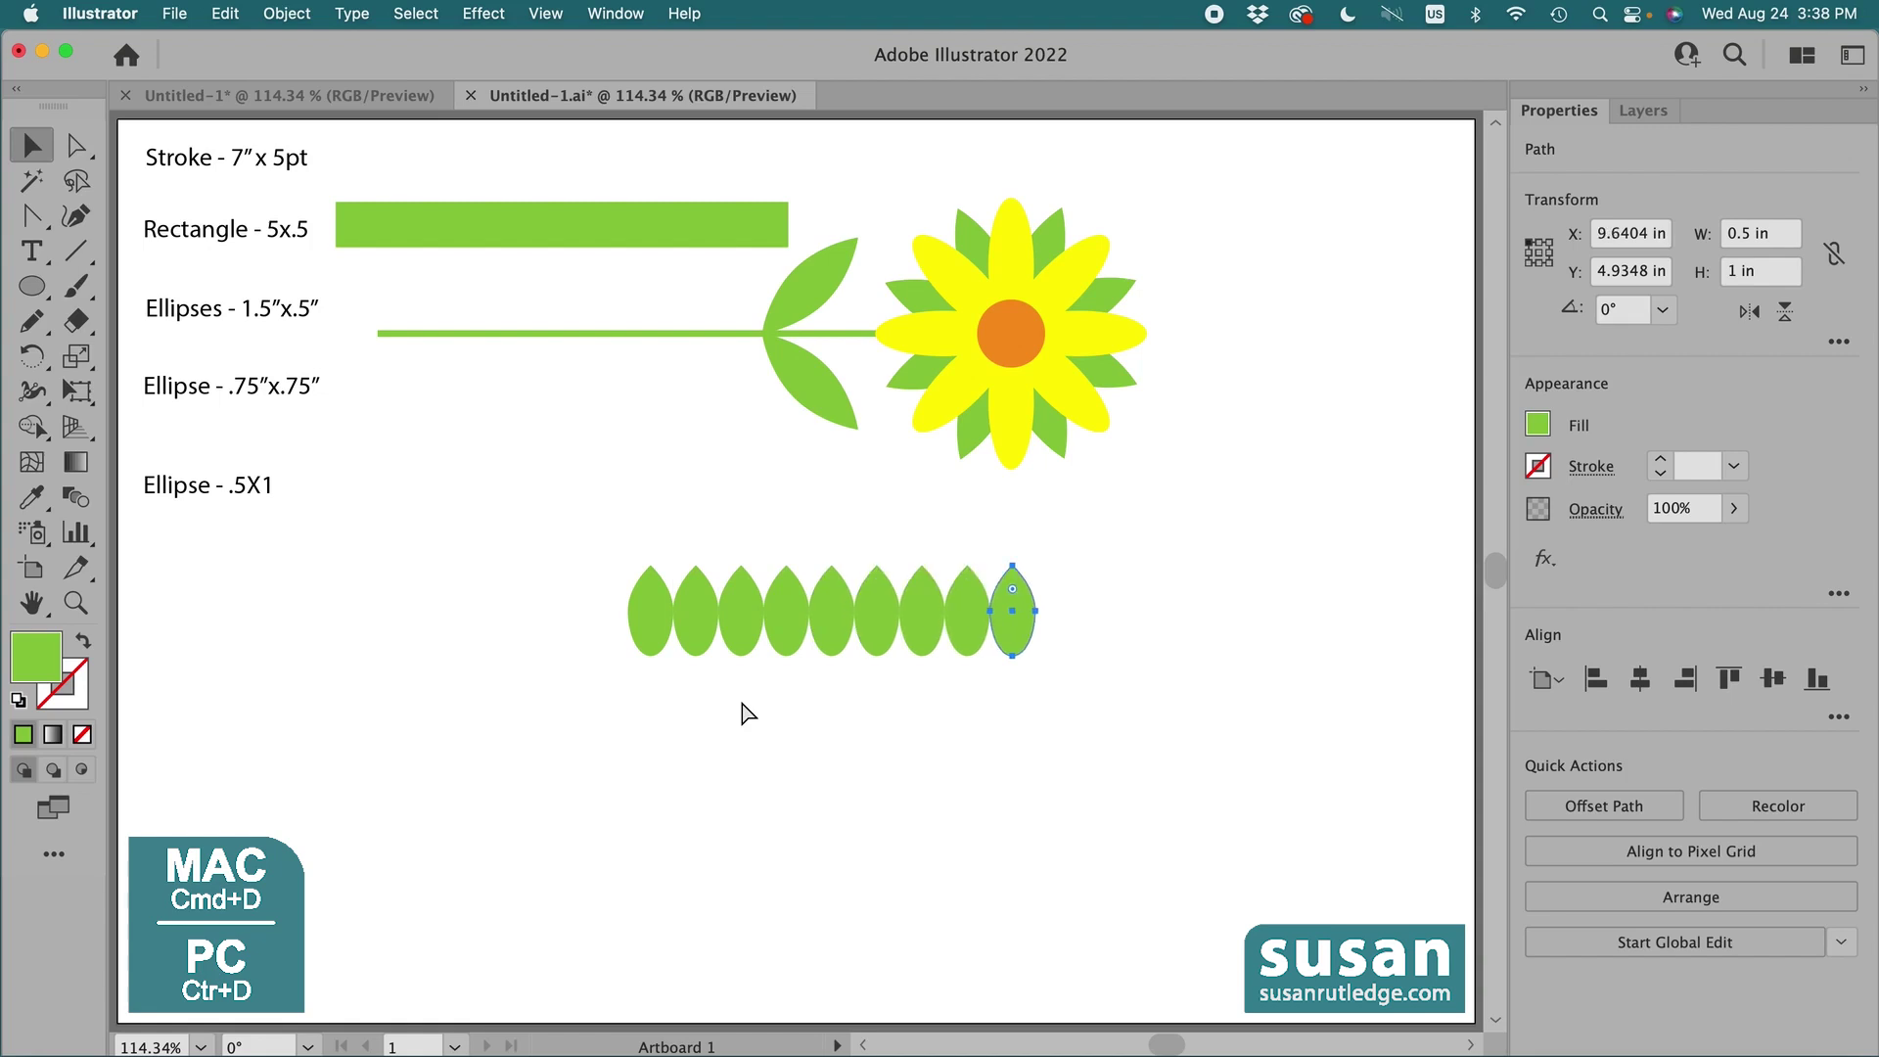
key("super+d")
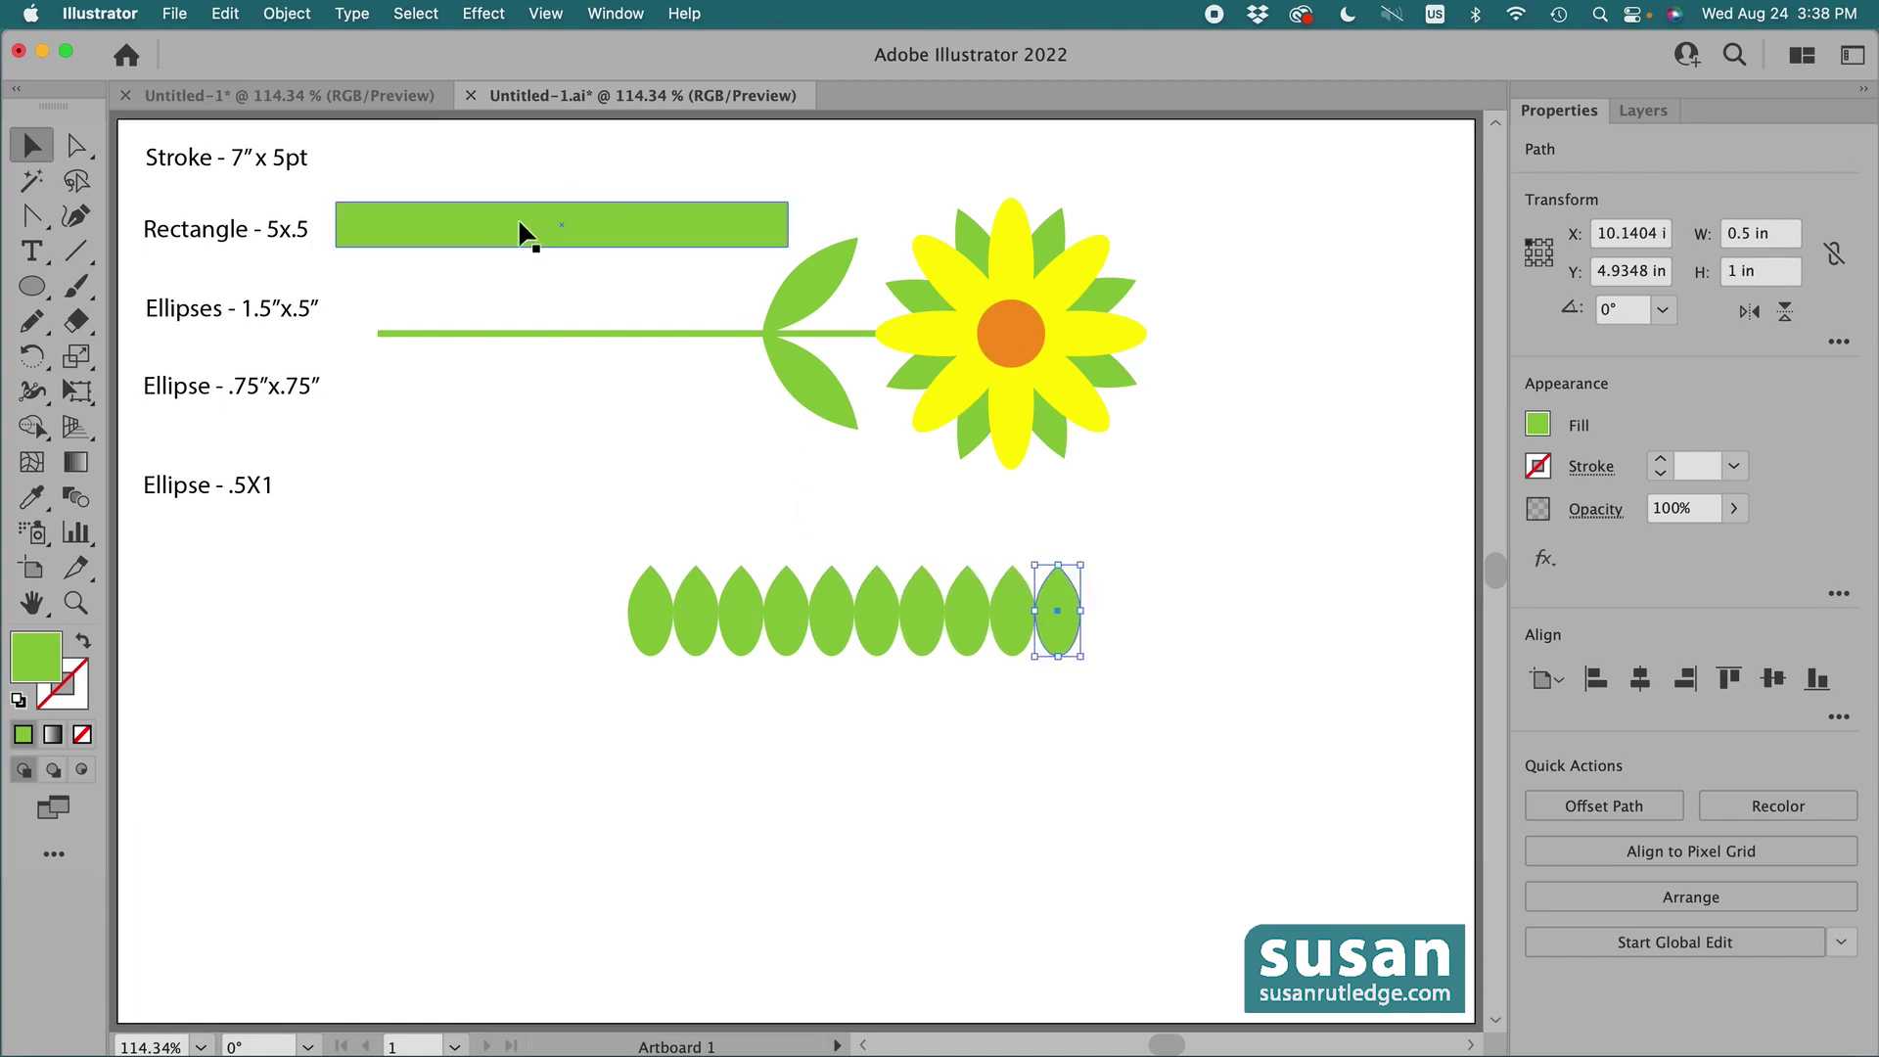
Move the rectangle onto the ellipse row and unite them into one 5 x 1 in grass shape
left_click_drag(513, 224, 804, 630)
left_click_drag(566, 537, 1272, 754)
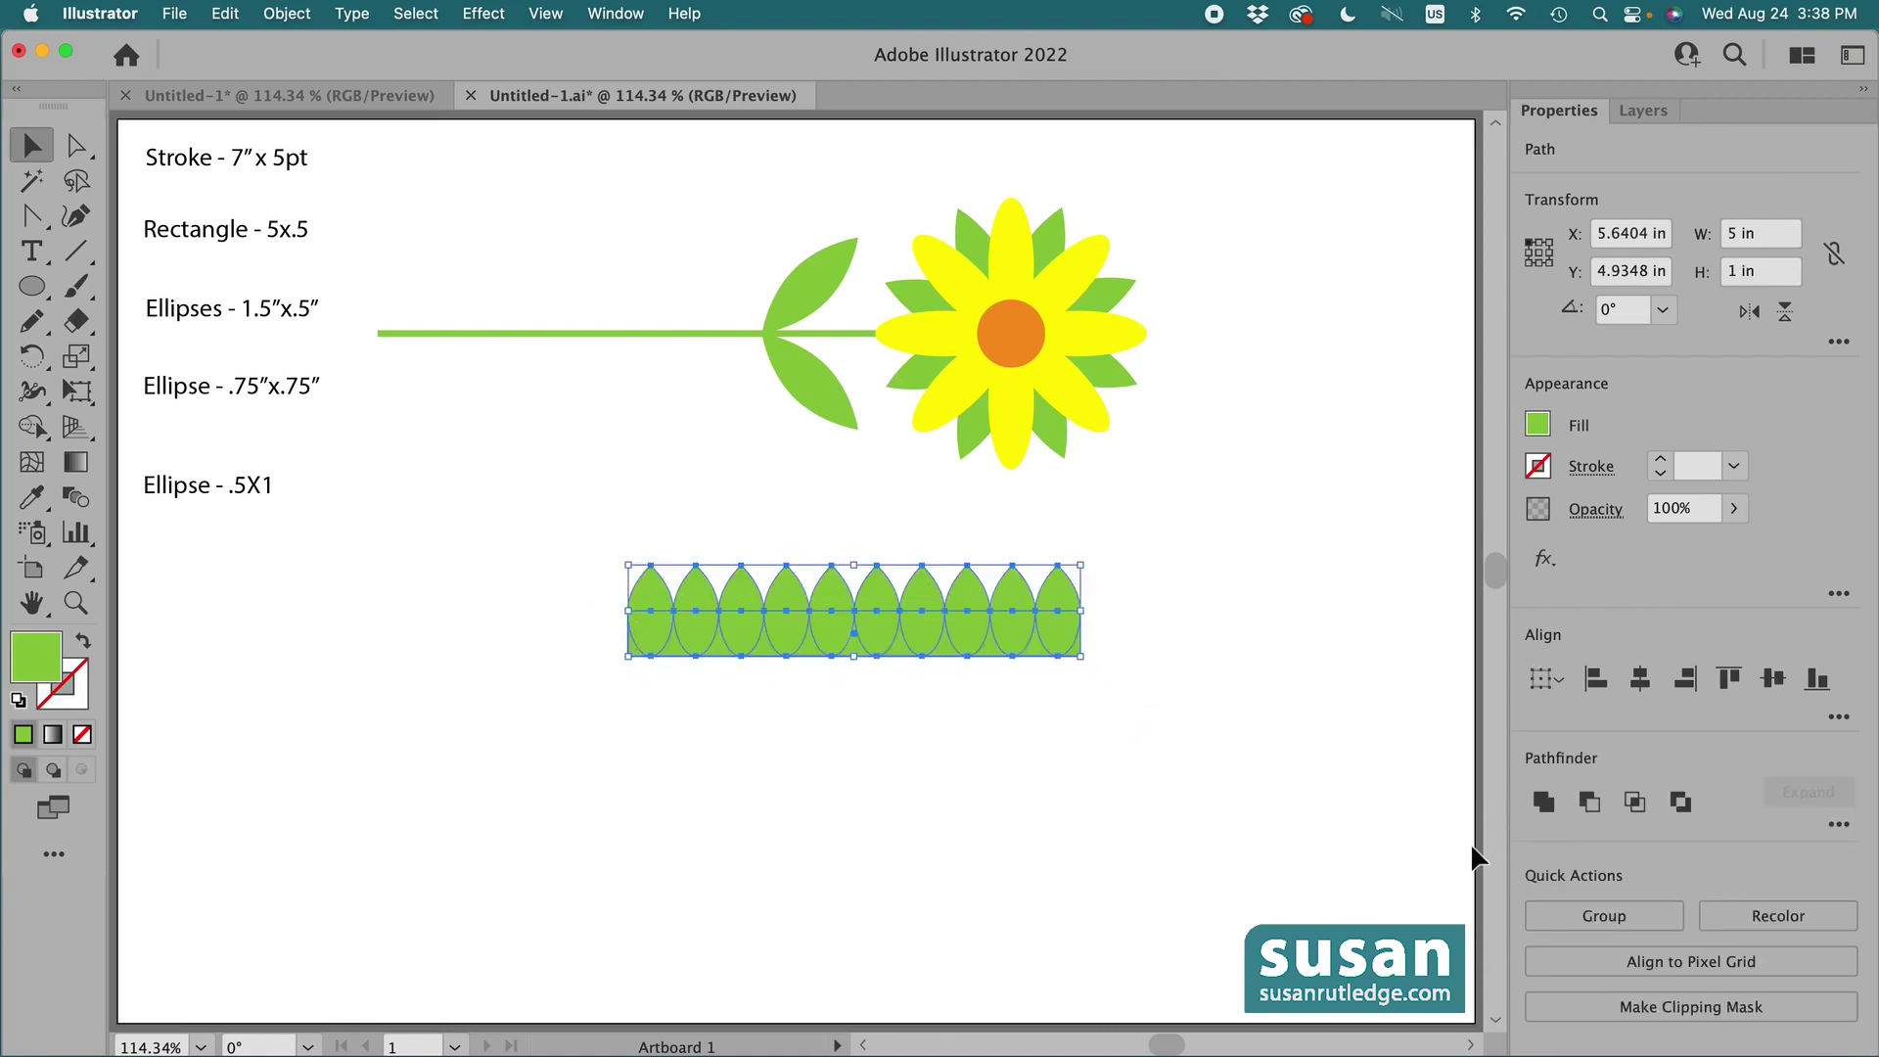
left_click(1550, 809)
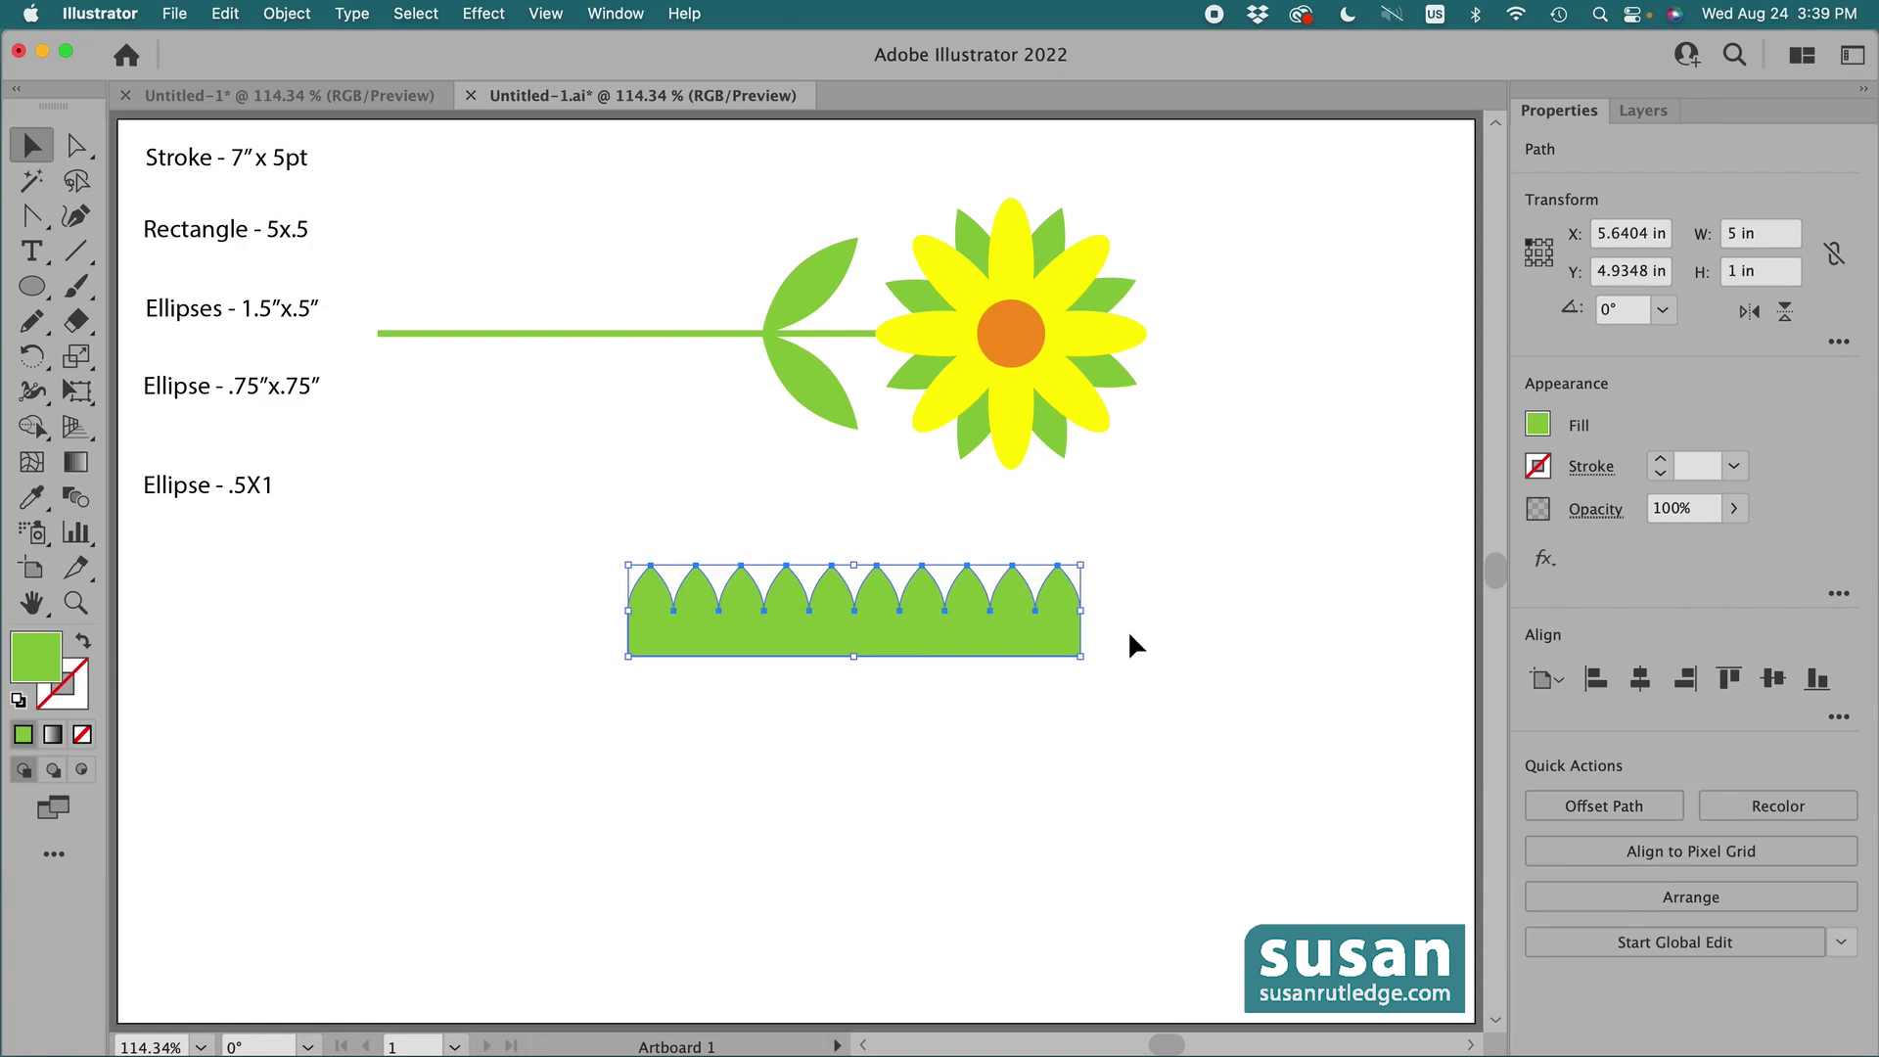
left_click(967, 517)
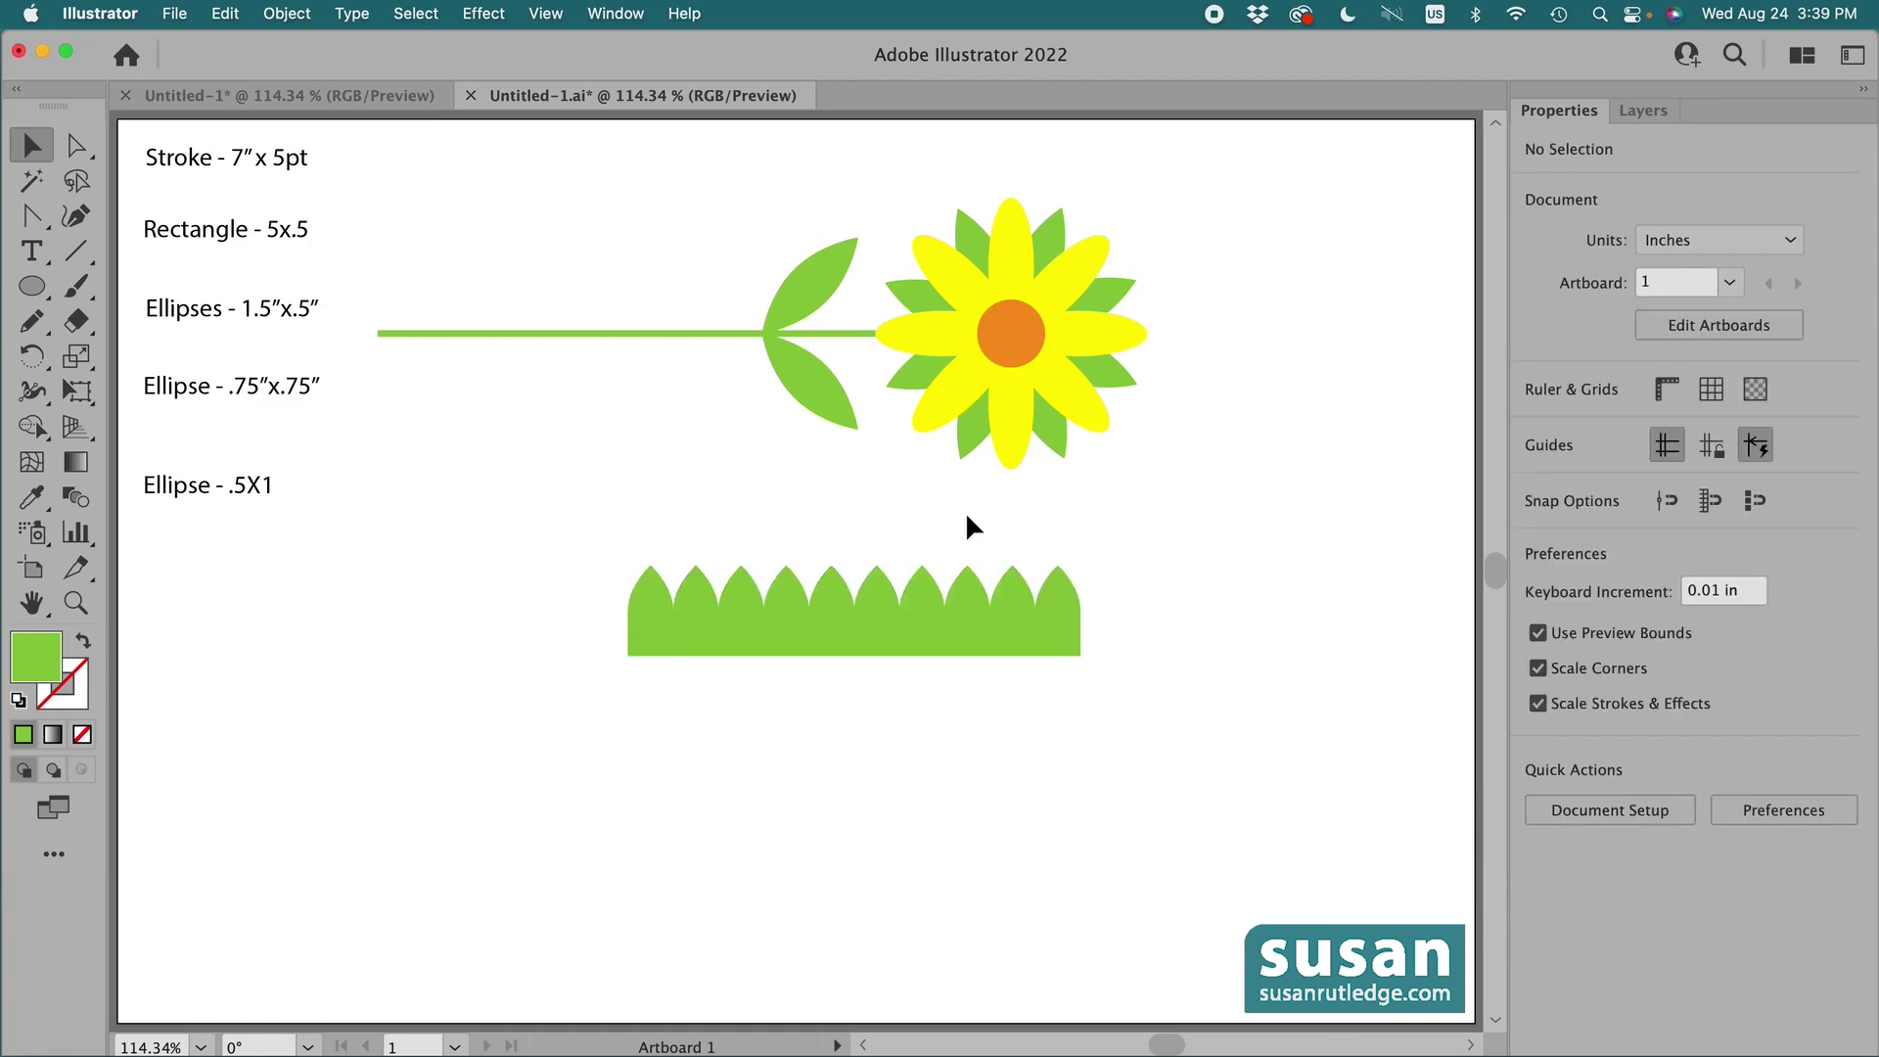
Open 3D and Materials and apply Inflate at 100% volume to the scalloped grass strip
left_click(616, 12)
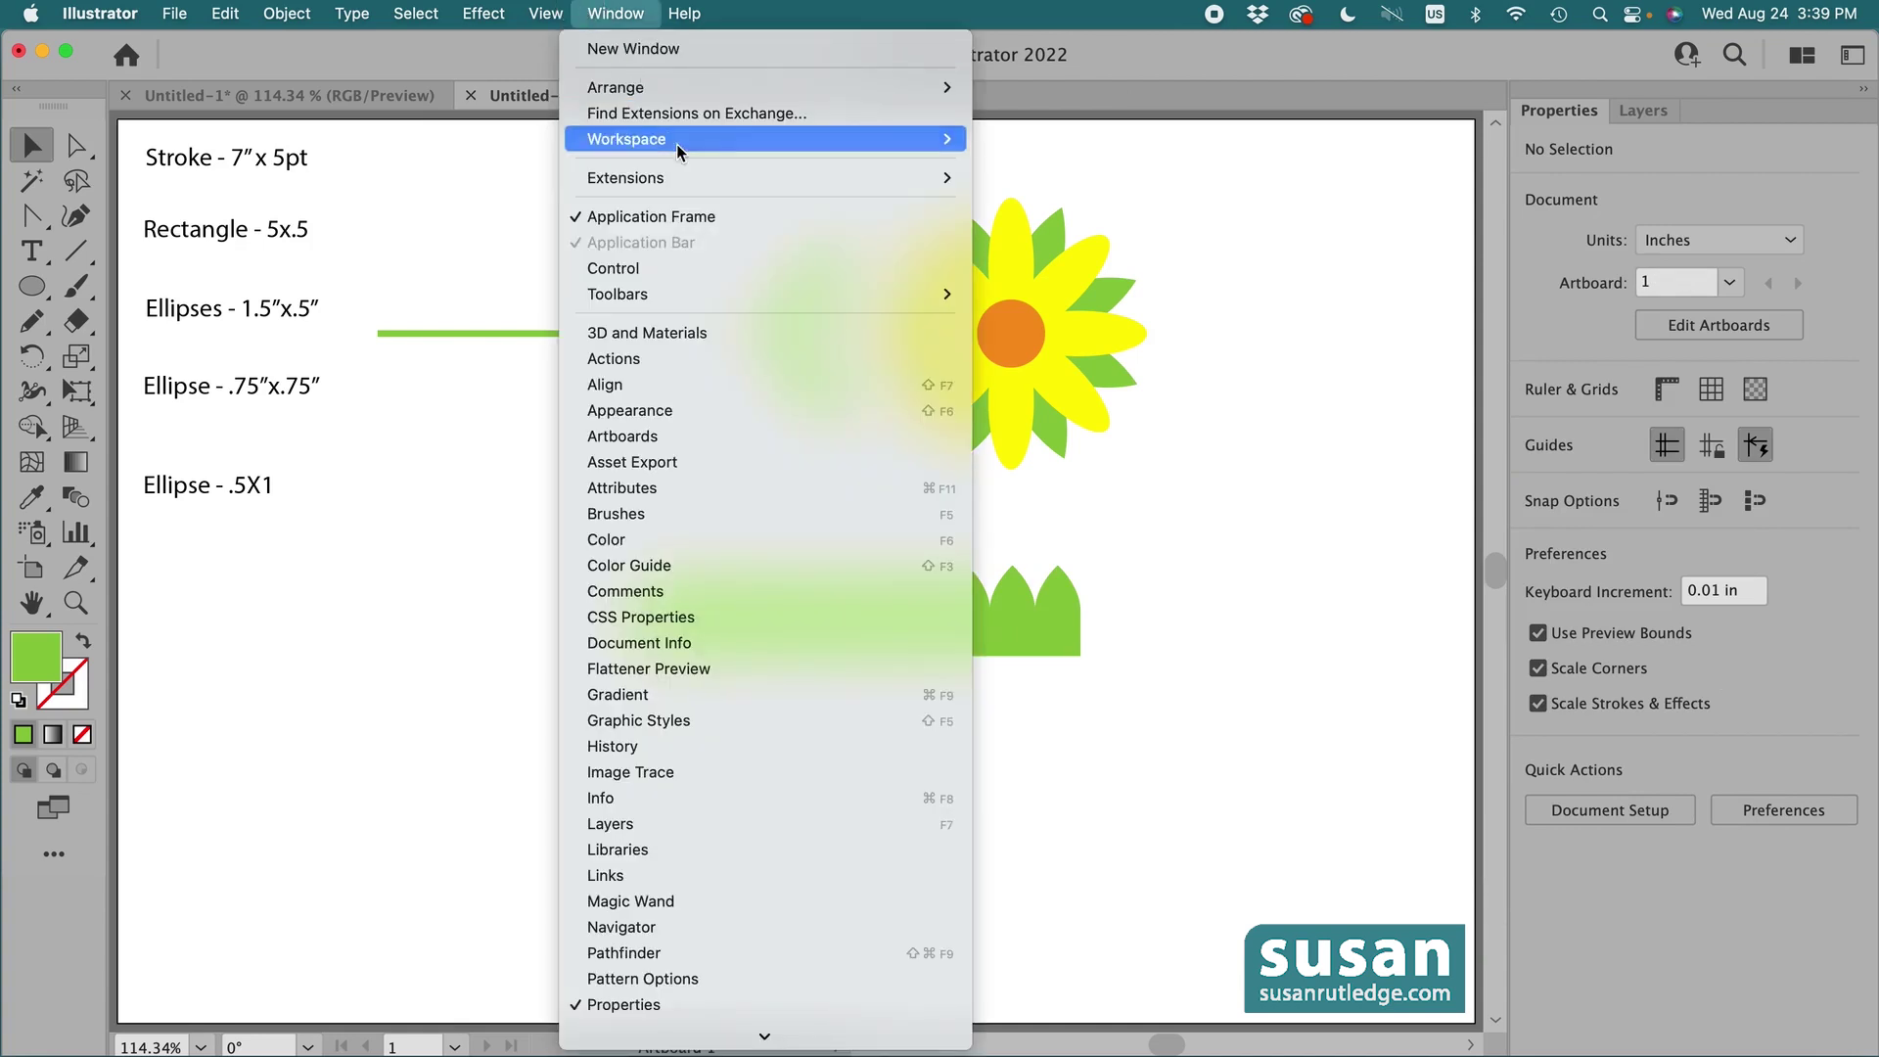
left_click(690, 333)
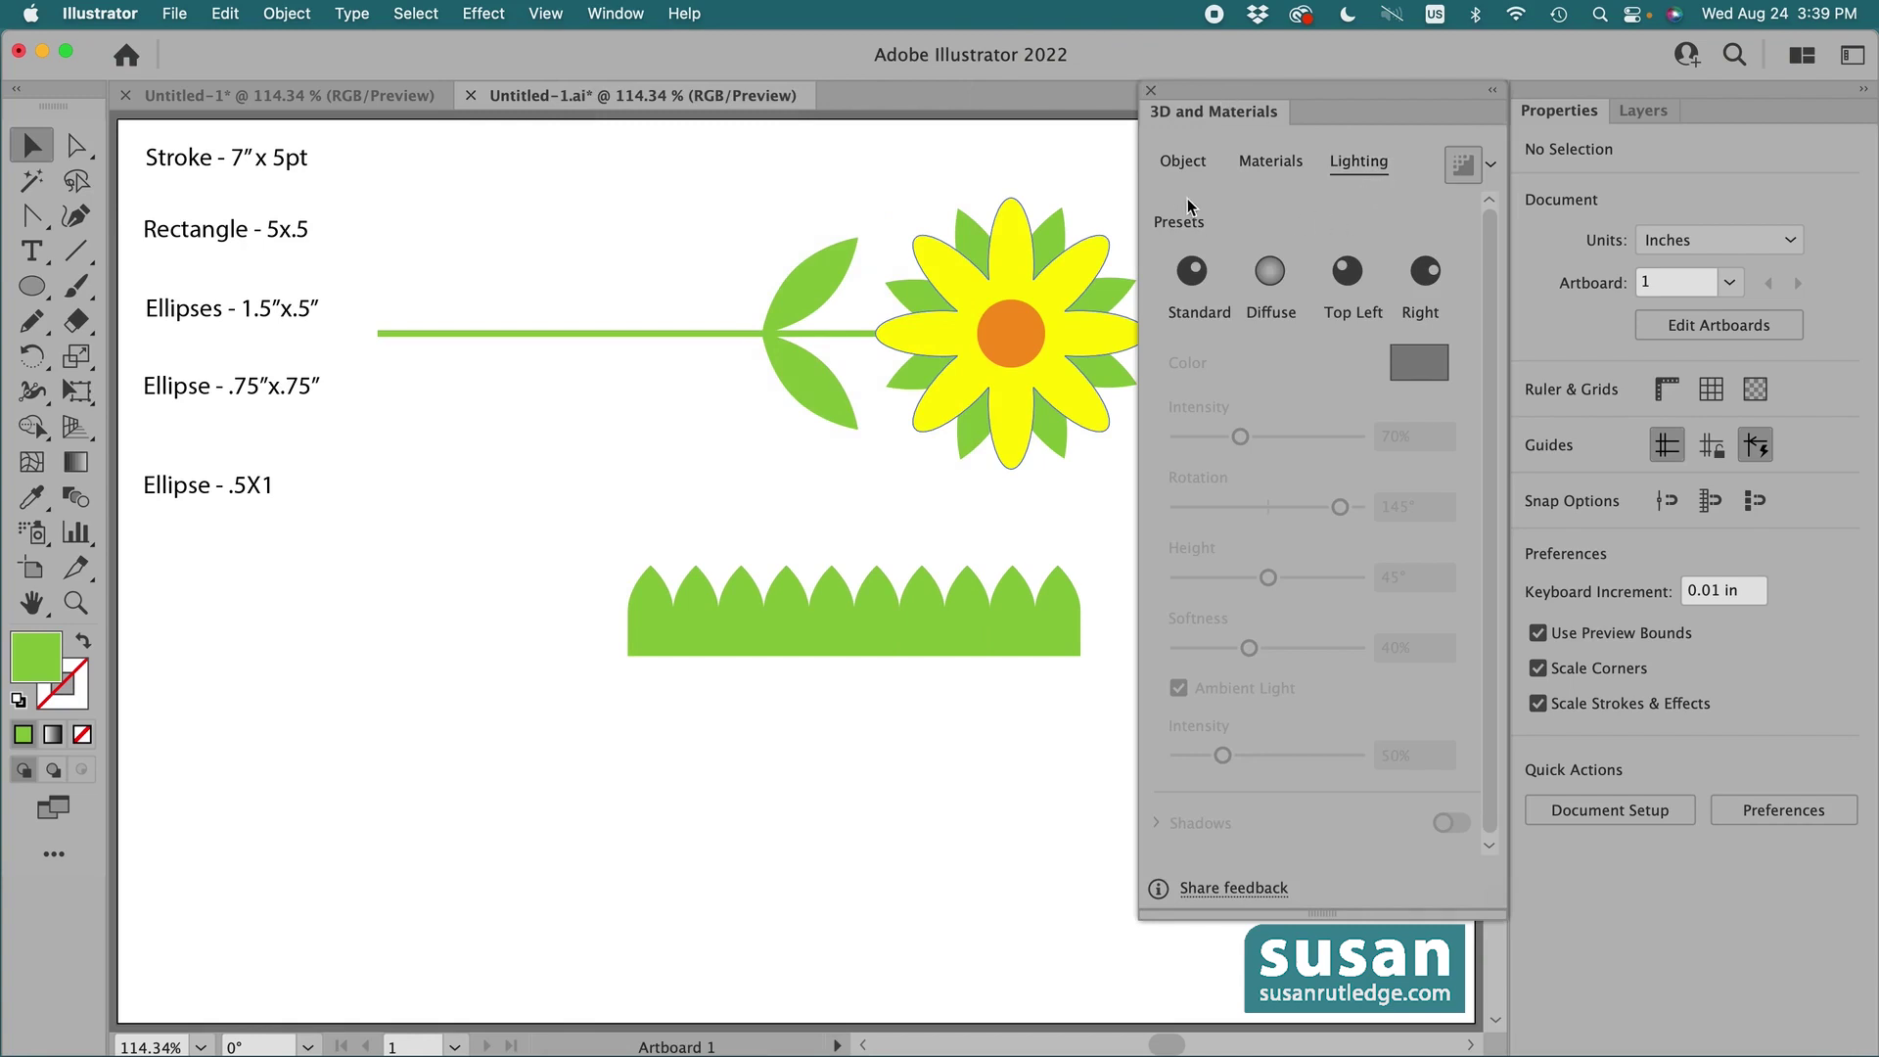
left_click(1185, 171)
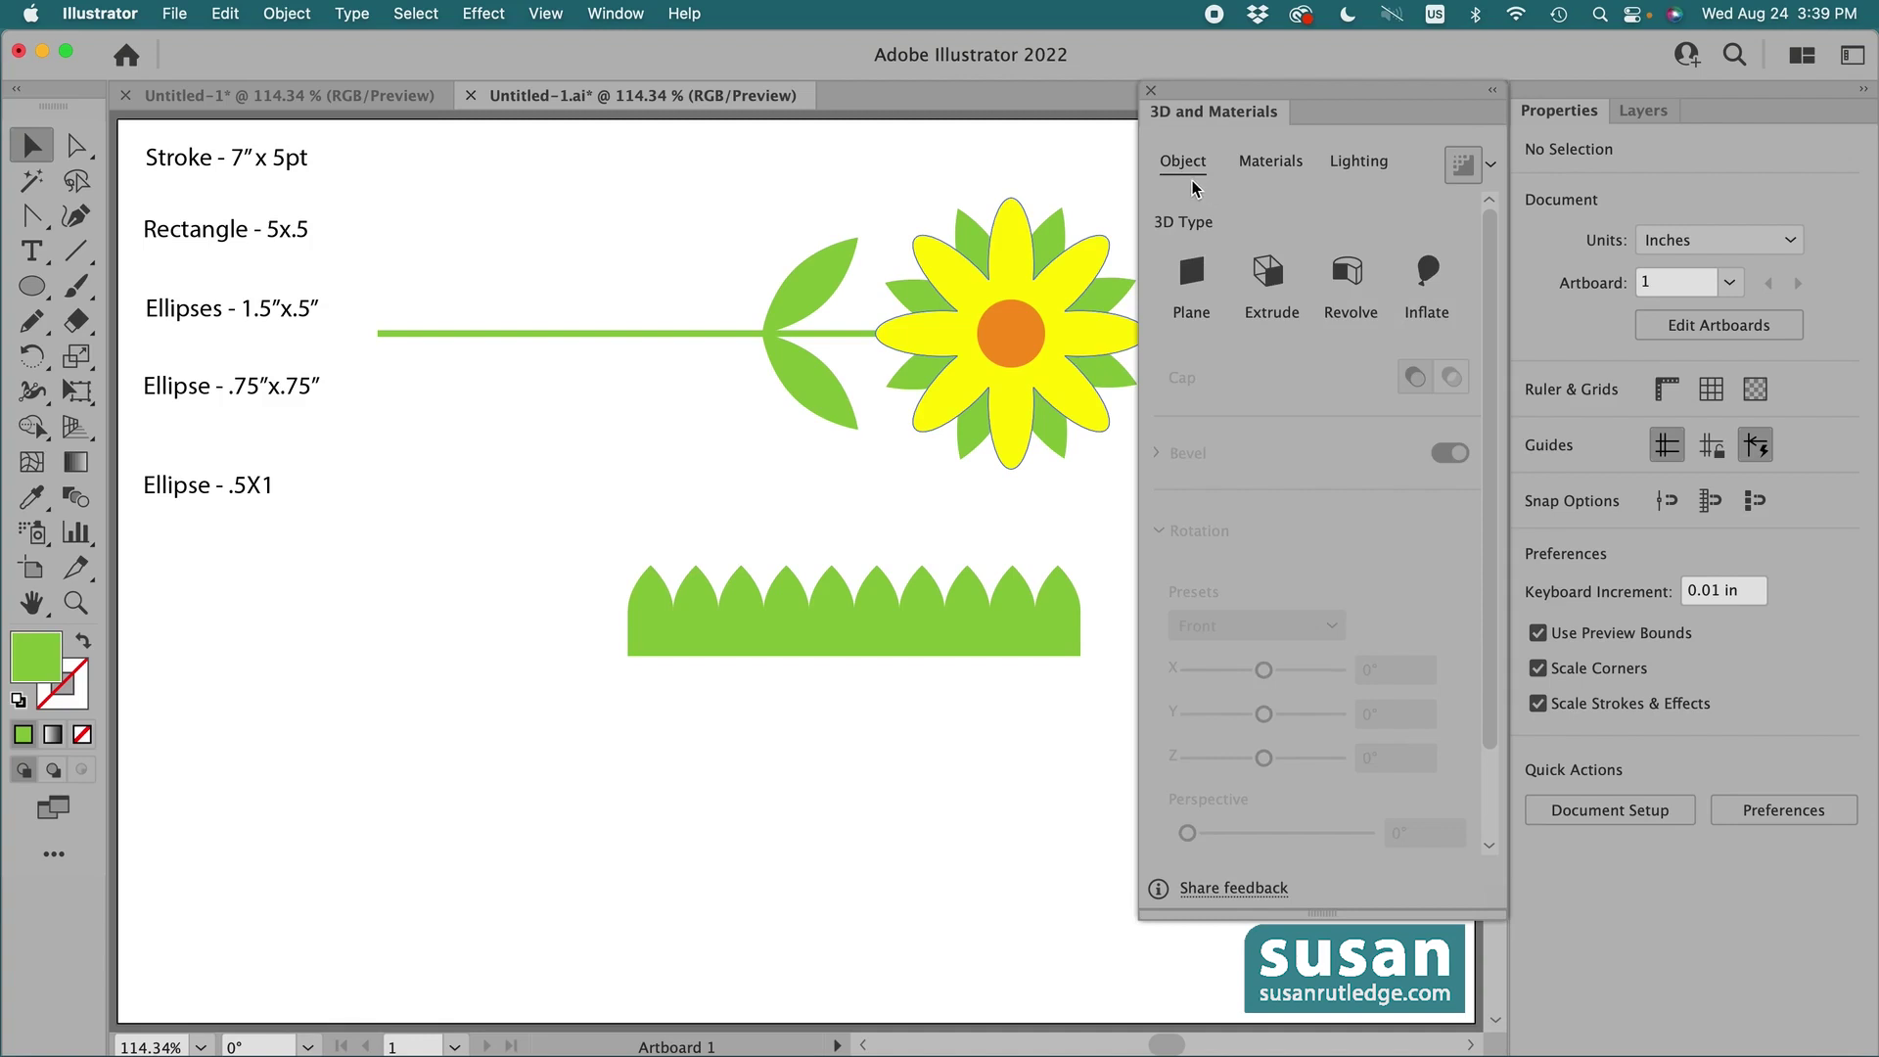
left_click(996, 646)
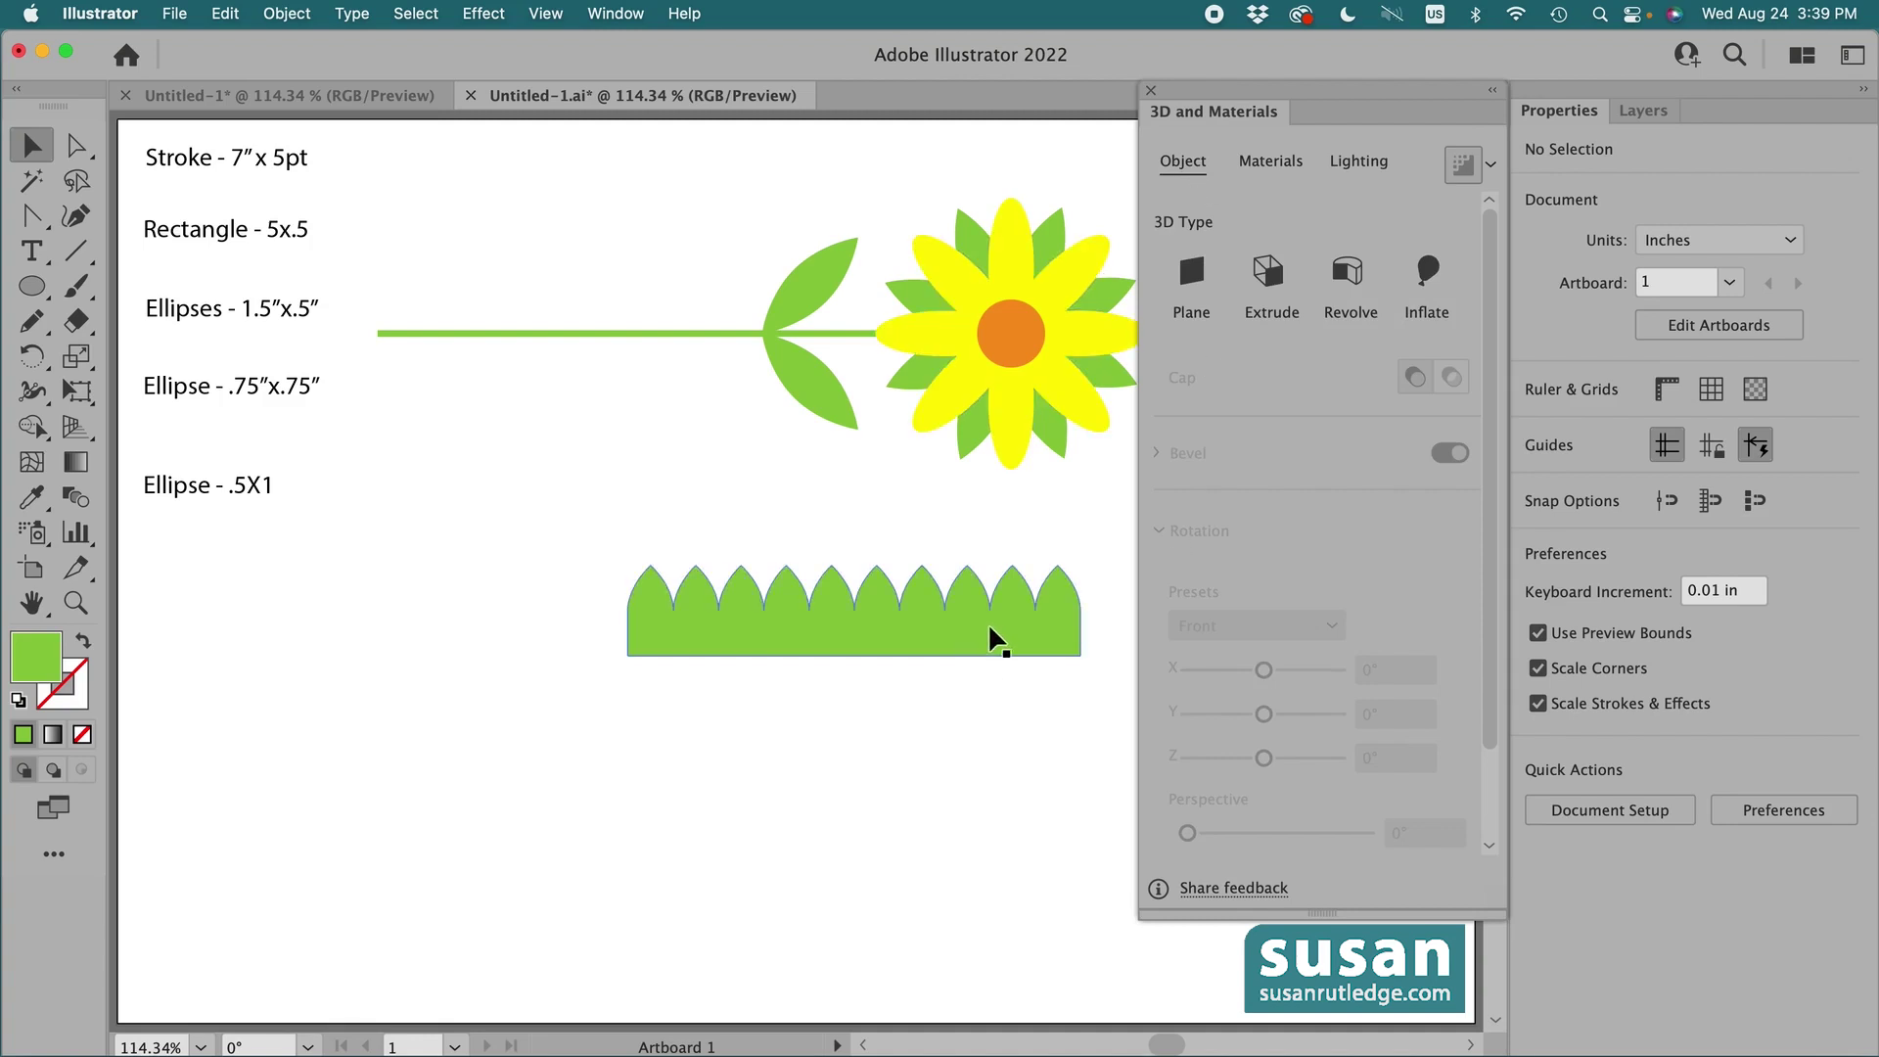
left_click(1428, 272)
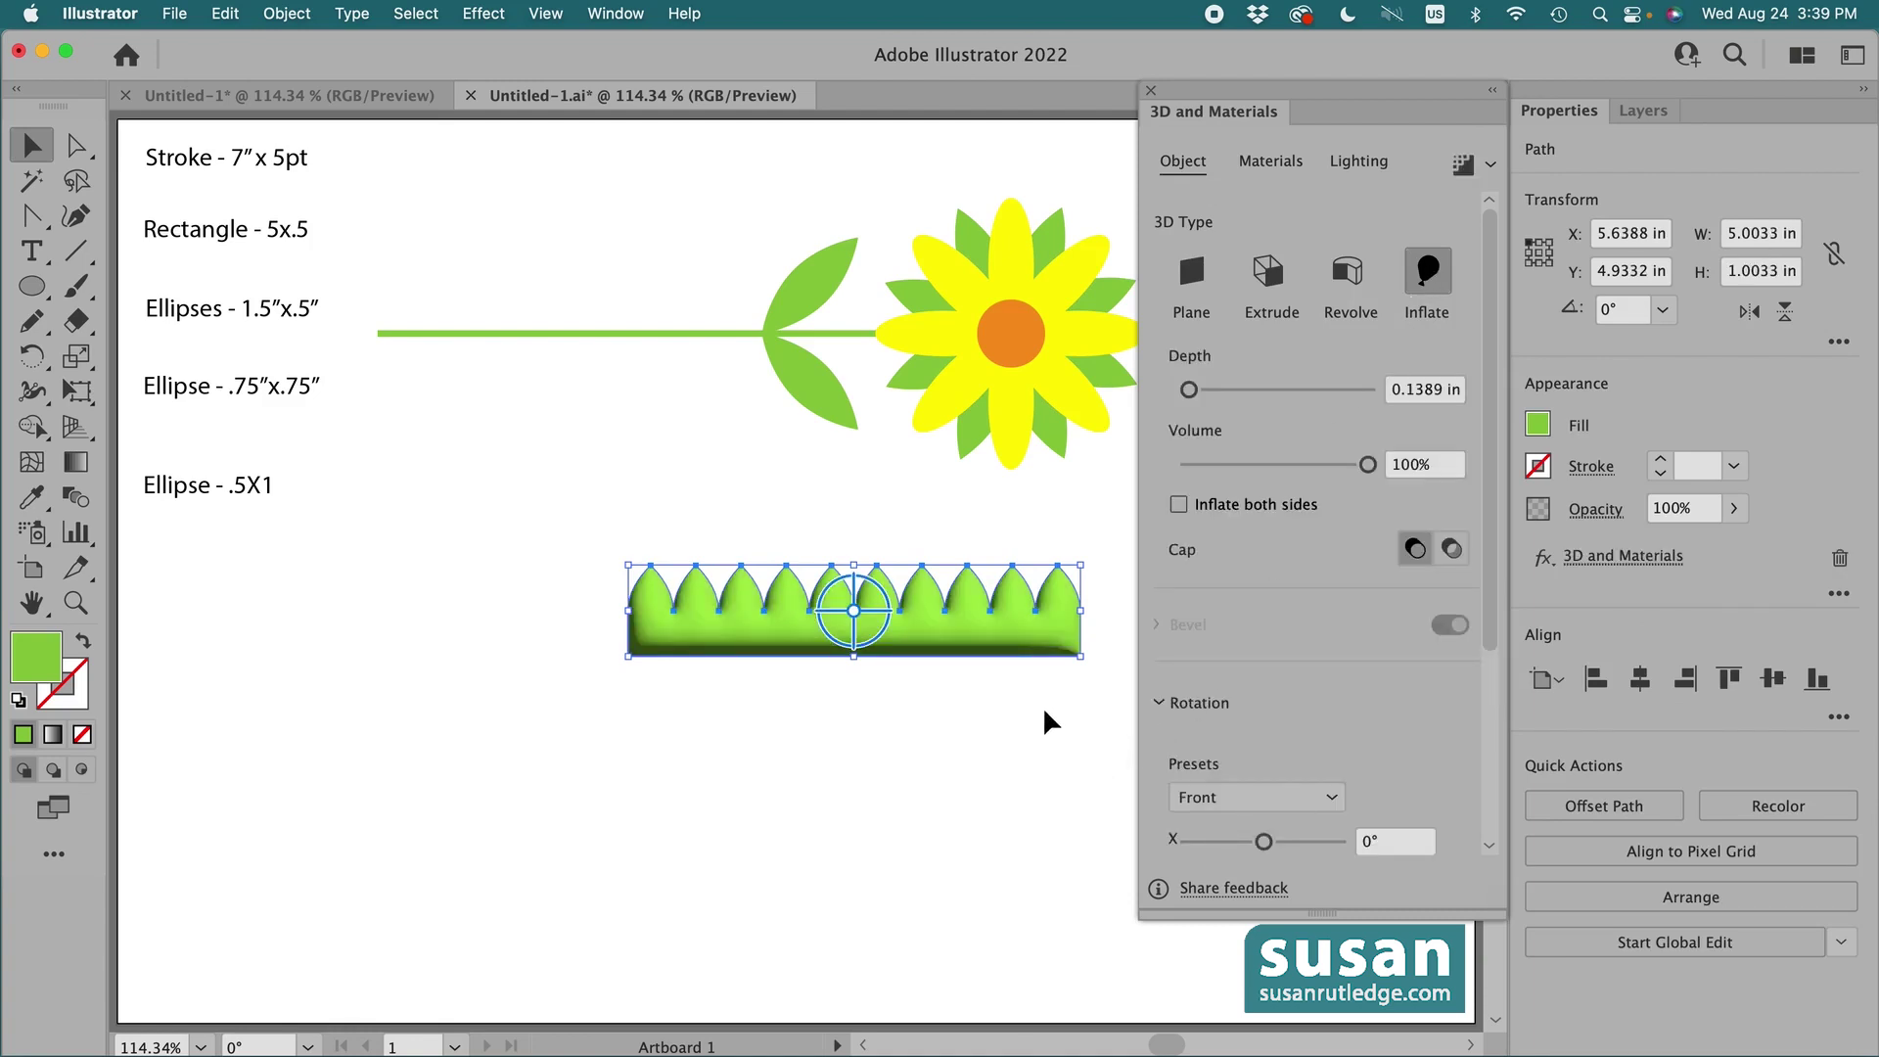
left_click(1136, 619)
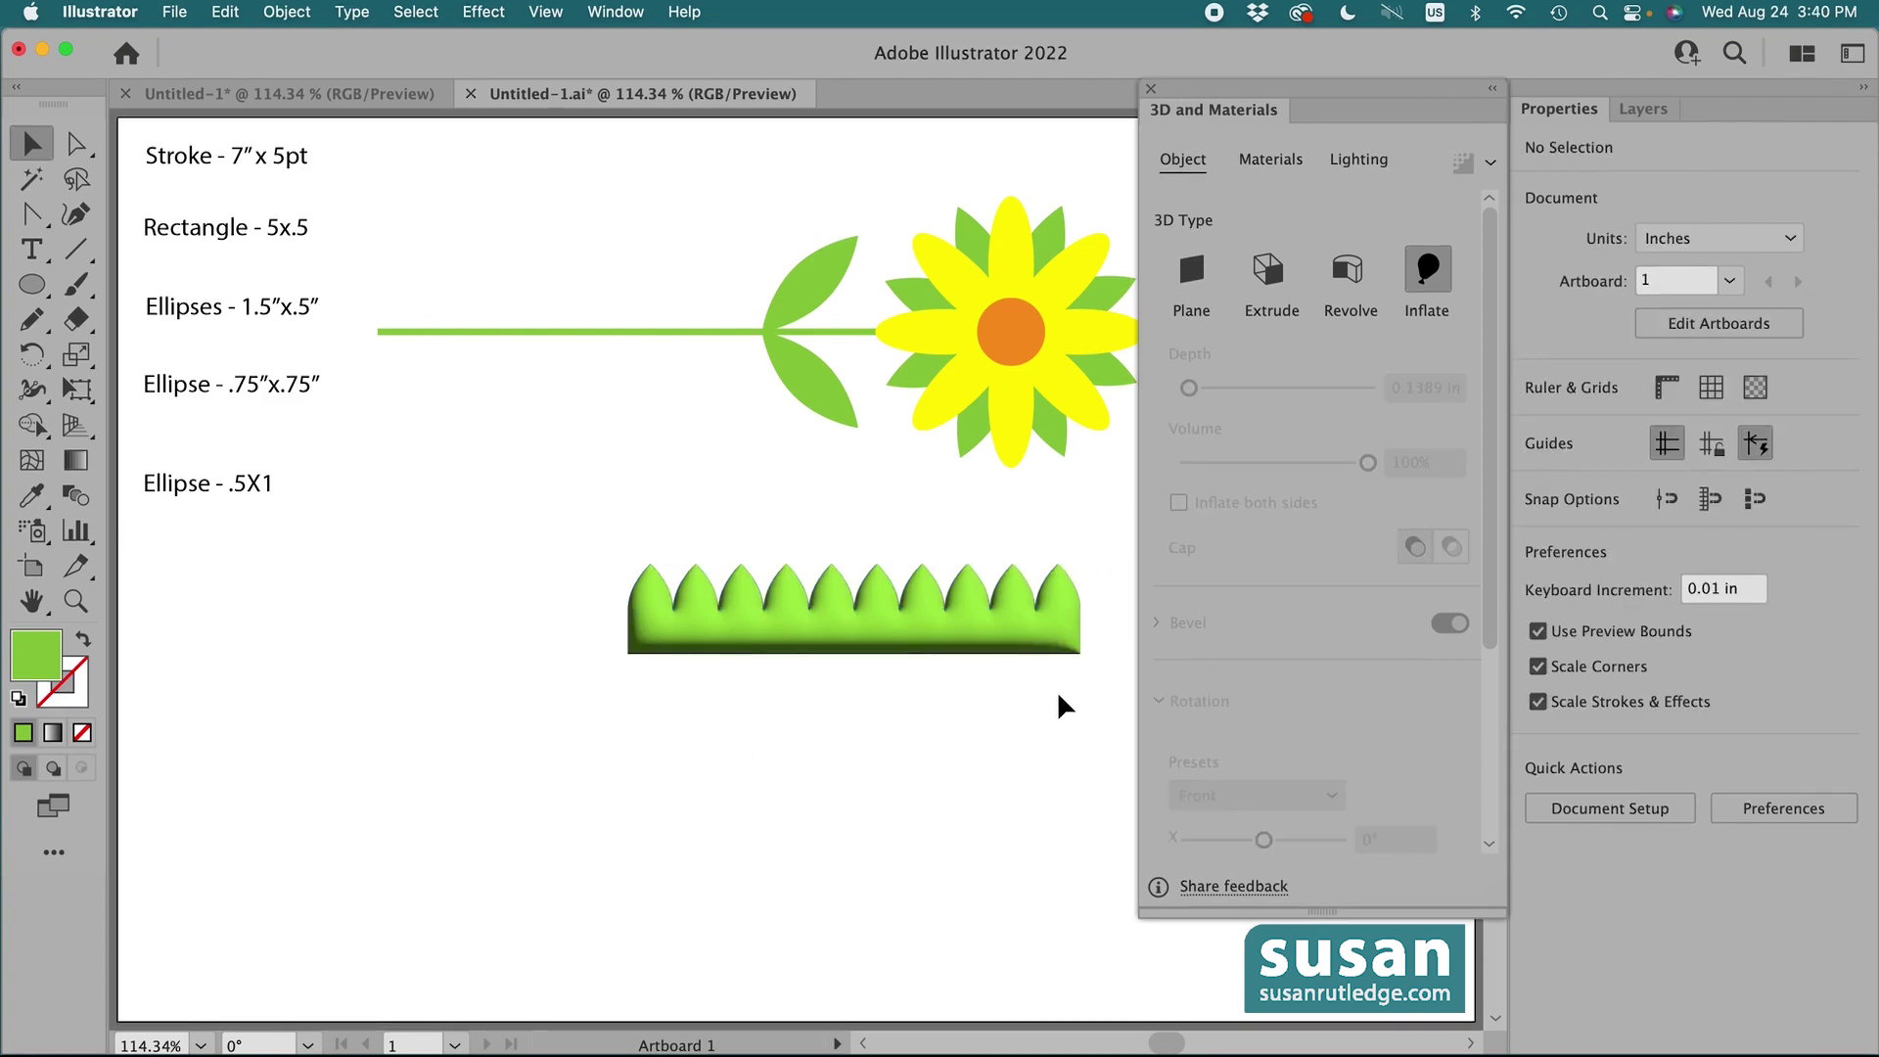
left_click(937, 634)
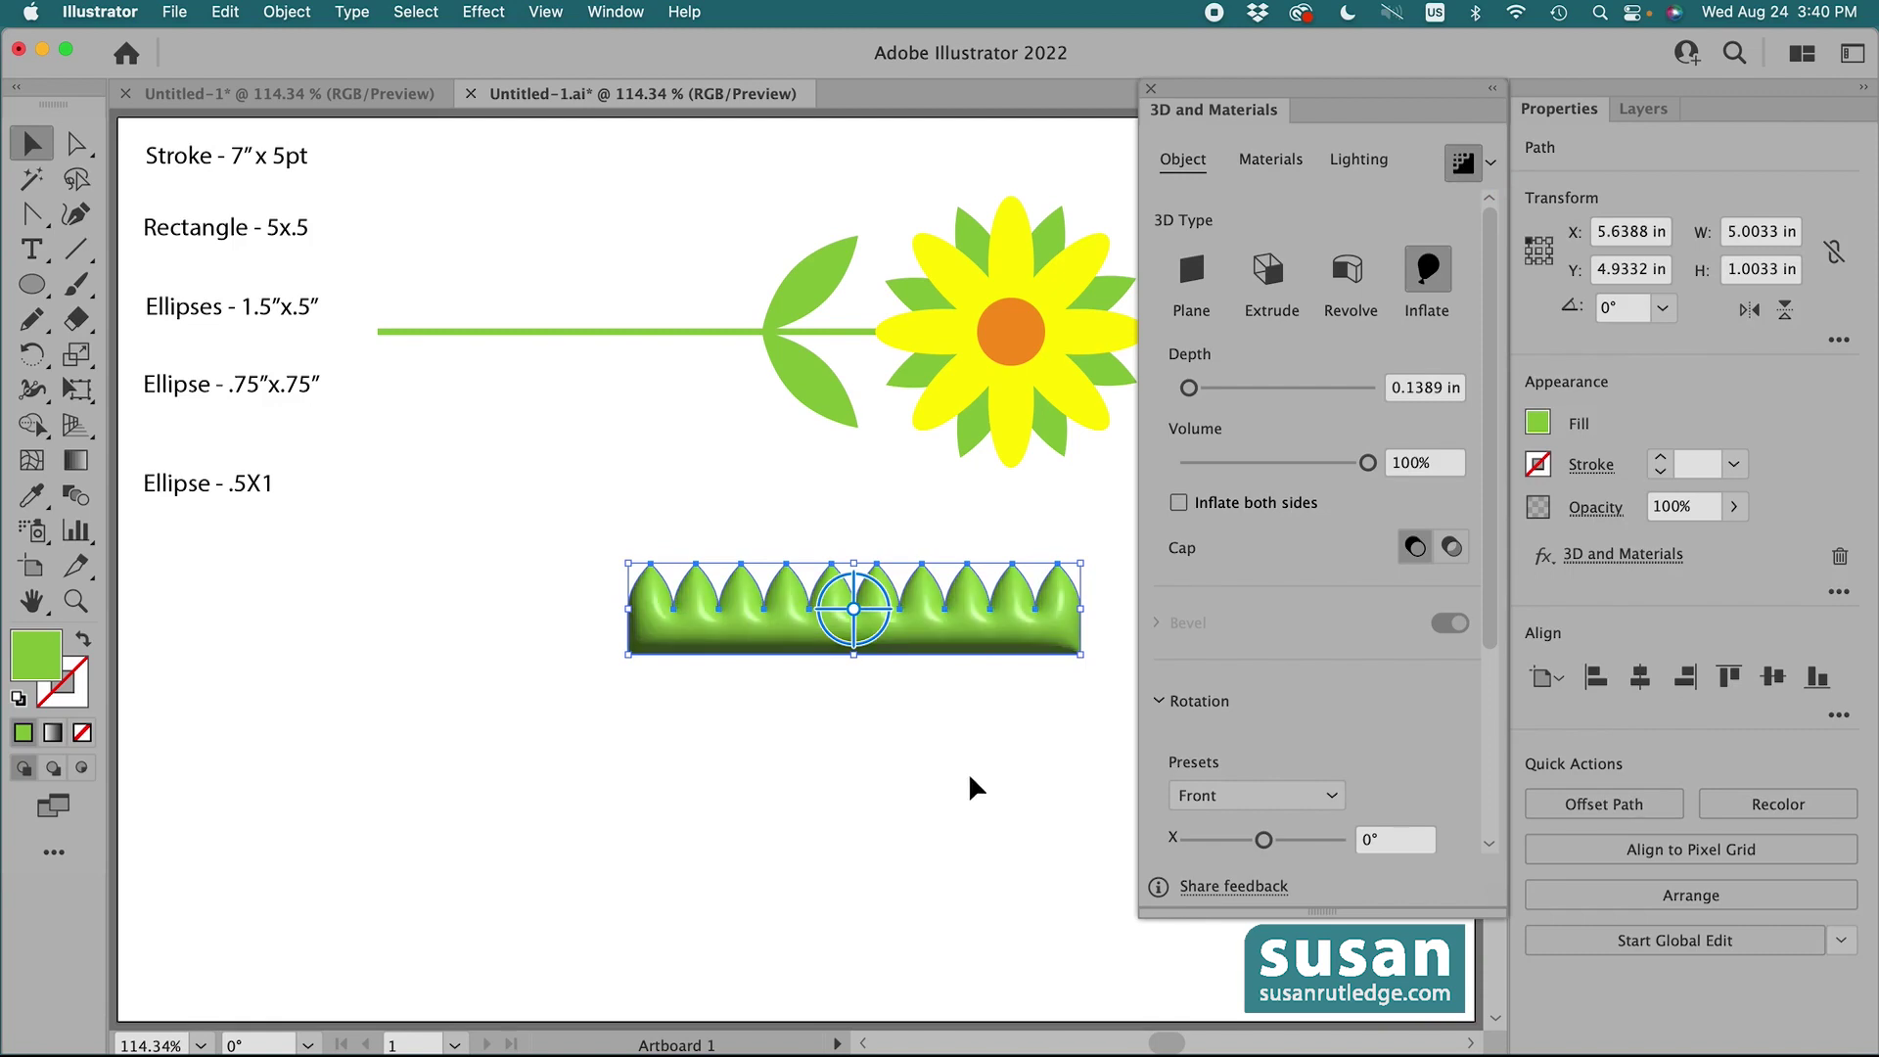
left_click(1021, 678)
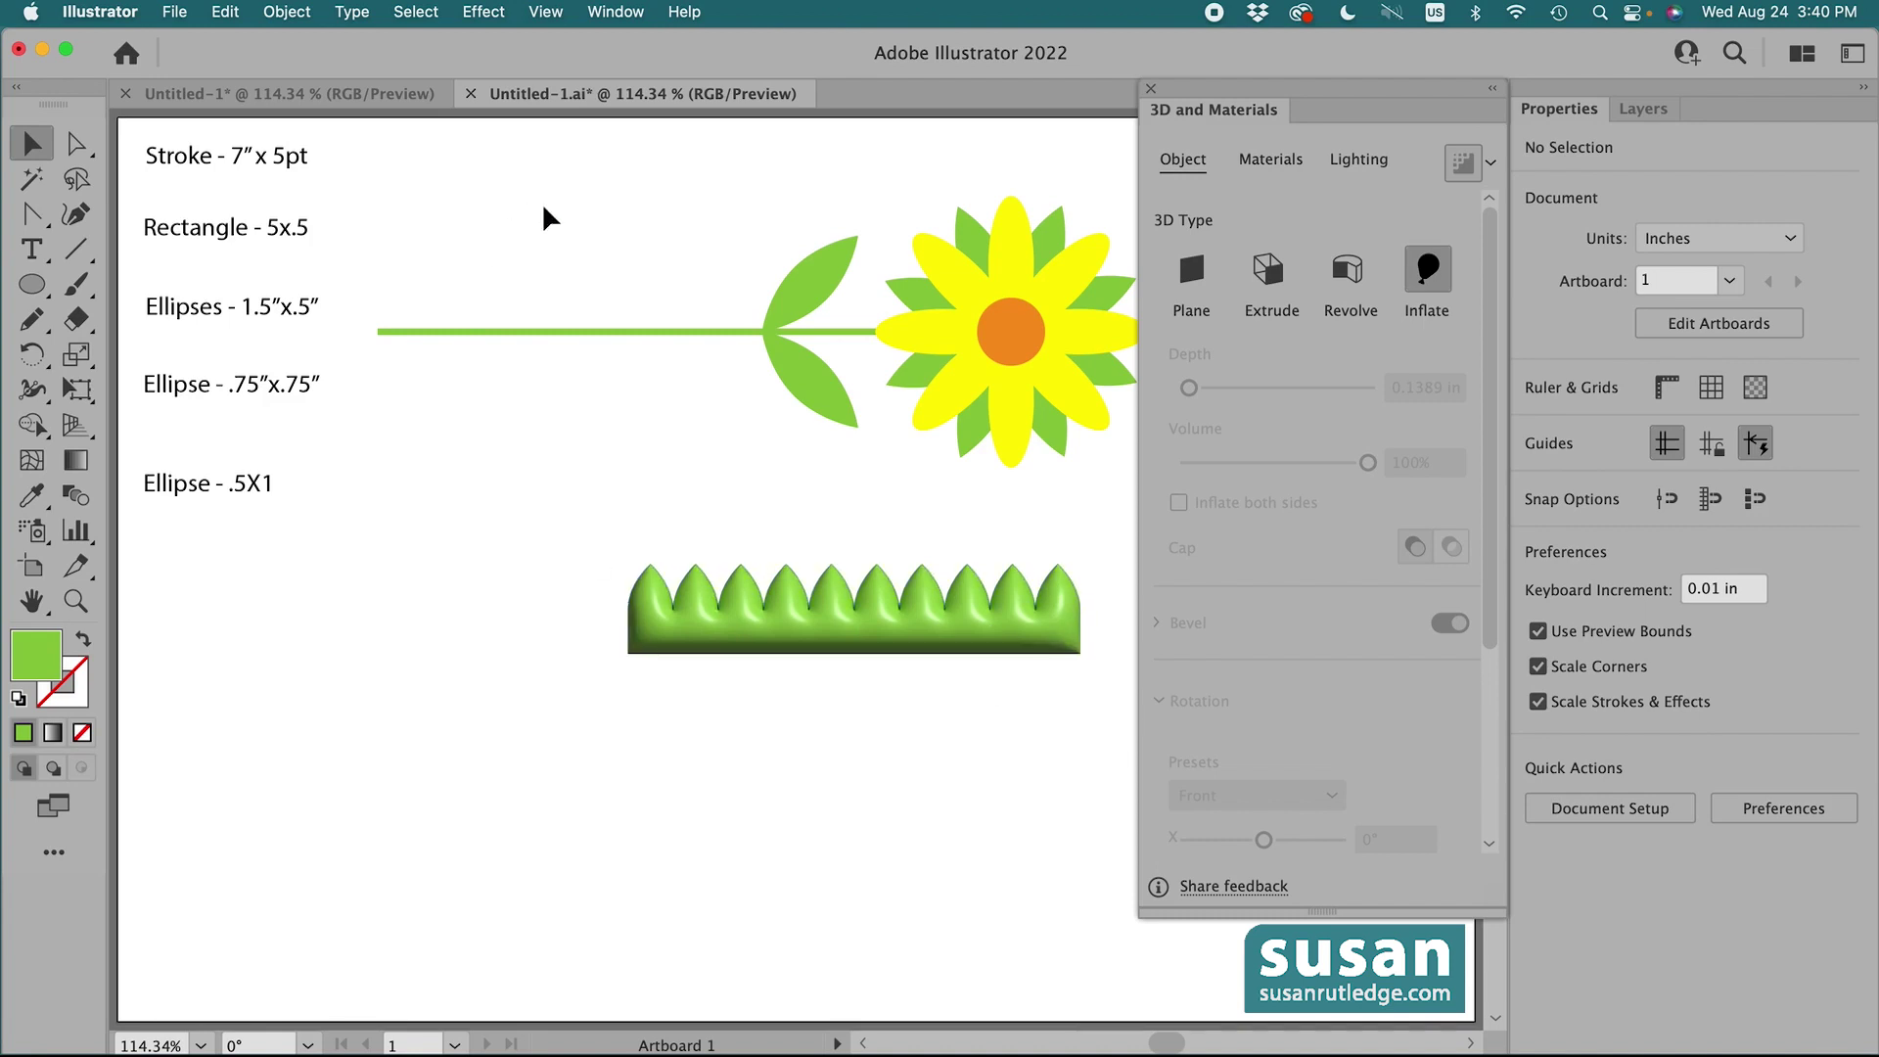
left_click_drag(575, 210, 1065, 462)
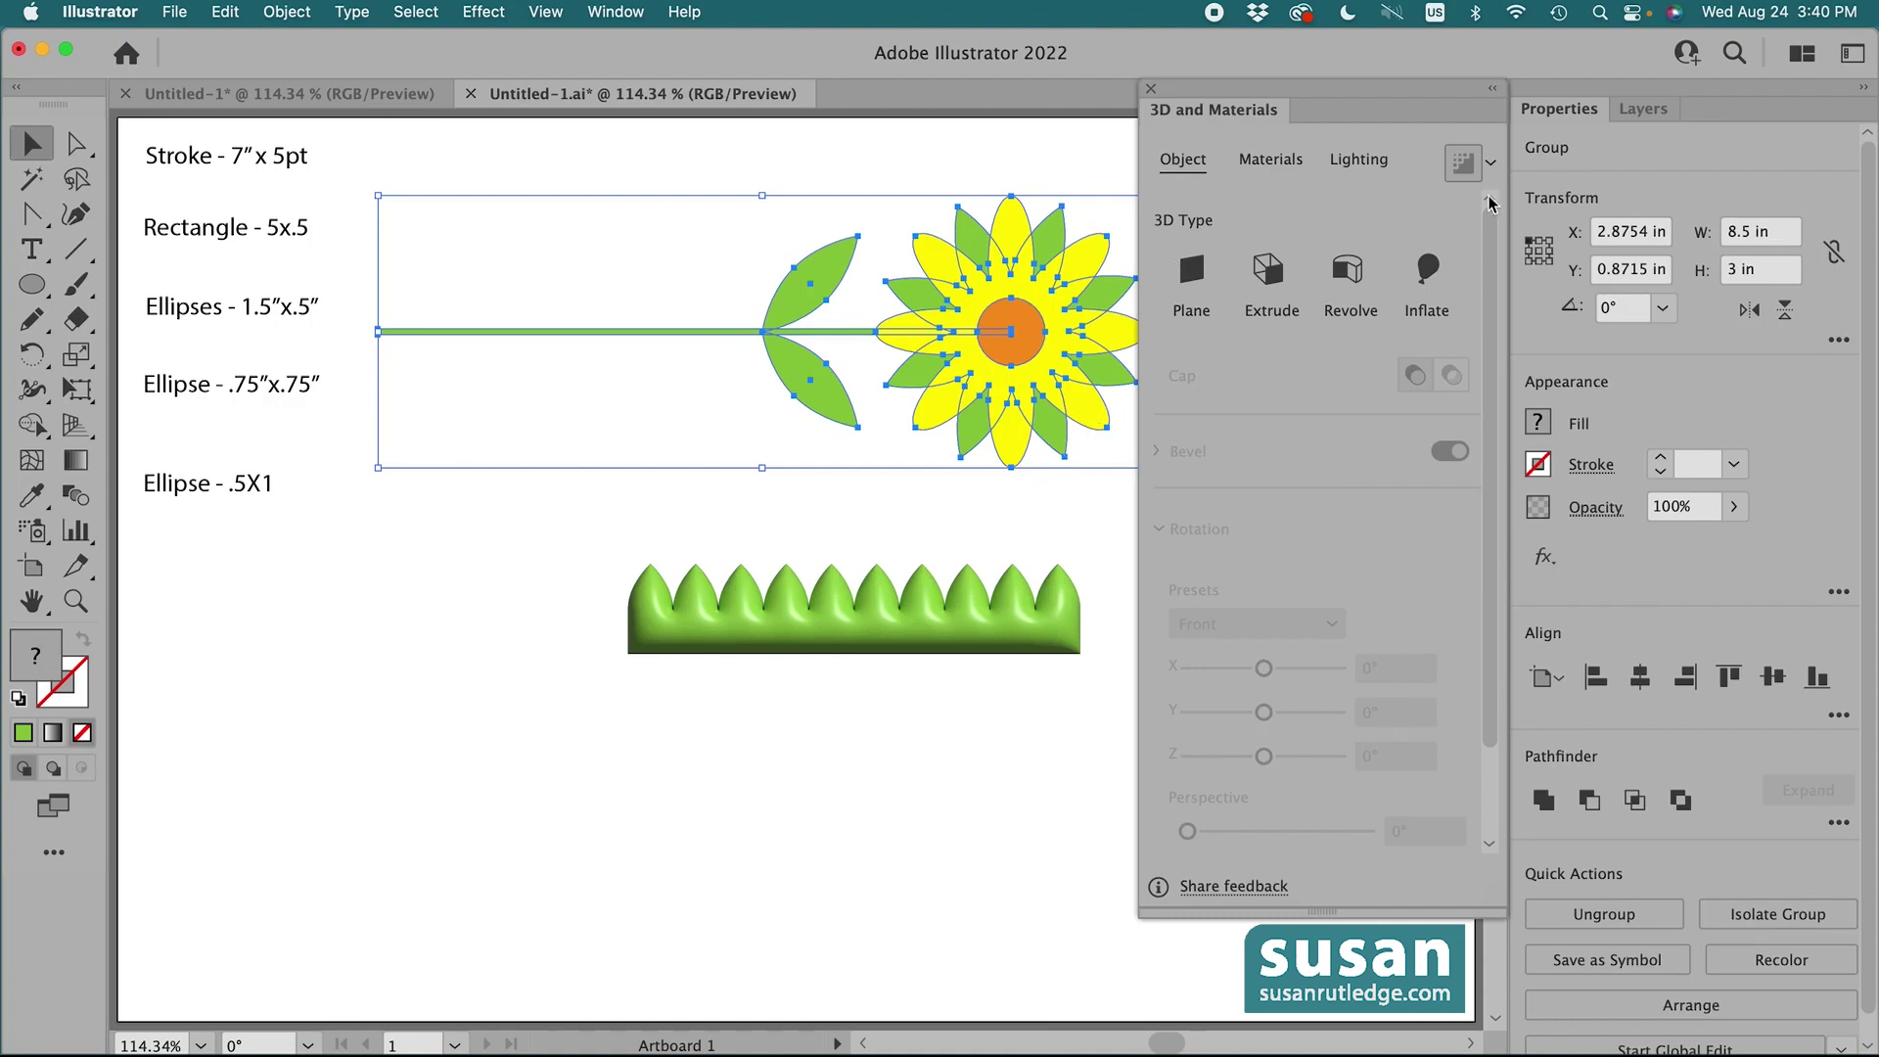
Inflate the flower group, render it with ray tracing, and close the 3D and Materials panel
left_click(1428, 274)
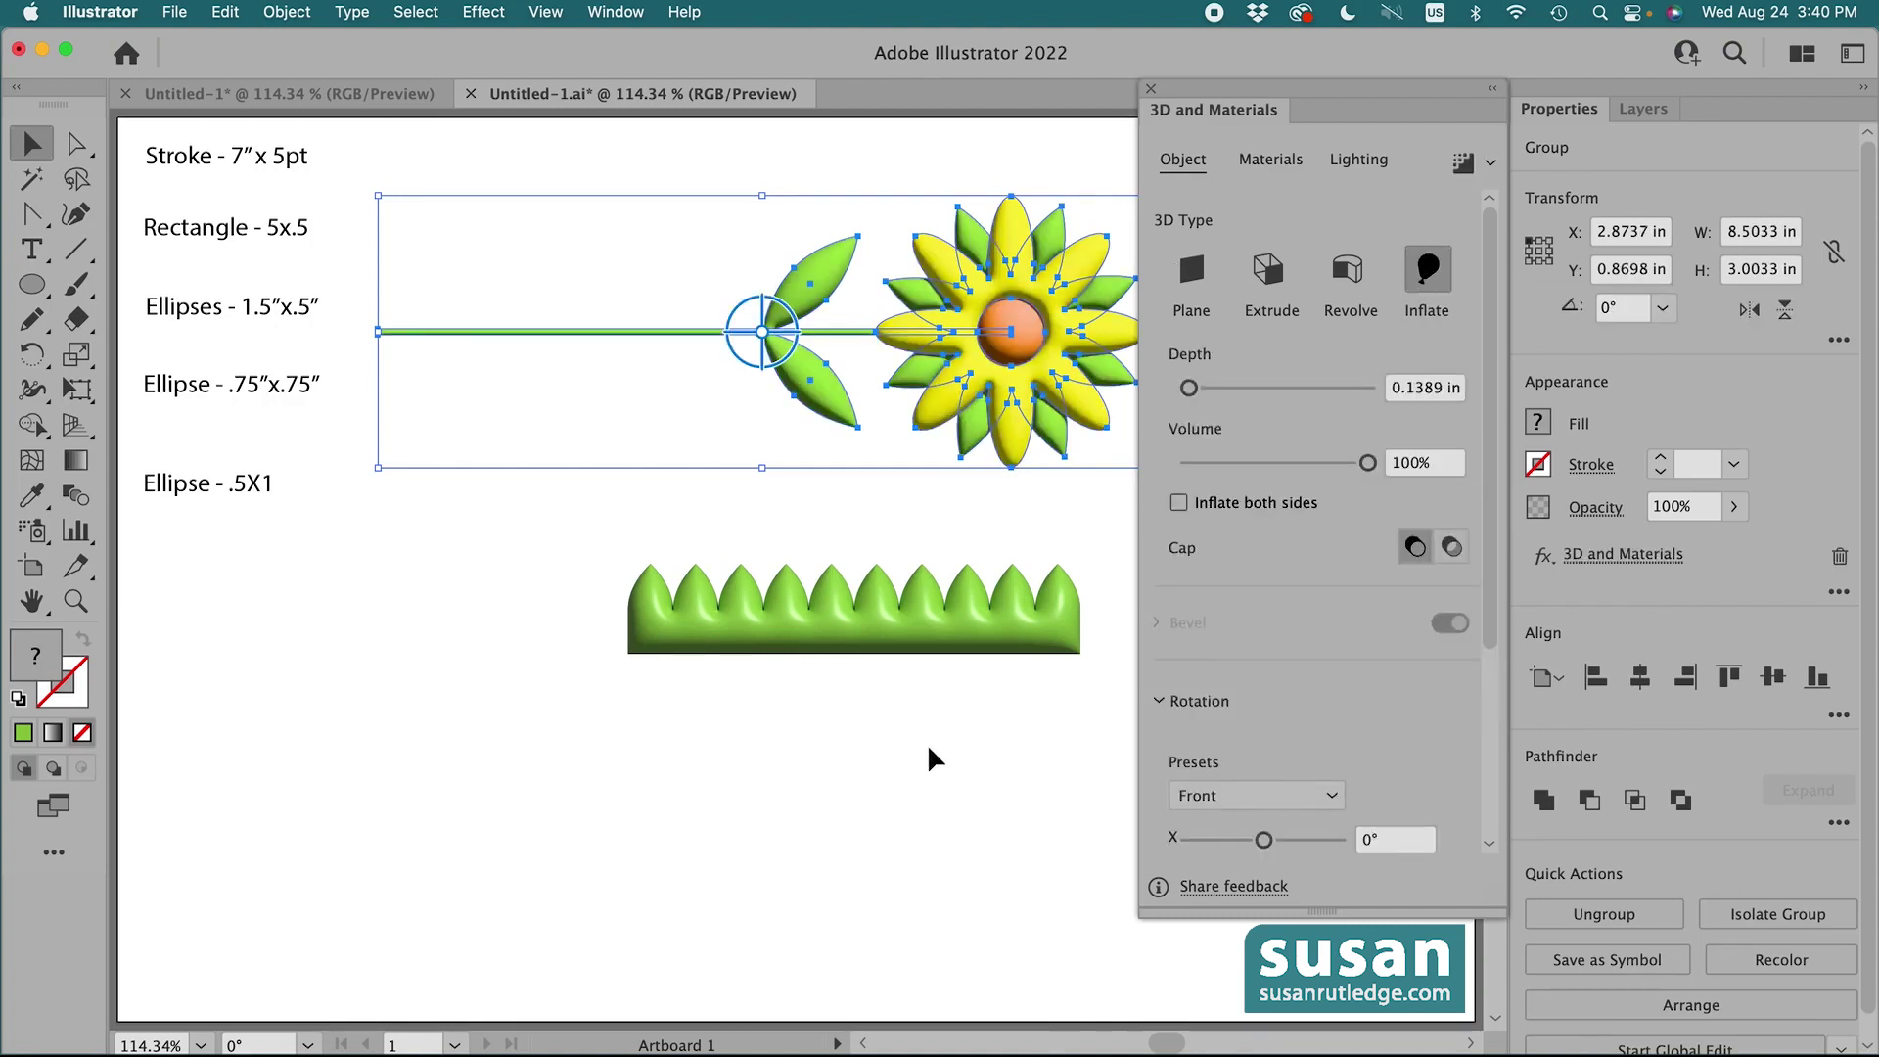
left_click(940, 504)
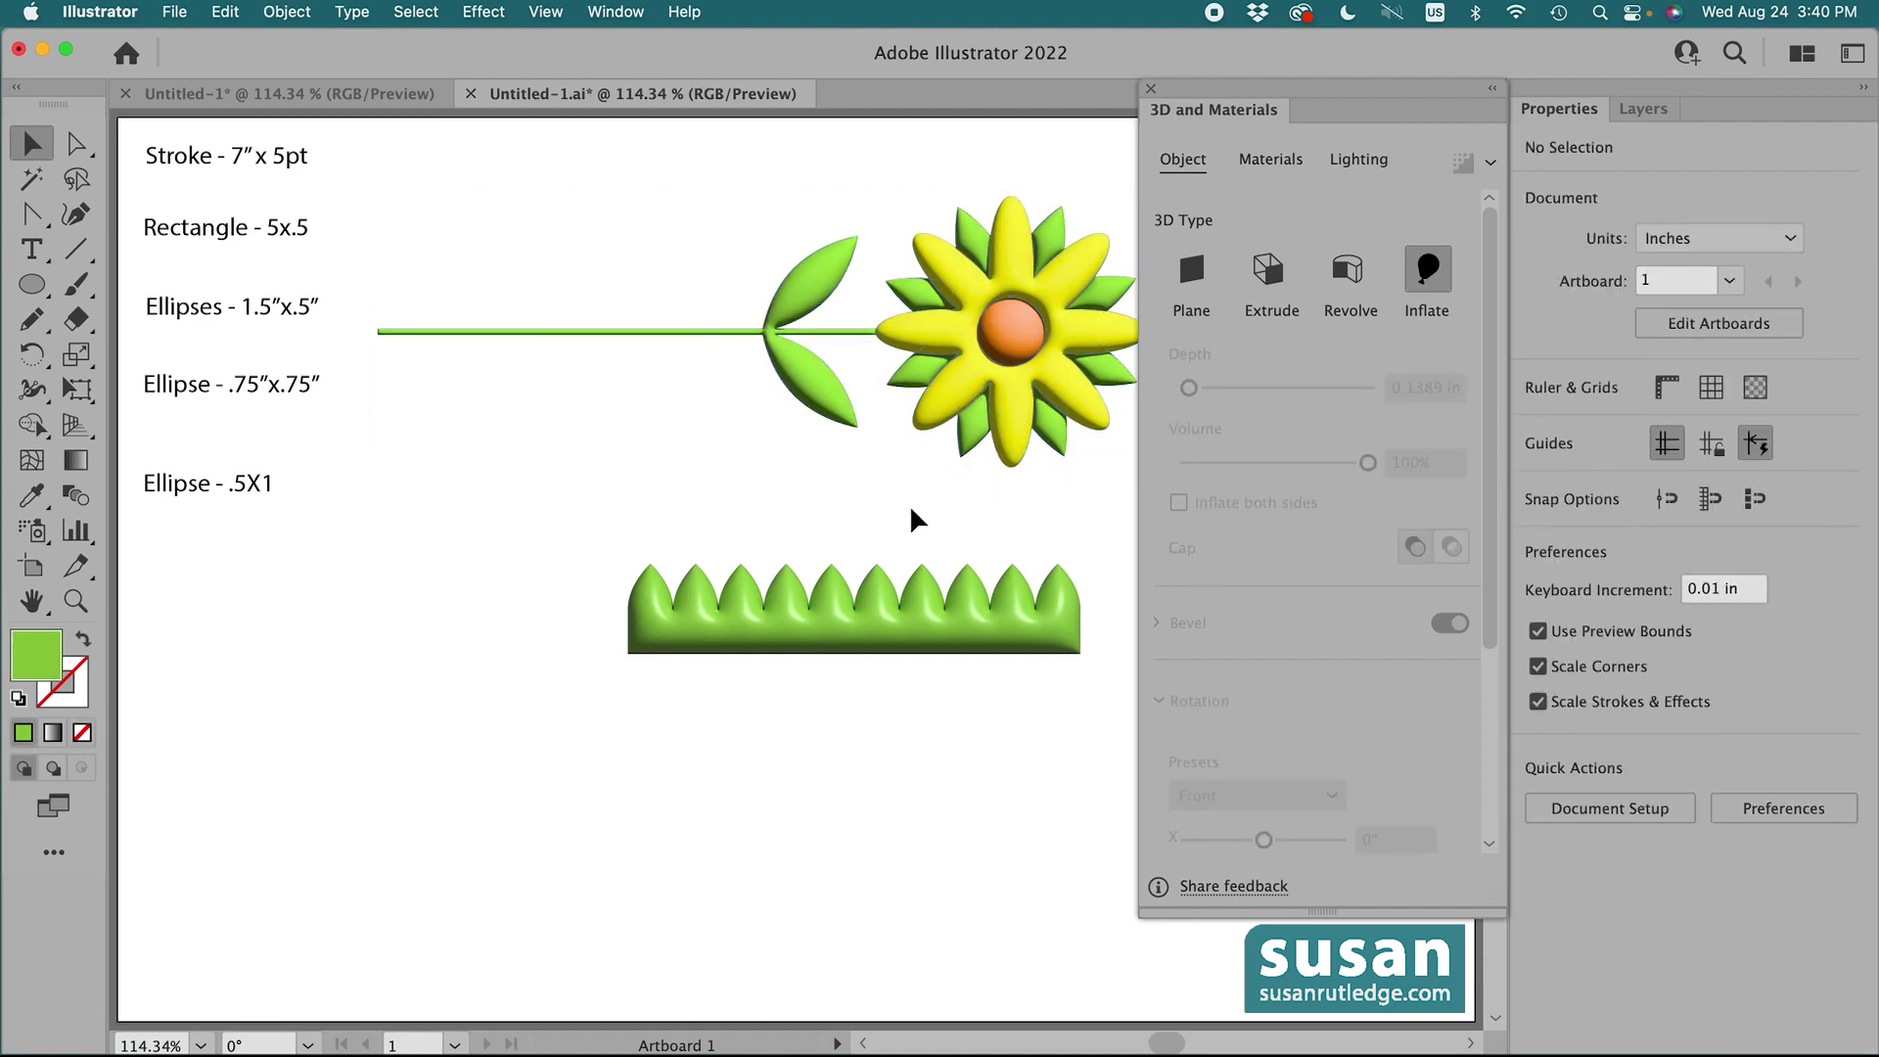
left_click(1015, 356)
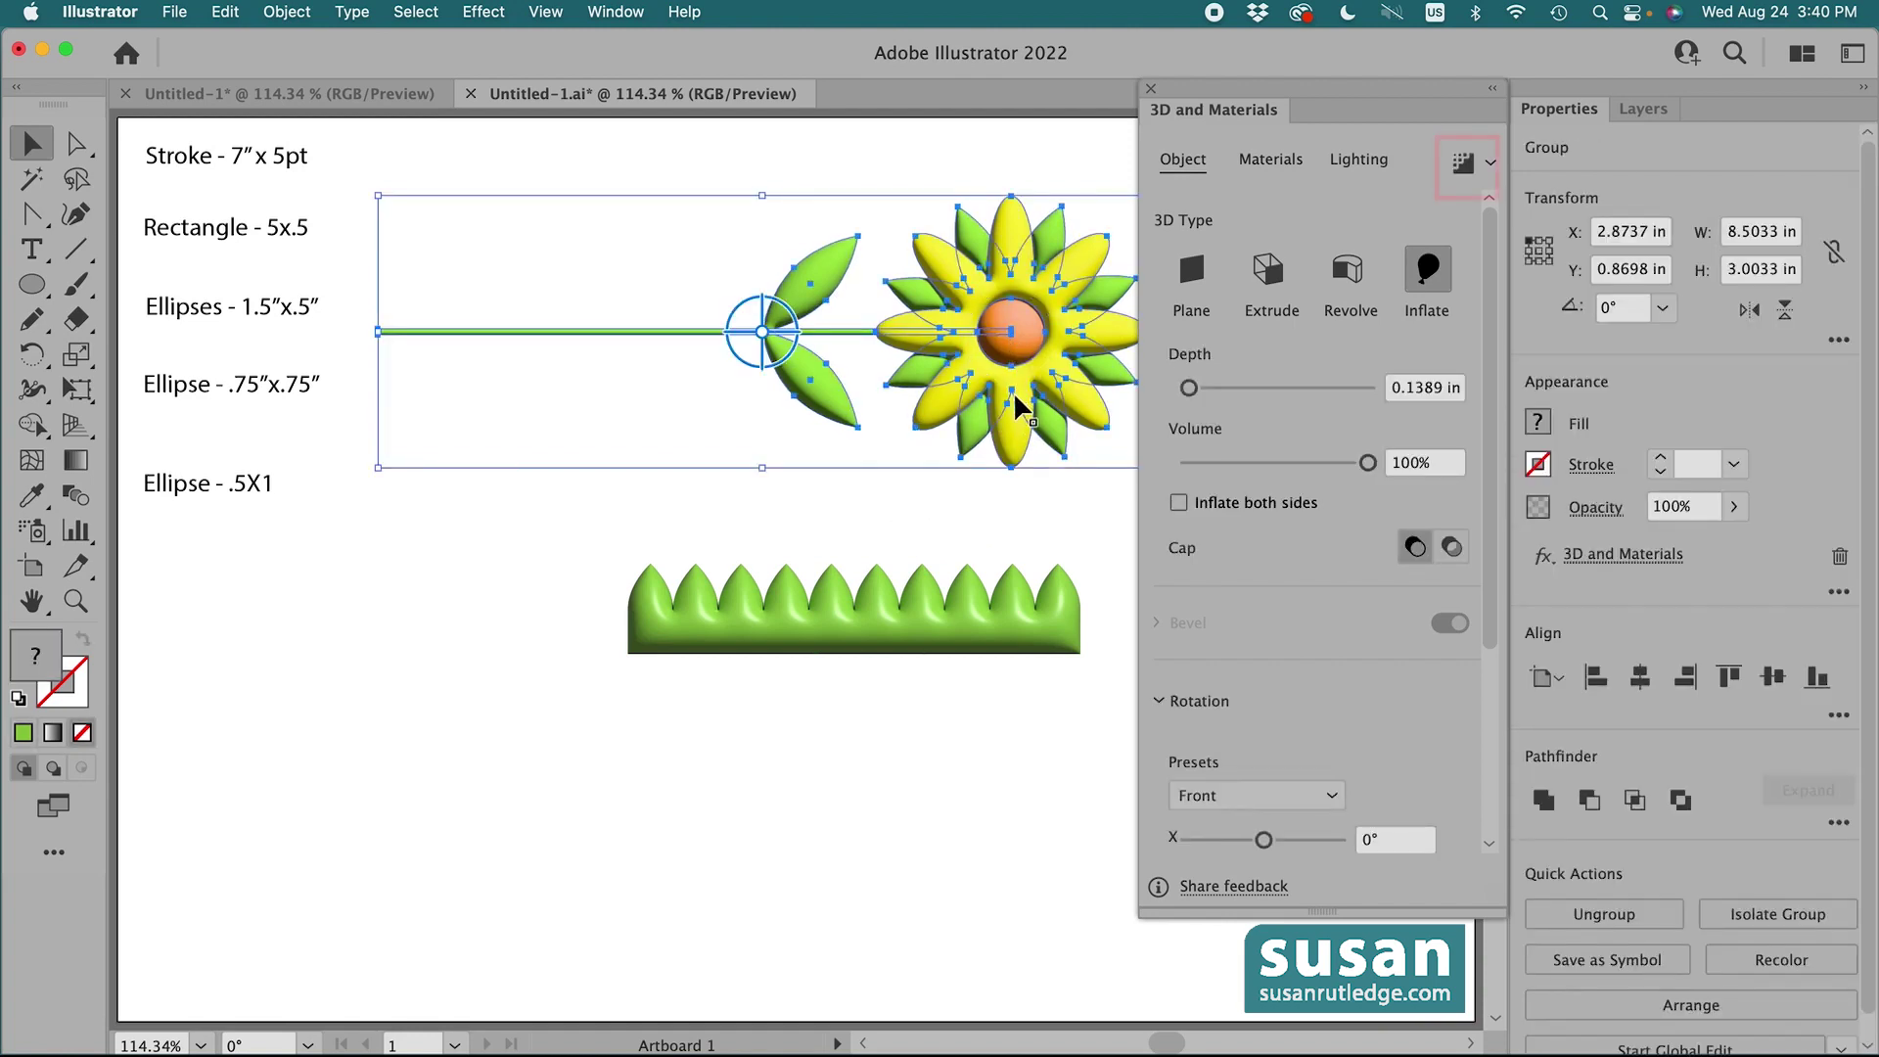
left_click(1465, 169)
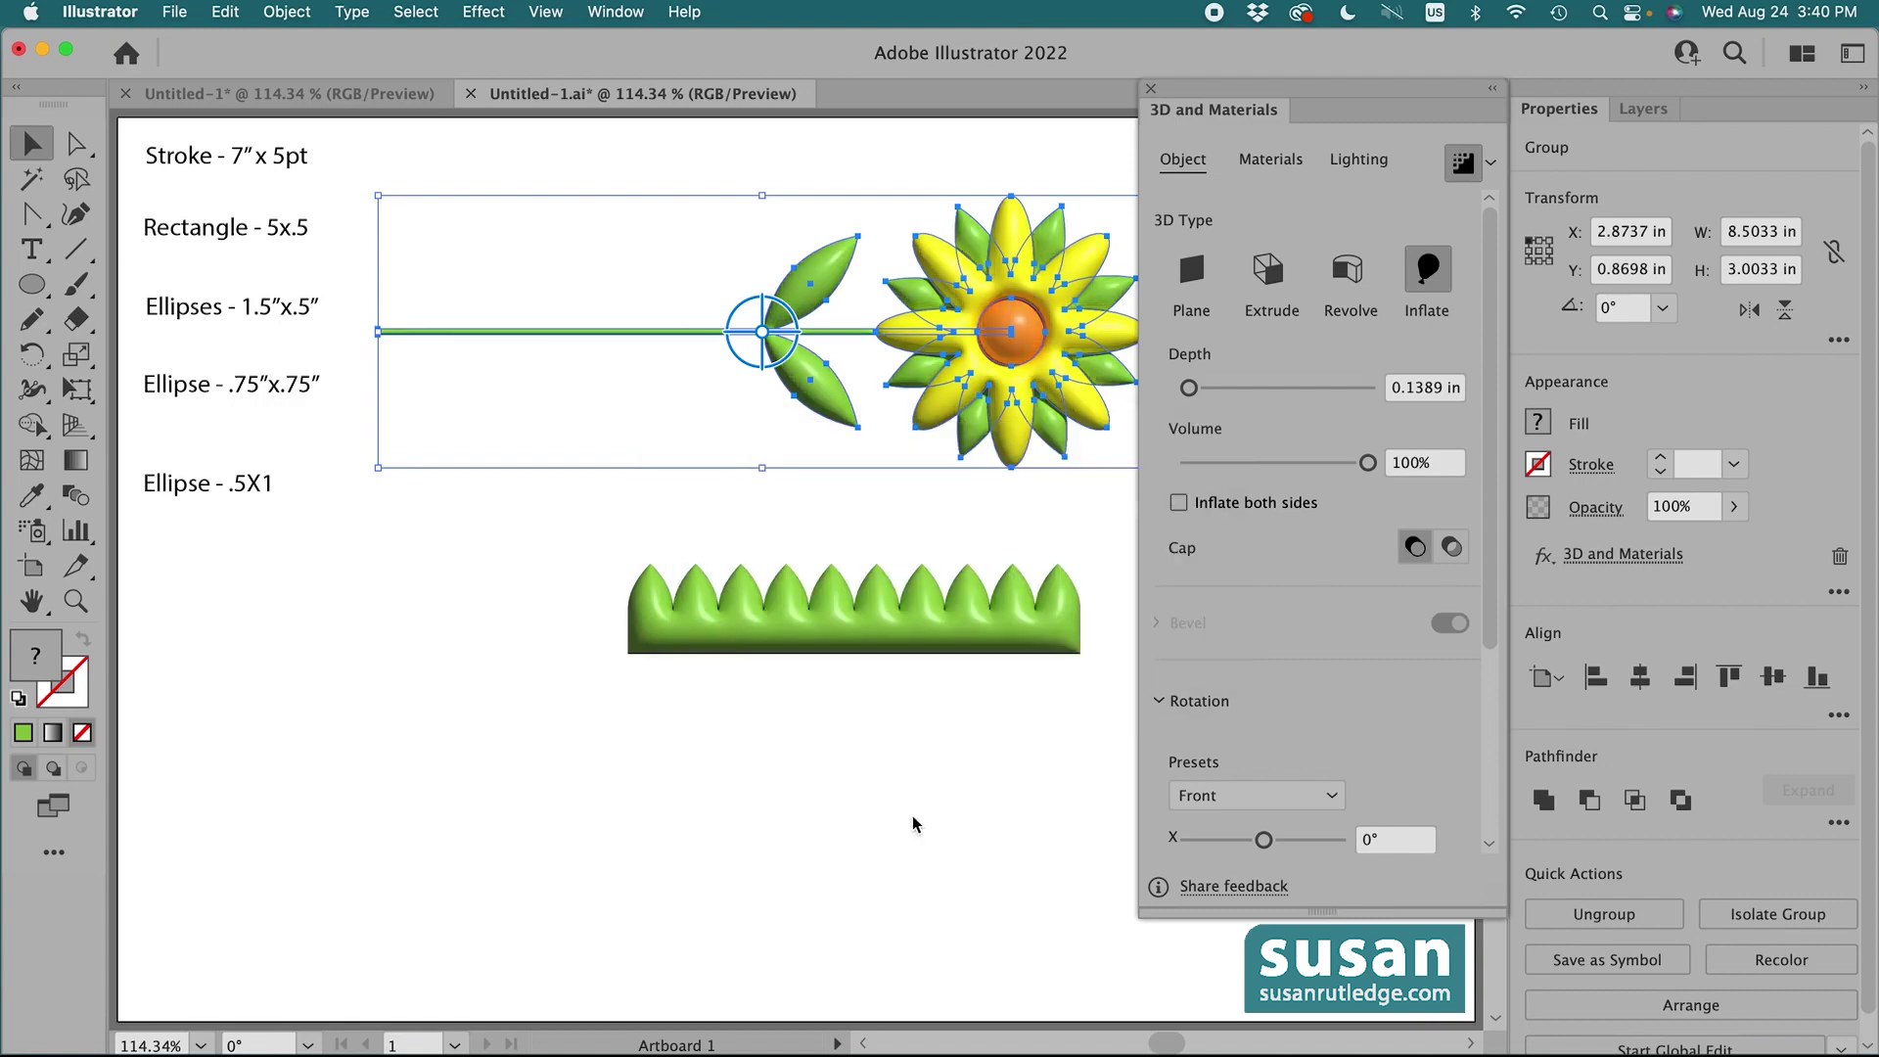
left_click(1151, 90)
left_click(1184, 335)
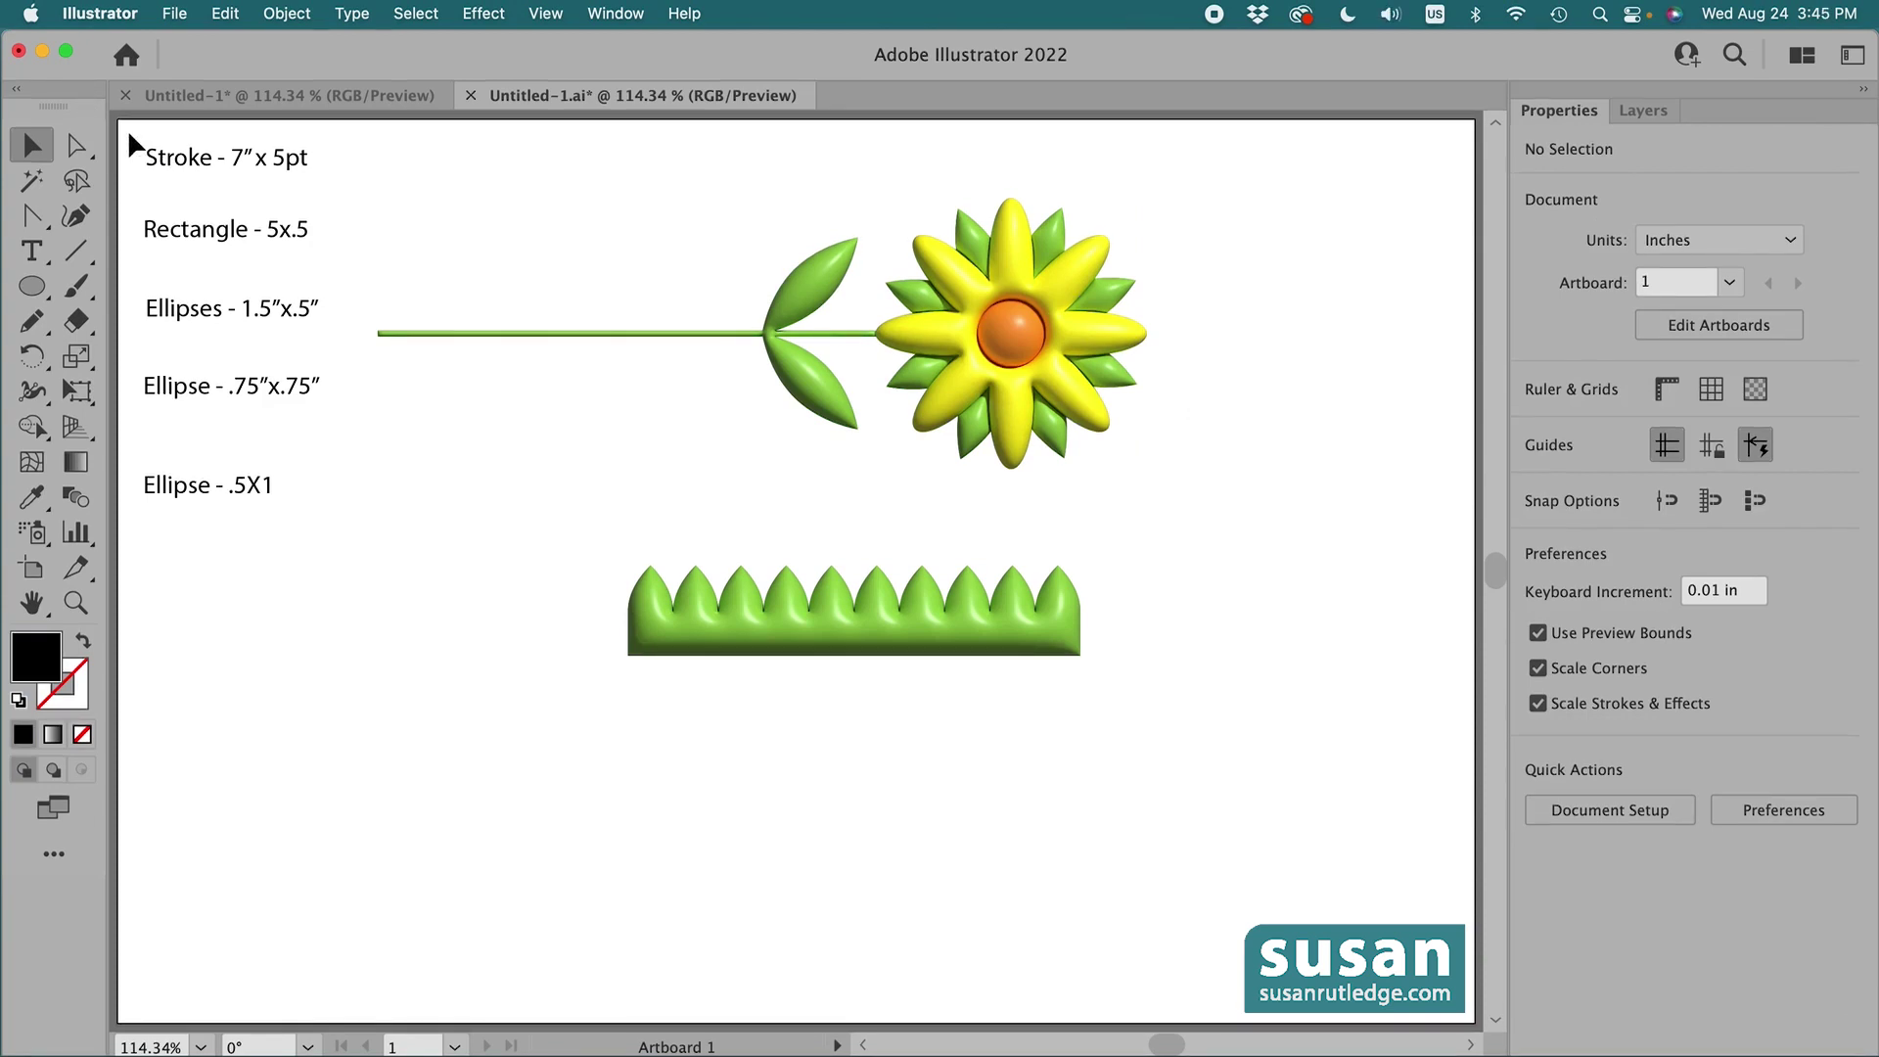
Delete the five size labels and dock the Brushes panel beside Properties and Layers
left_click_drag(128, 131, 325, 555)
key("Delete")
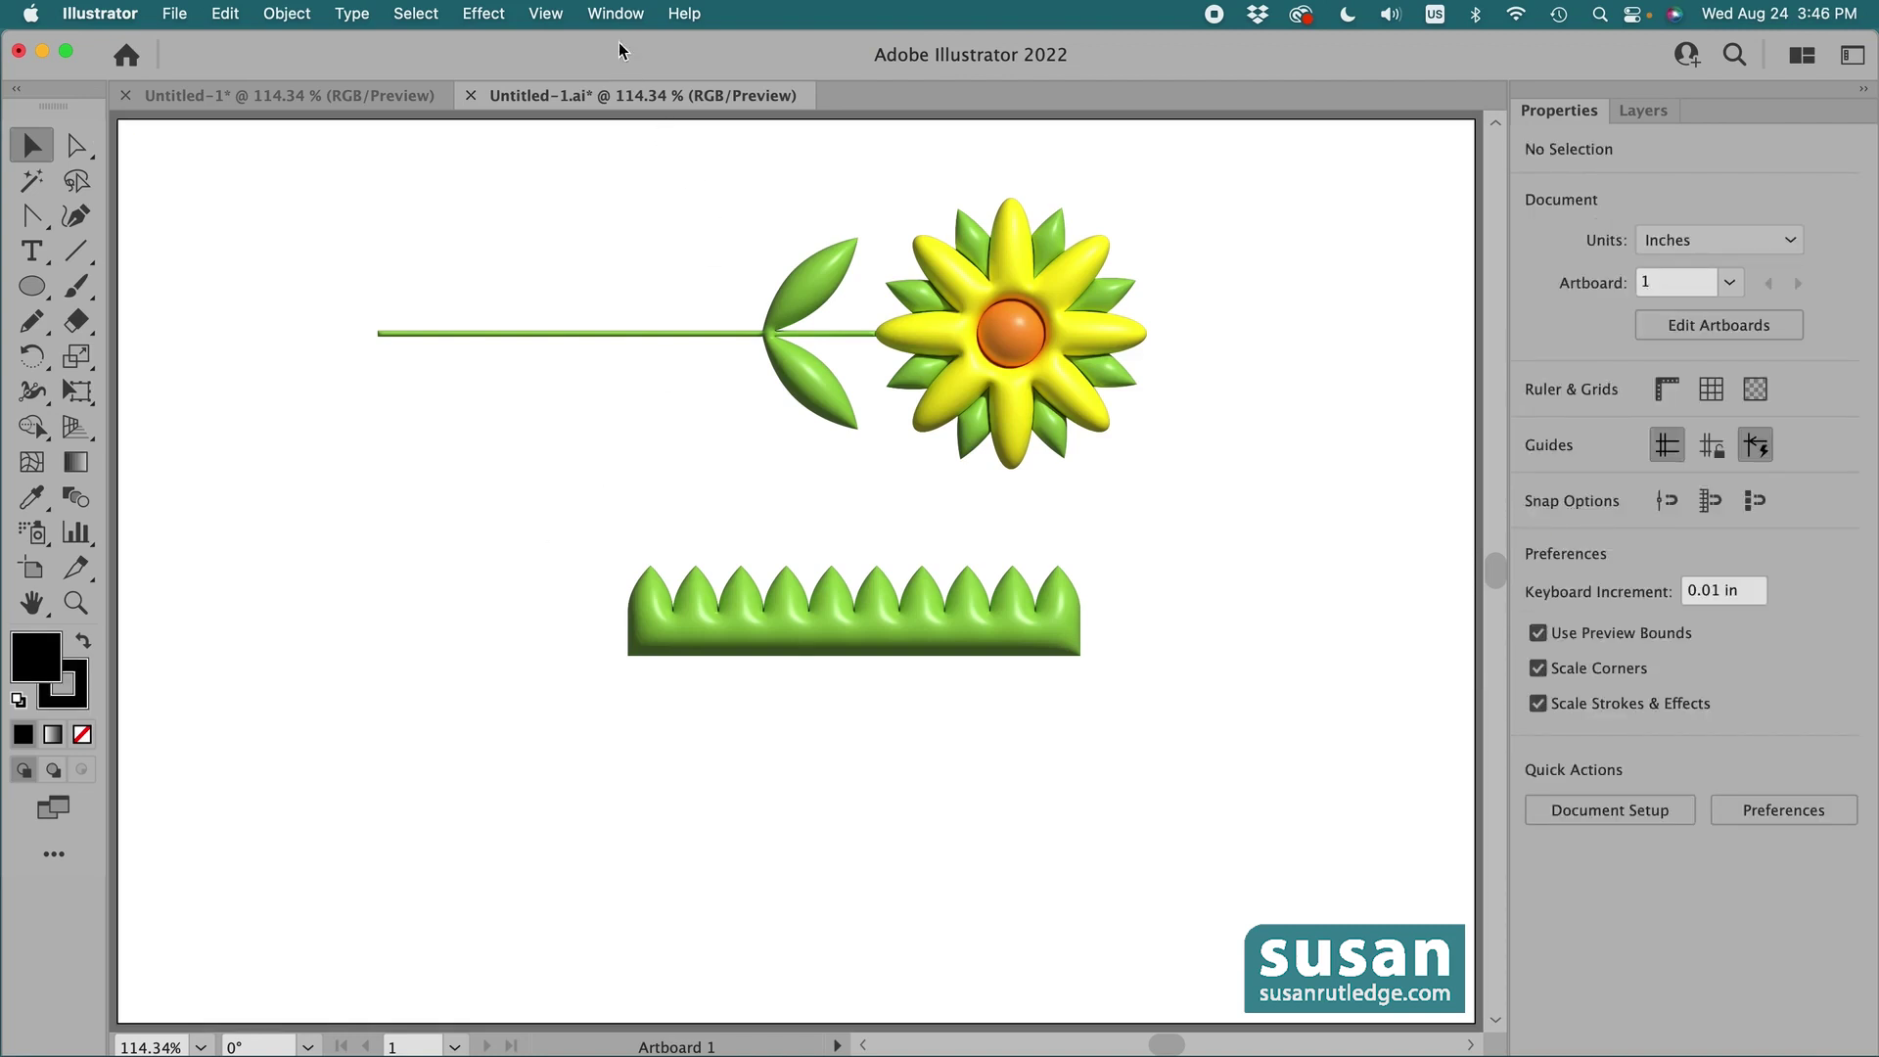
left_click(615, 14)
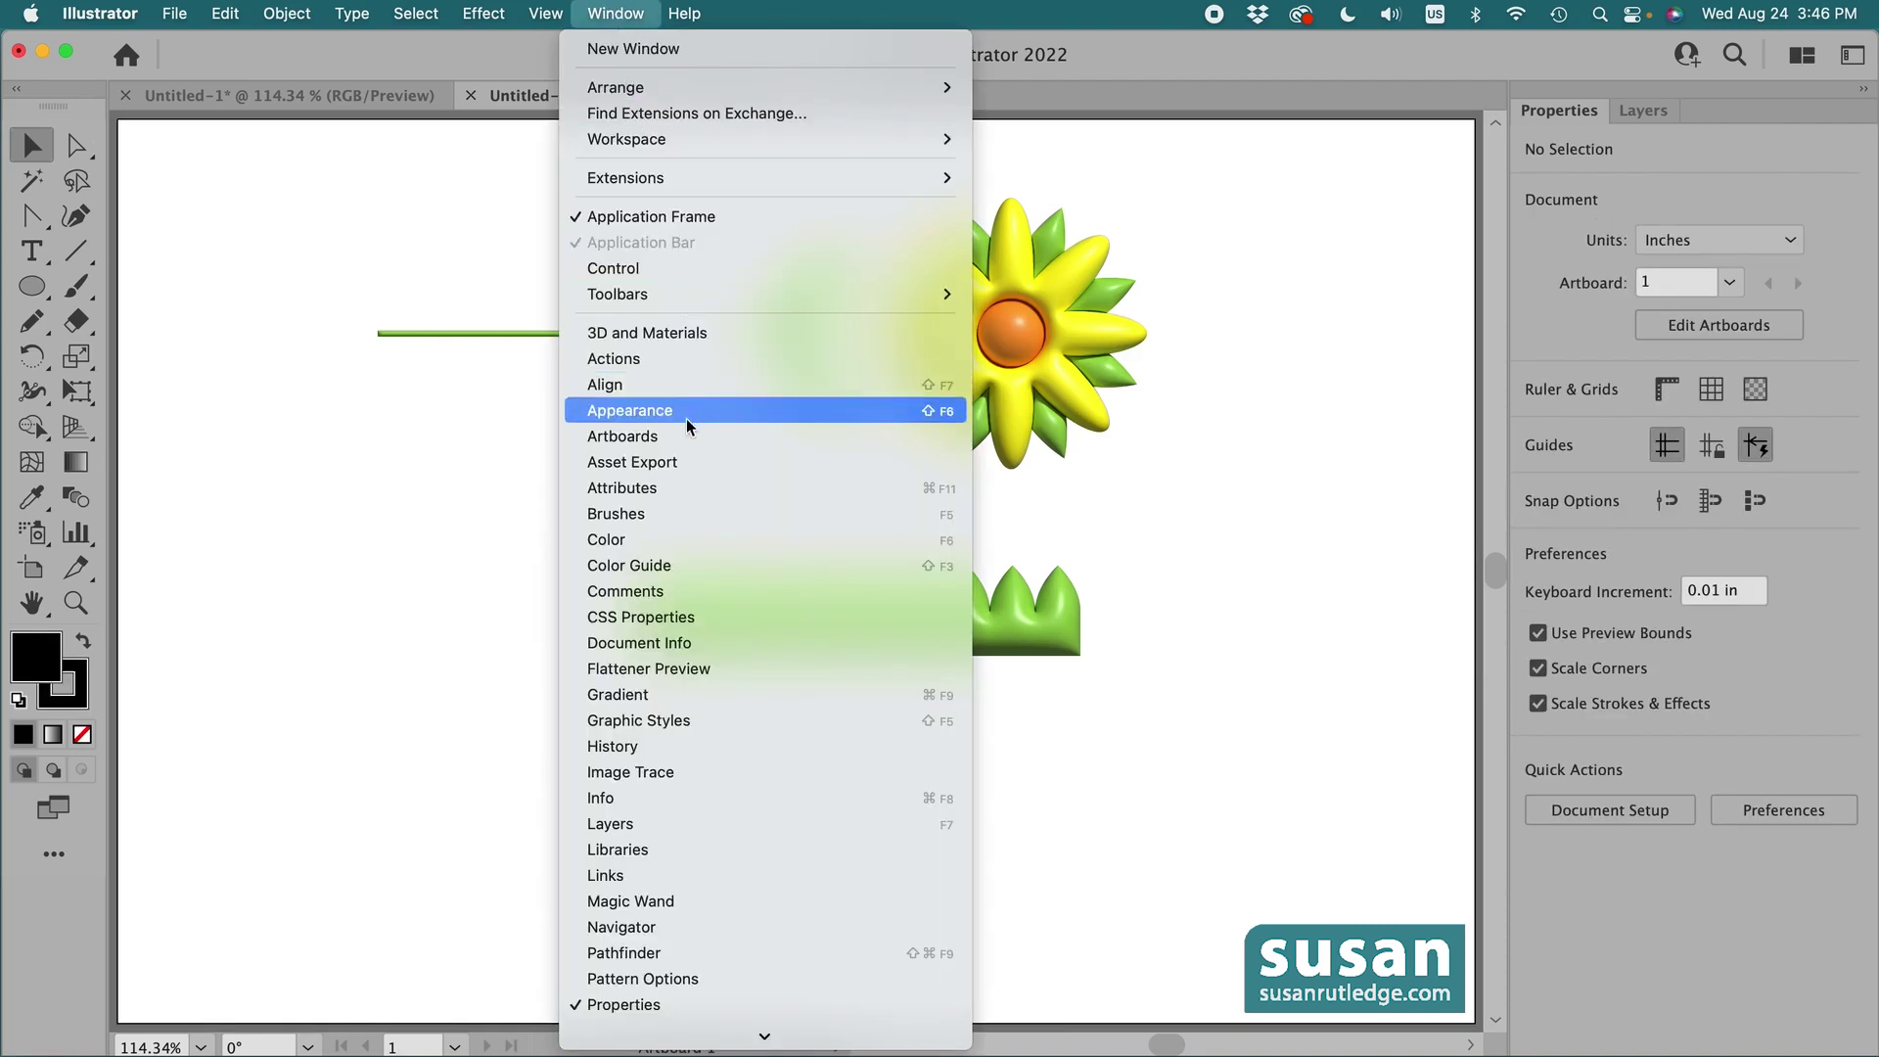
left_click(755, 517)
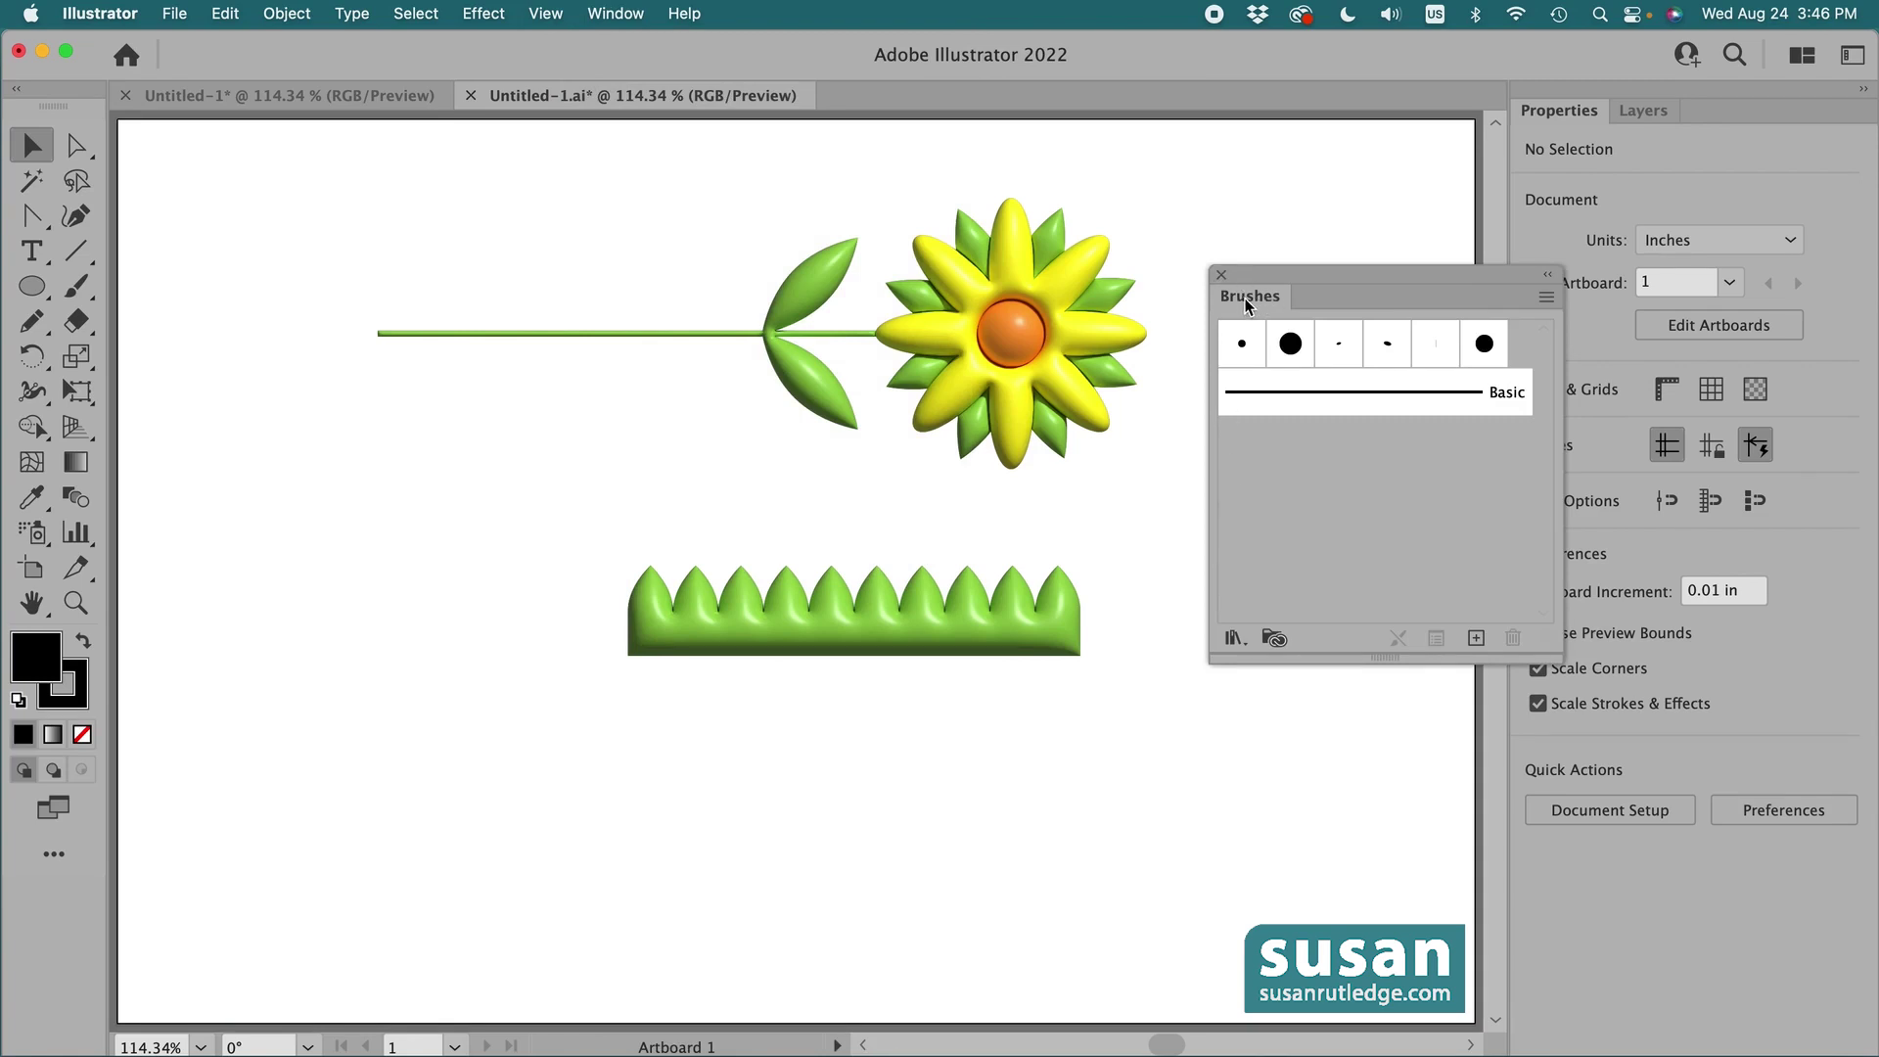
mouse_move(1247, 305)
left_mouse_down()
mouse_move(1517, 293)
mouse_move(1720, 185)
mouse_move(1722, 124)
left_mouse_up()
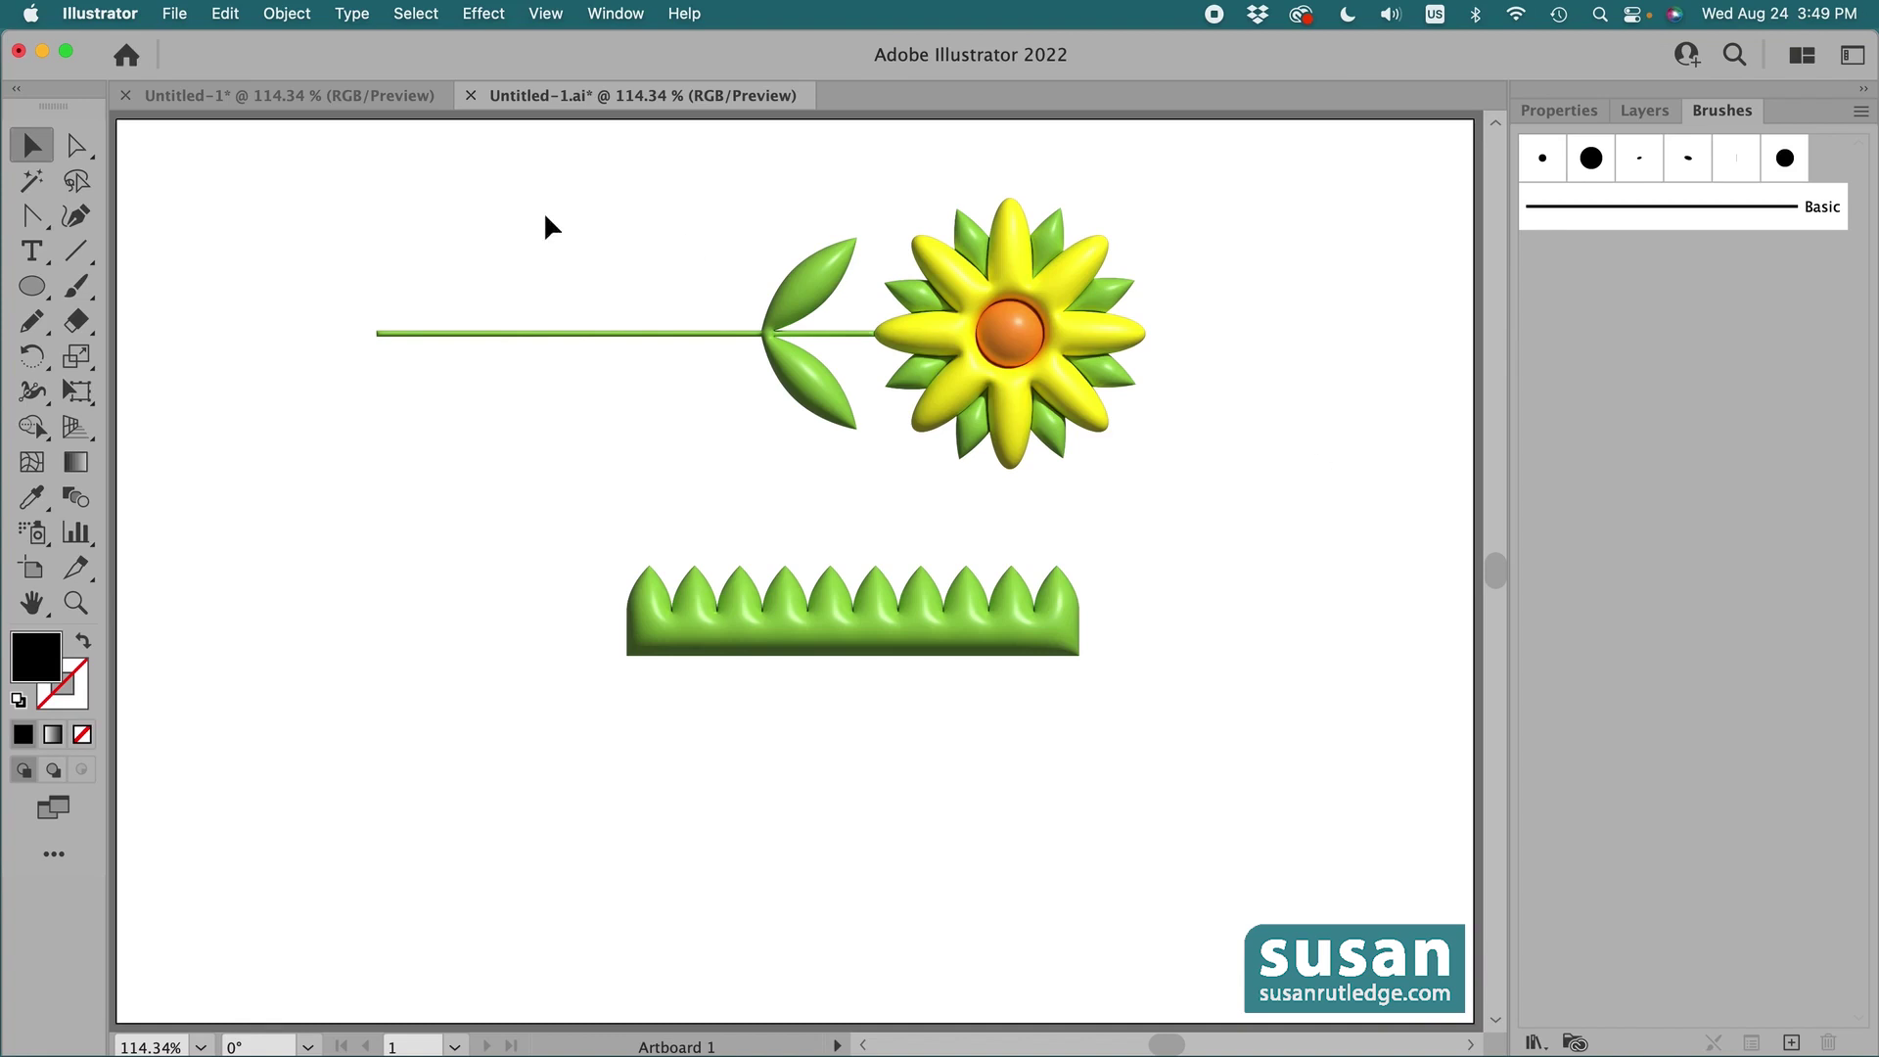
left_click_drag(524, 217, 1040, 346)
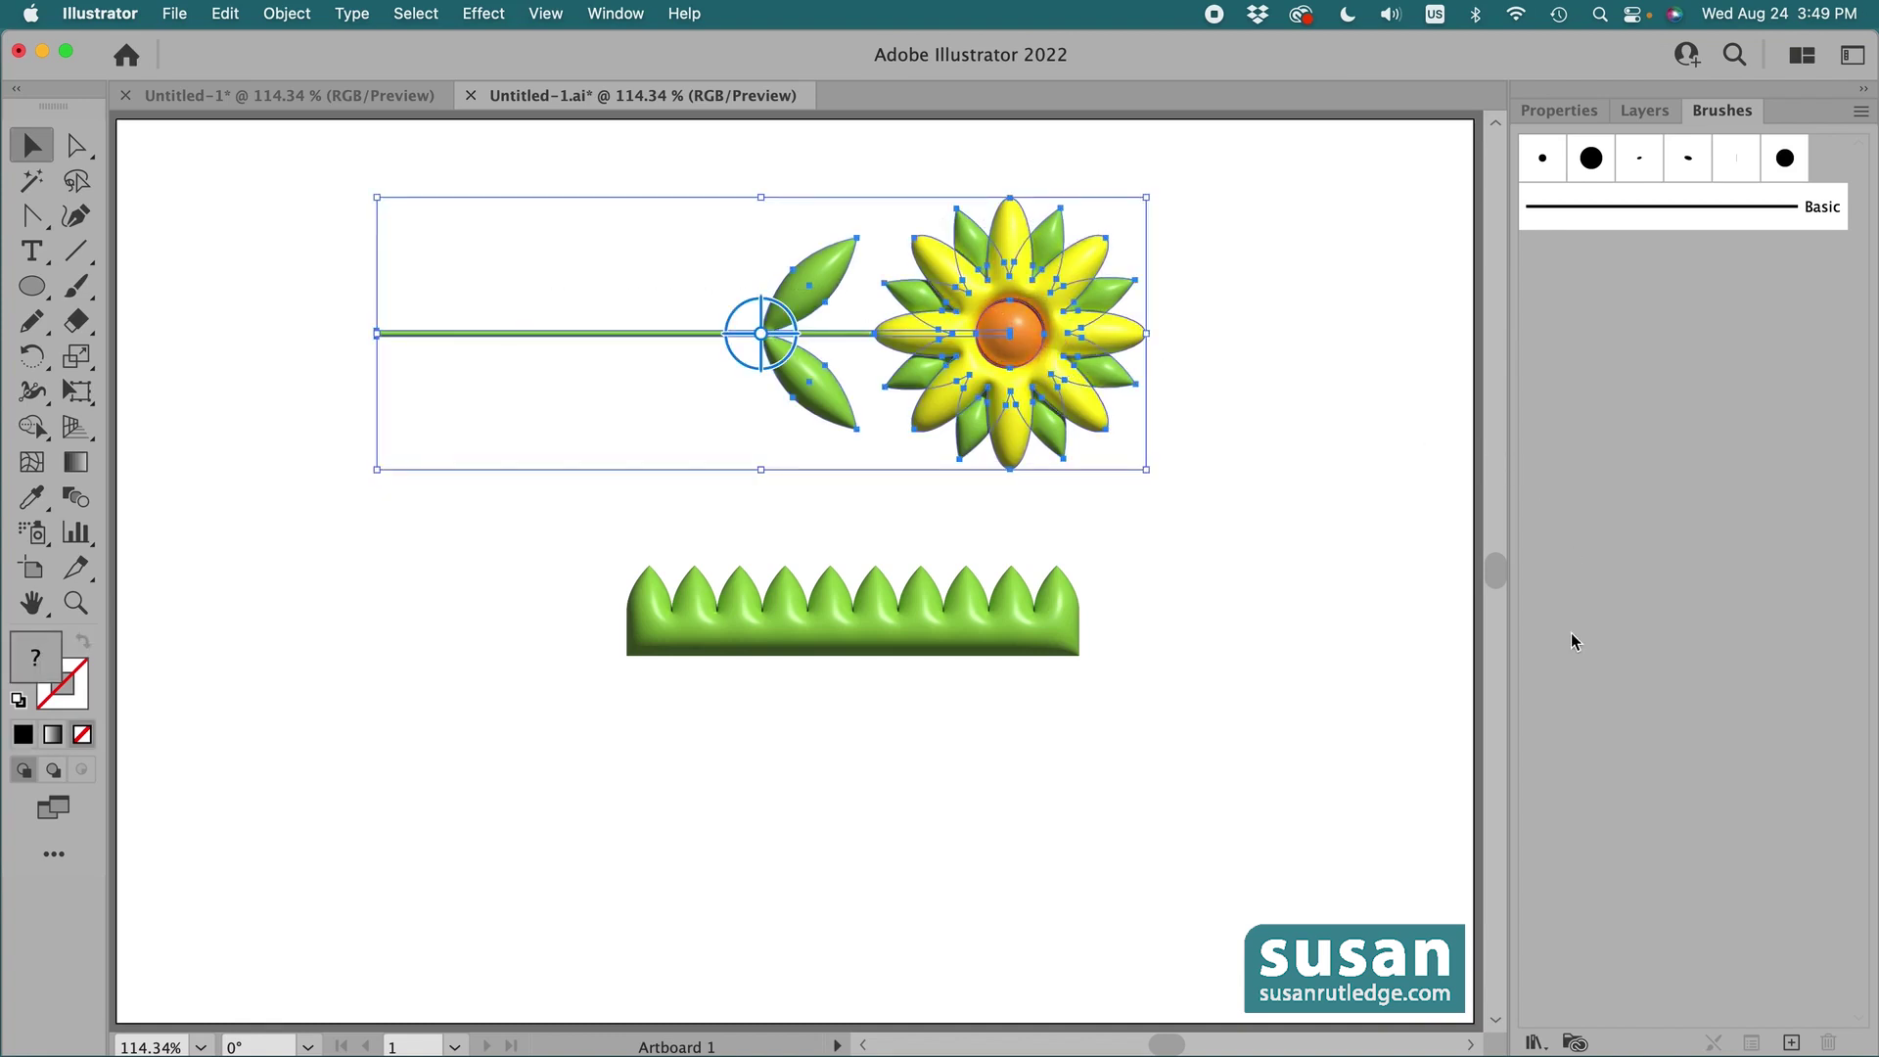
Create the 'Yellow Flower' art brush, stretching between guides with the end guide at 4.1583 in
left_click(1792, 1043)
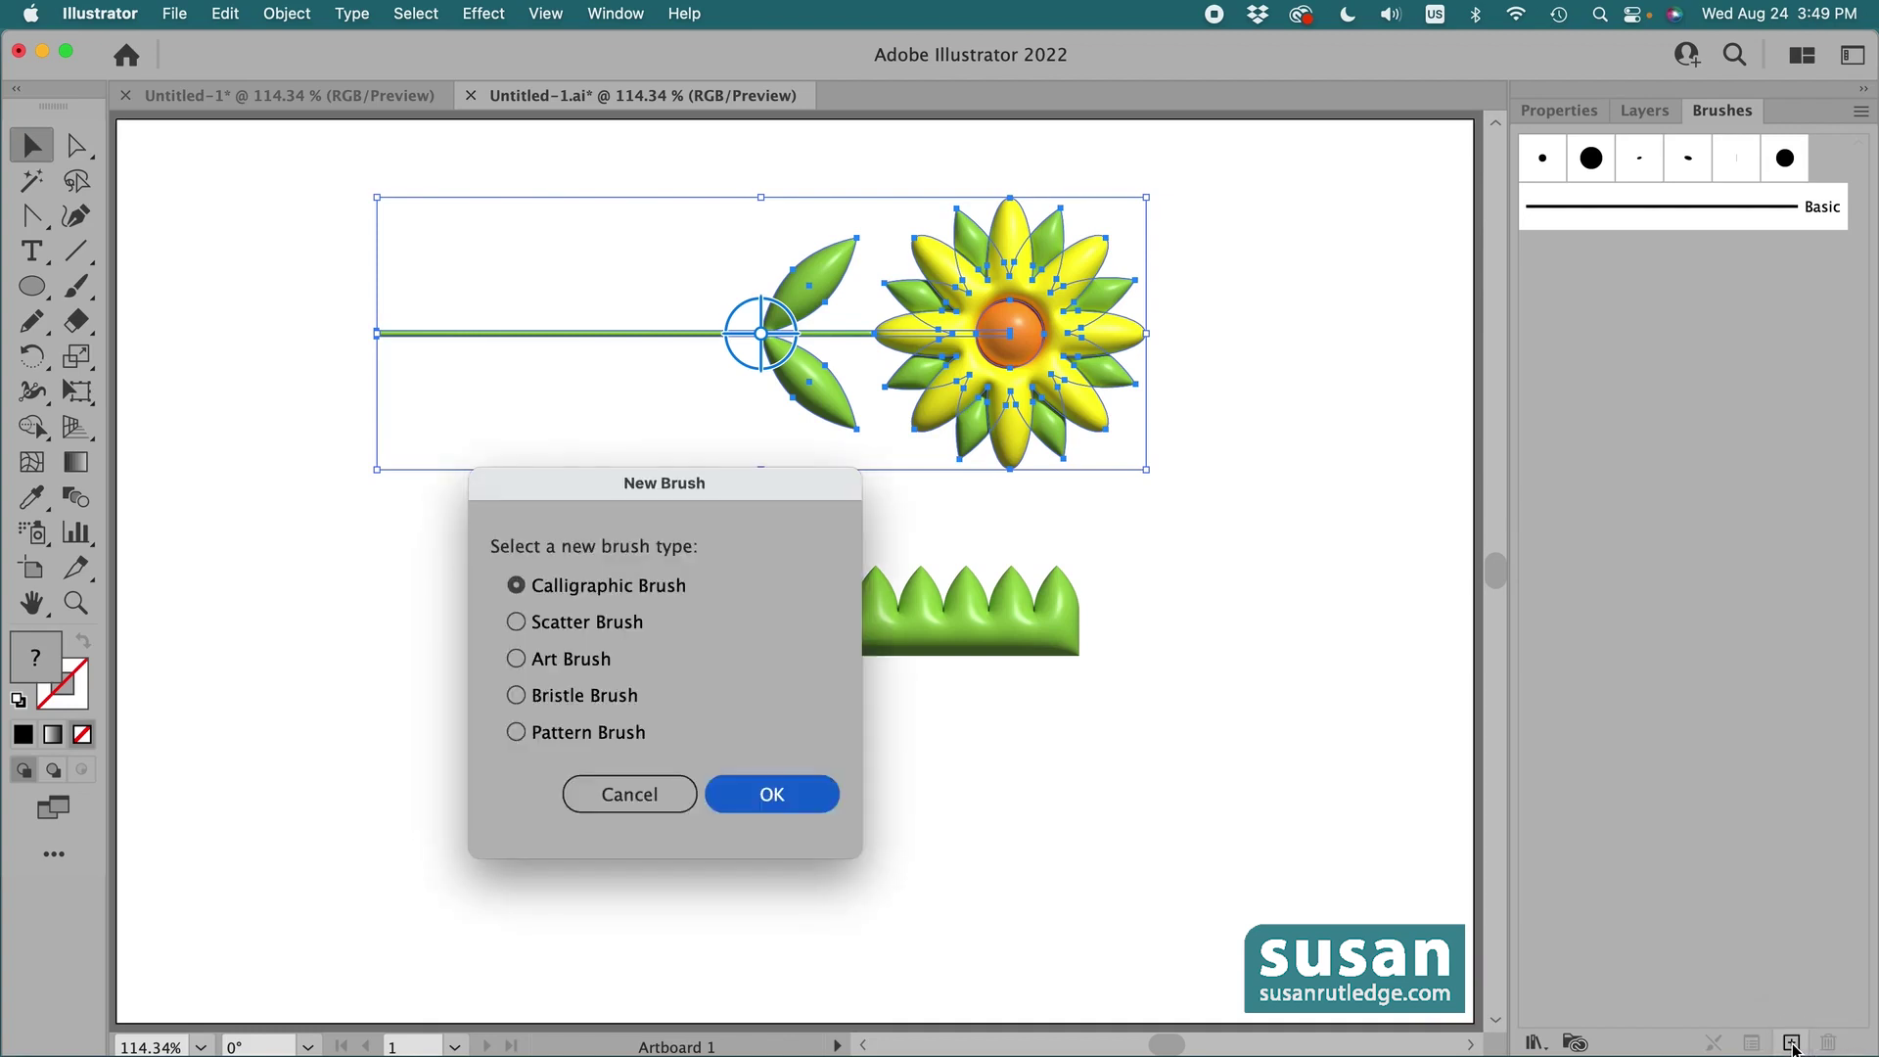
mouse_move(521, 494)
left_mouse_down()
mouse_move(1135, 557)
mouse_move(1173, 481)
left_mouse_up()
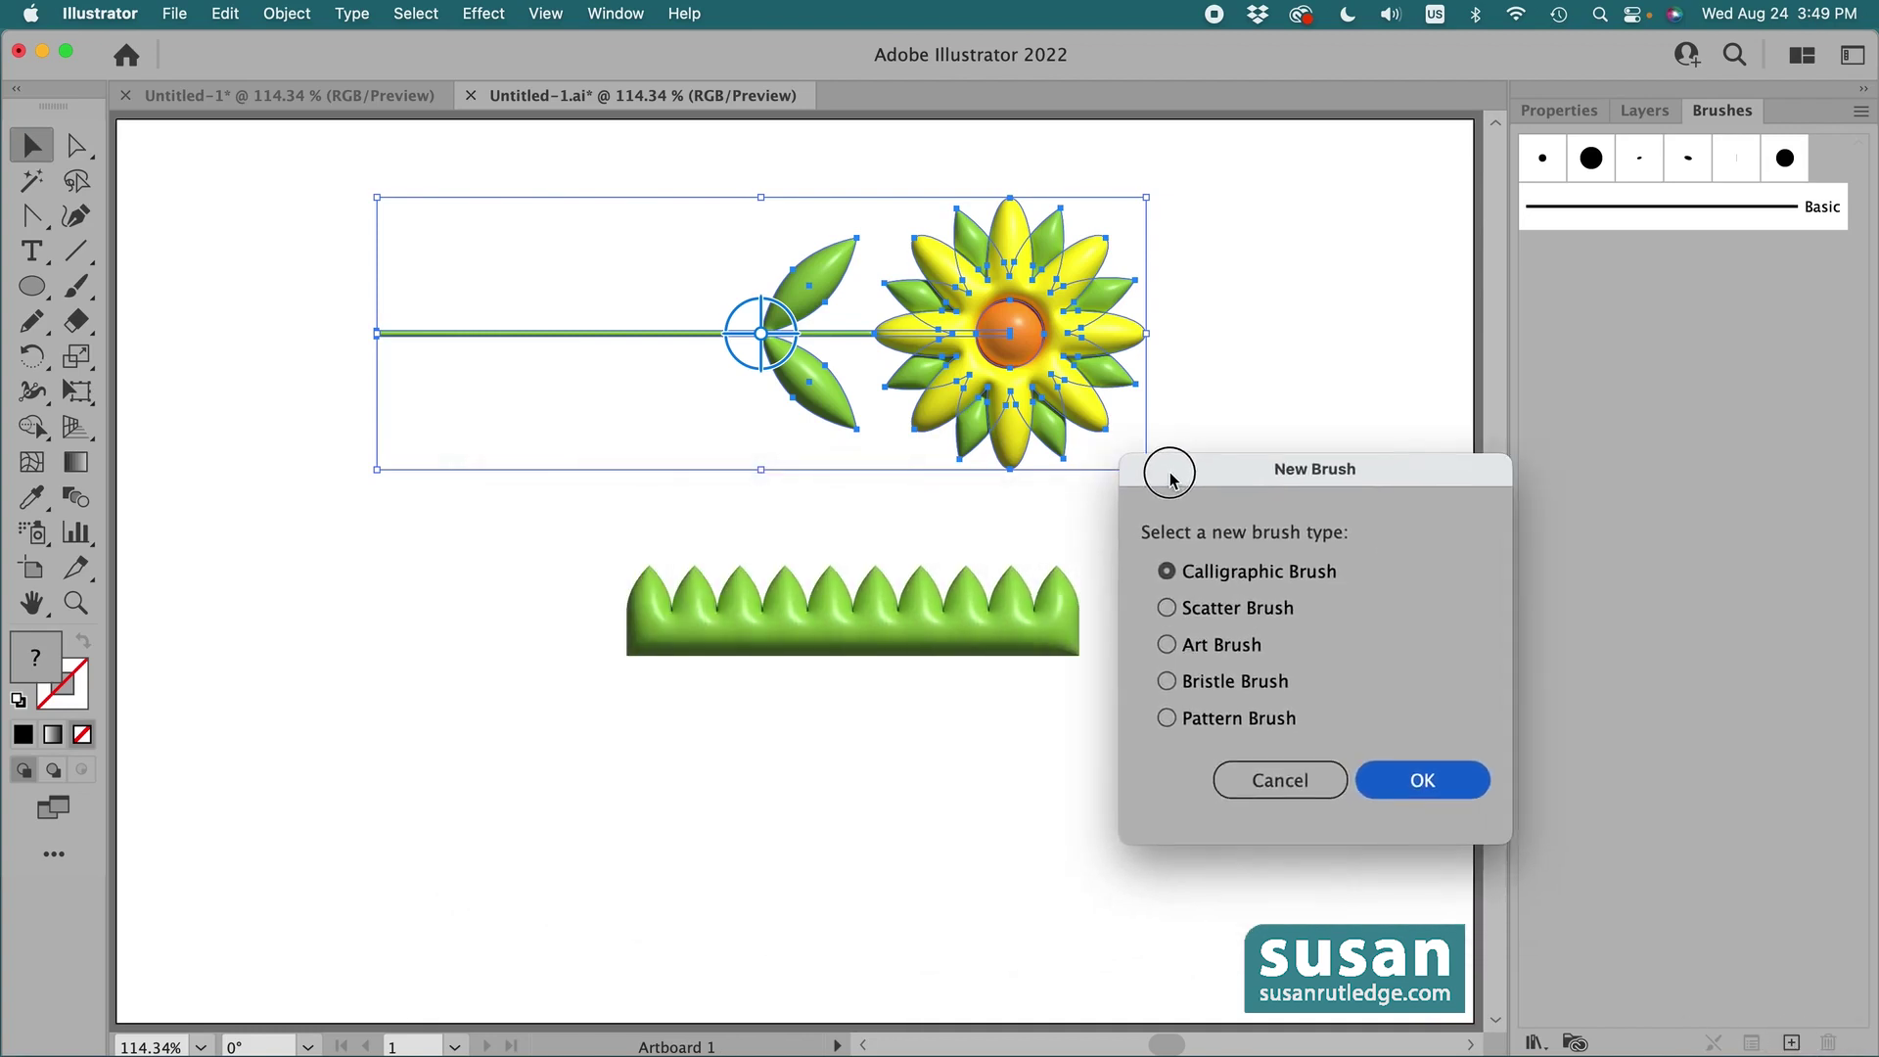
left_click(1166, 644)
left_click(1405, 788)
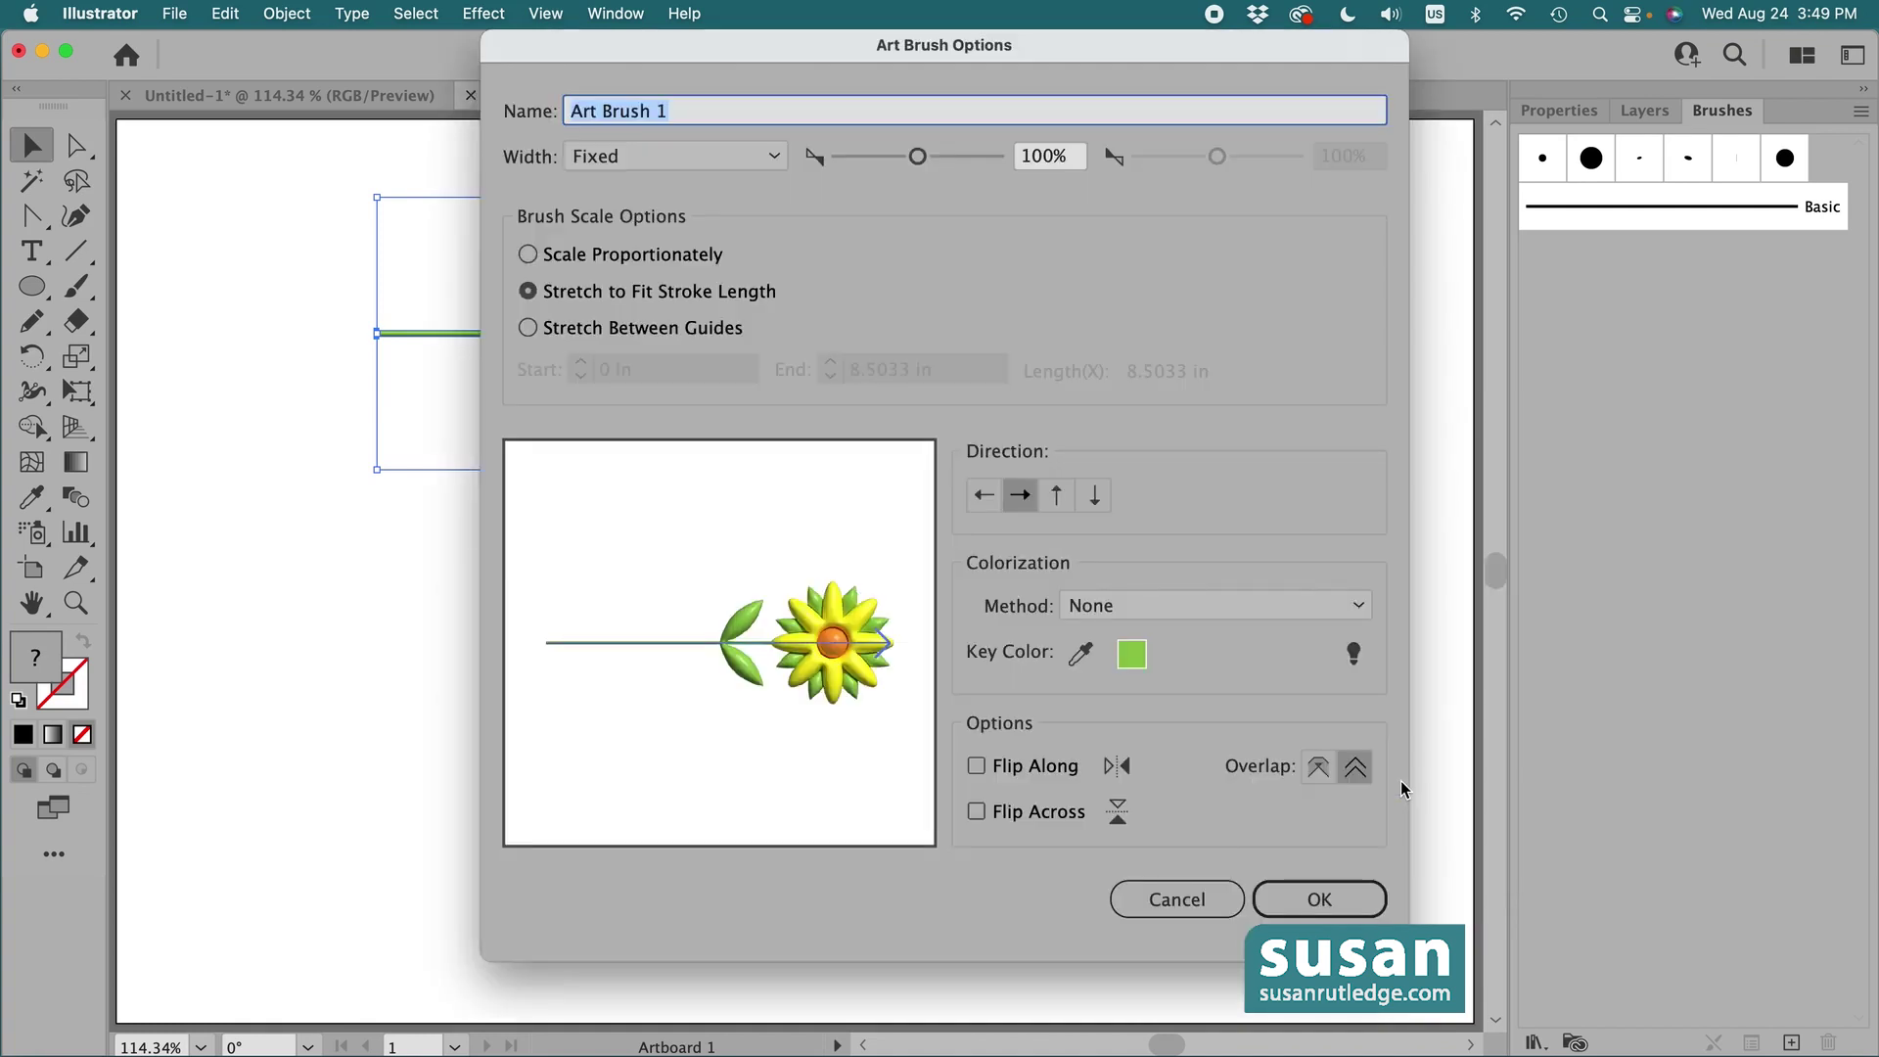
type("Yellow Flower")
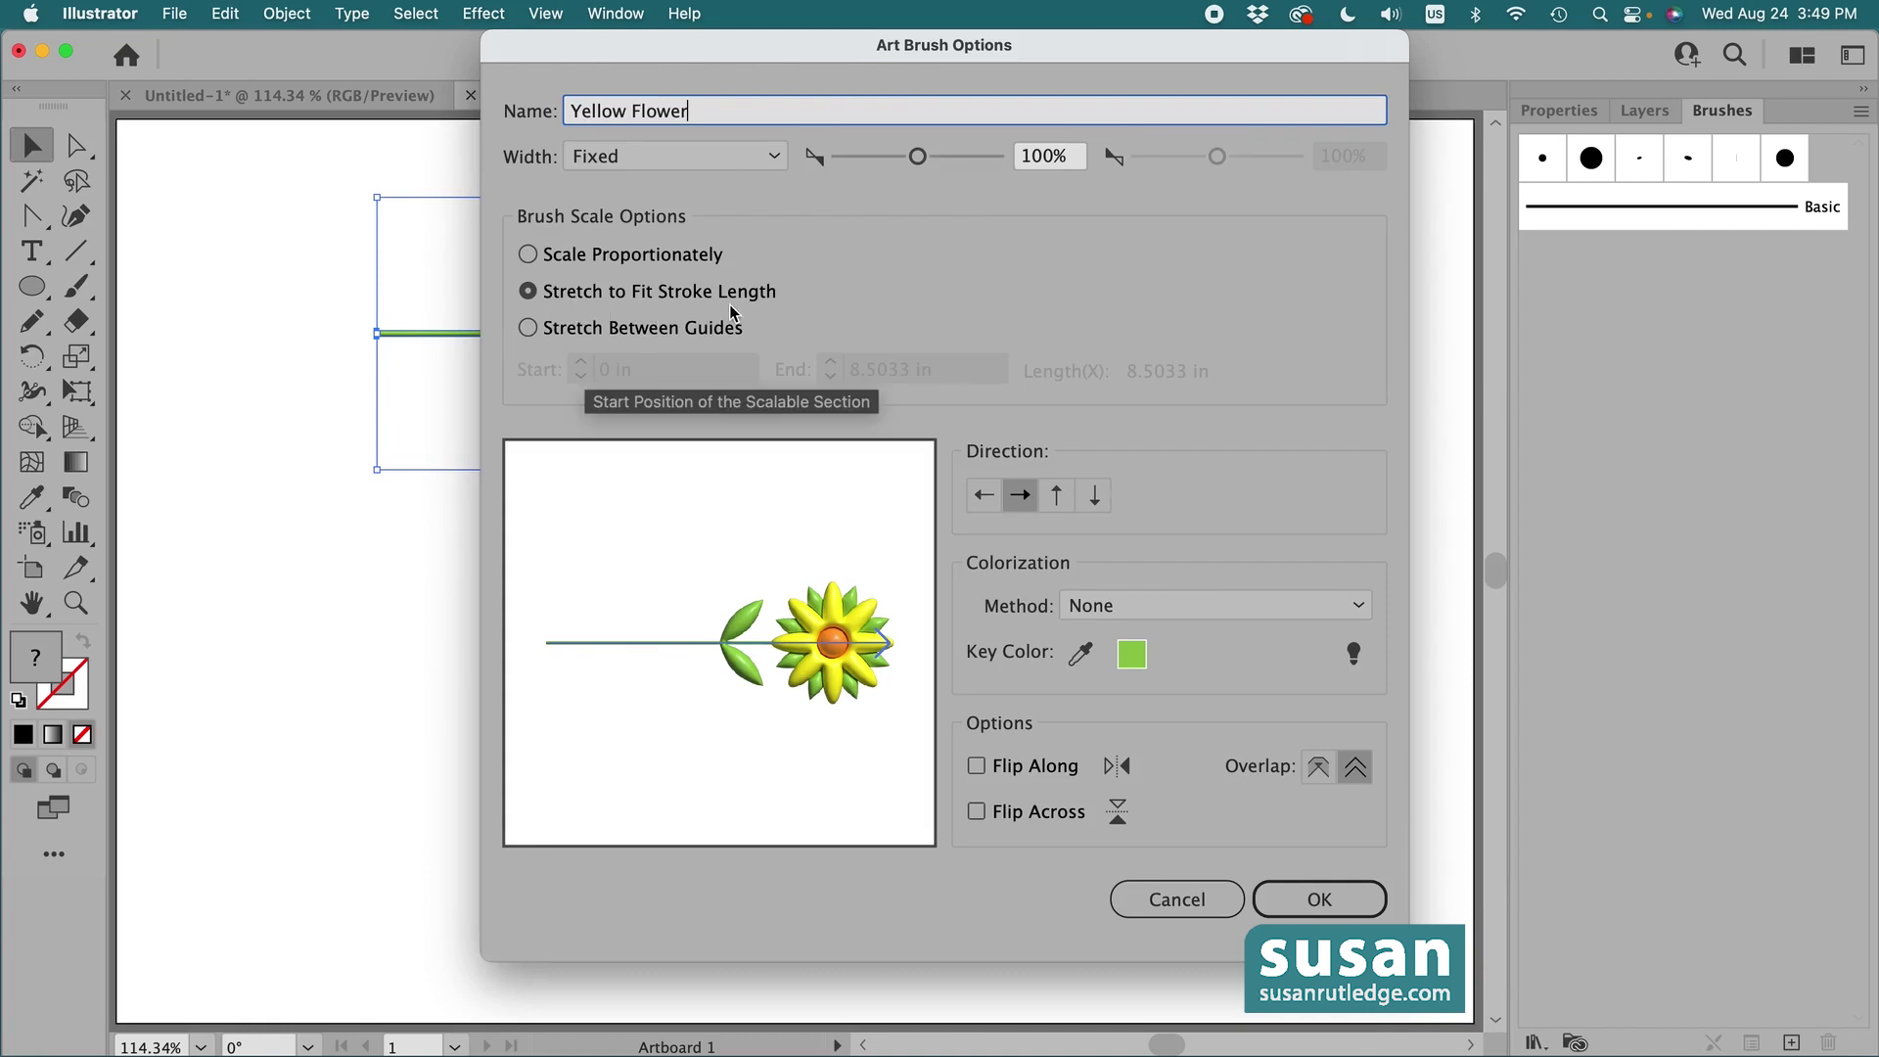
left_click(528, 329)
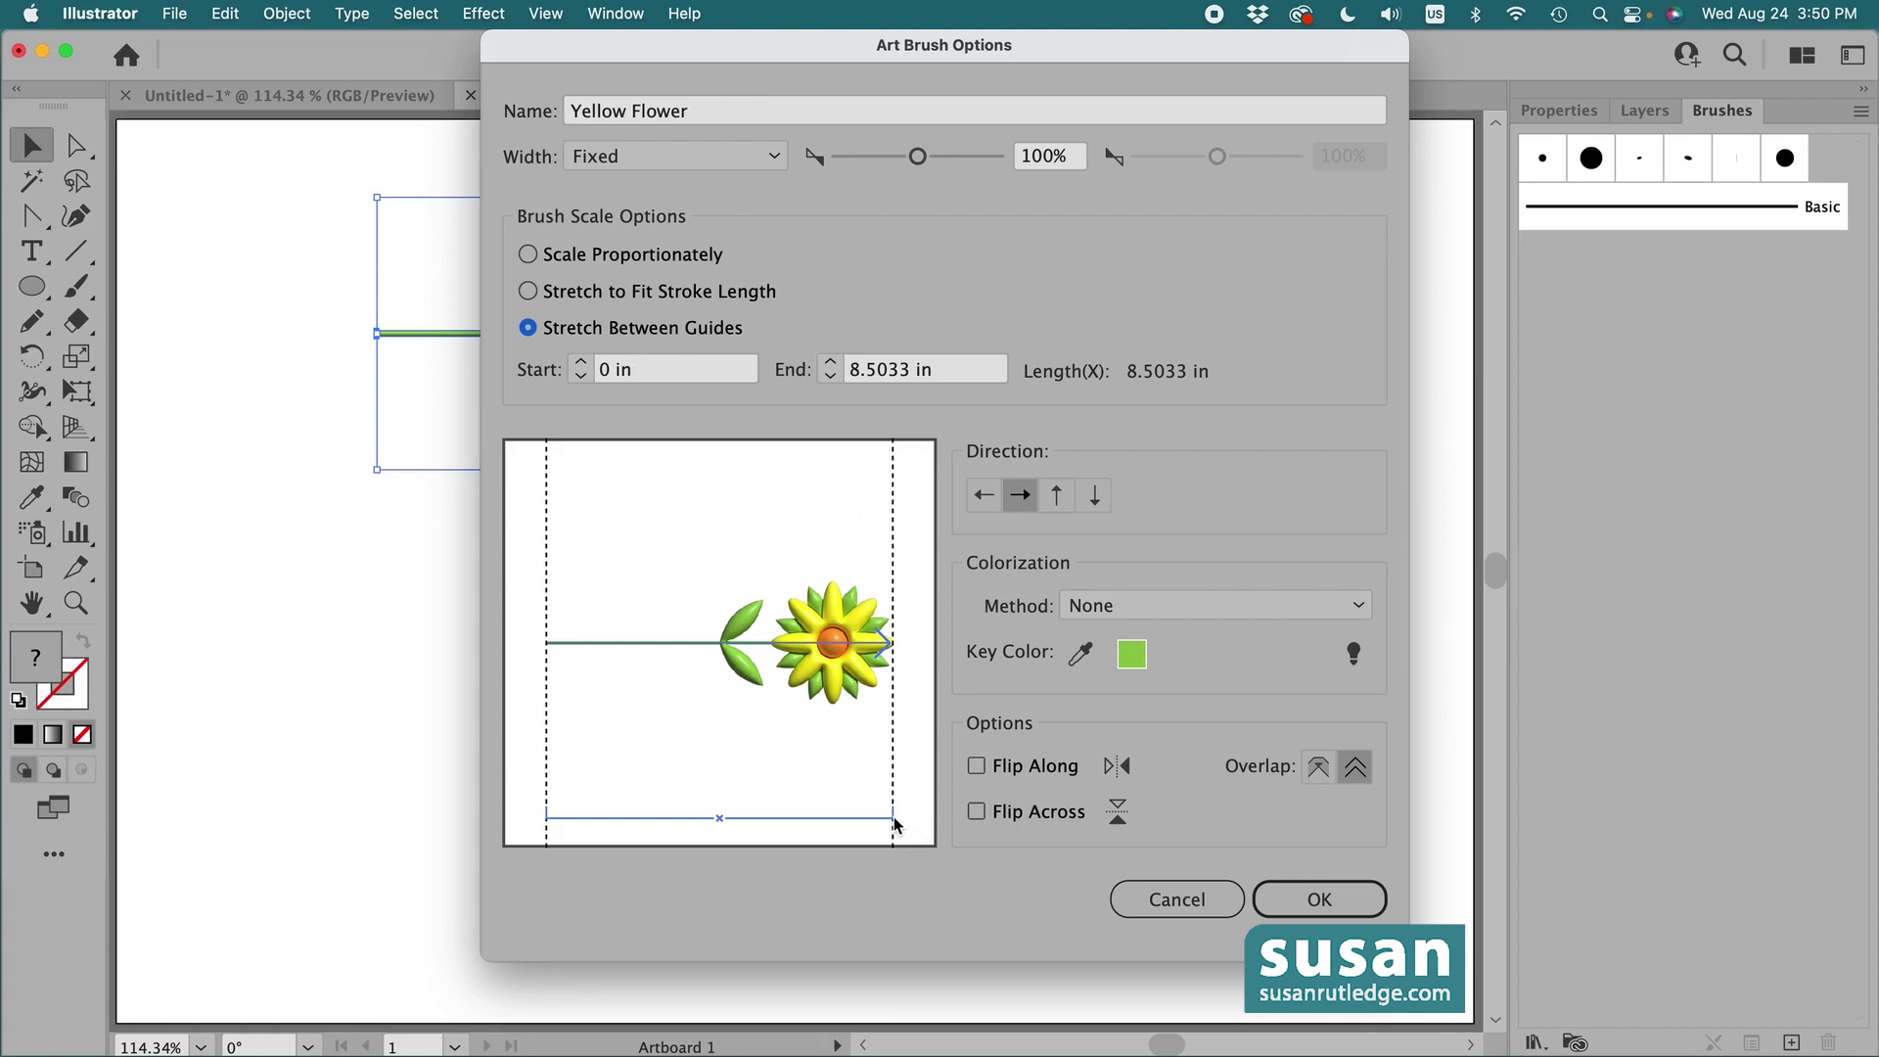
left_click_drag(895, 816, 716, 804)
left_click(1292, 888)
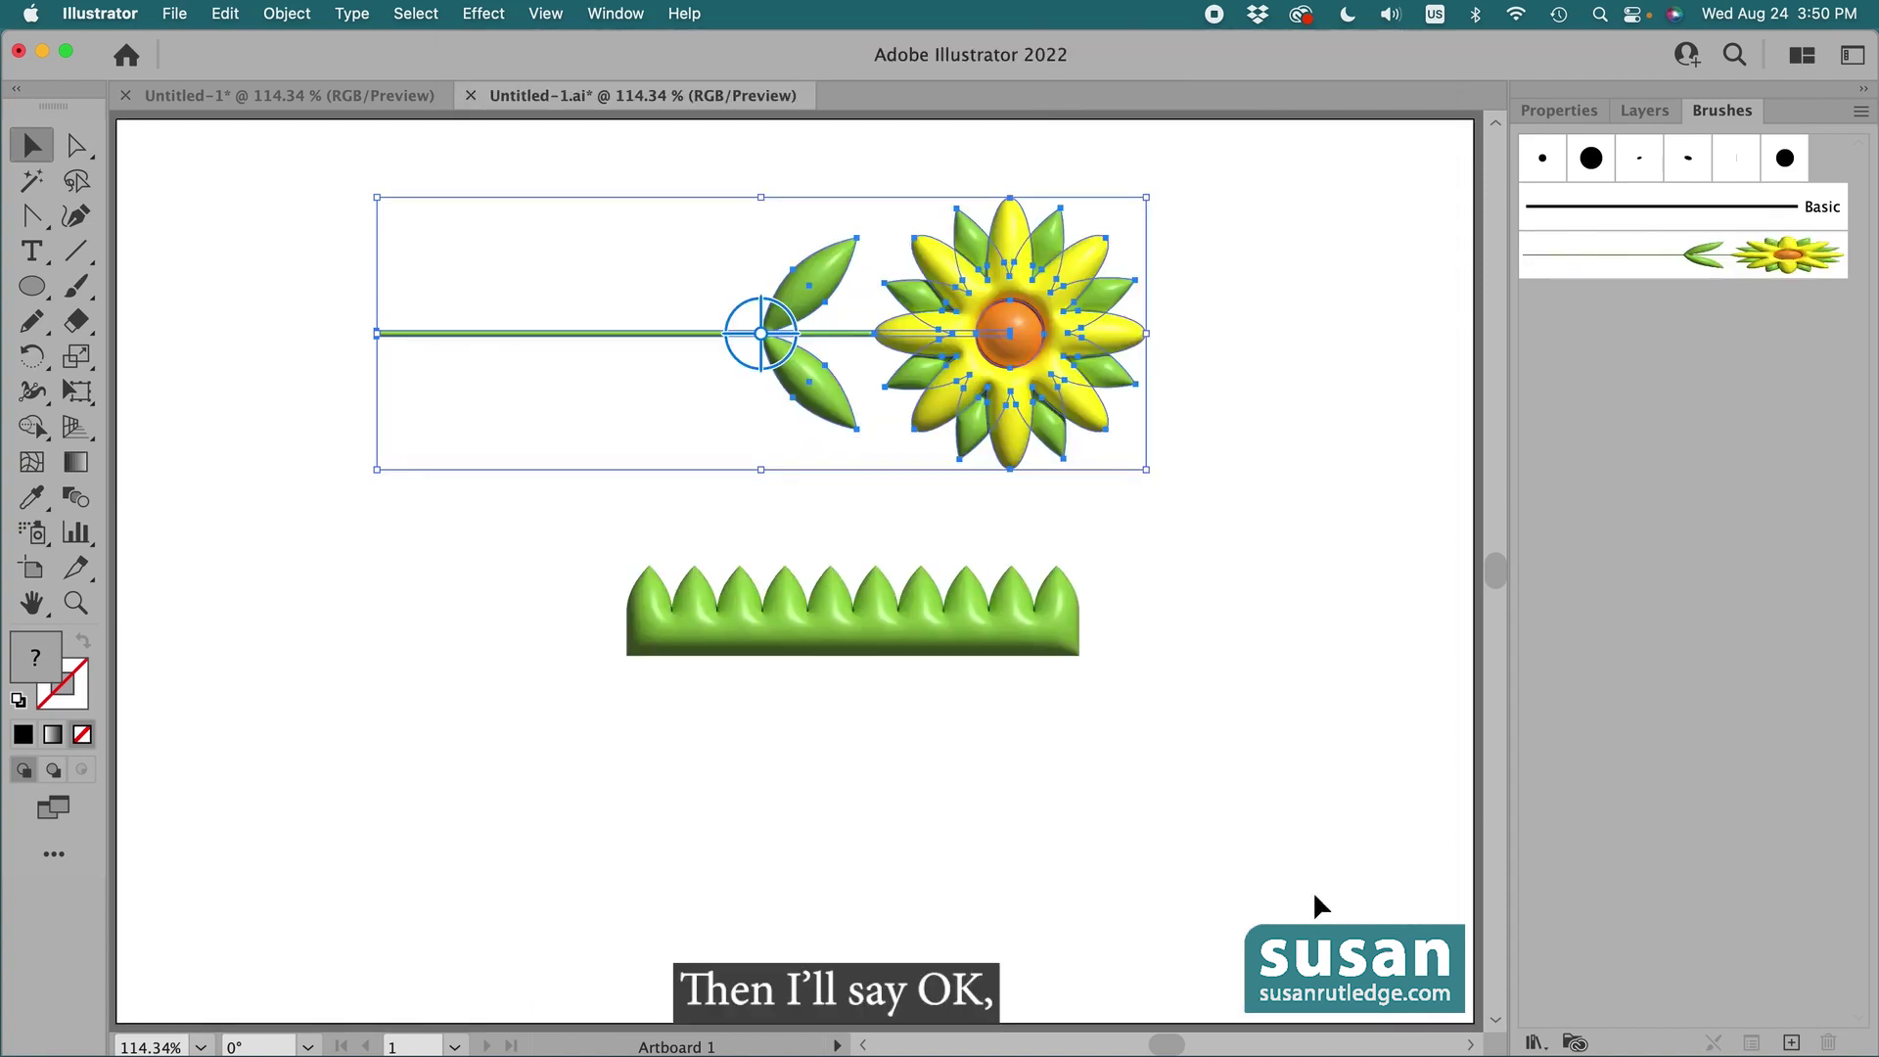
left_click(1318, 905)
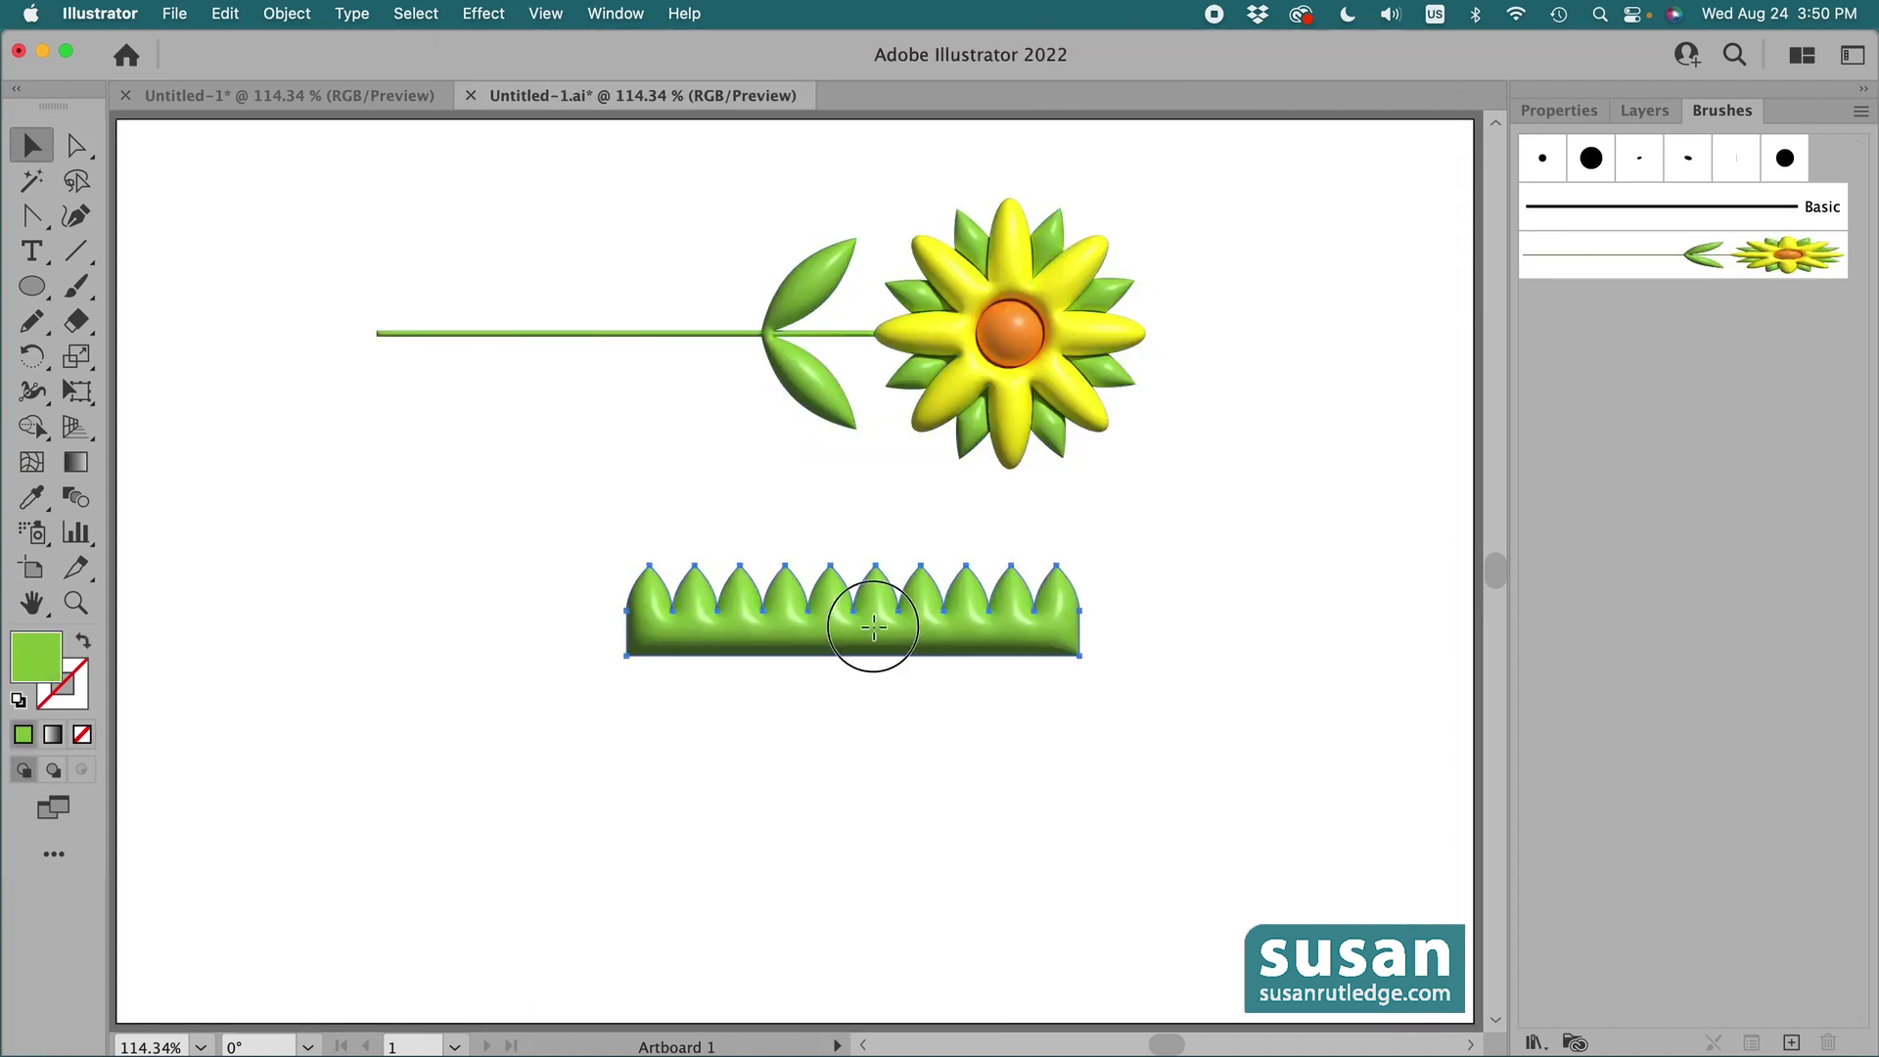
left_click(872, 626)
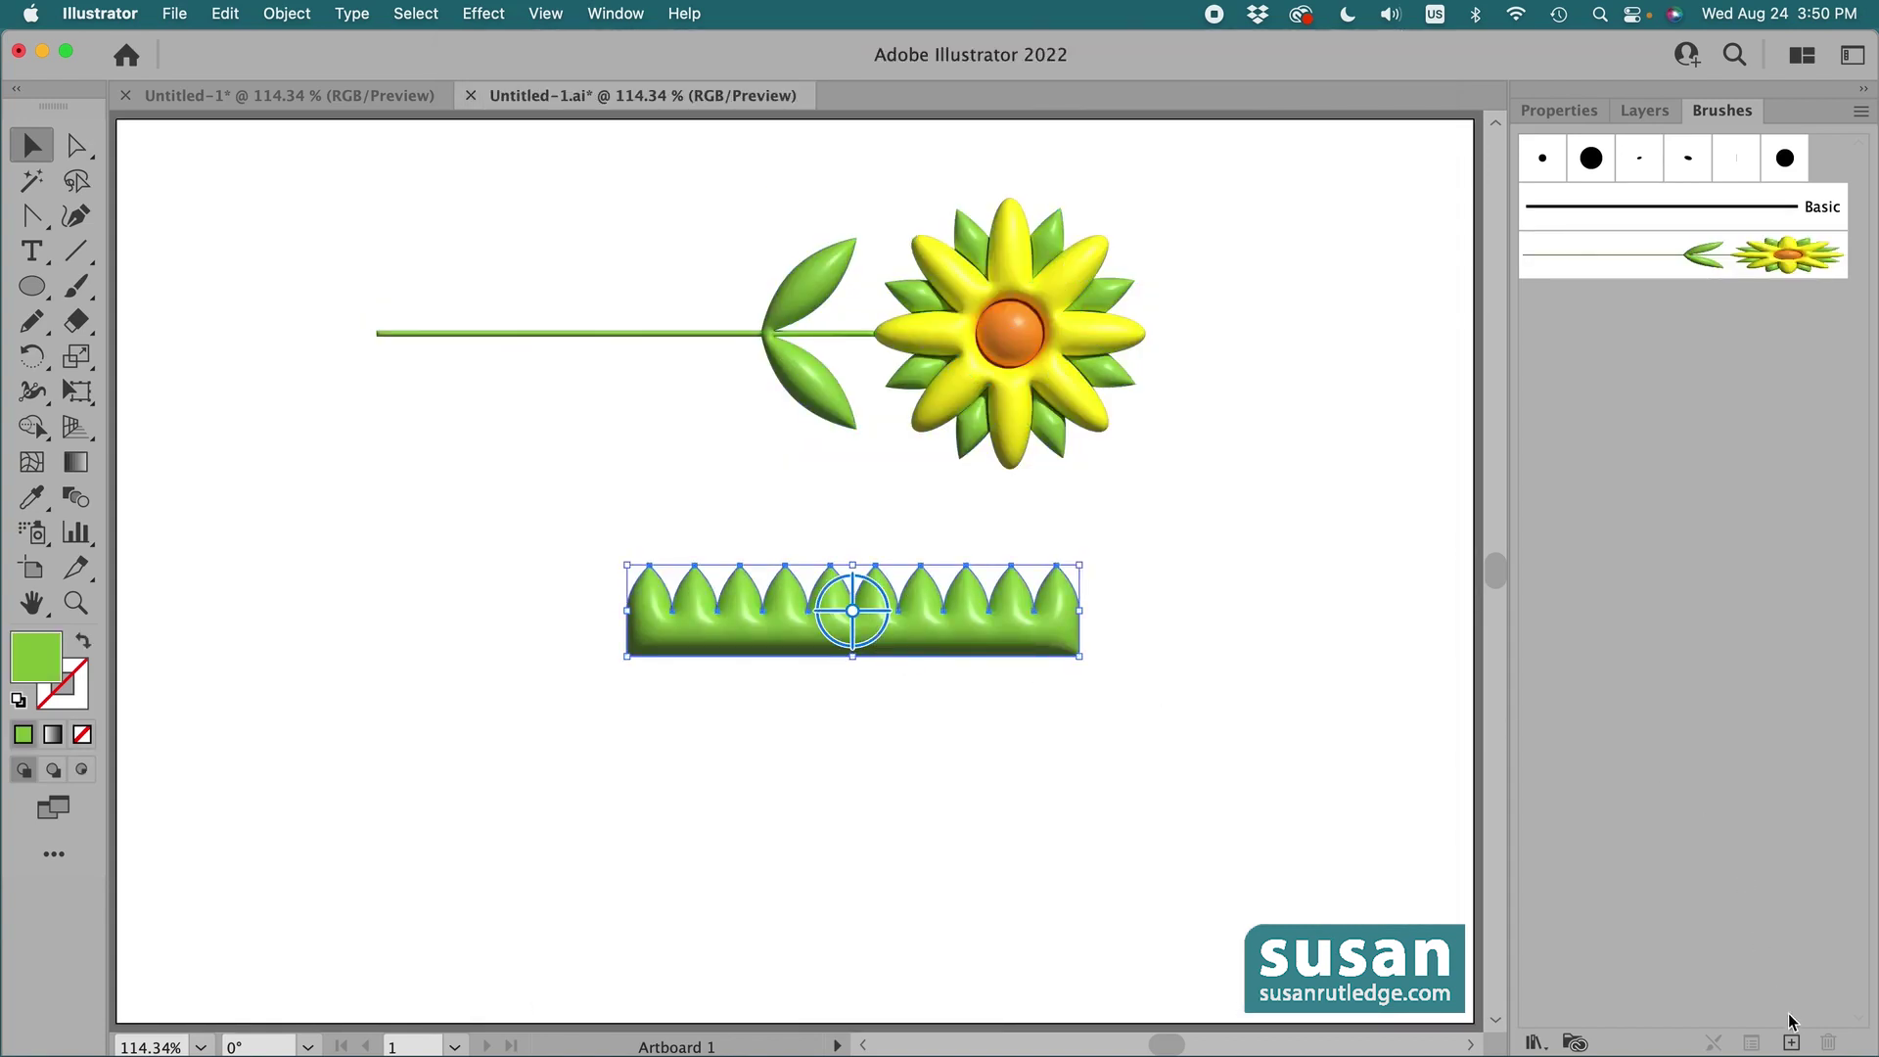
Create an art brush named 'Grass' from the 3D grass strip
left_click(1792, 1044)
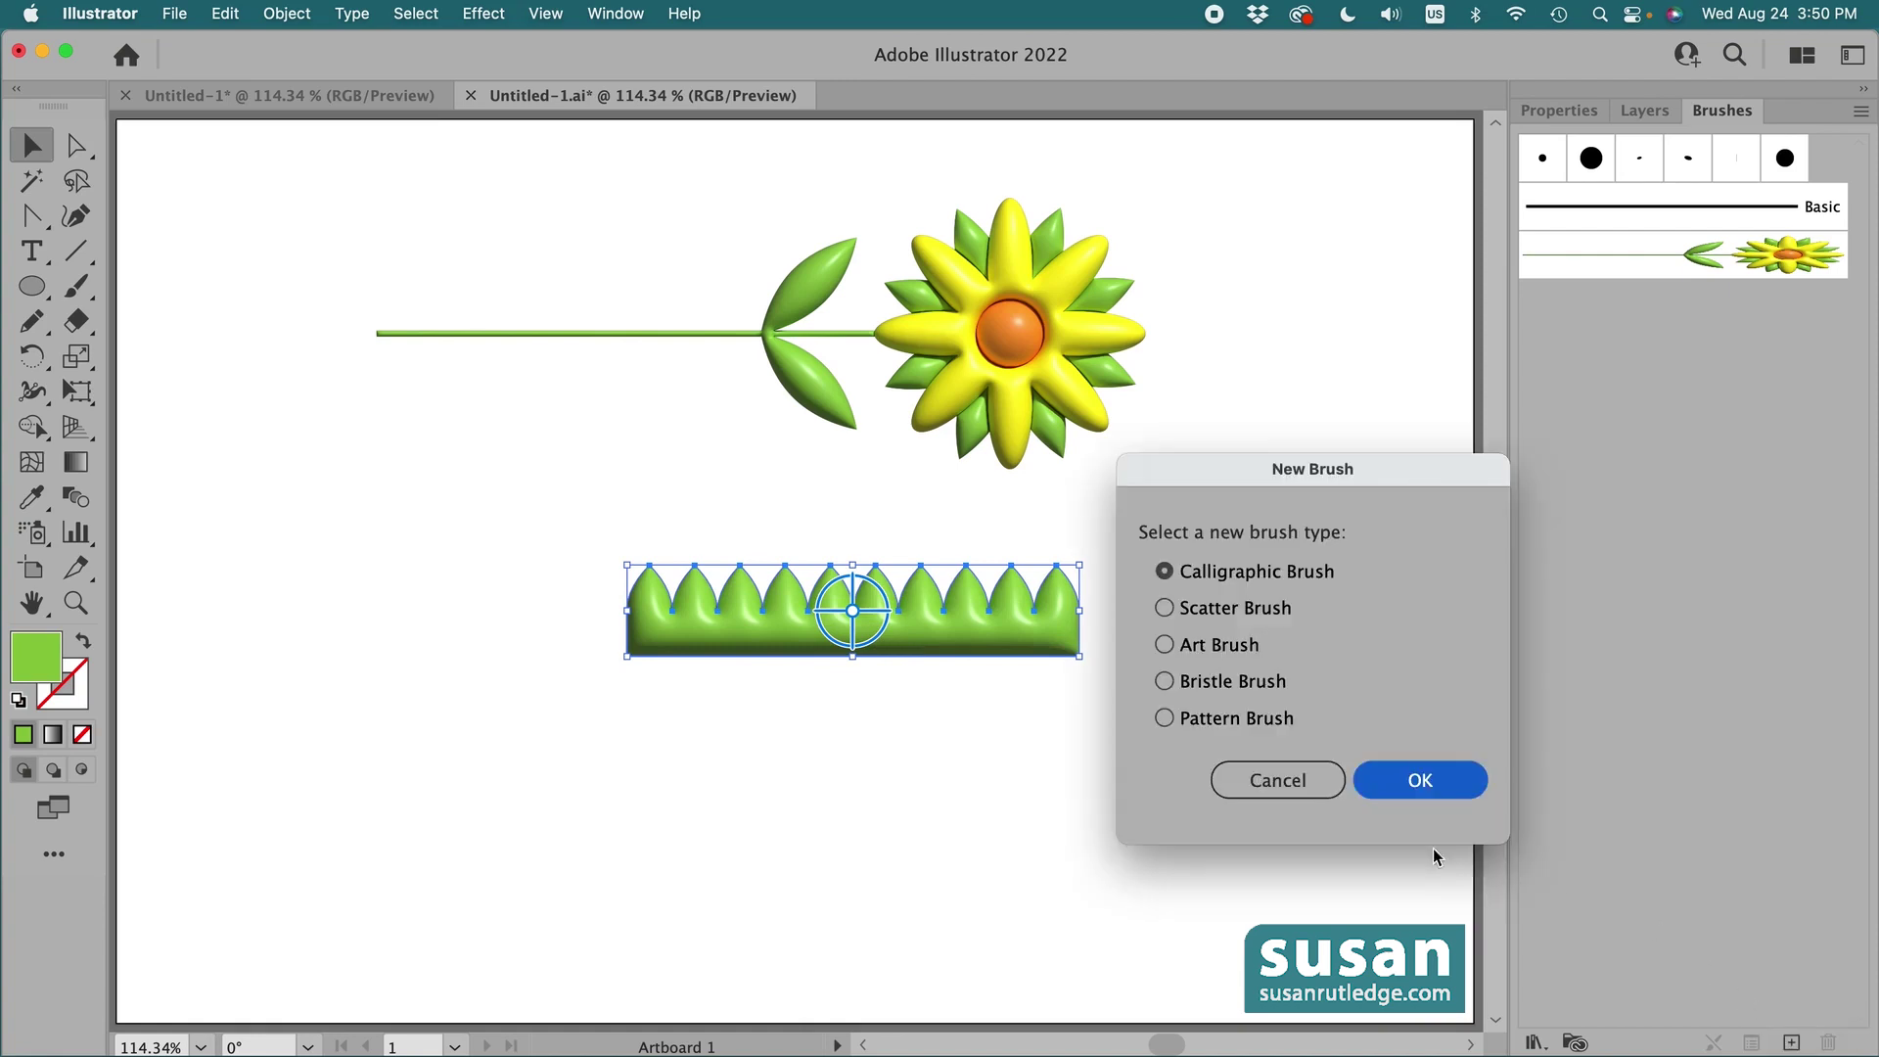
left_click(1165, 644)
left_click(1419, 783)
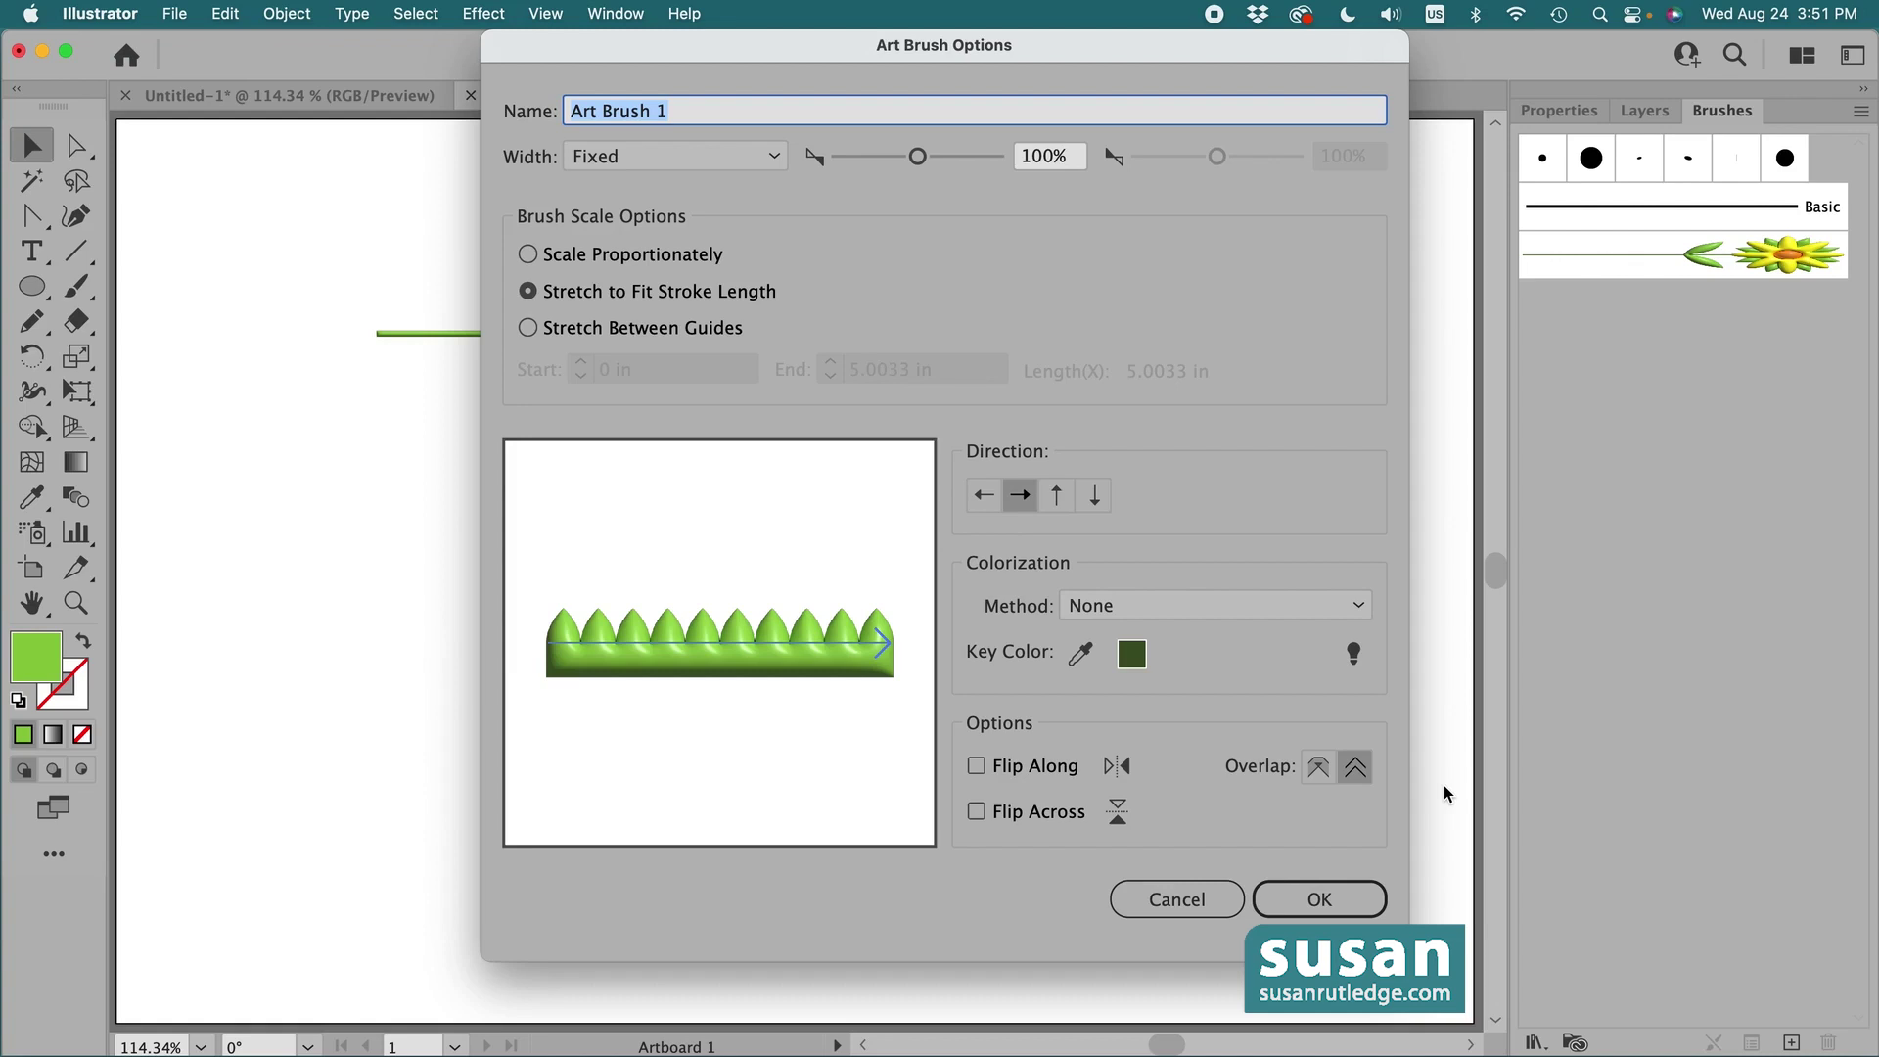
type("Grass")
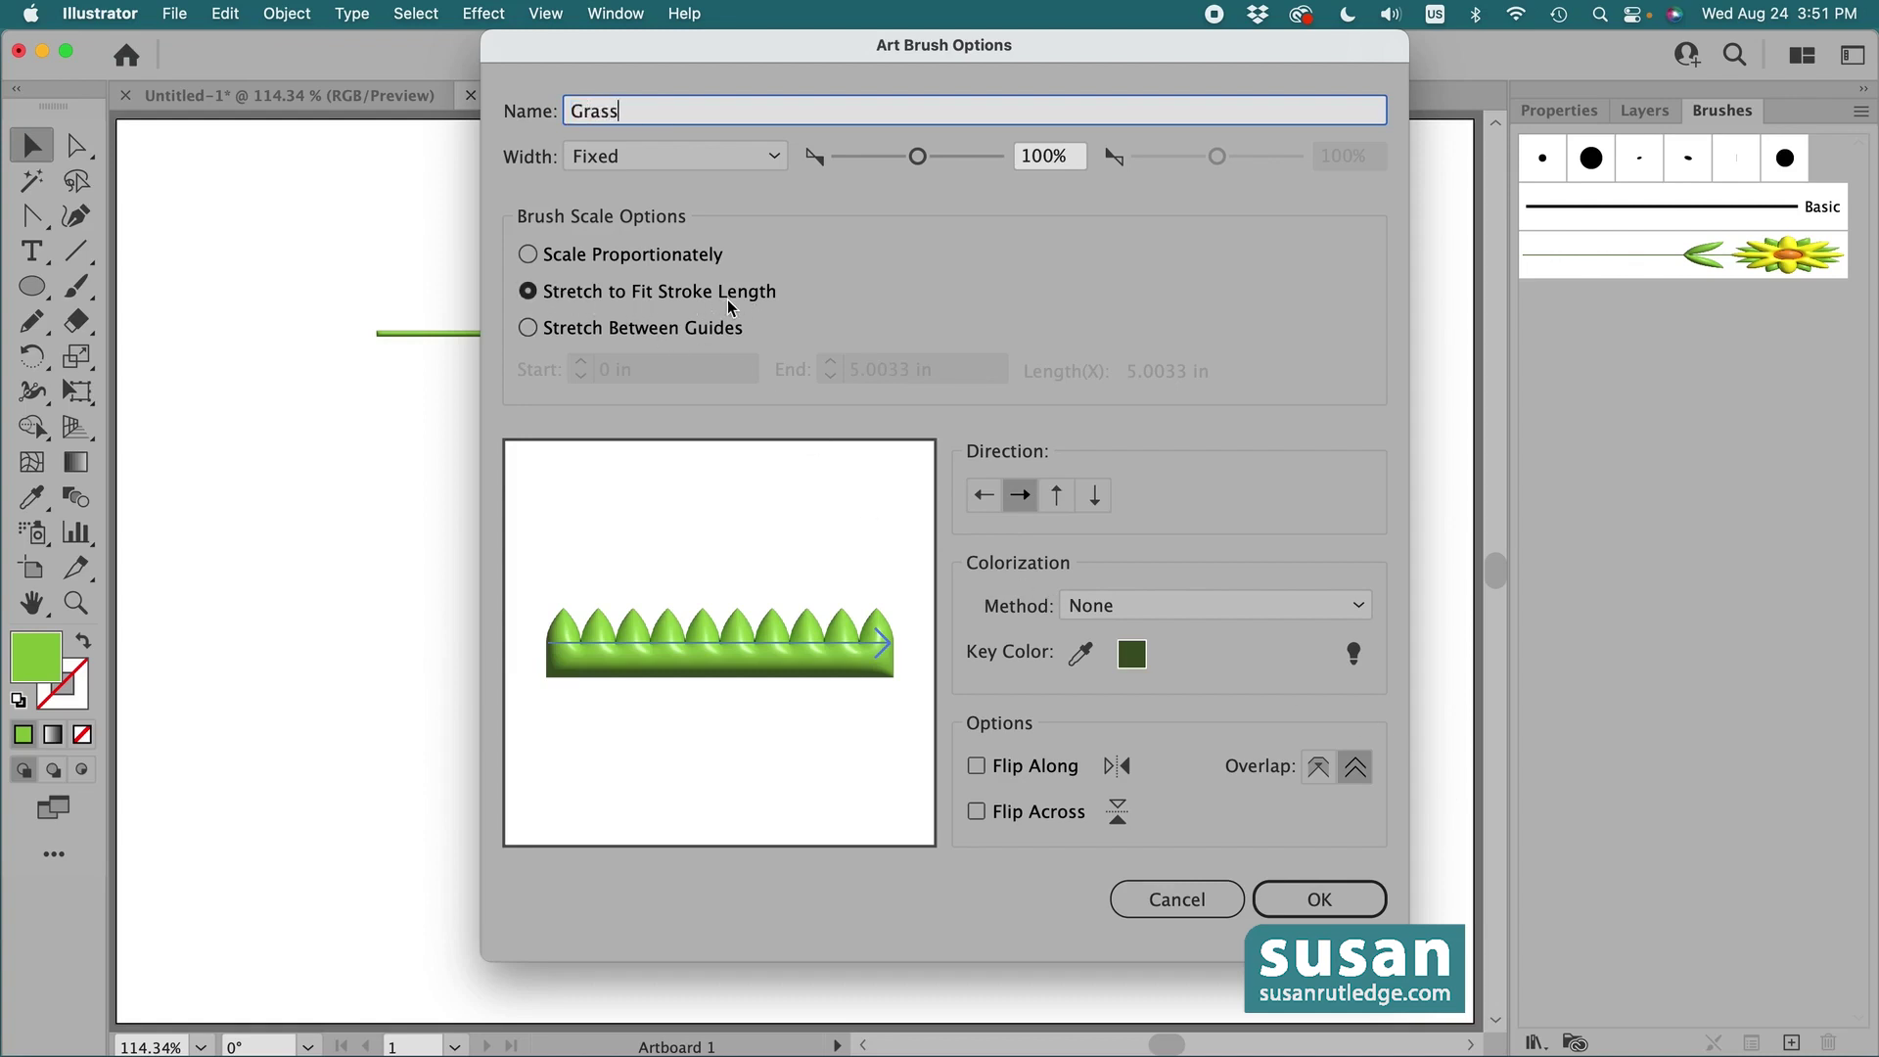
left_click(1318, 897)
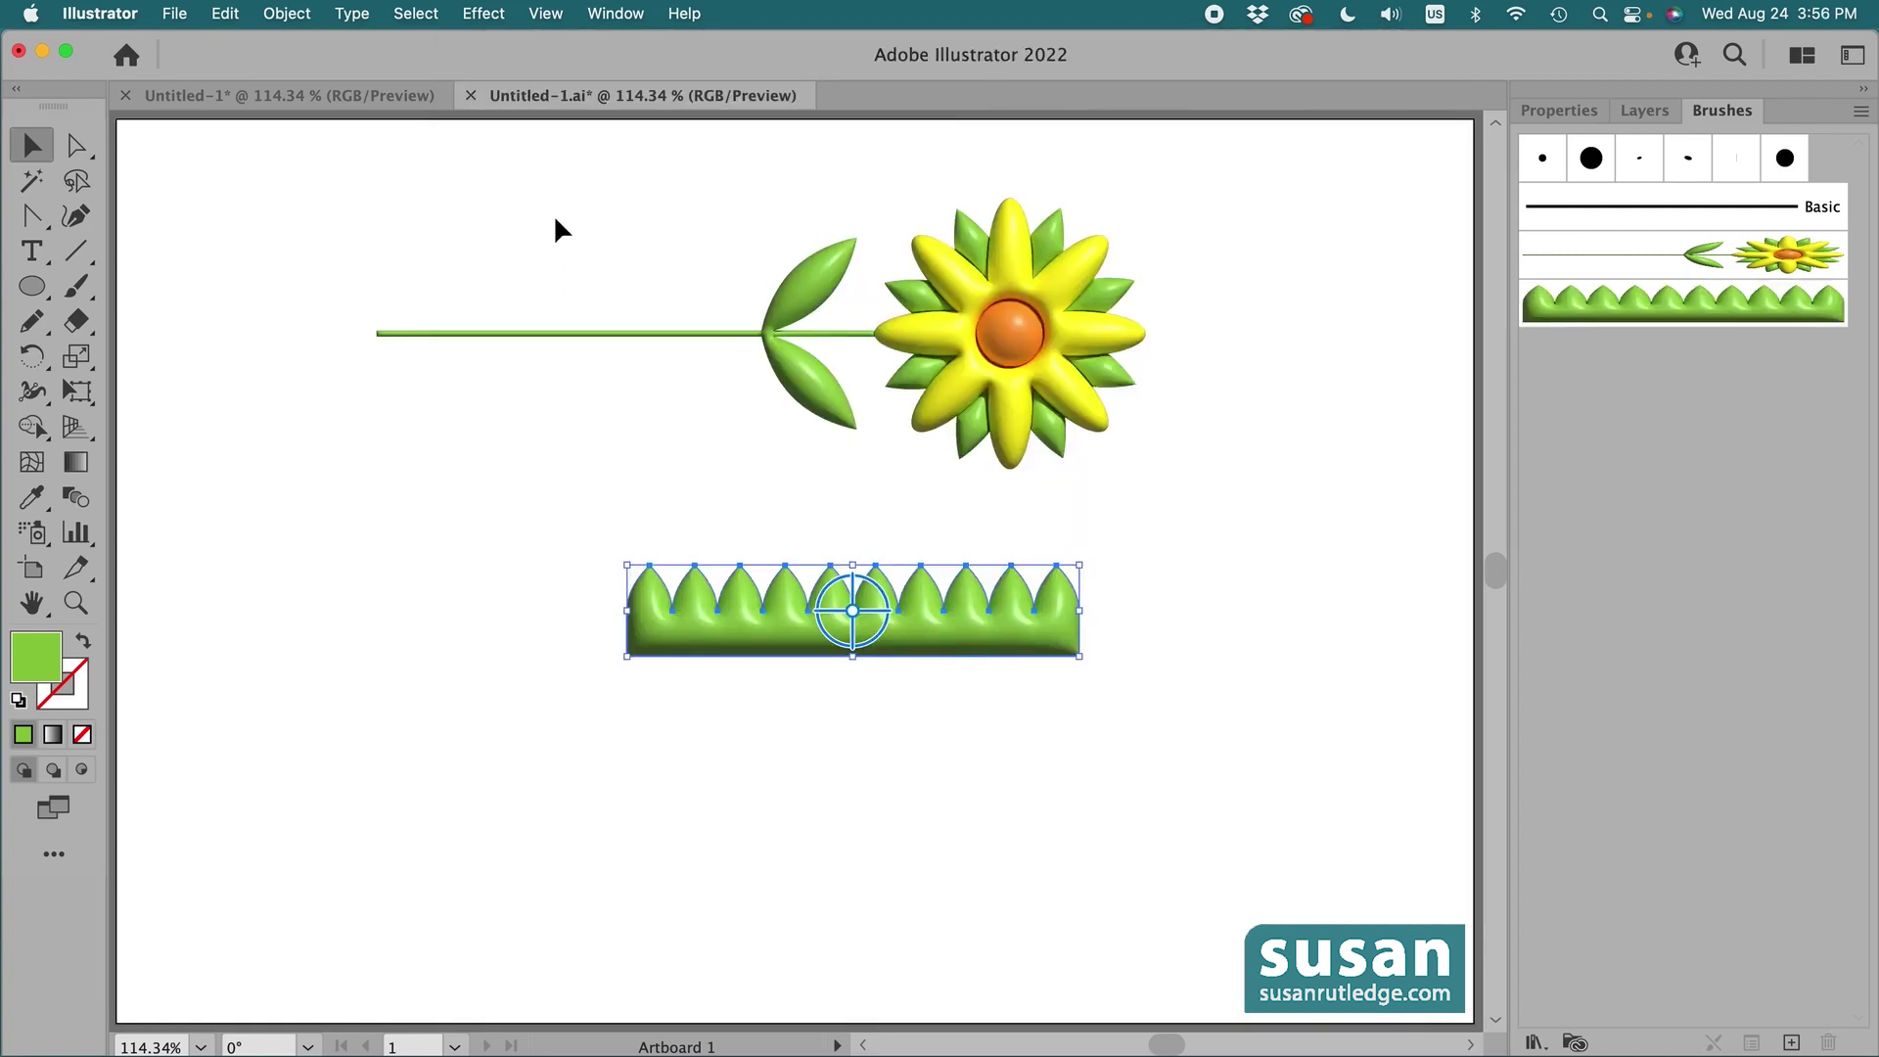
Hide the original grass path and flower group in the Layers panel
left_click_drag(597, 213, 1052, 656)
left_click(1644, 111)
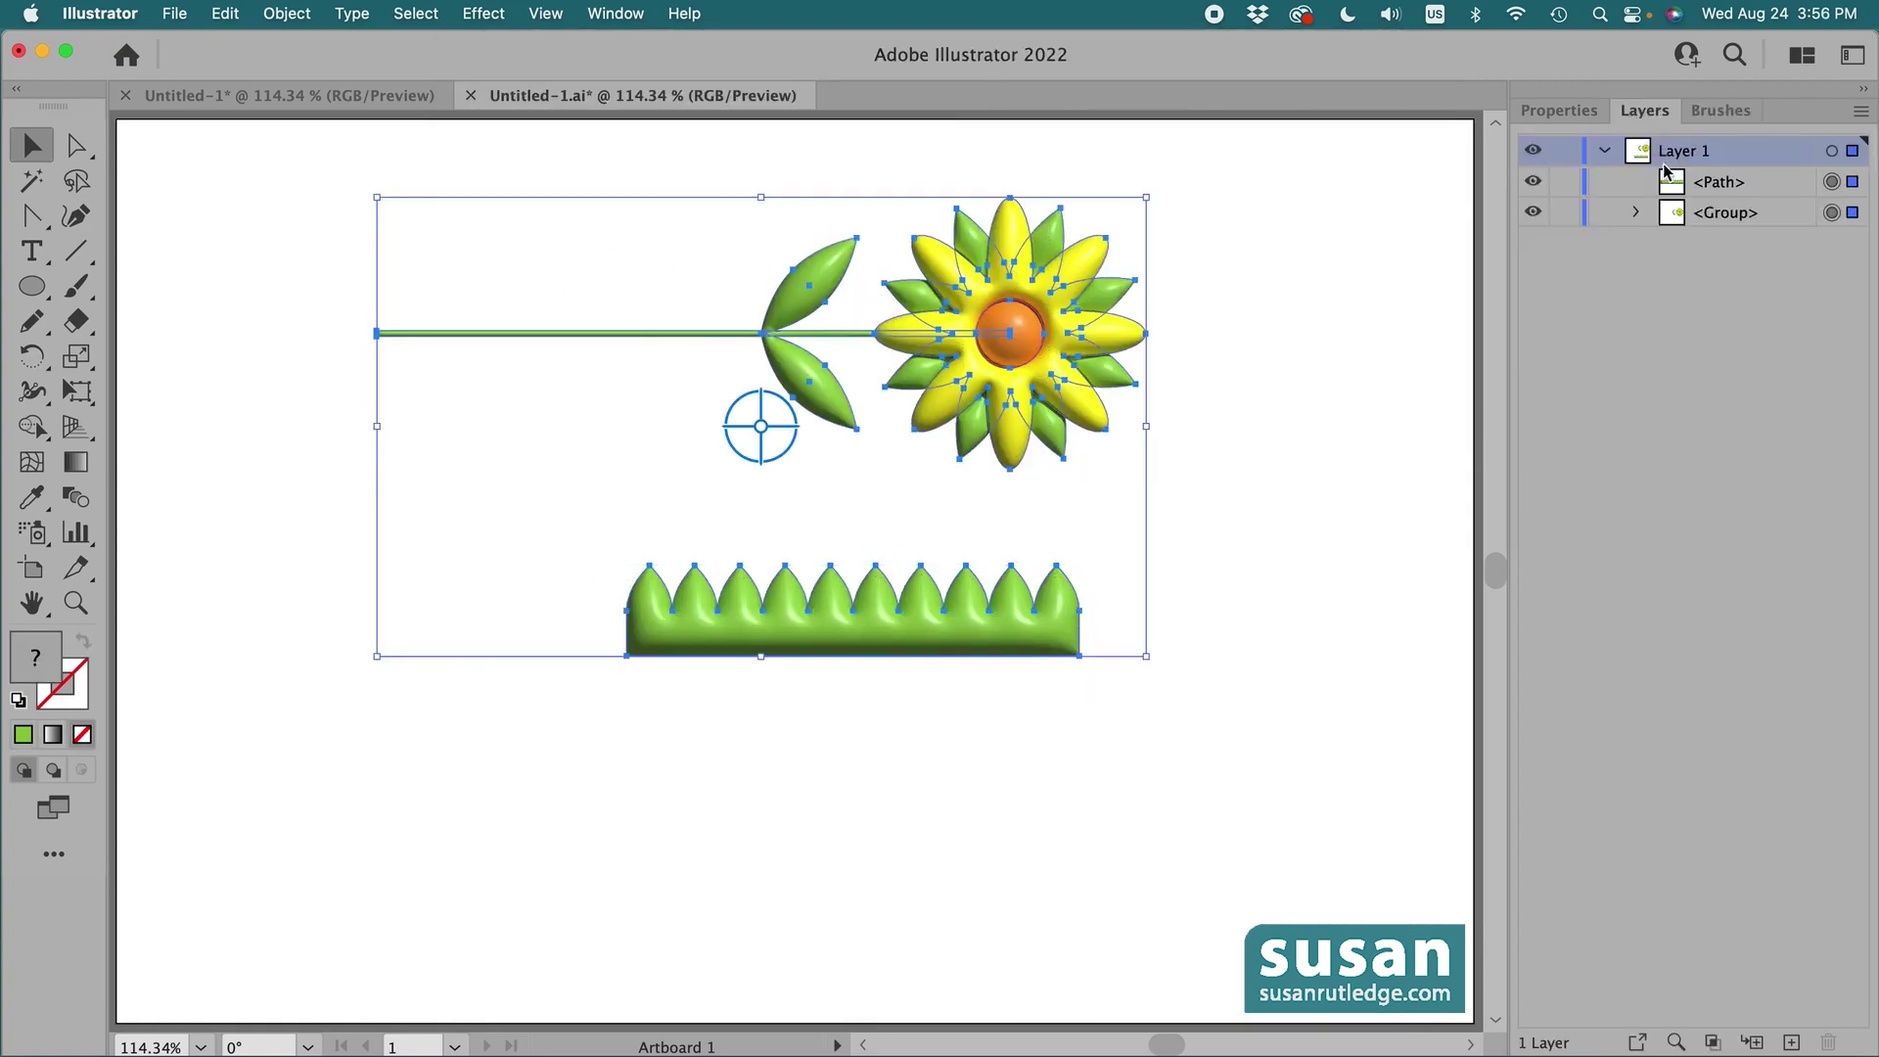
left_click(1534, 182)
left_click(1533, 212)
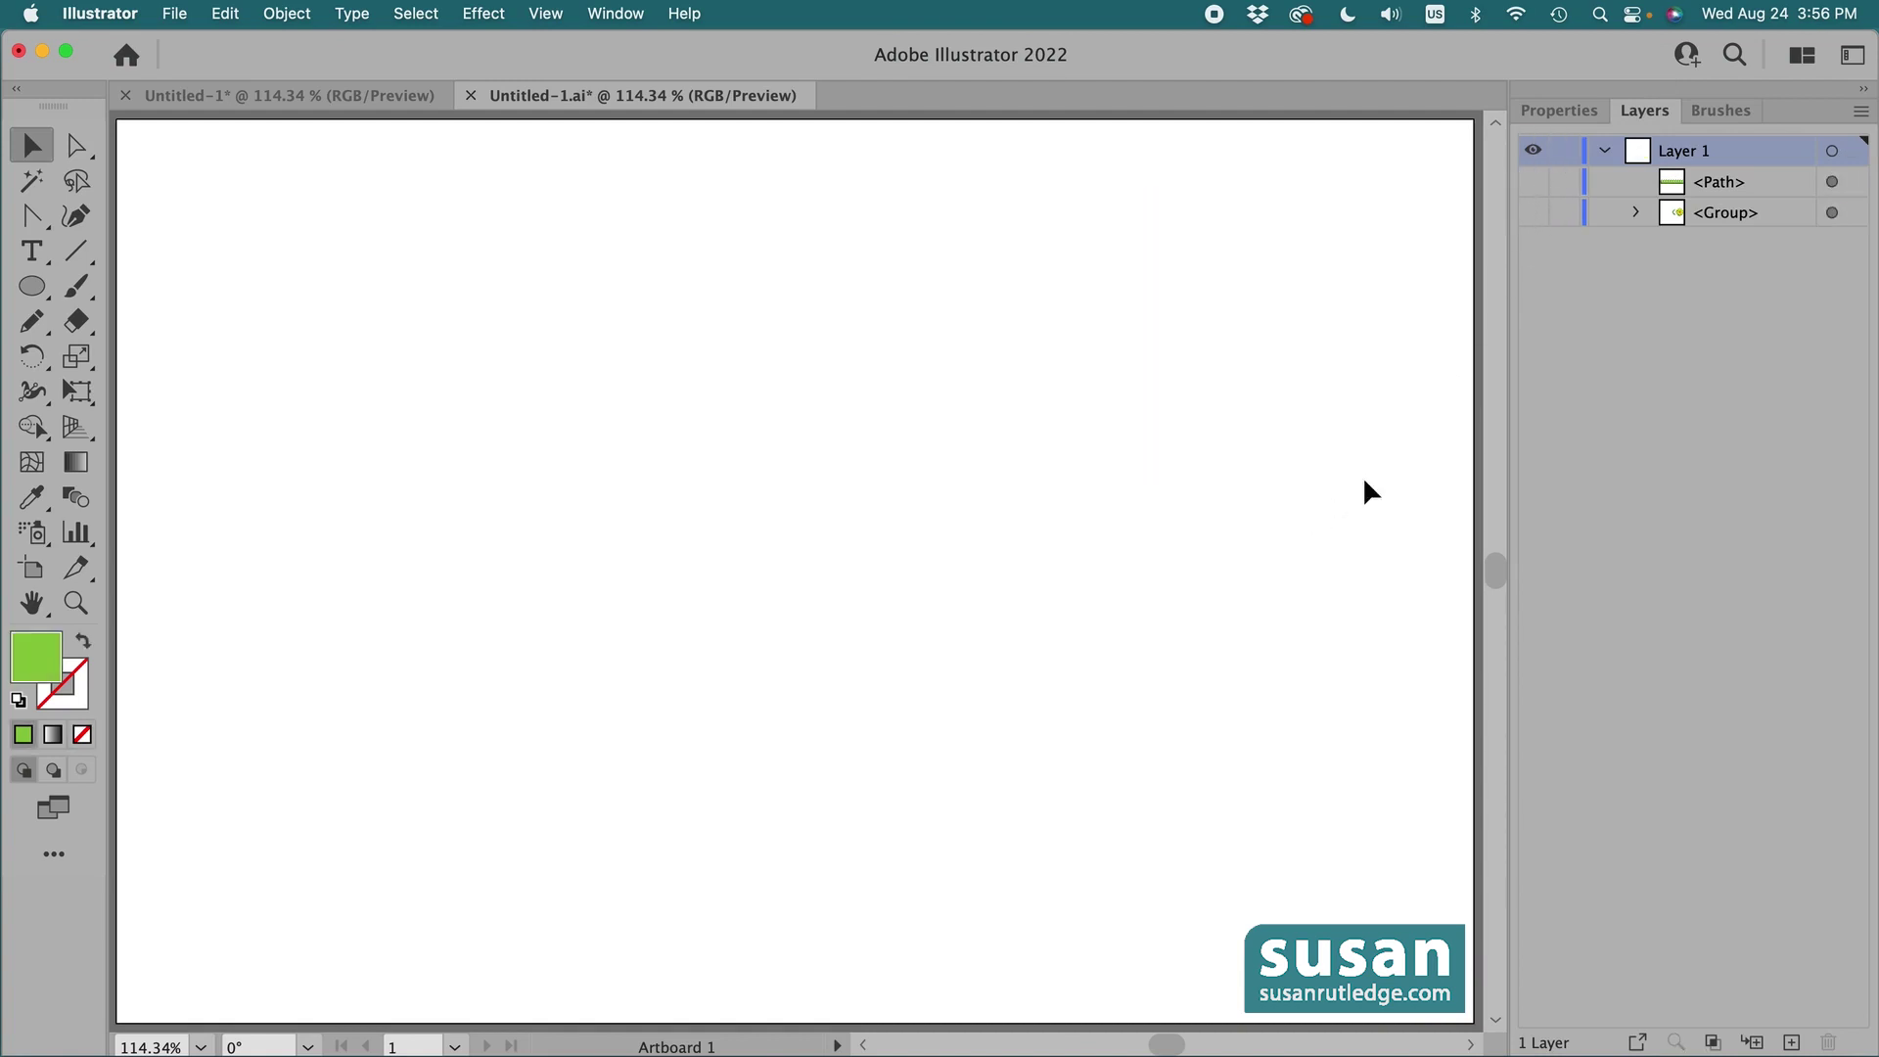
left_click(1715, 114)
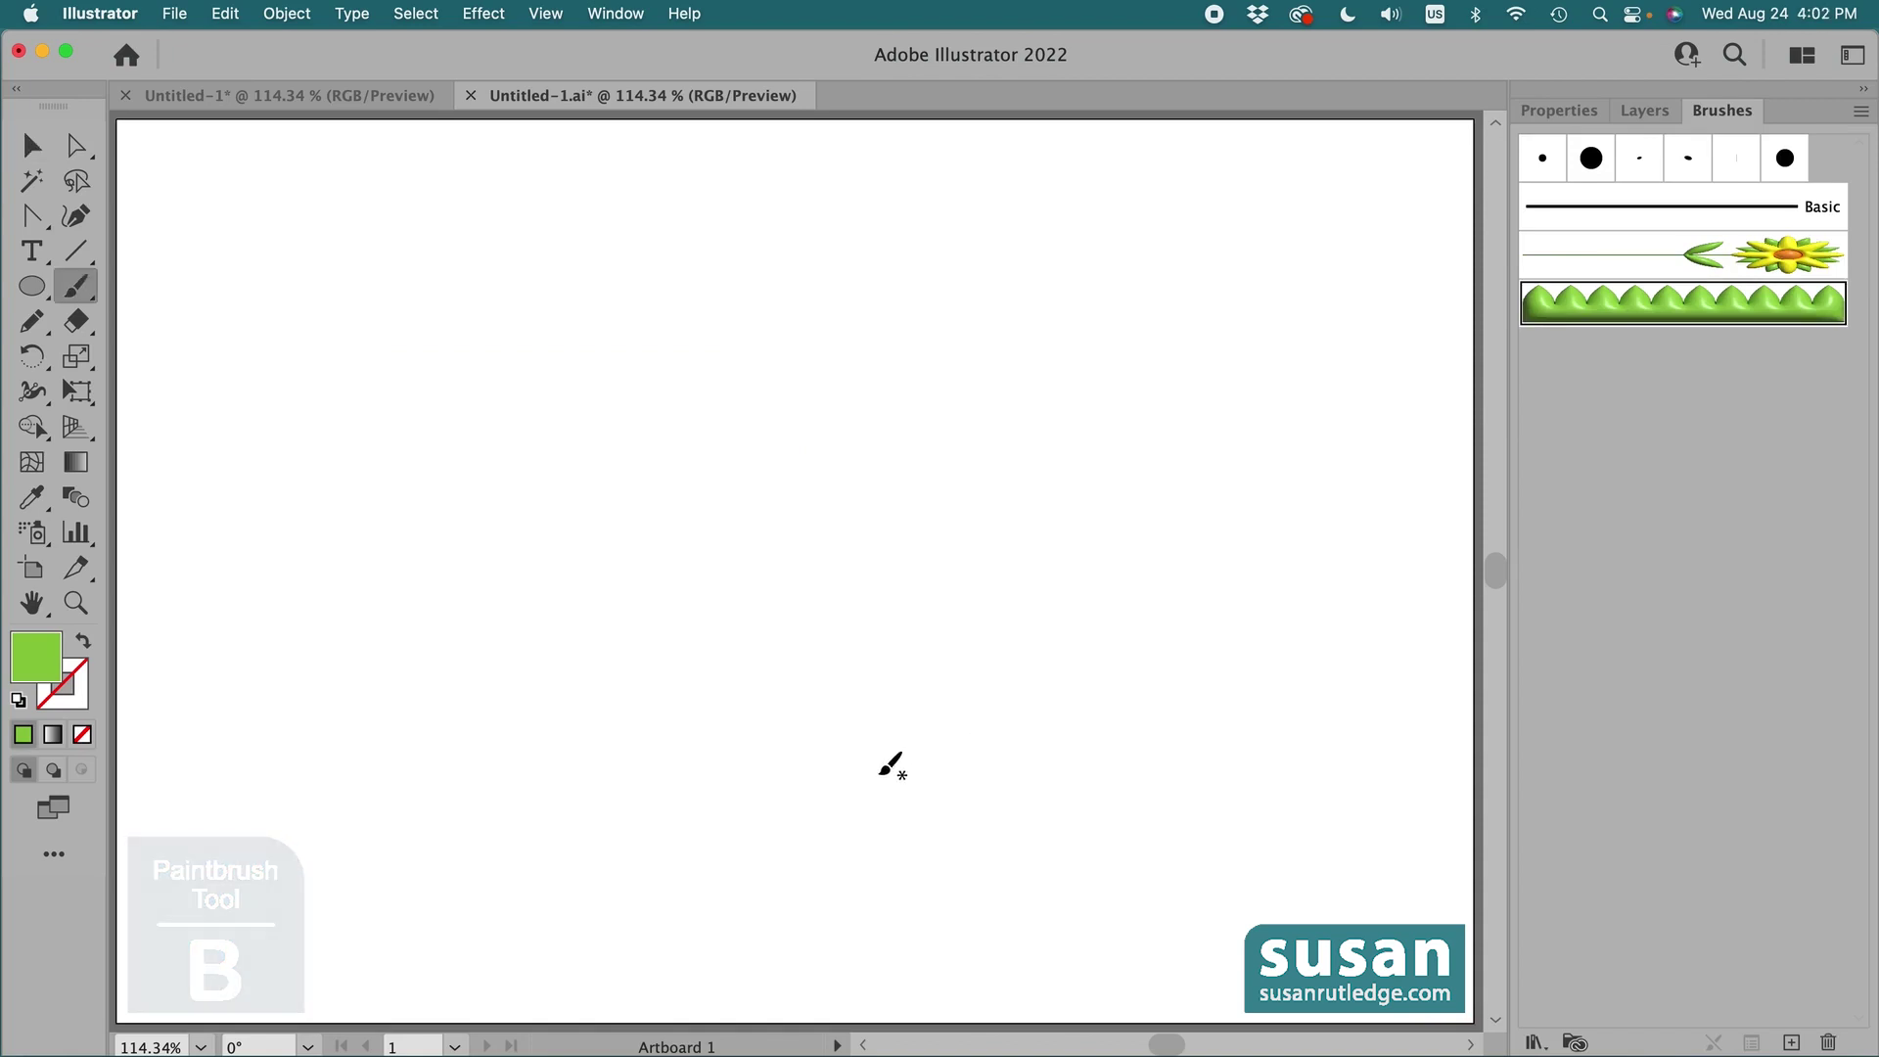
Paint three Yellow Flower brush stems from one base: curving right, straight up, and curving left
left_click(1761, 272)
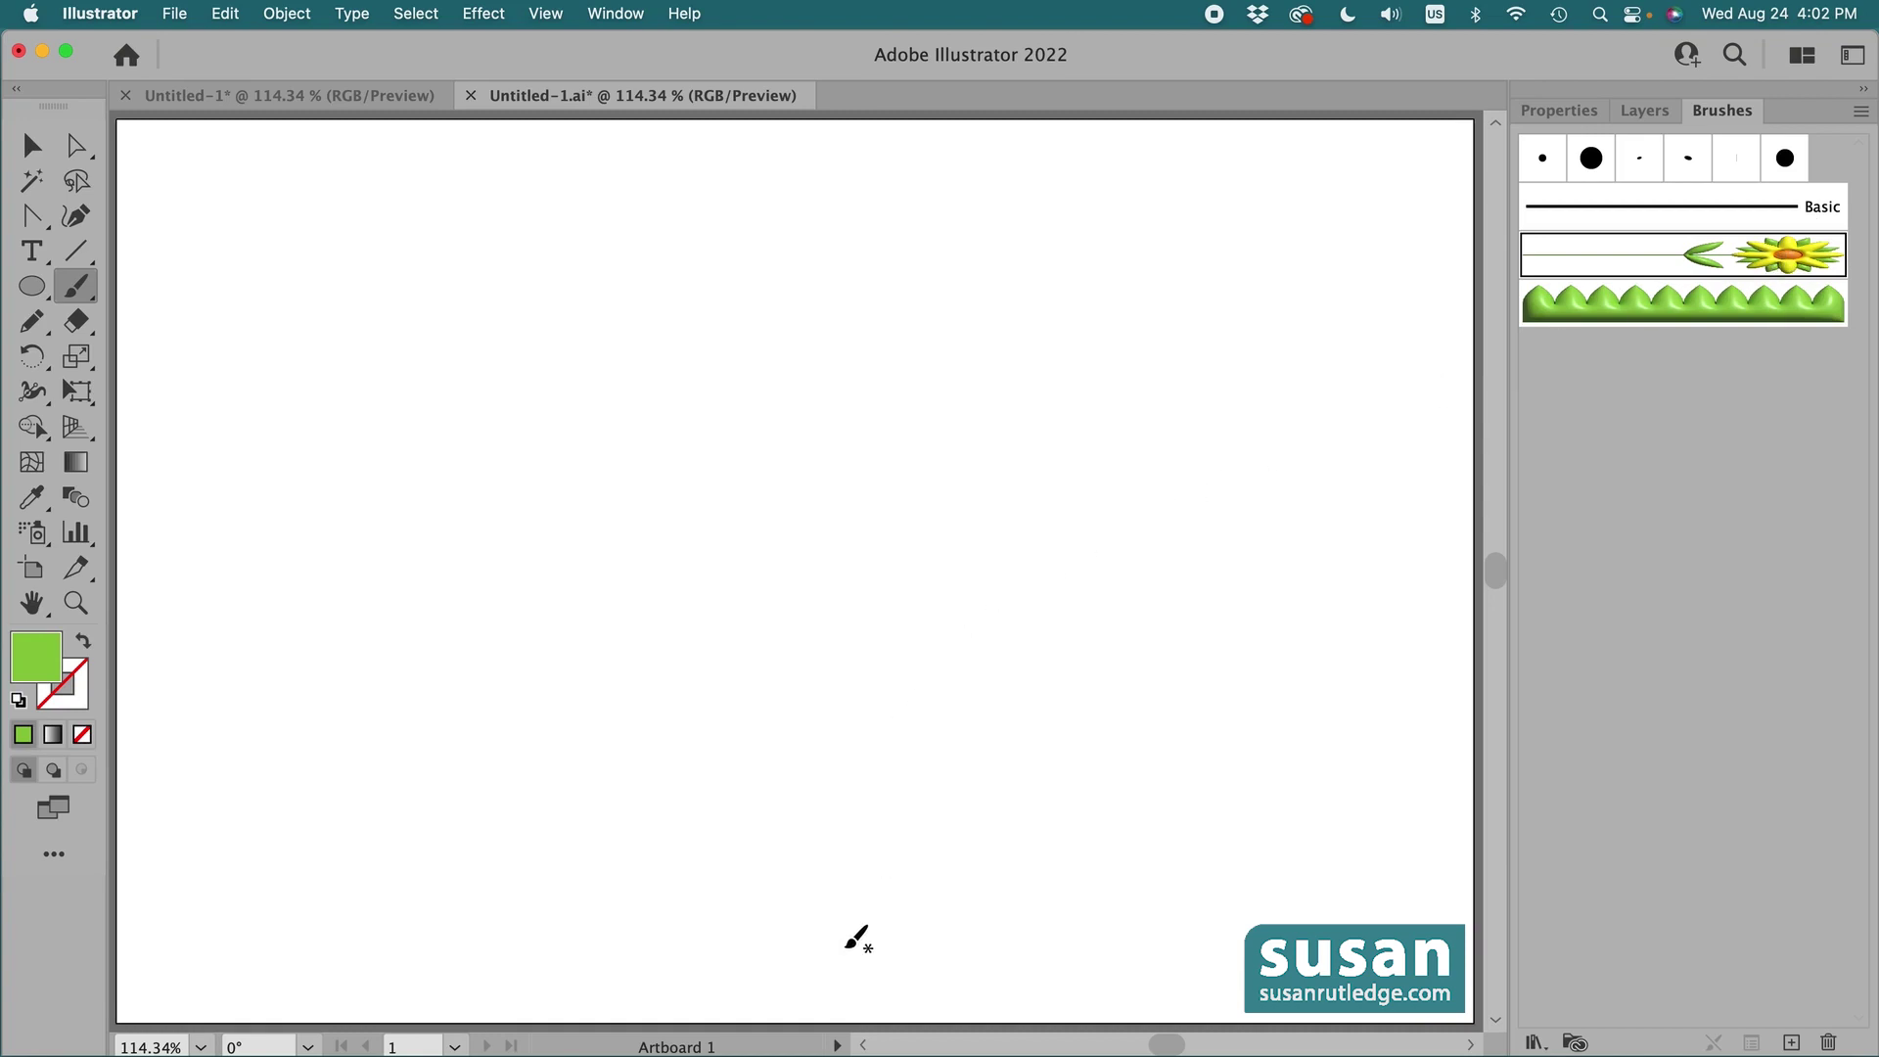
mouse_move(865, 887)
left_mouse_down()
mouse_move(874, 795)
mouse_move(984, 526)
mouse_move(1081, 404)
mouse_move(1207, 316)
mouse_move(1312, 291)
left_mouse_up()
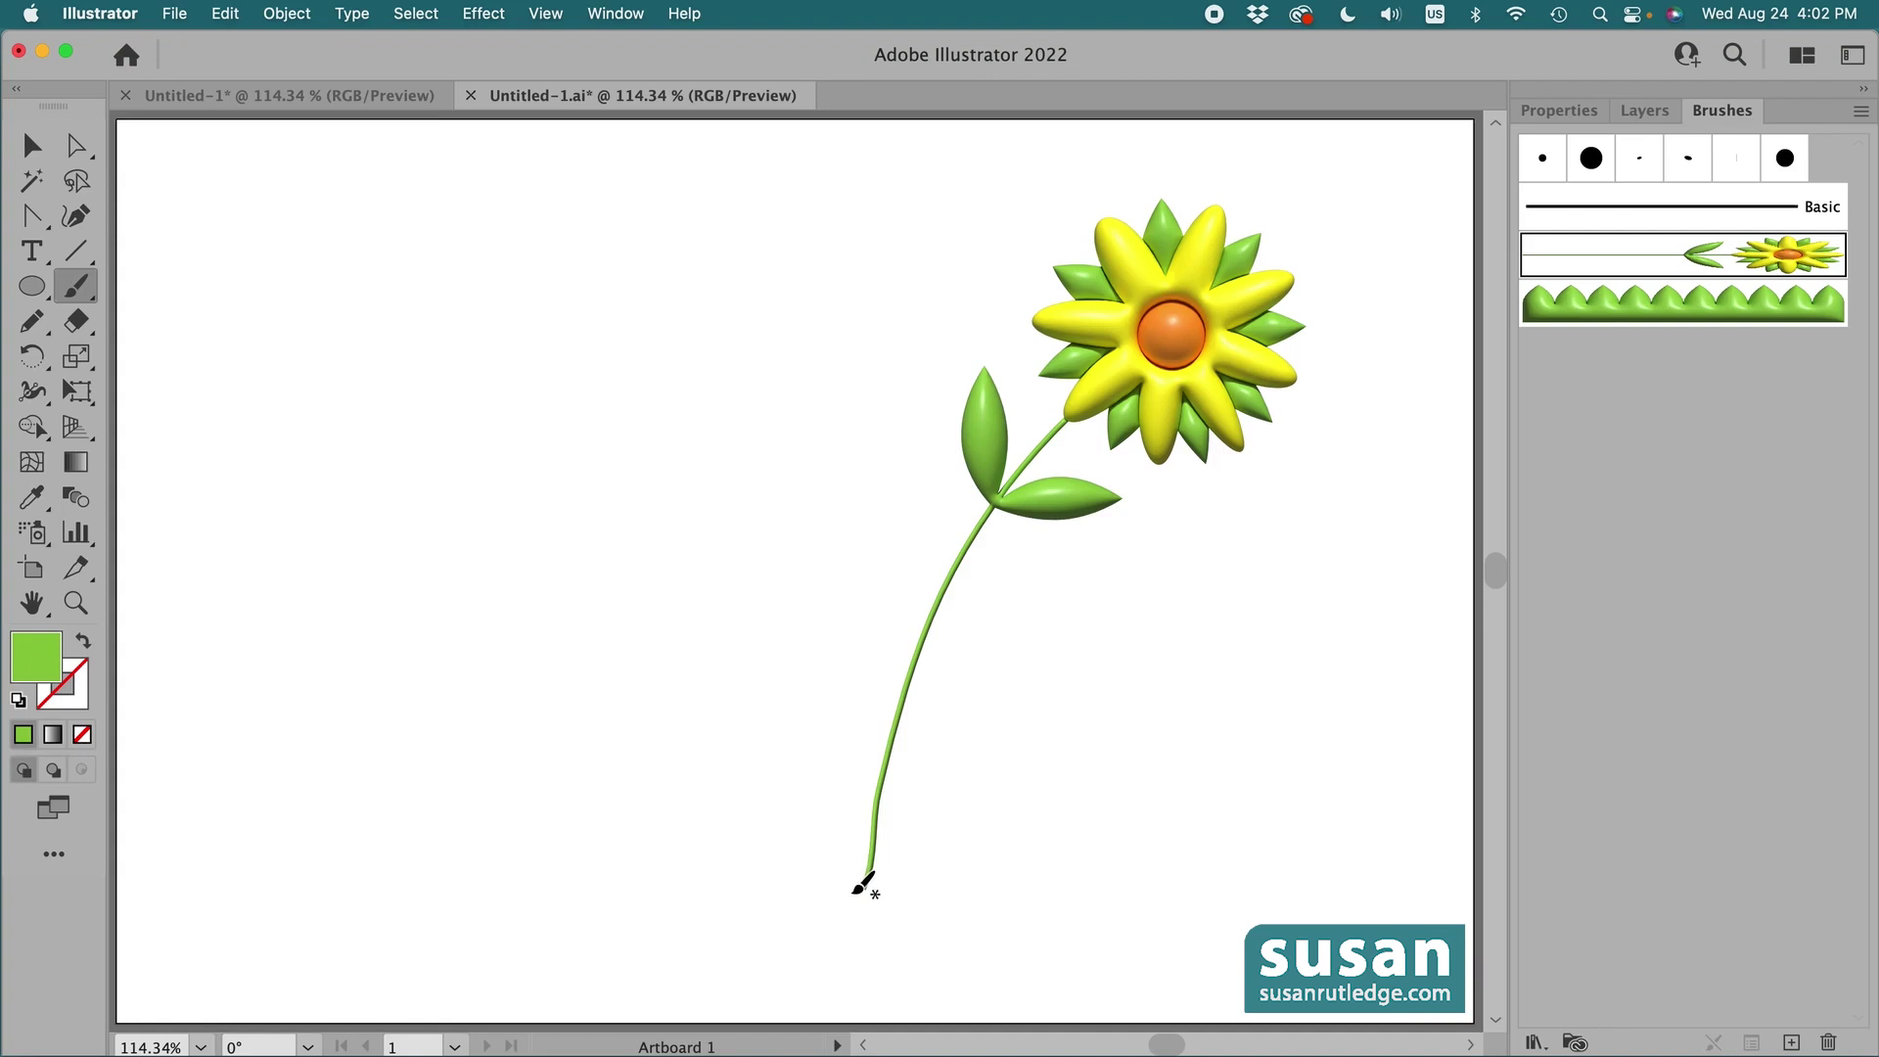
left_click_drag(853, 890, 876, 179)
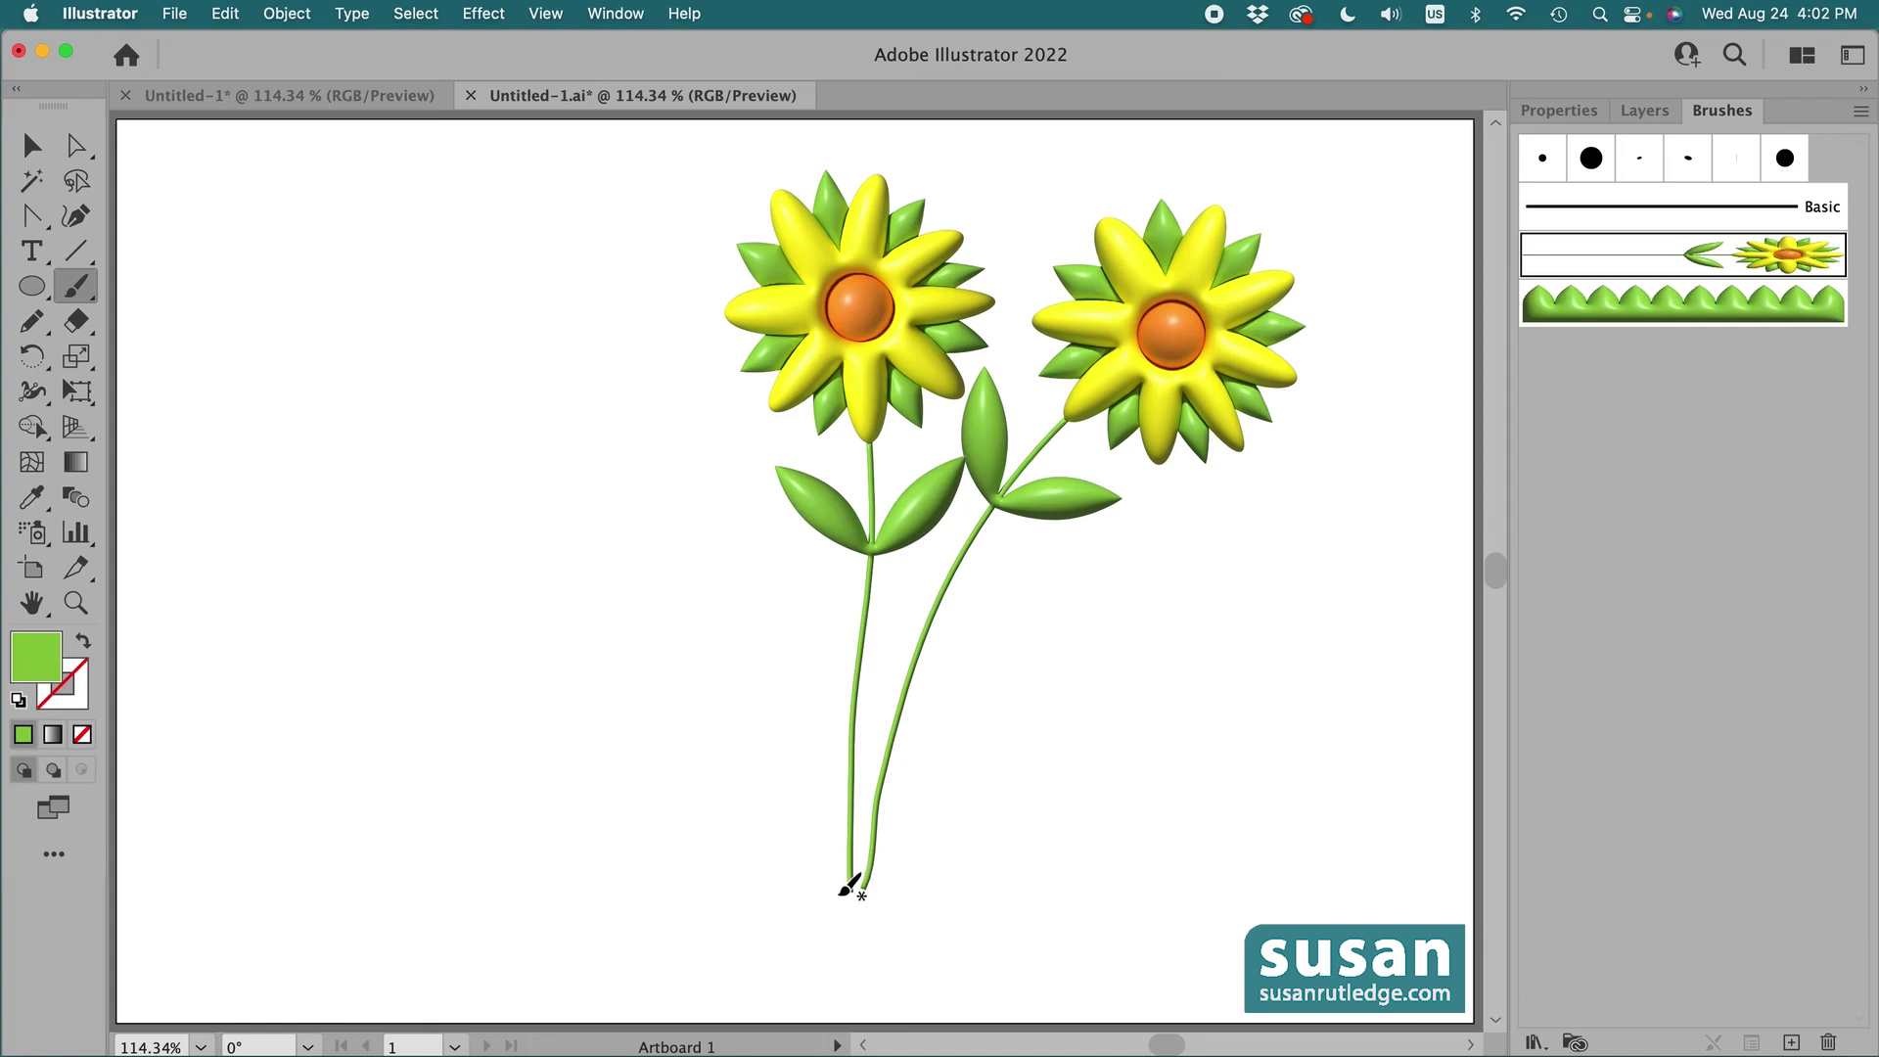
mouse_move(829, 889)
left_mouse_down()
mouse_move(780, 684)
mouse_move(587, 437)
mouse_move(494, 378)
left_mouse_up()
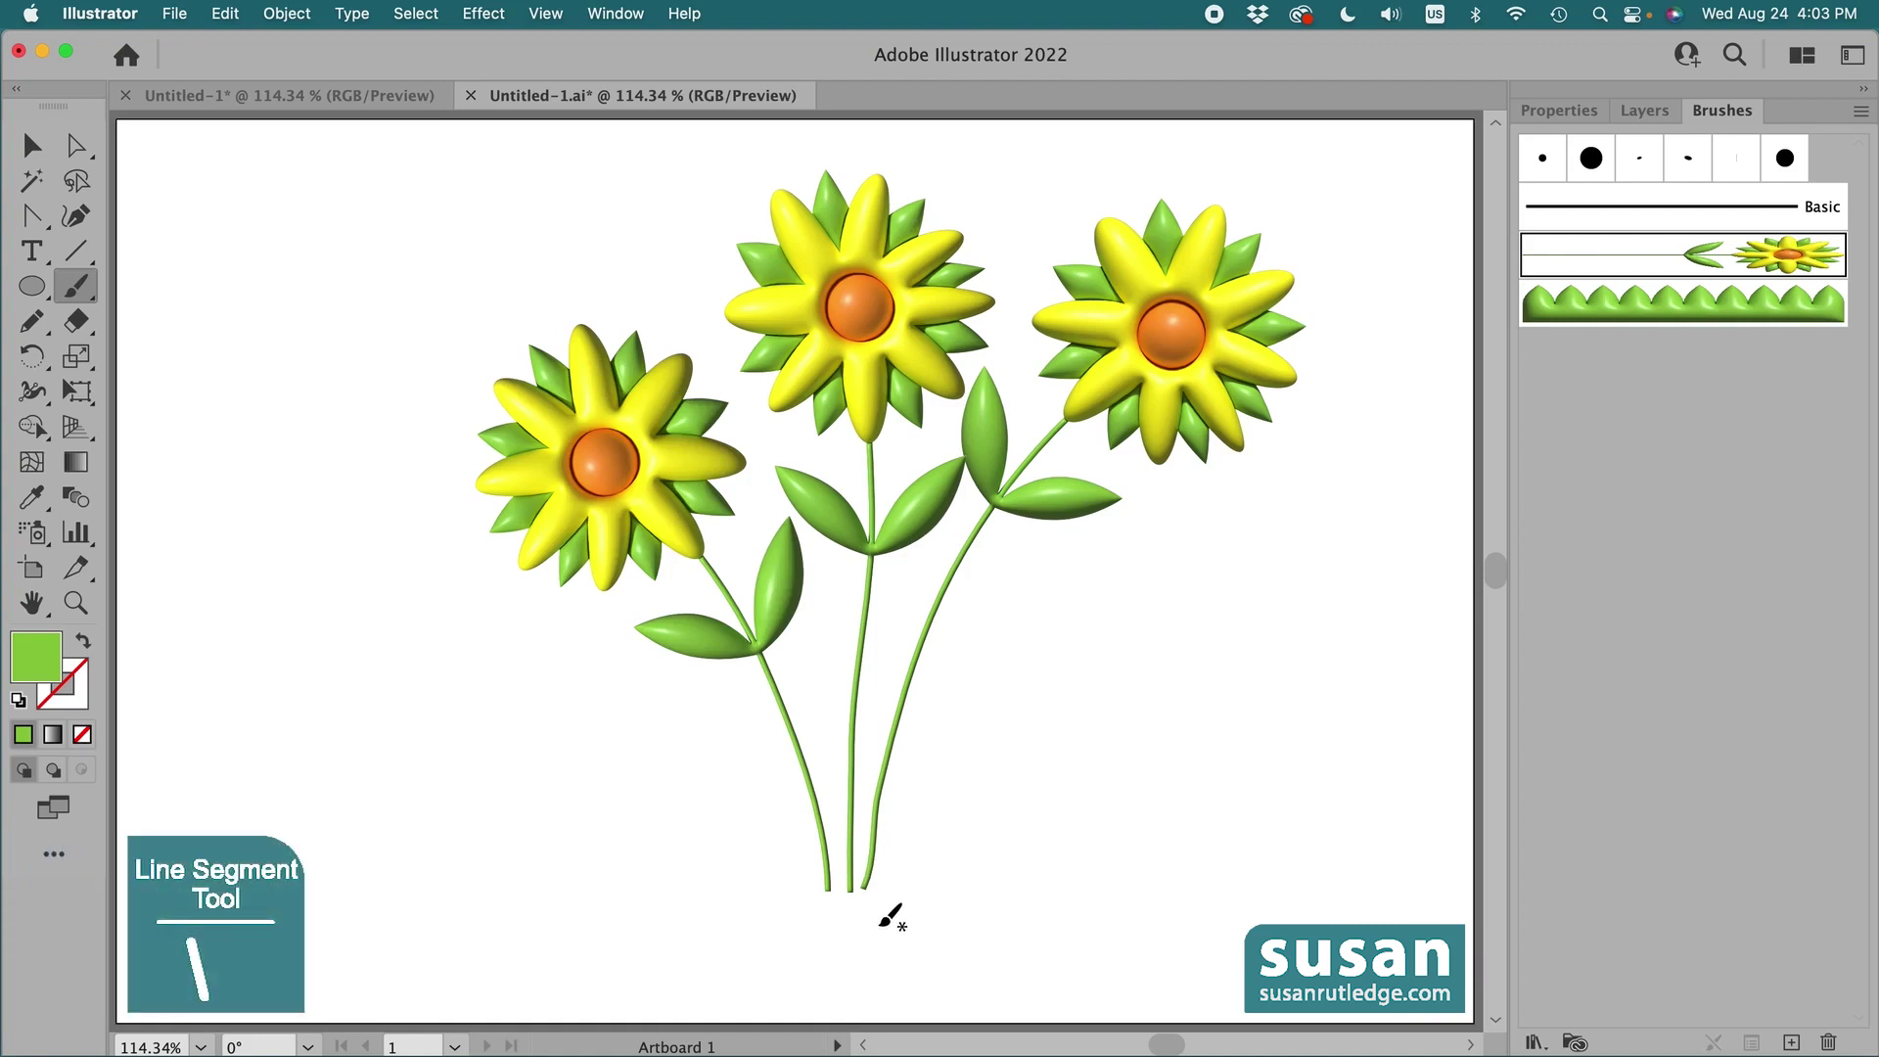
Draw a 7 in horizontal straight line with the Line Segment tool
key("backslash")
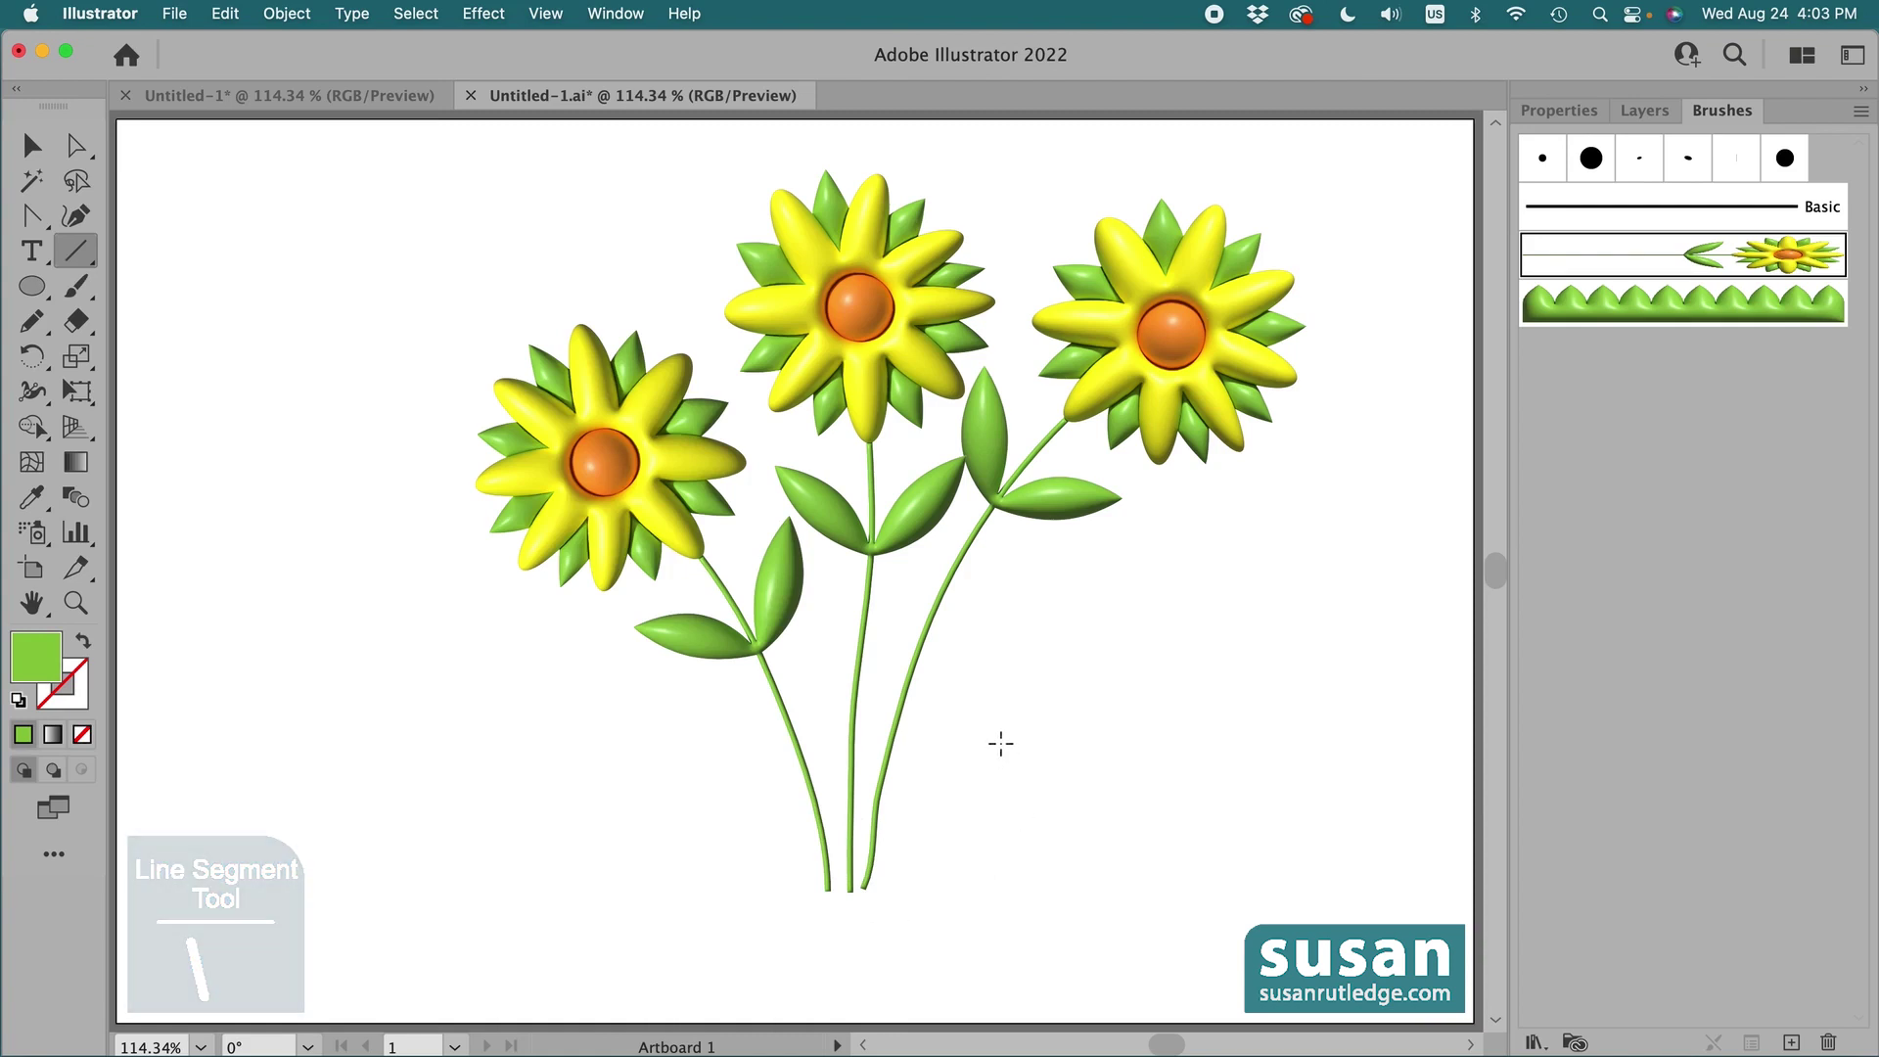
left_click(1001, 744)
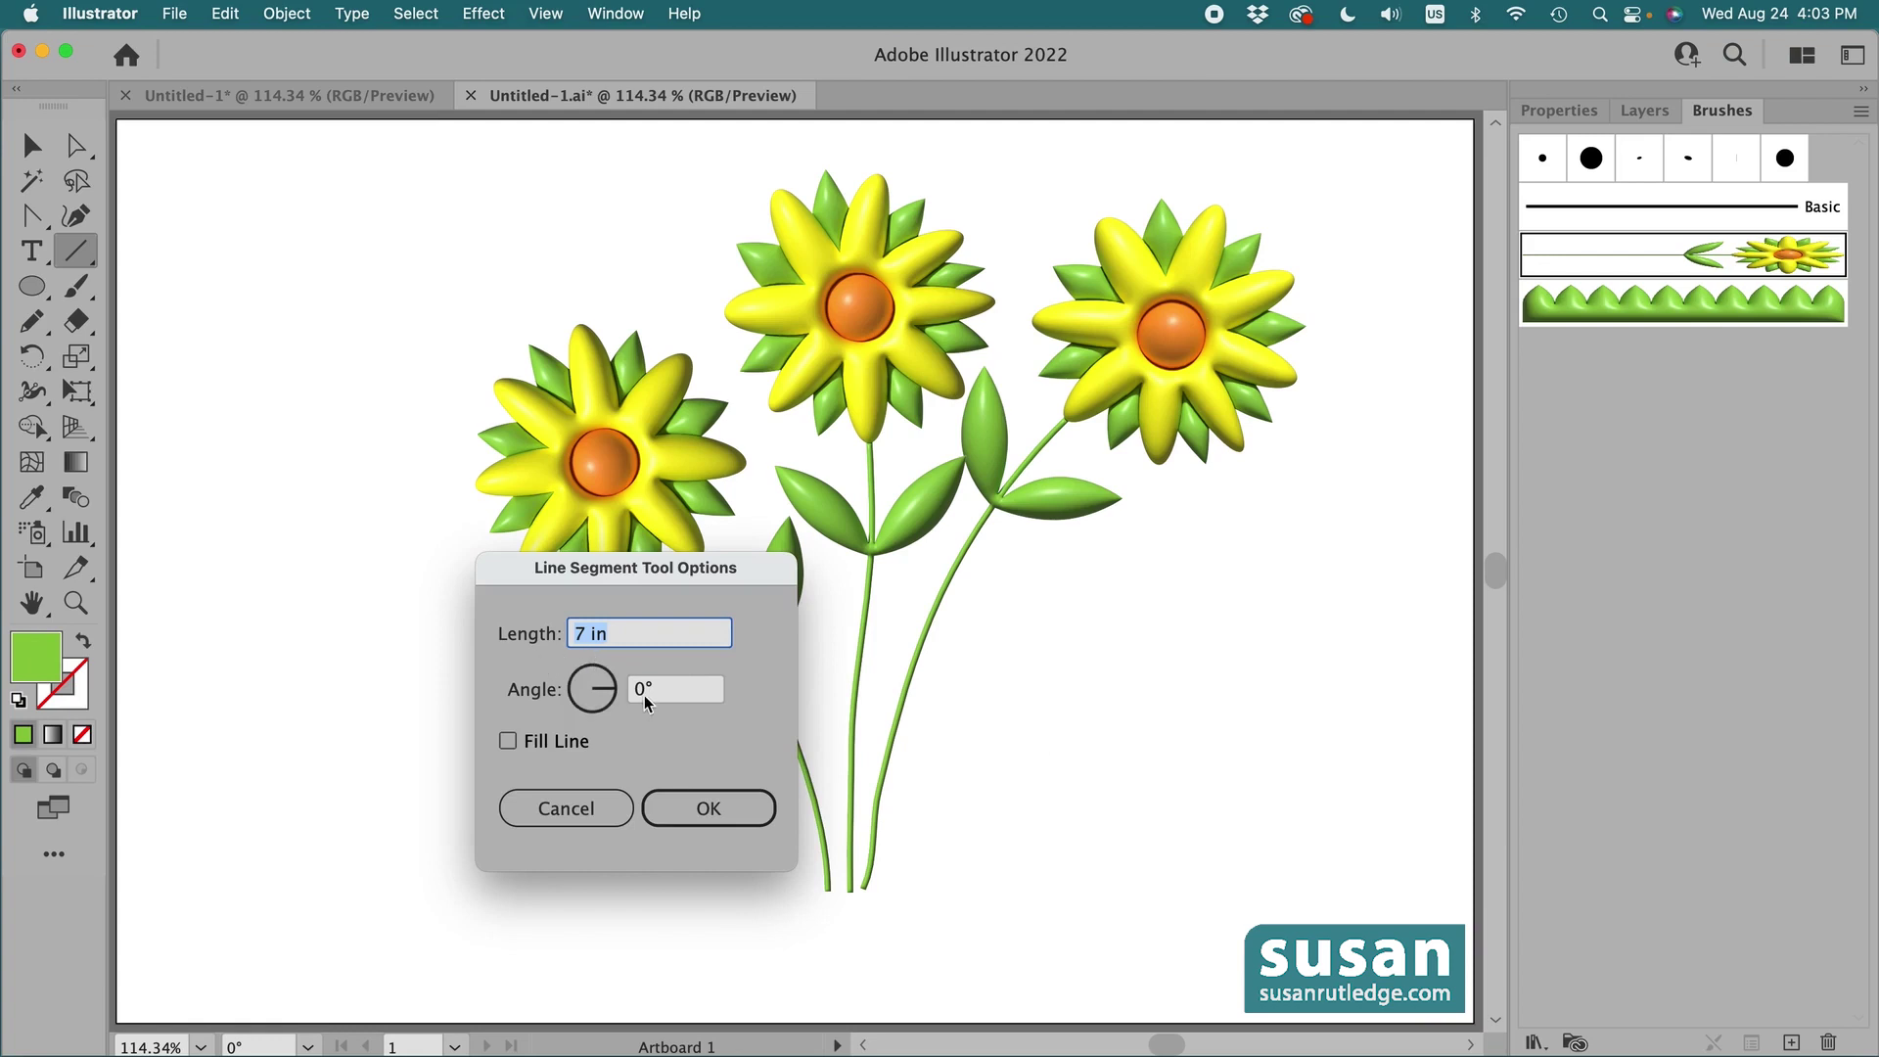
left_click(702, 810)
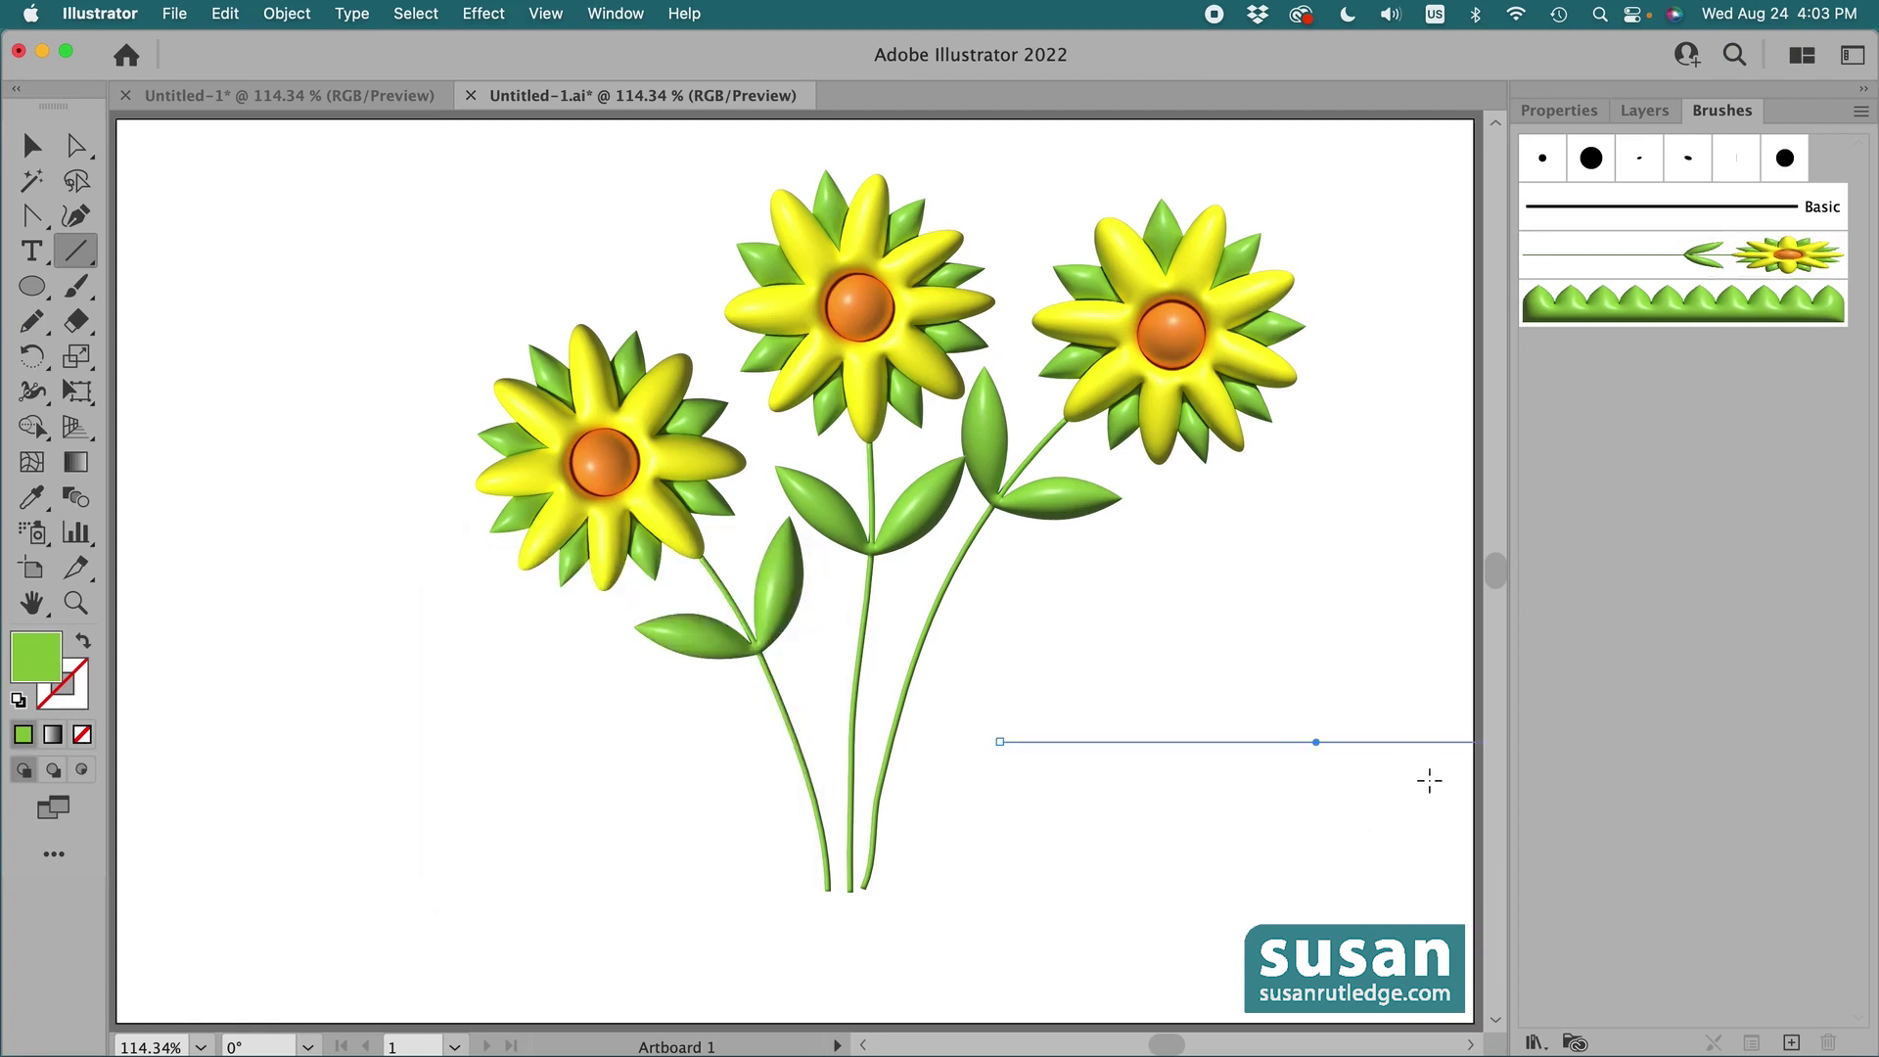
Move the line beneath the three stems and paint it with the Grass art brush
key("v")
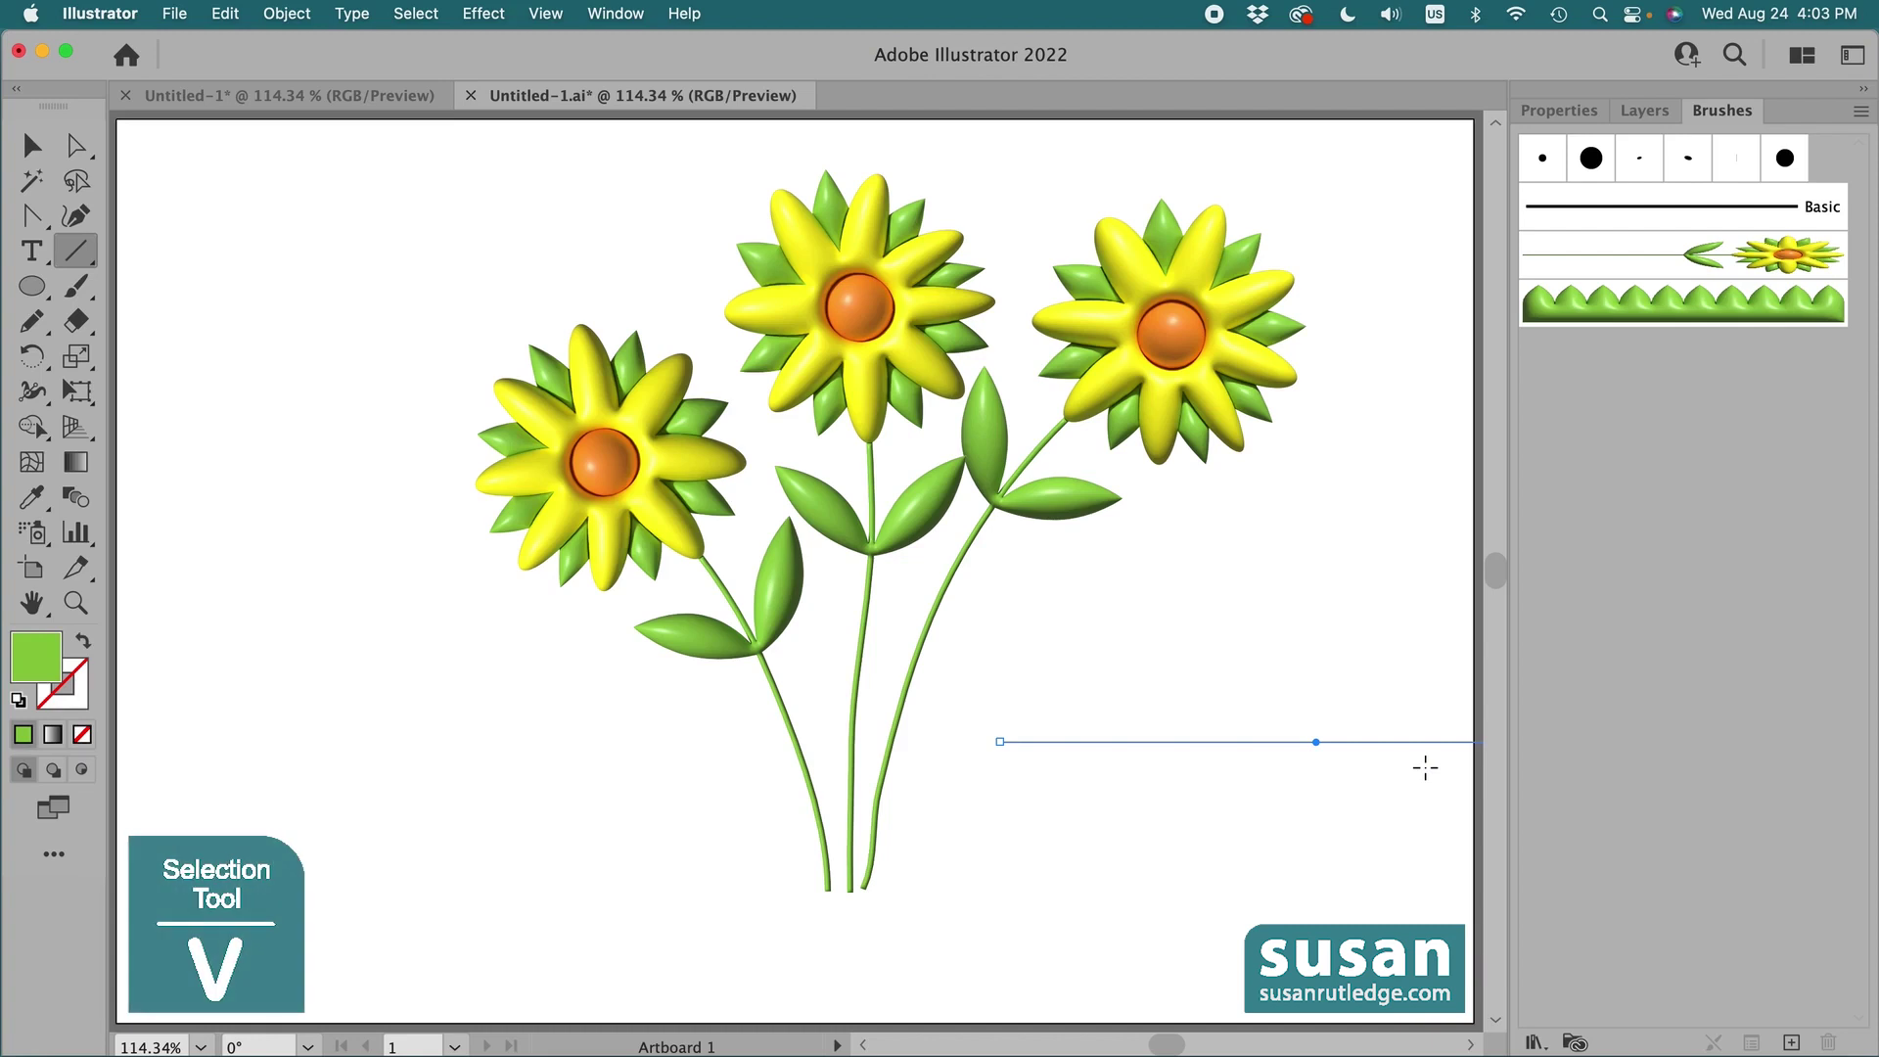
left_click_drag(1406, 742, 941, 873)
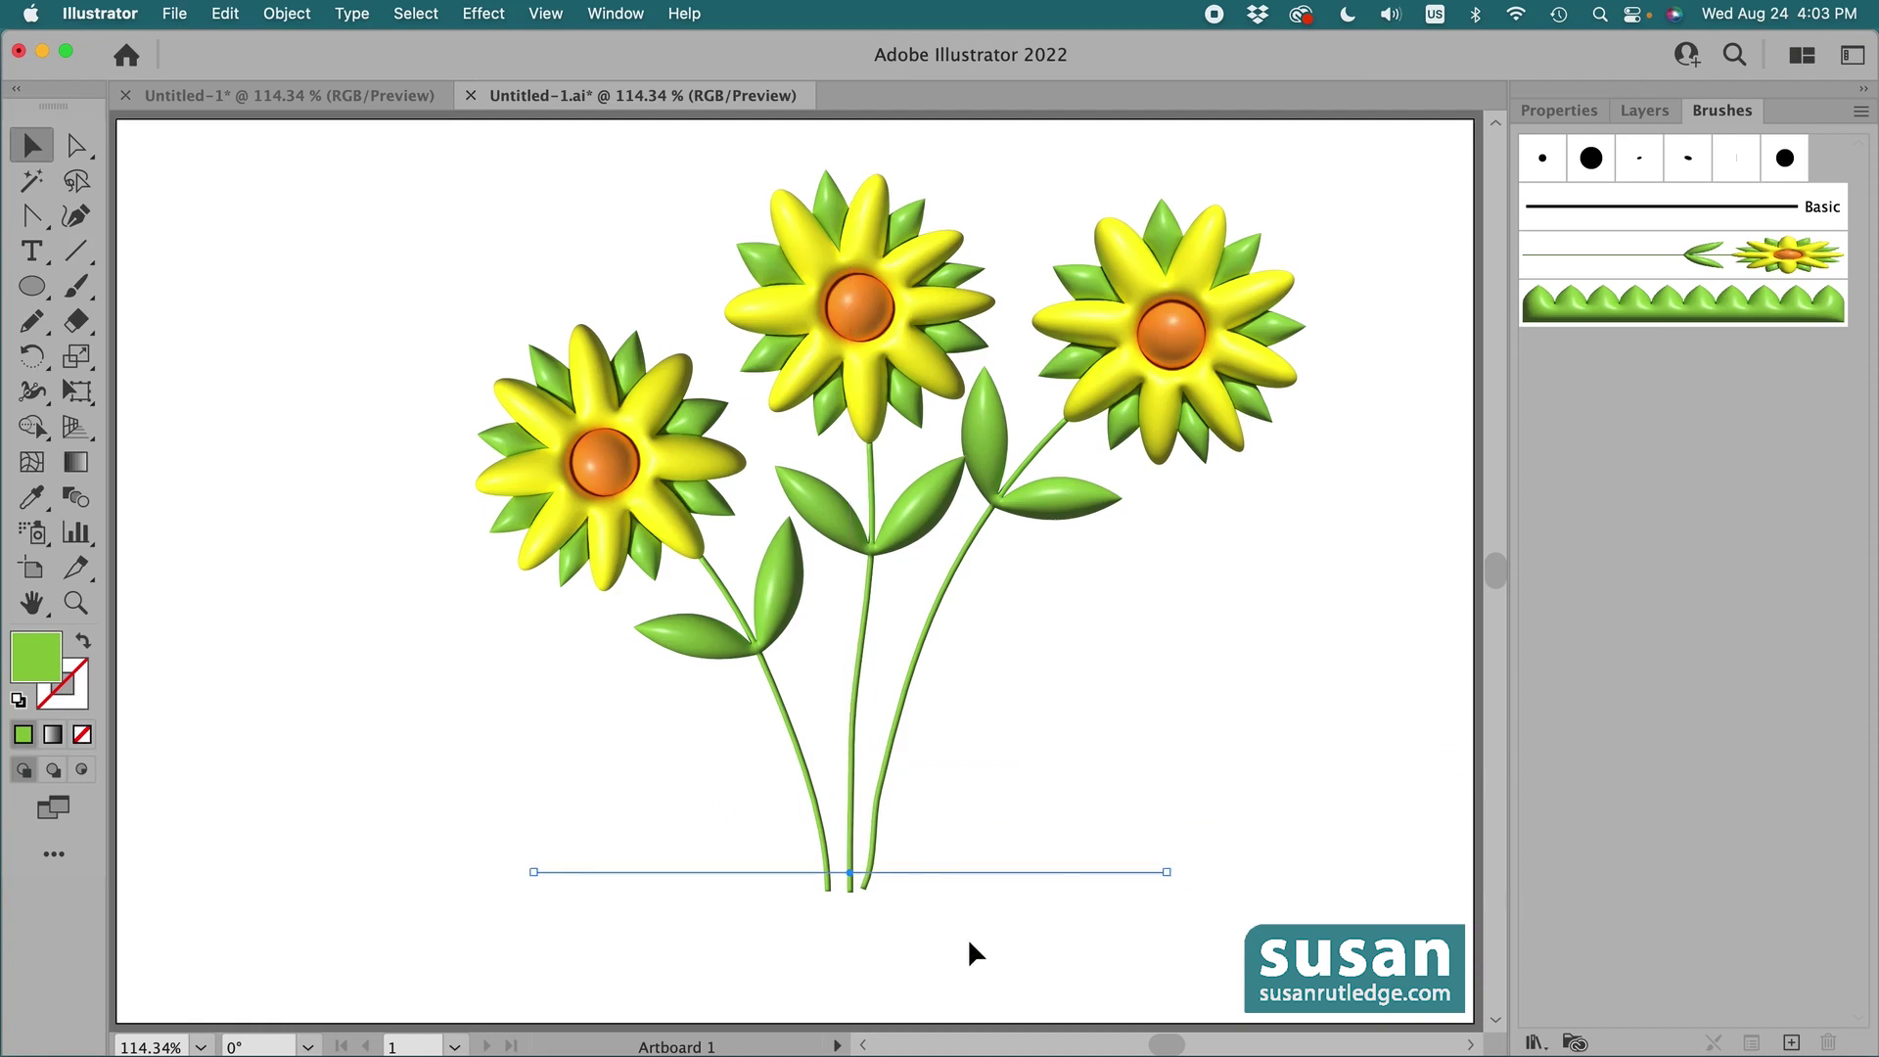
left_click(1654, 311)
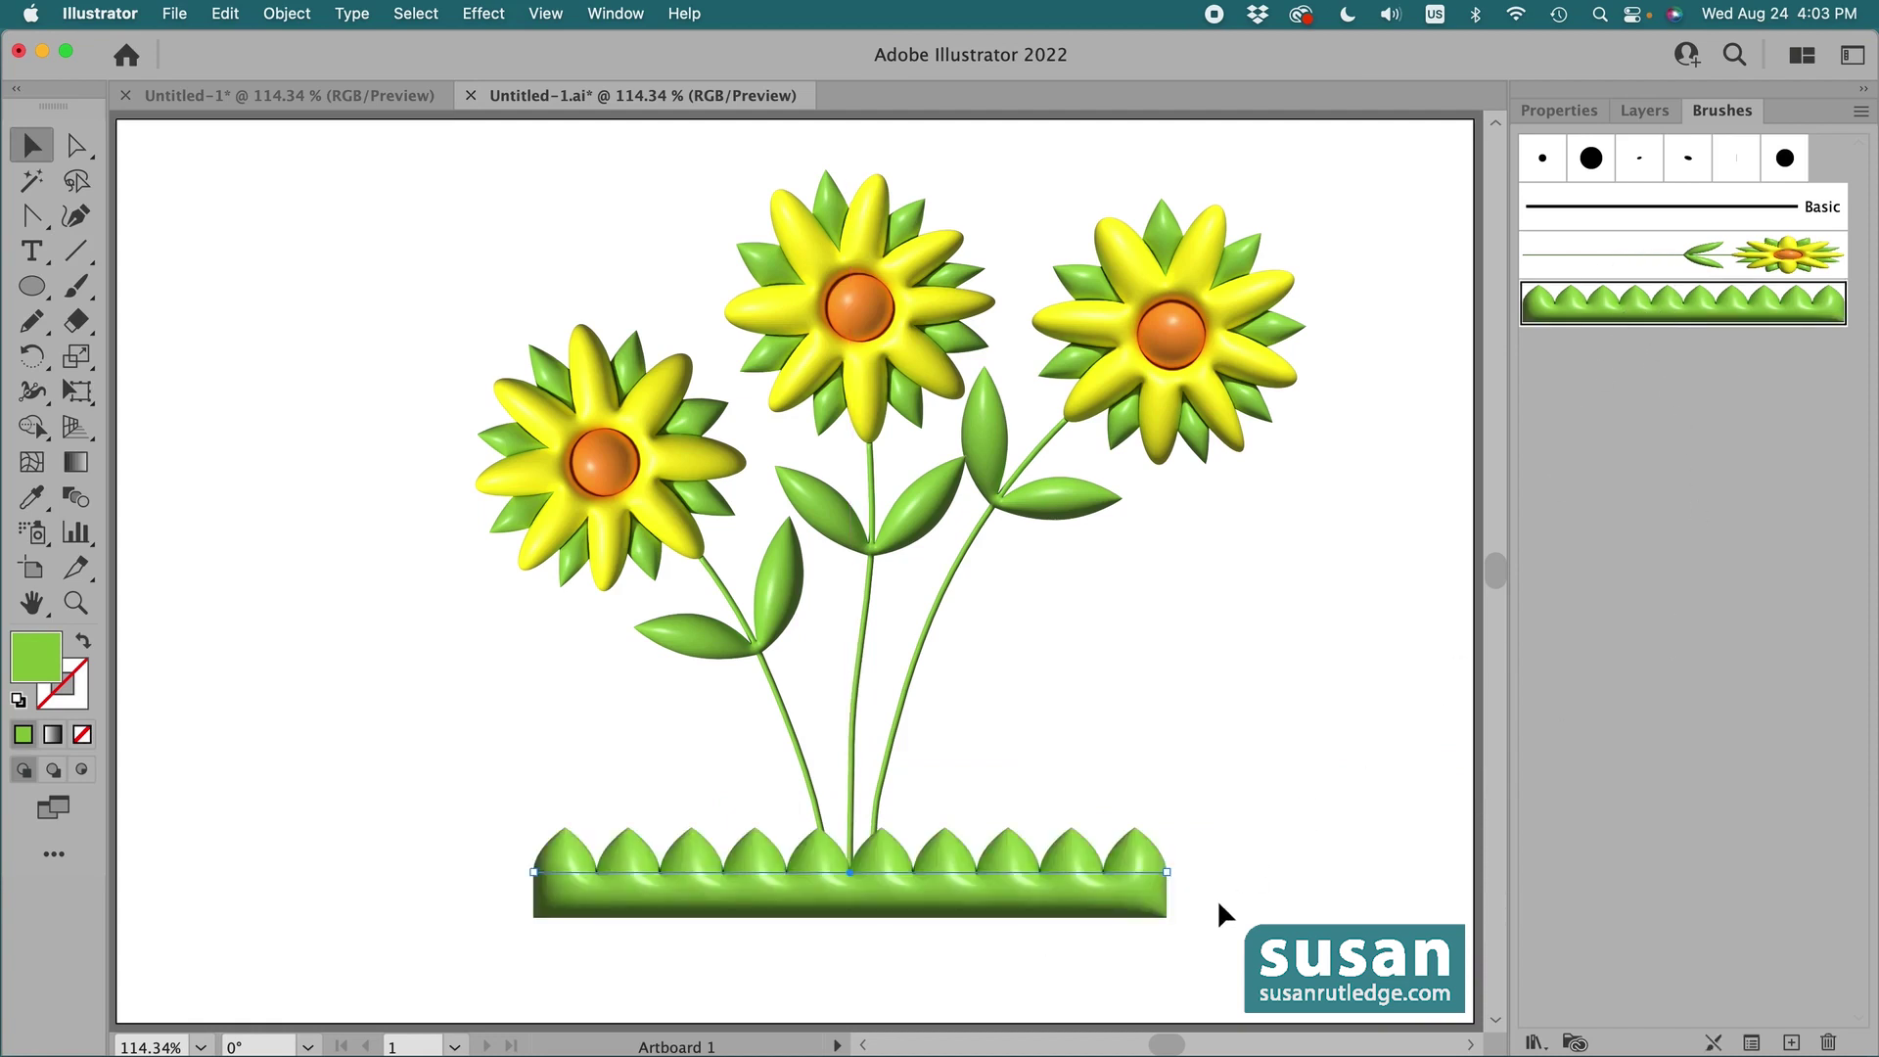
left_click_drag(893, 905, 892, 915)
left_click(1300, 775)
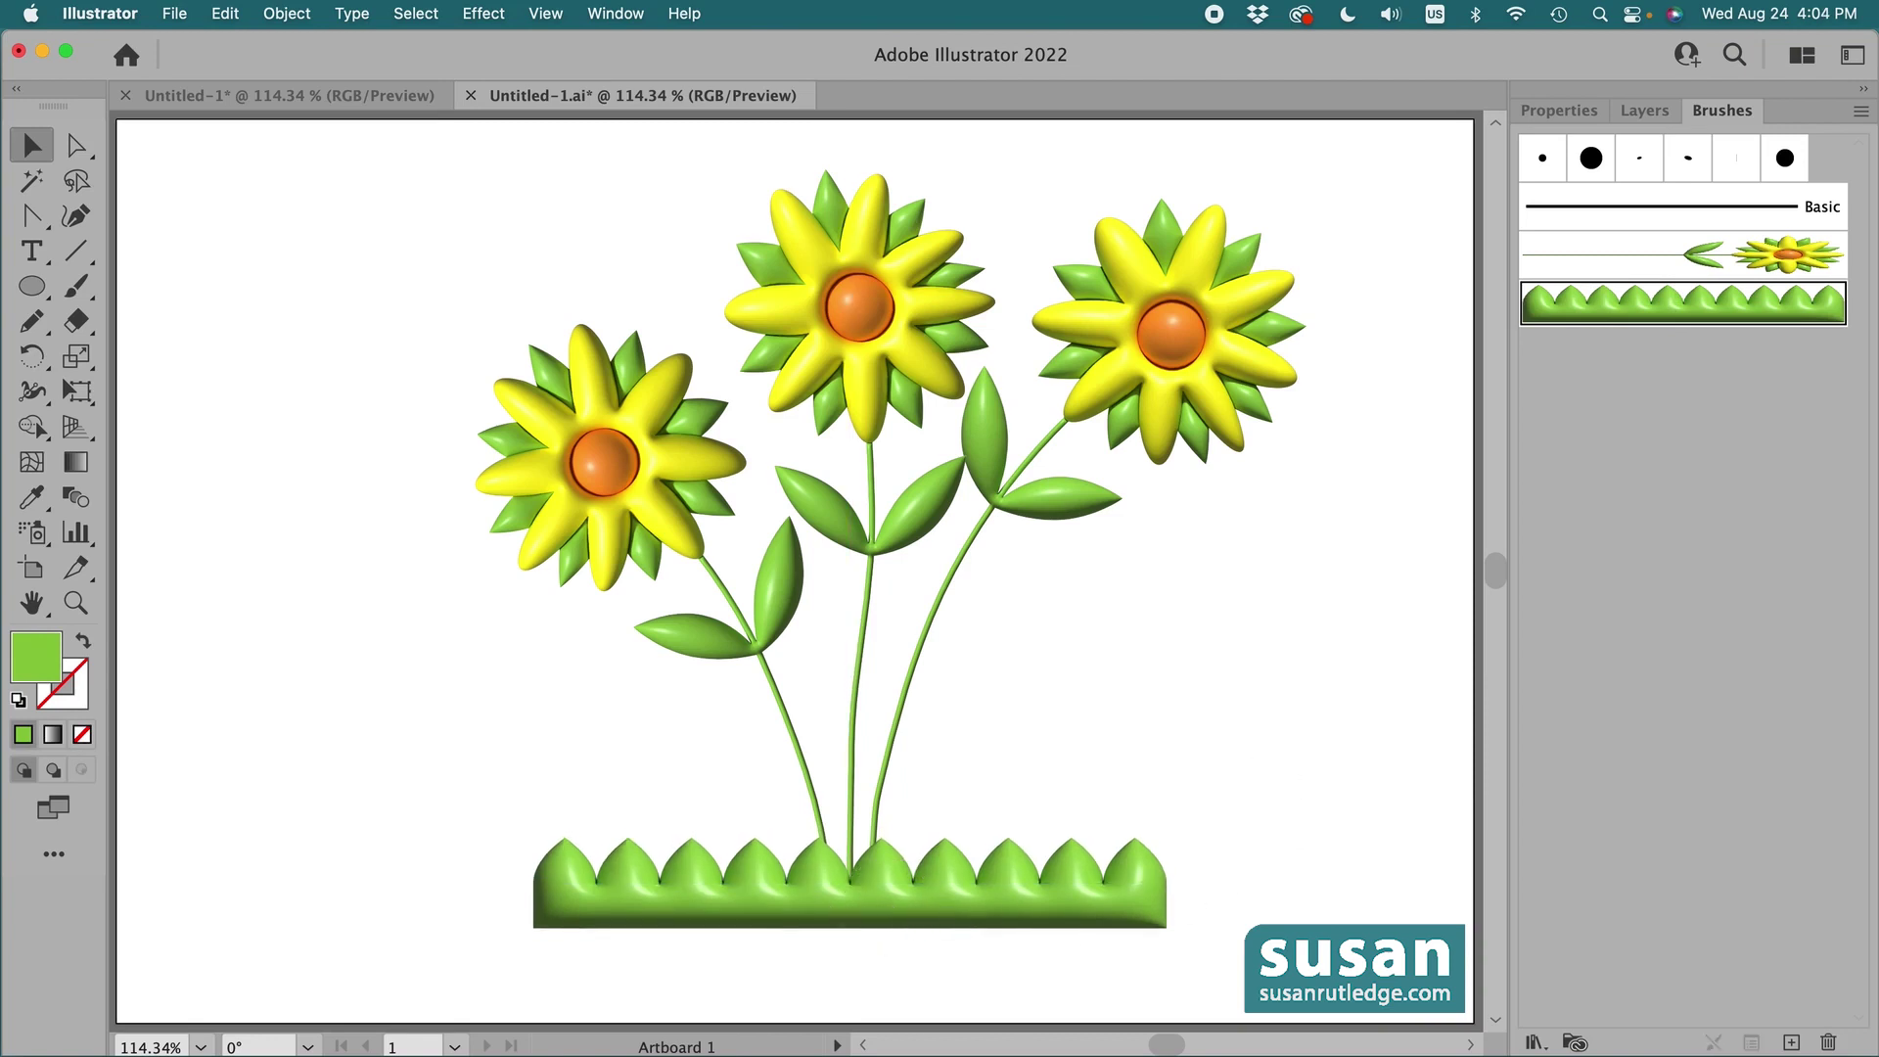